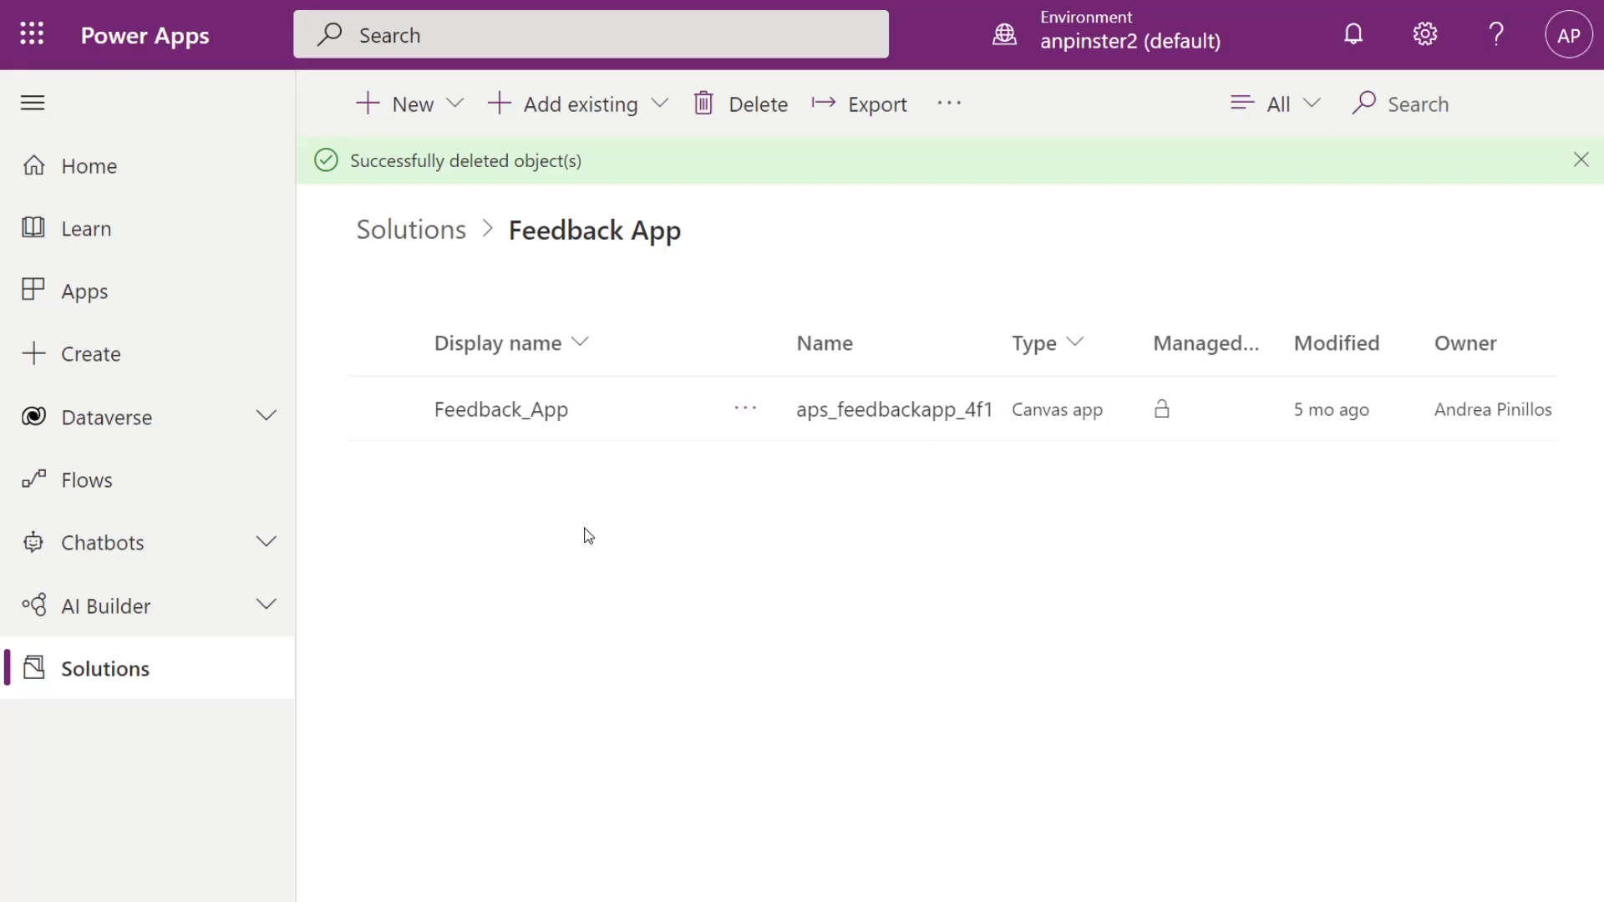
# - Start creating a new table in the Feedback App solution
pyautogui.click(456, 107)
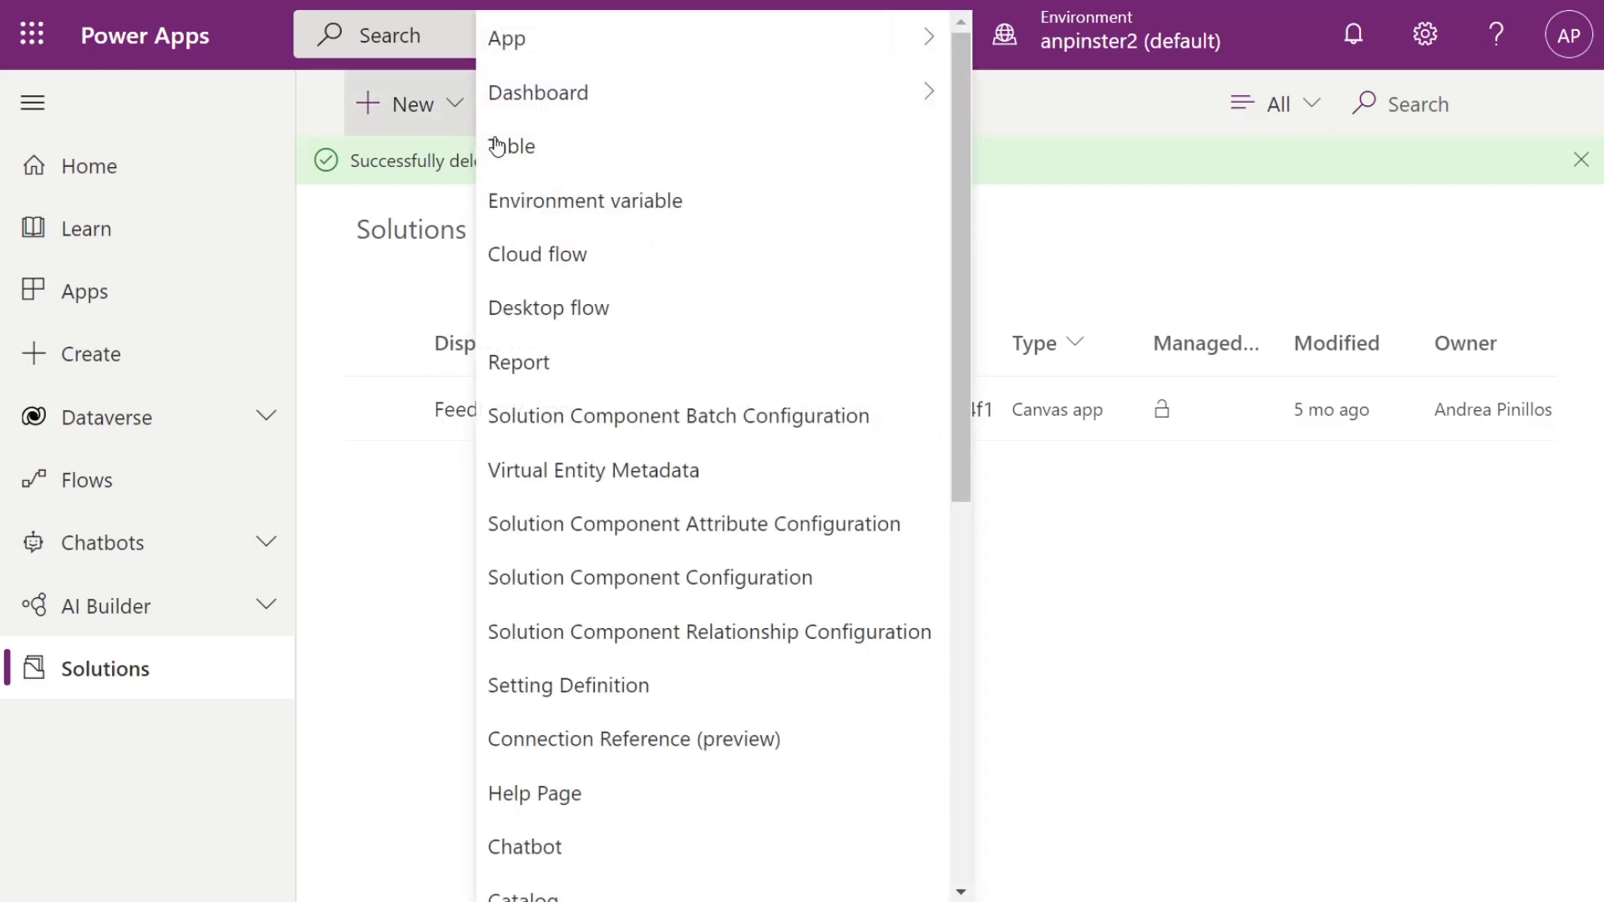
pyautogui.click(528, 147)
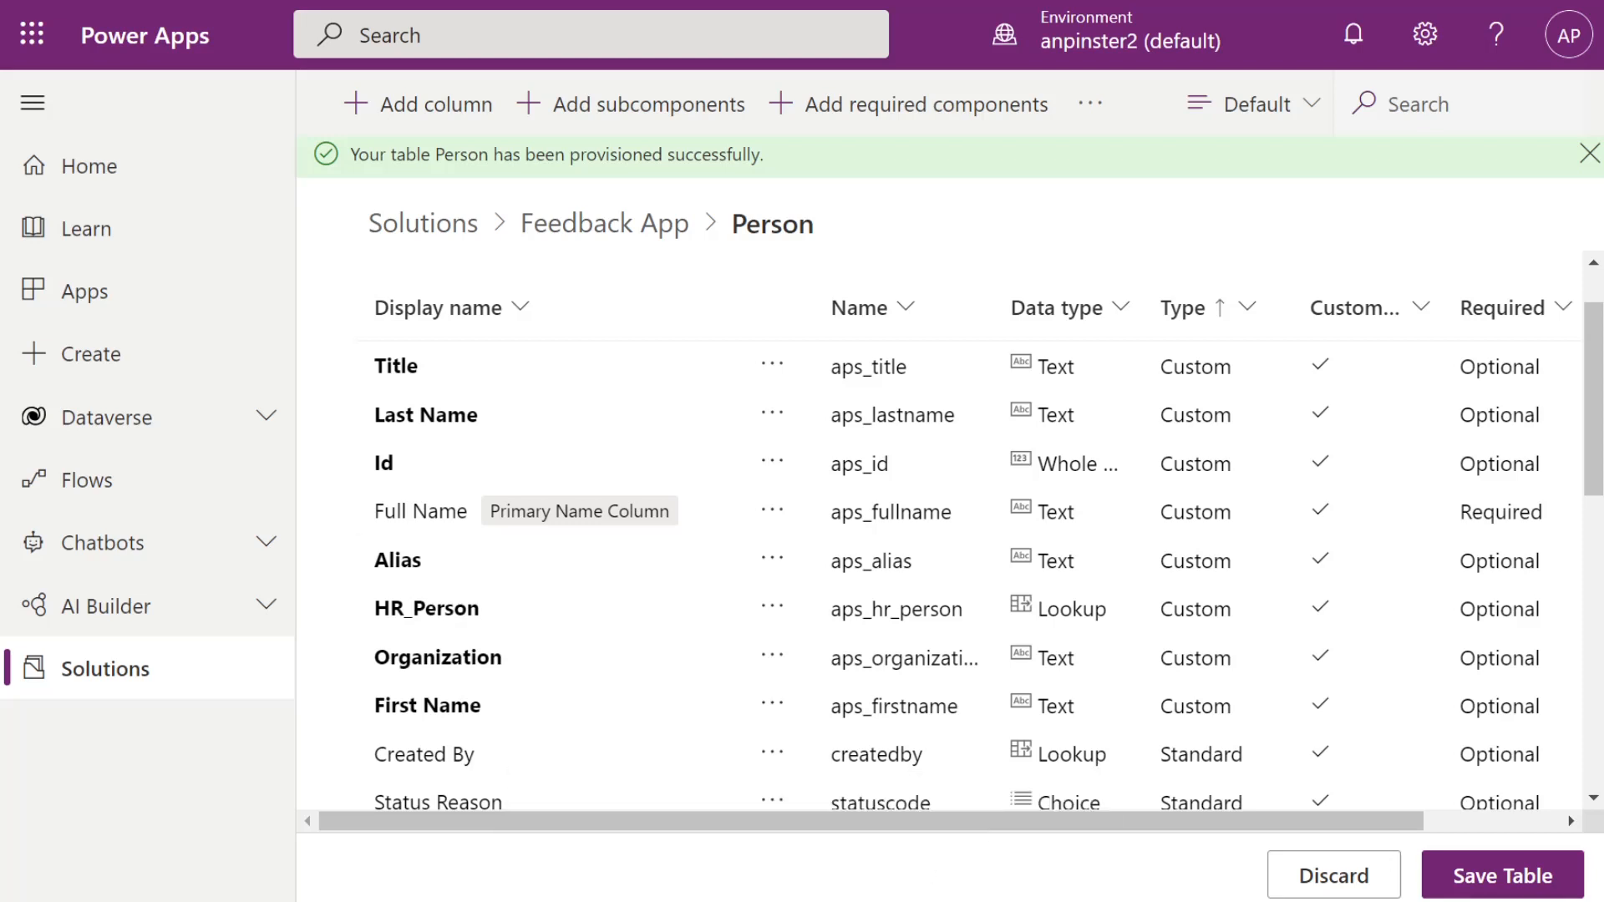
# - Open the HR_Person lookup column of the Person table to examine its definition
pyautogui.moveTo(1603, 188); pyautogui.dragTo(1603, 4)
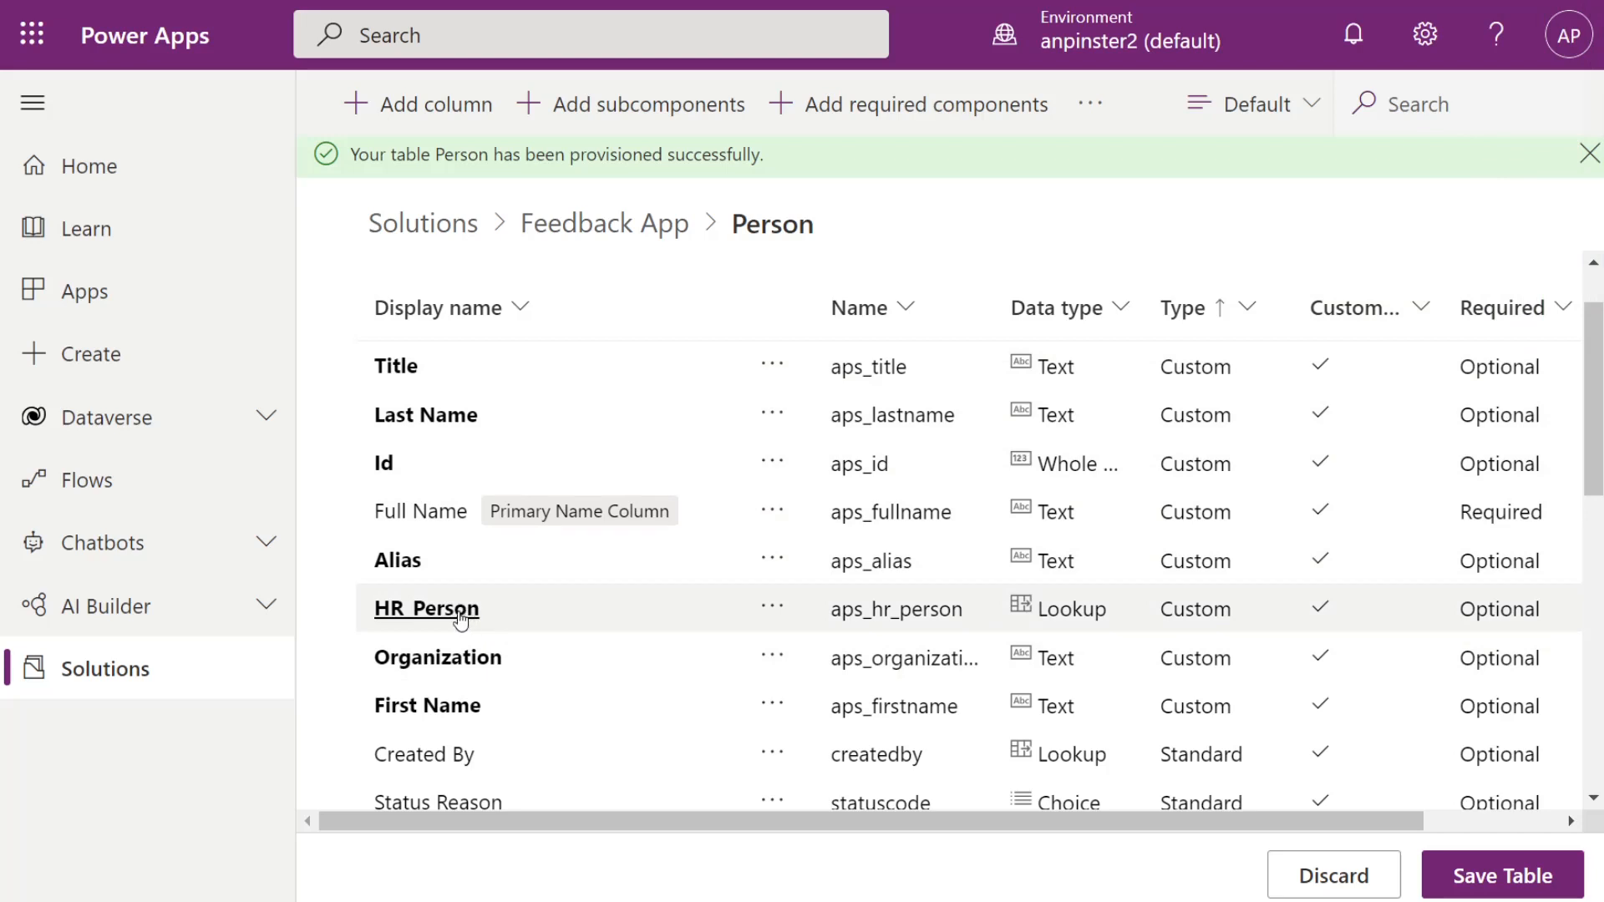
pyautogui.click(461, 619)
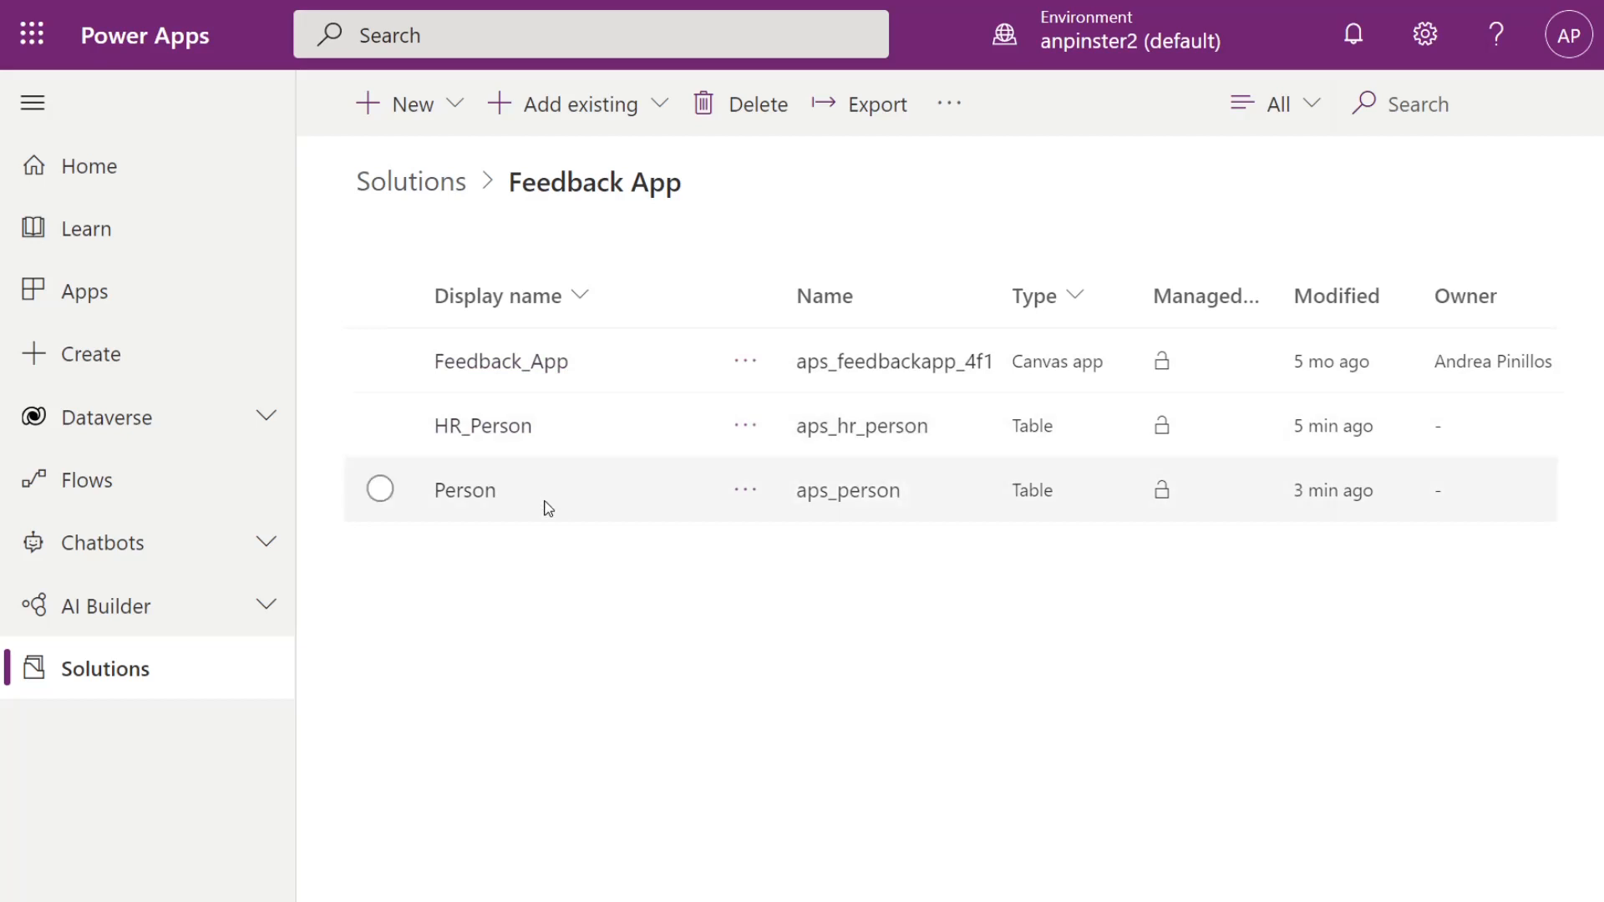
# - Create a new Dataverse dataflow named FetchHR_Person
pyautogui.click(269, 424)
pyautogui.click(182, 617)
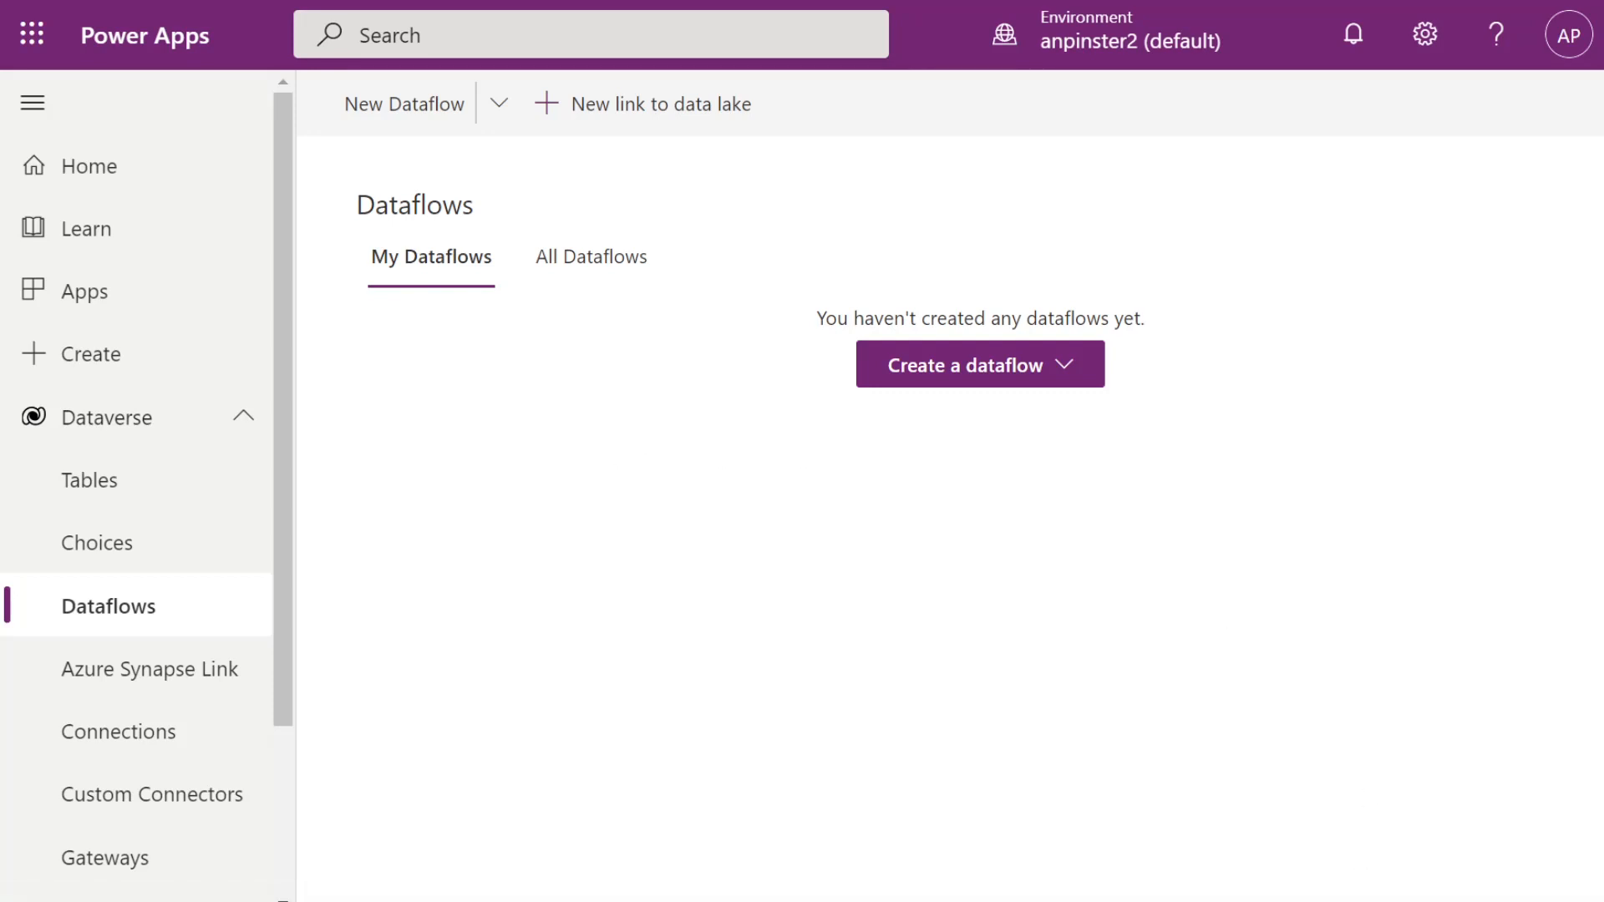
pyautogui.click(435, 109)
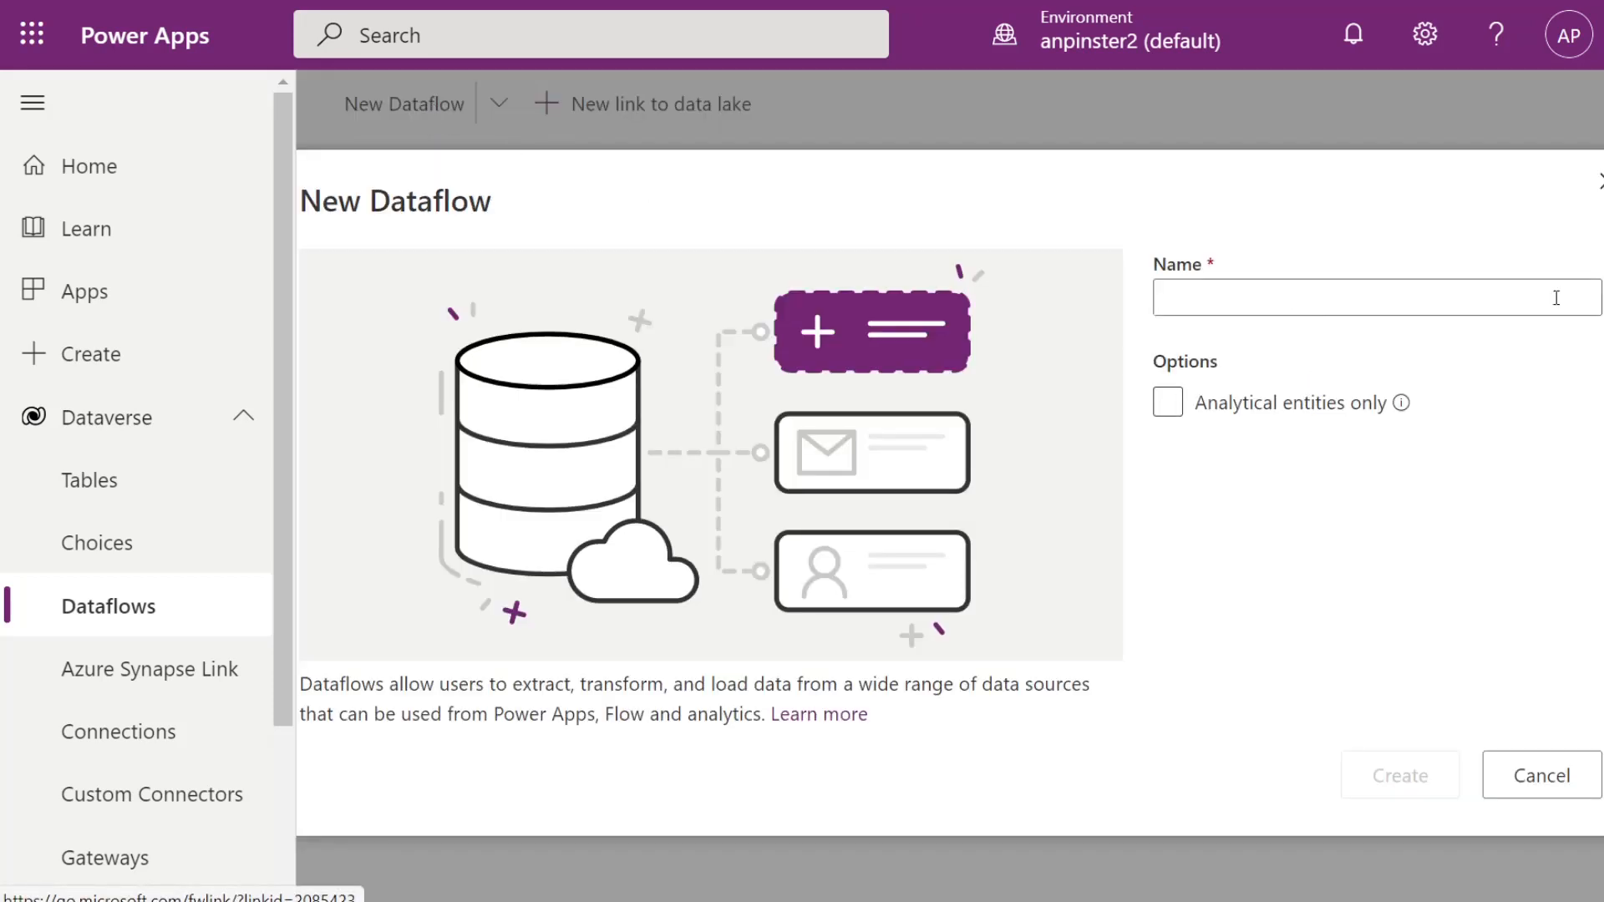
pyautogui.write('FetchHR_Person')
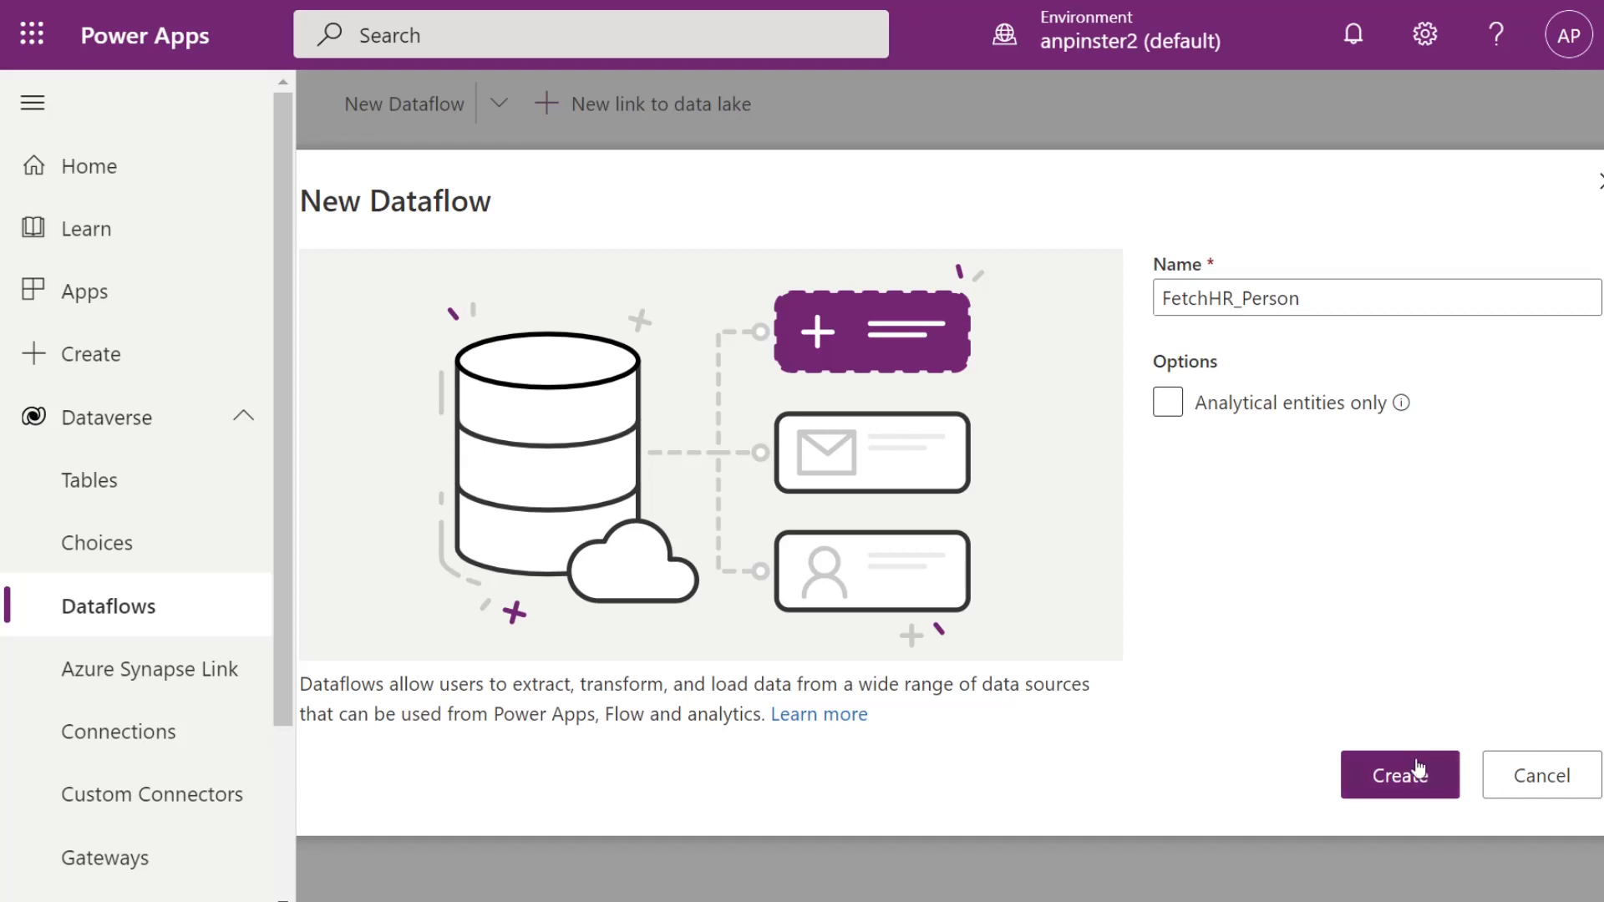
pyautogui.click(1393, 779)
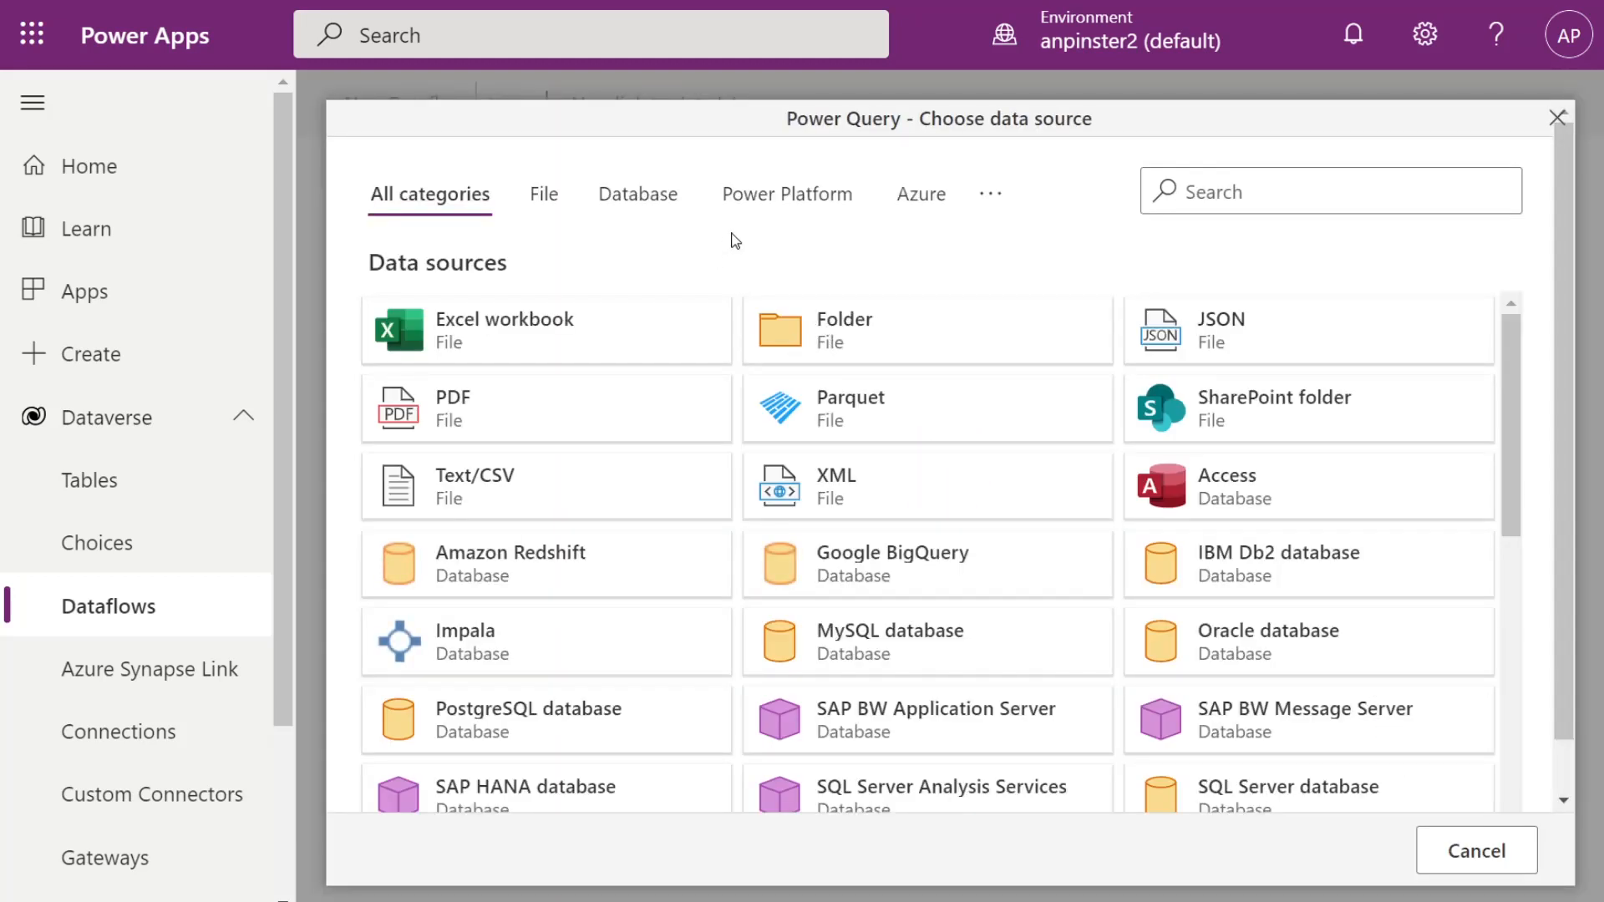
# - Review the connection settings required for an Azure SQL database source, and return to the data source selection
pyautogui.click(920, 207)
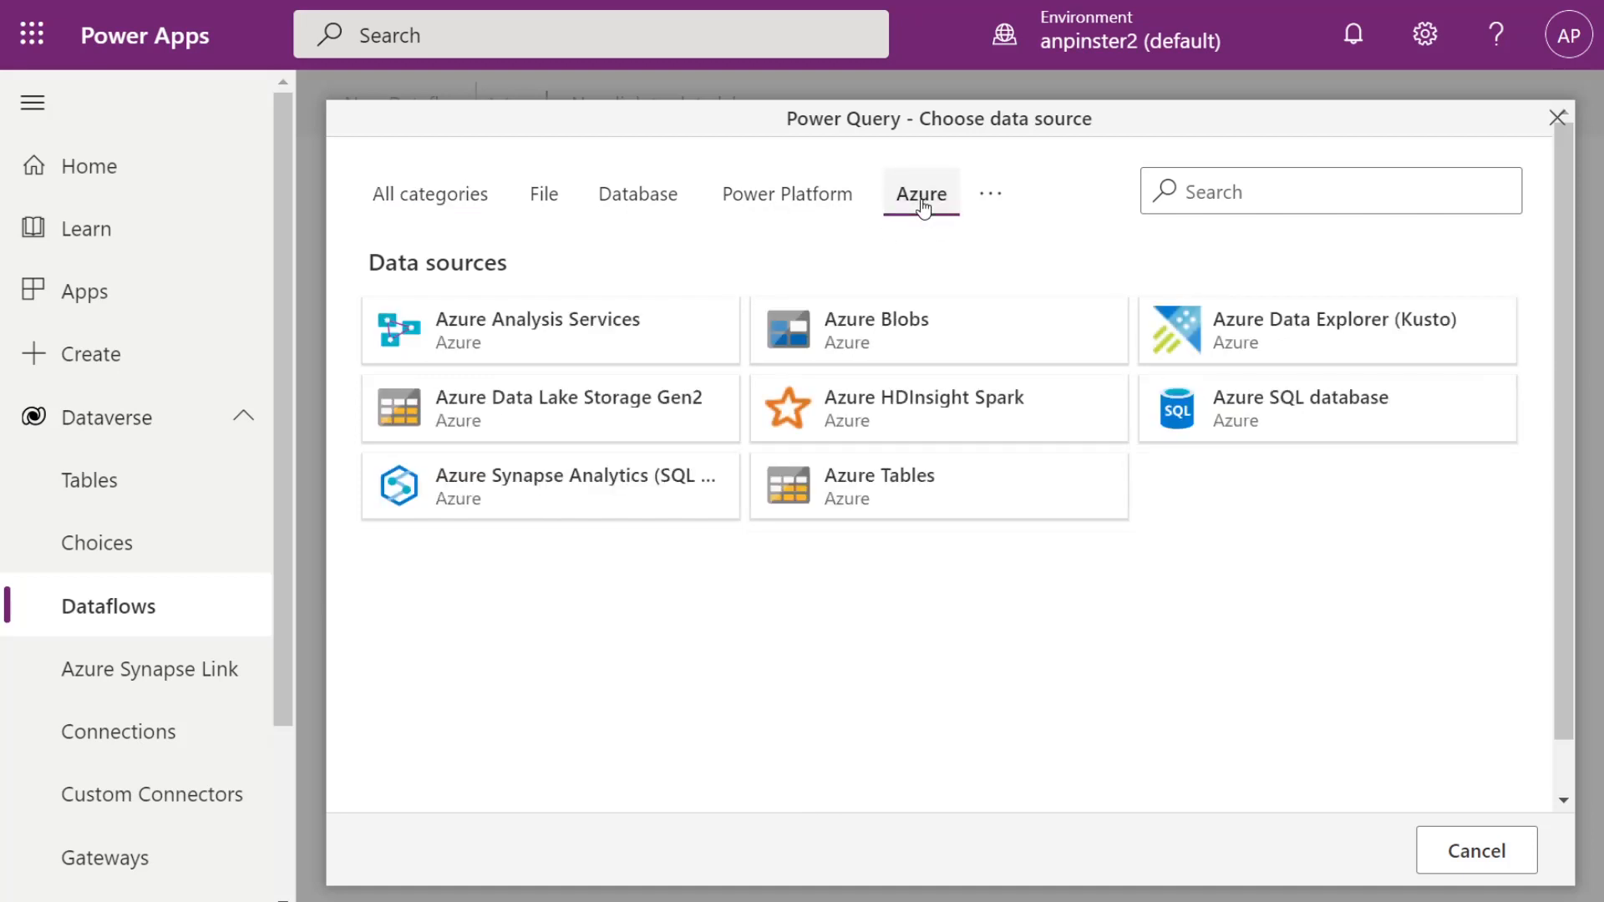
pyautogui.click(1303, 411)
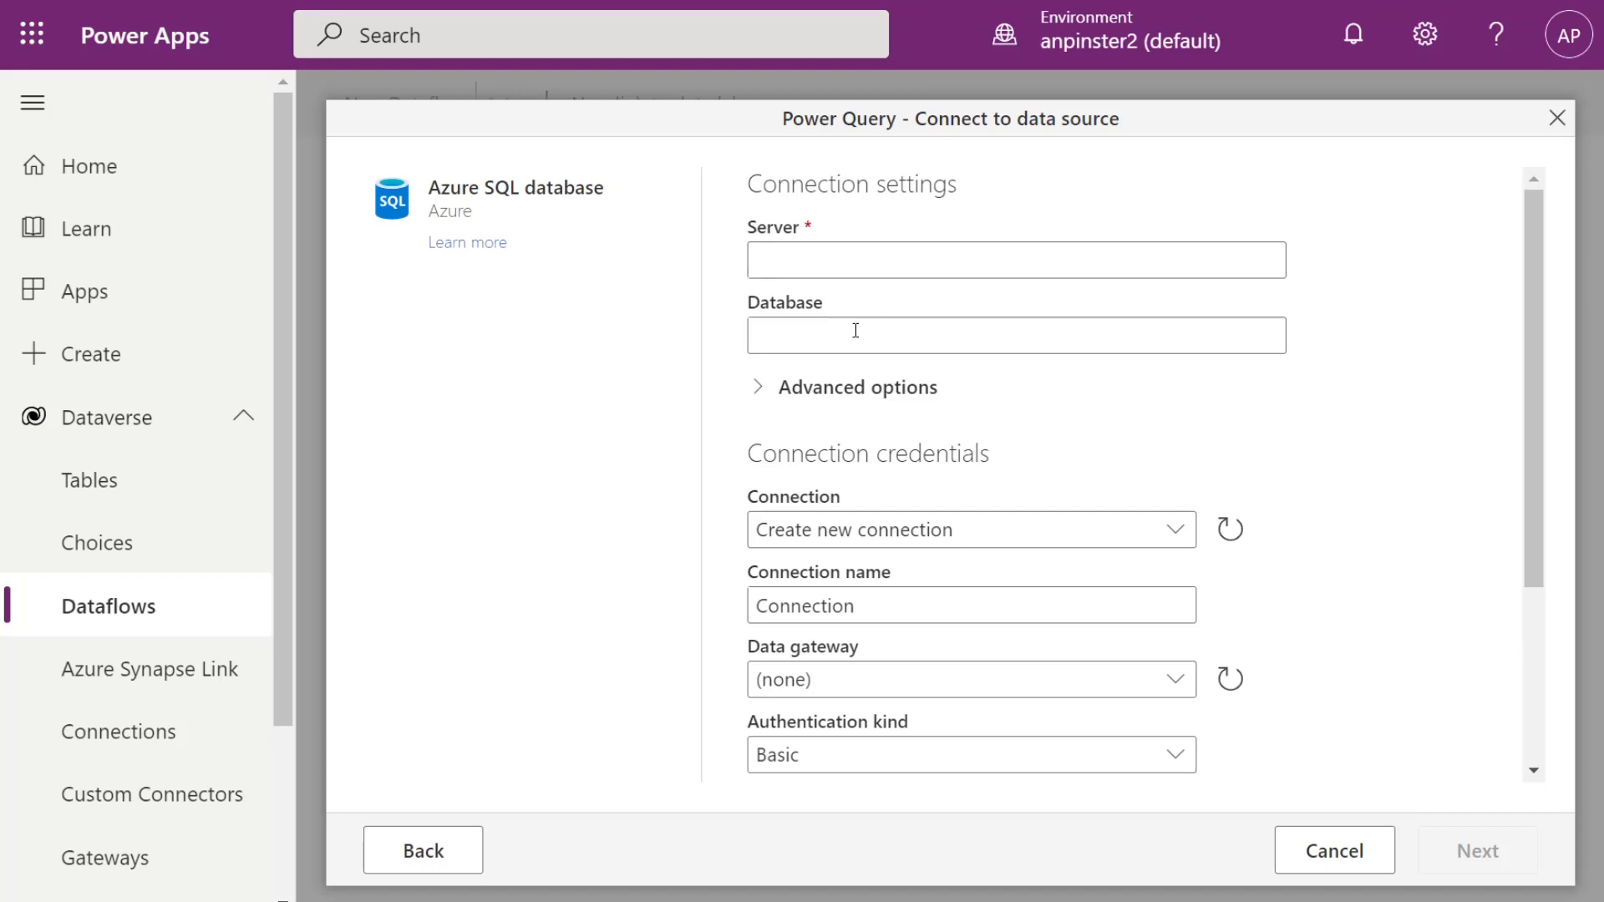
pyautogui.scroll(-1, 1111, 463)
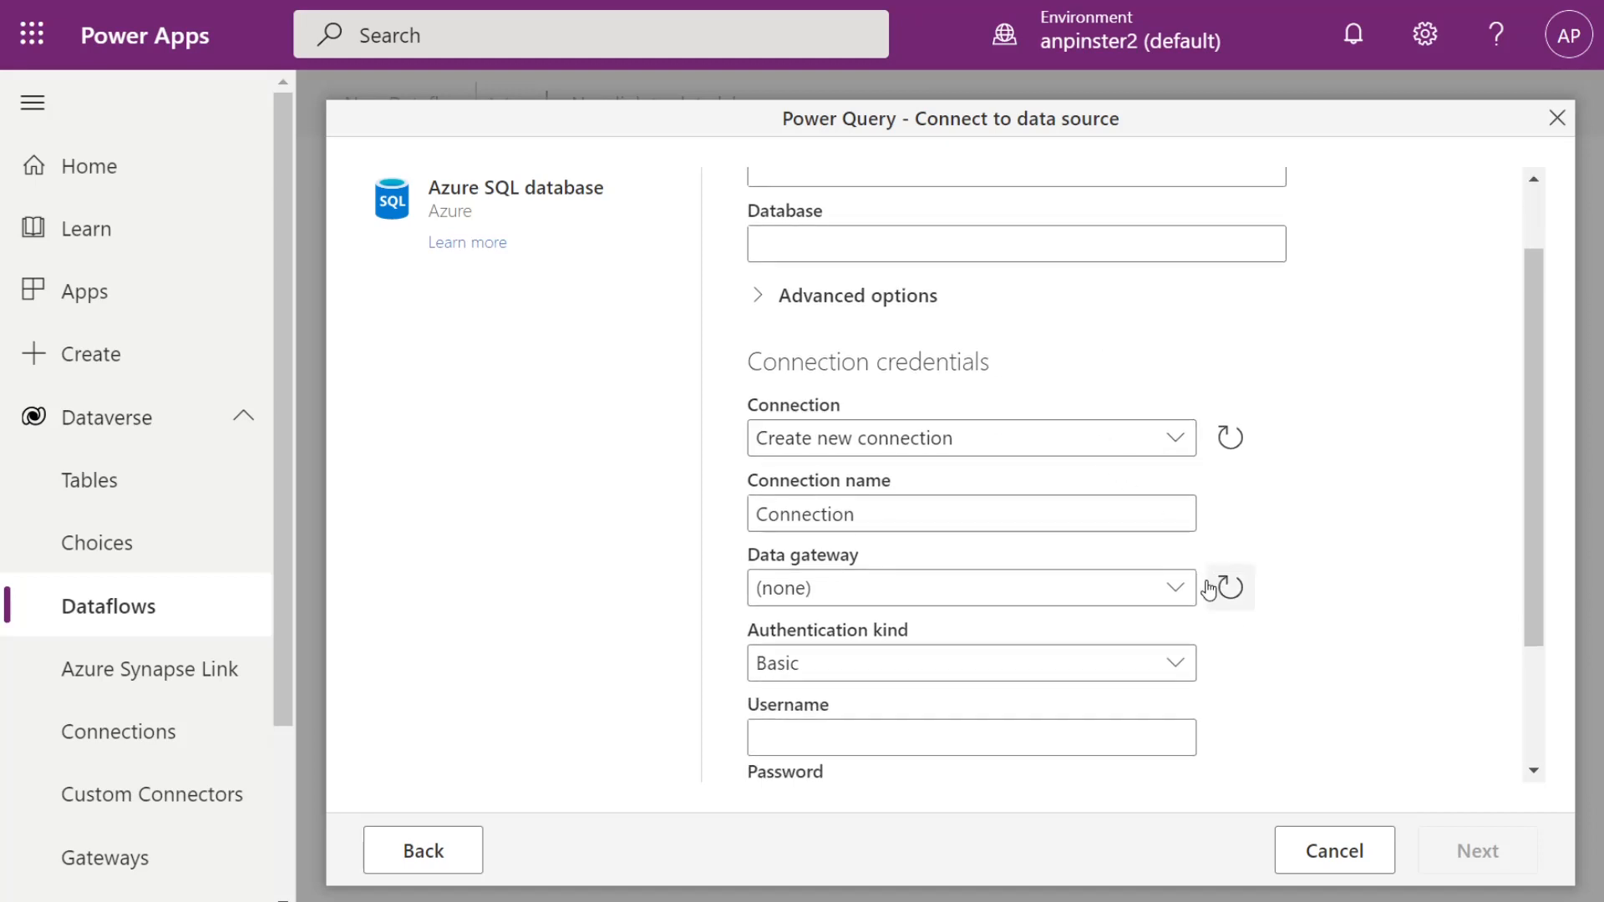
pyautogui.scroll(1, 1211, 584)
pyautogui.click(459, 848)
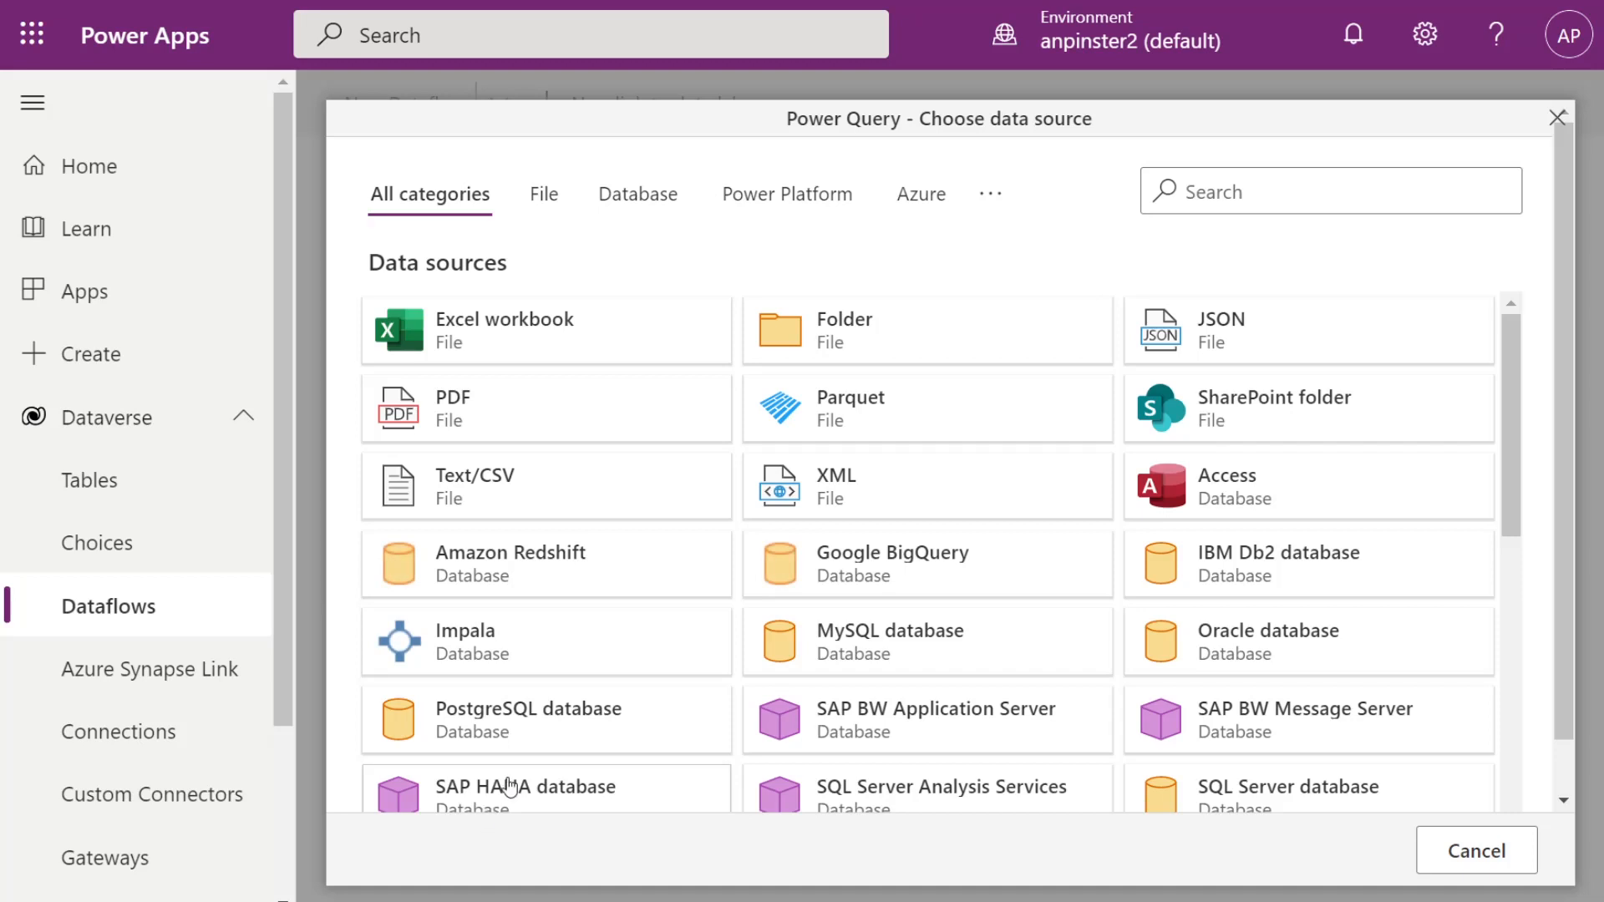
# - Connect the dataflow to an Excel workbook source, using HR_Person.xlsx from OneDrive
pyautogui.click(604, 335)
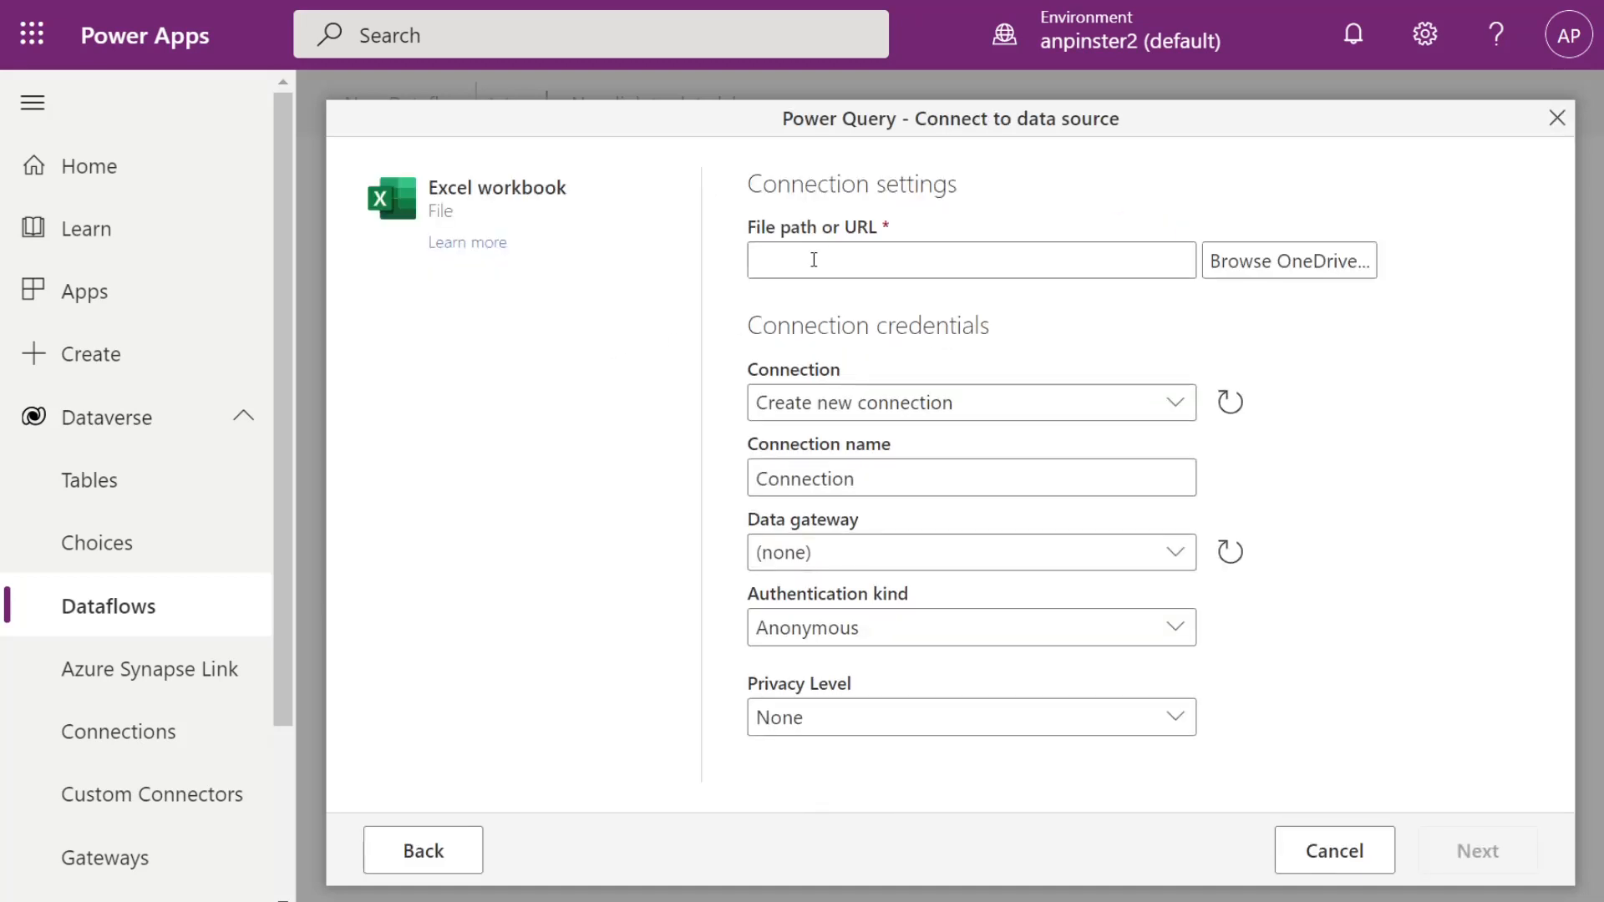
pyautogui.click(1324, 266)
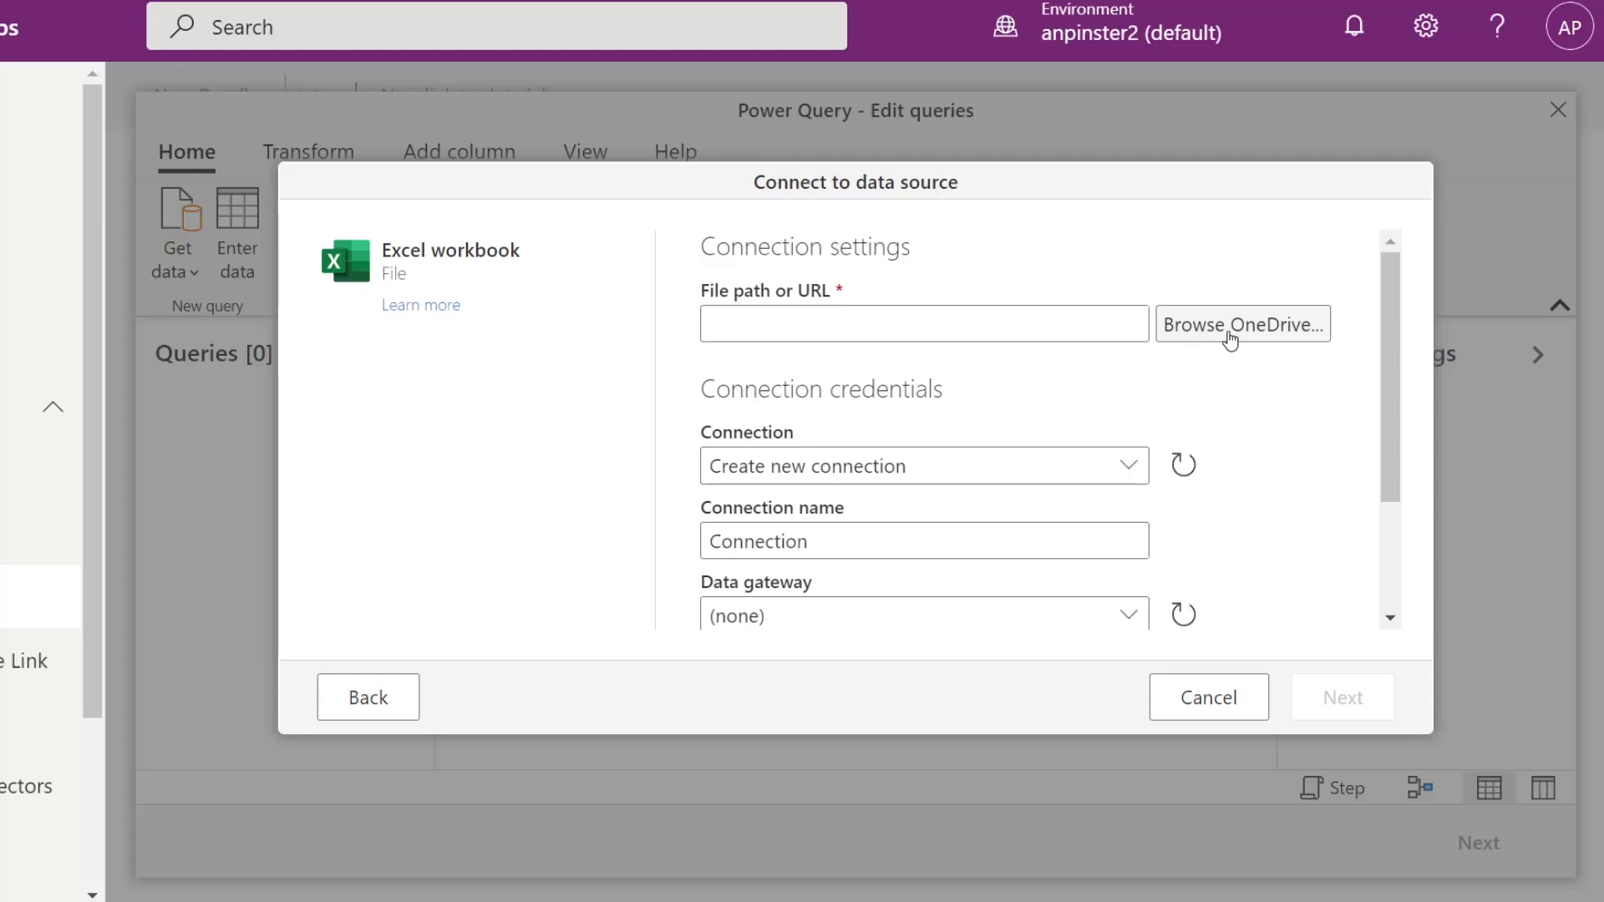
pyautogui.click(1241, 327)
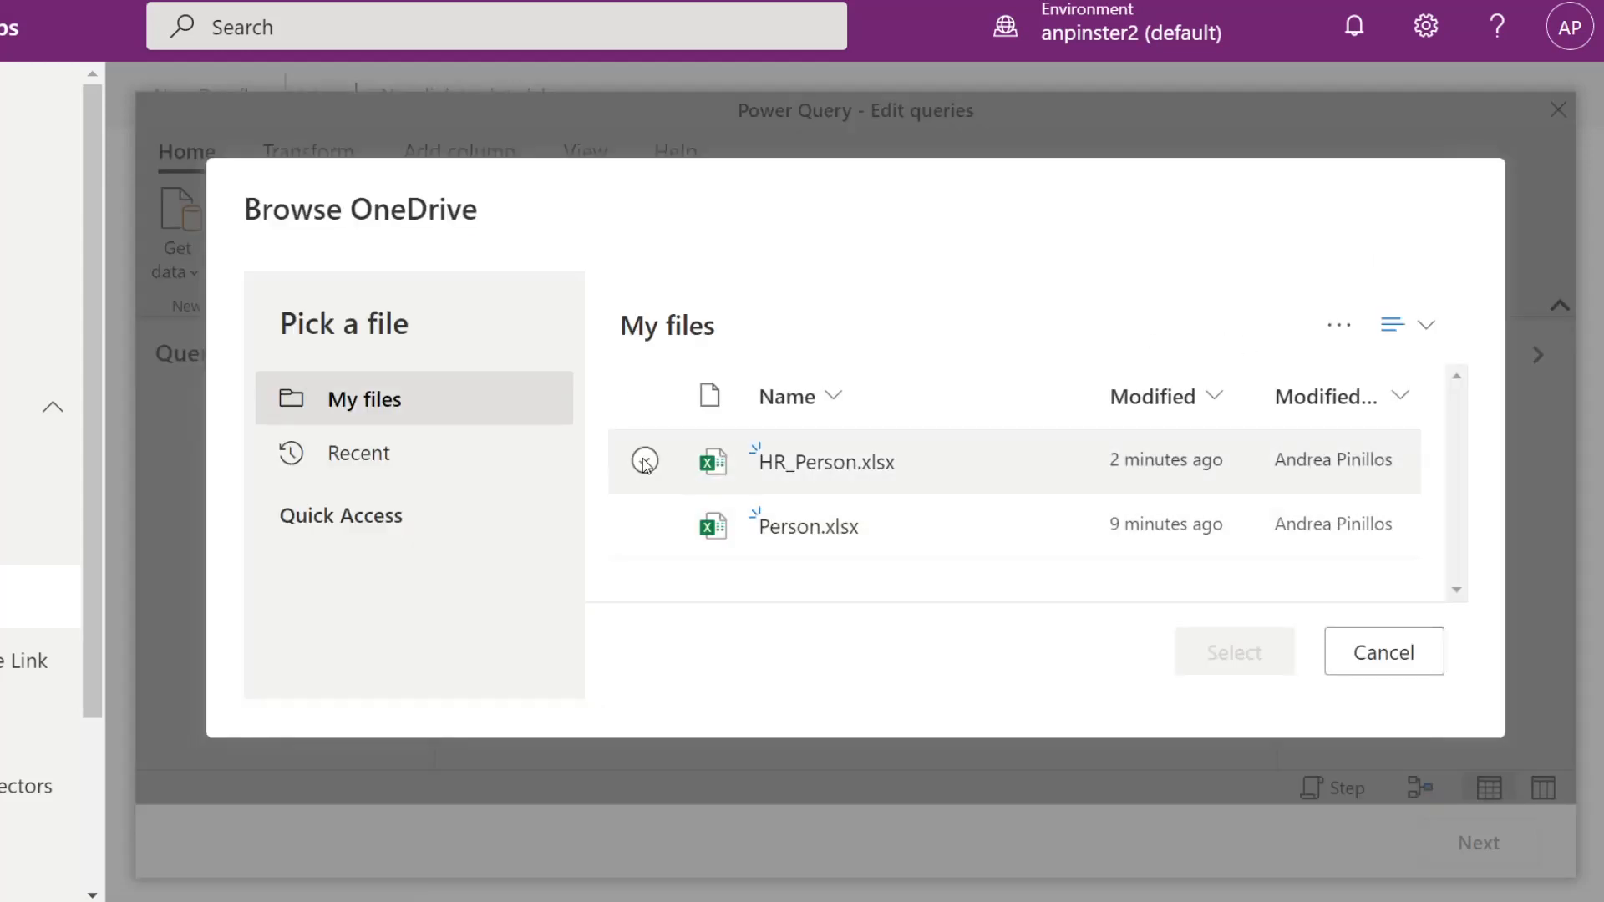
pyautogui.click(644, 462)
pyautogui.click(1246, 660)
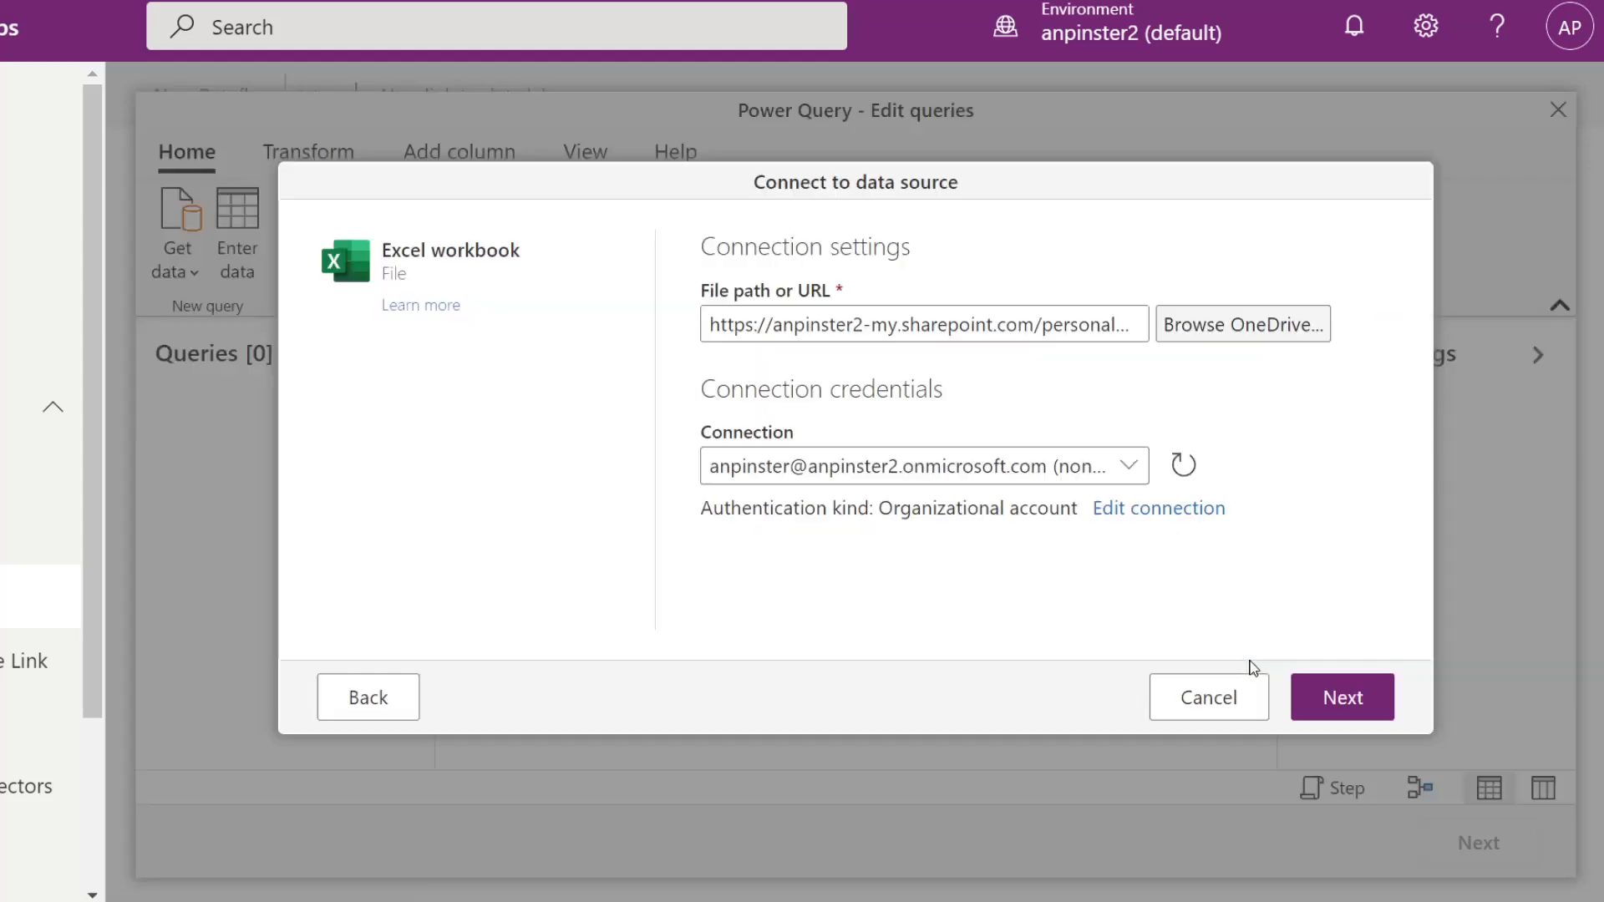
pyautogui.click(1362, 704)
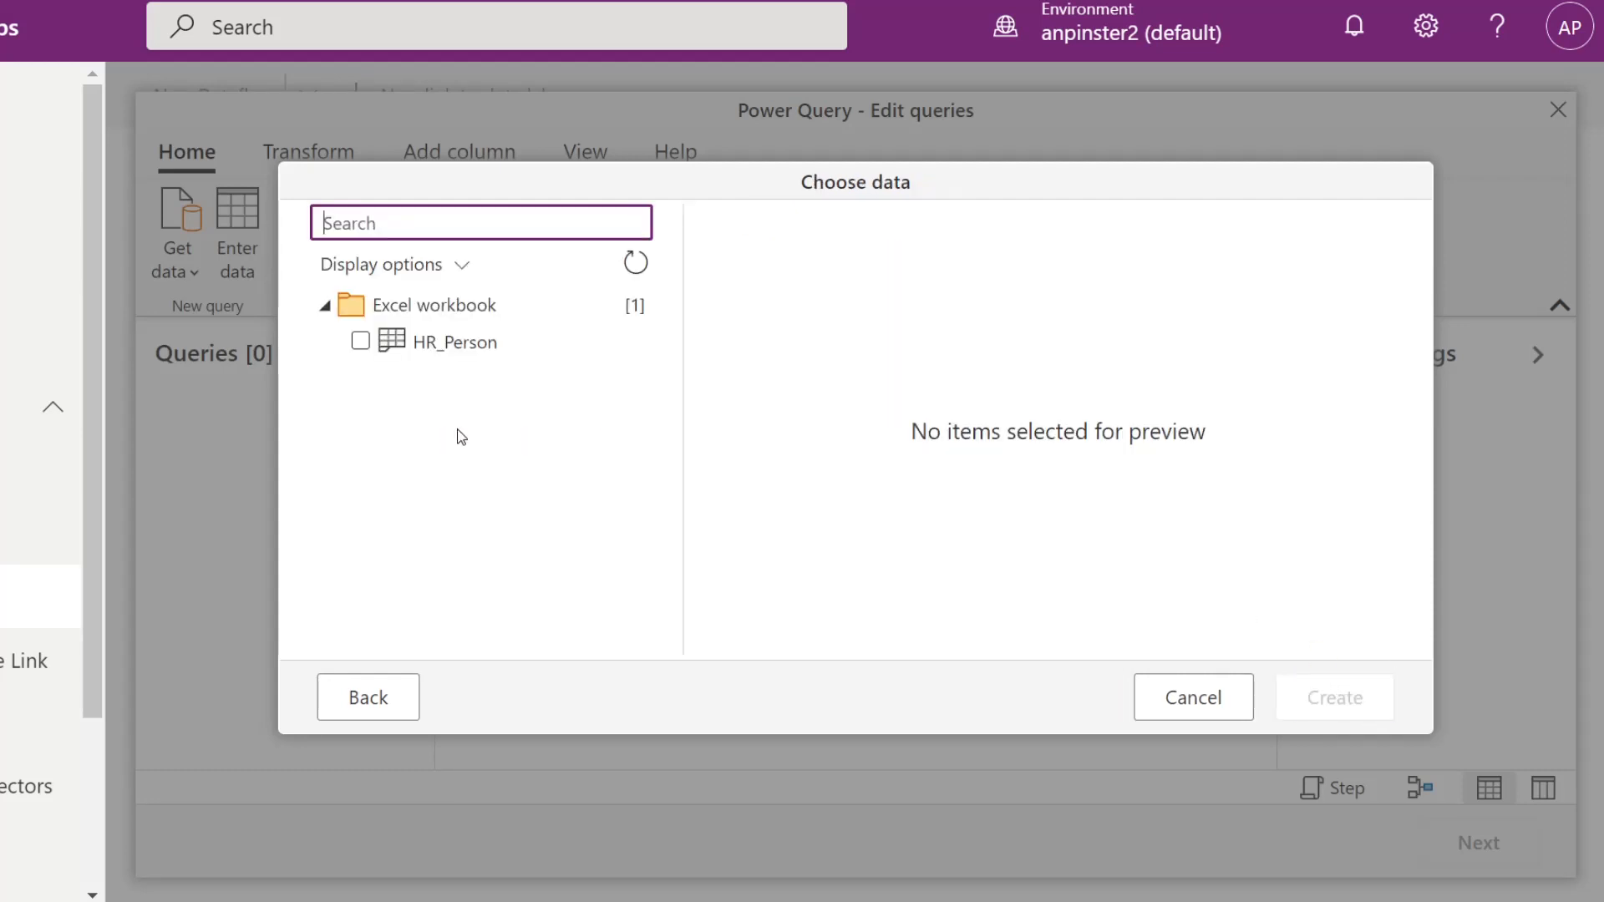
# - Choose the HR_Person table from the workbook and create the query from it
pyautogui.click(407, 345)
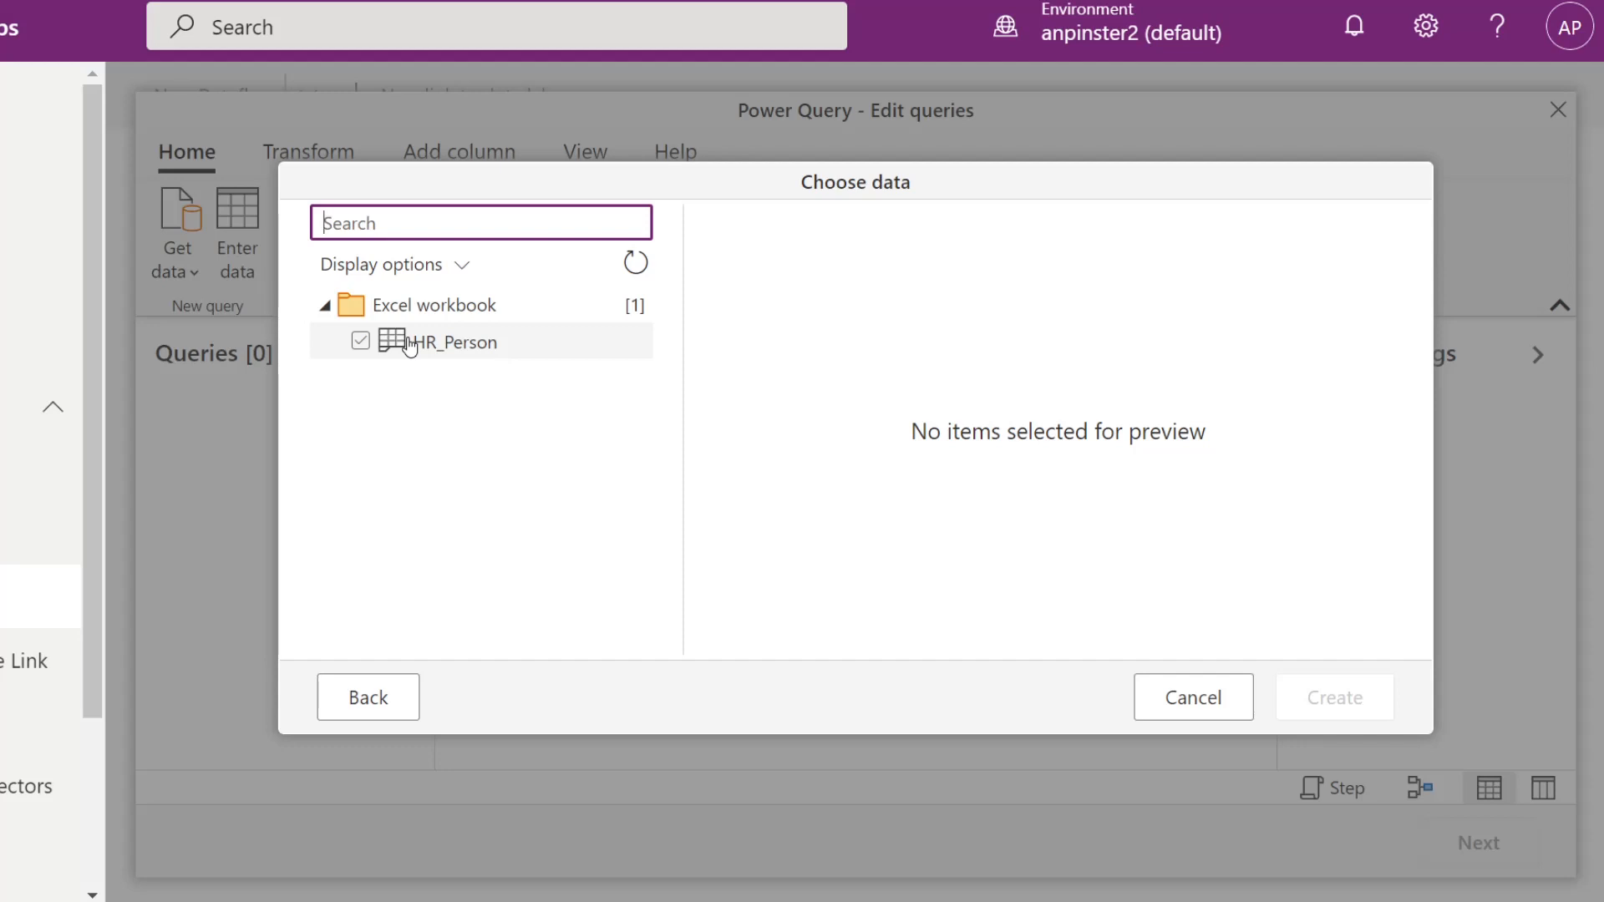
pyautogui.click(360, 343)
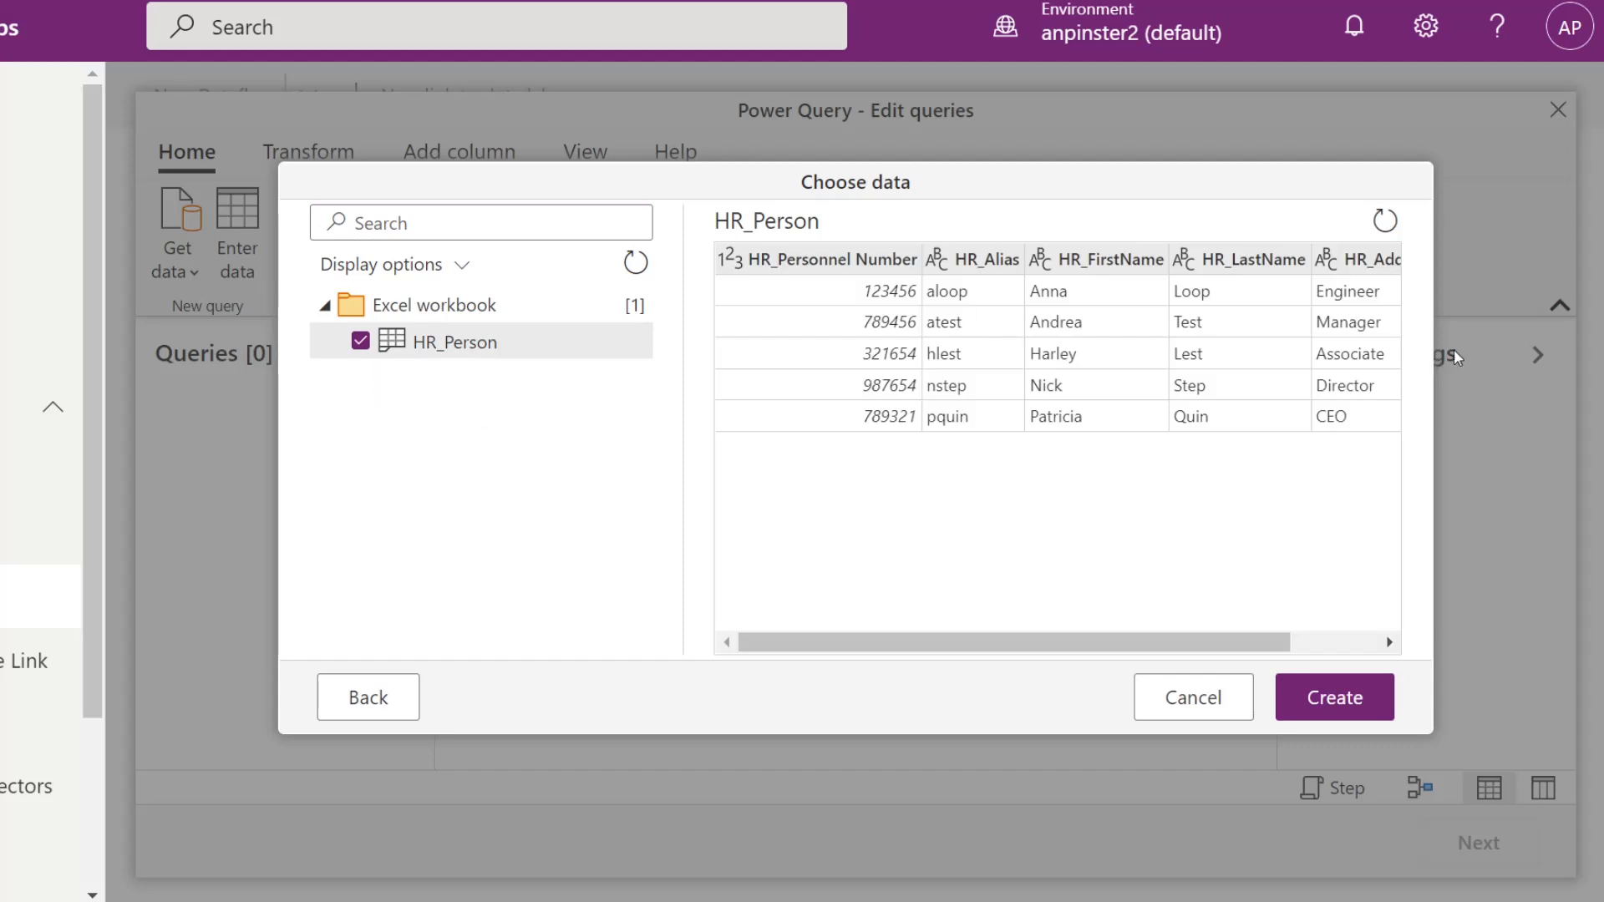
pyautogui.moveTo(1601, 264); pyautogui.dragTo(1603, 264)
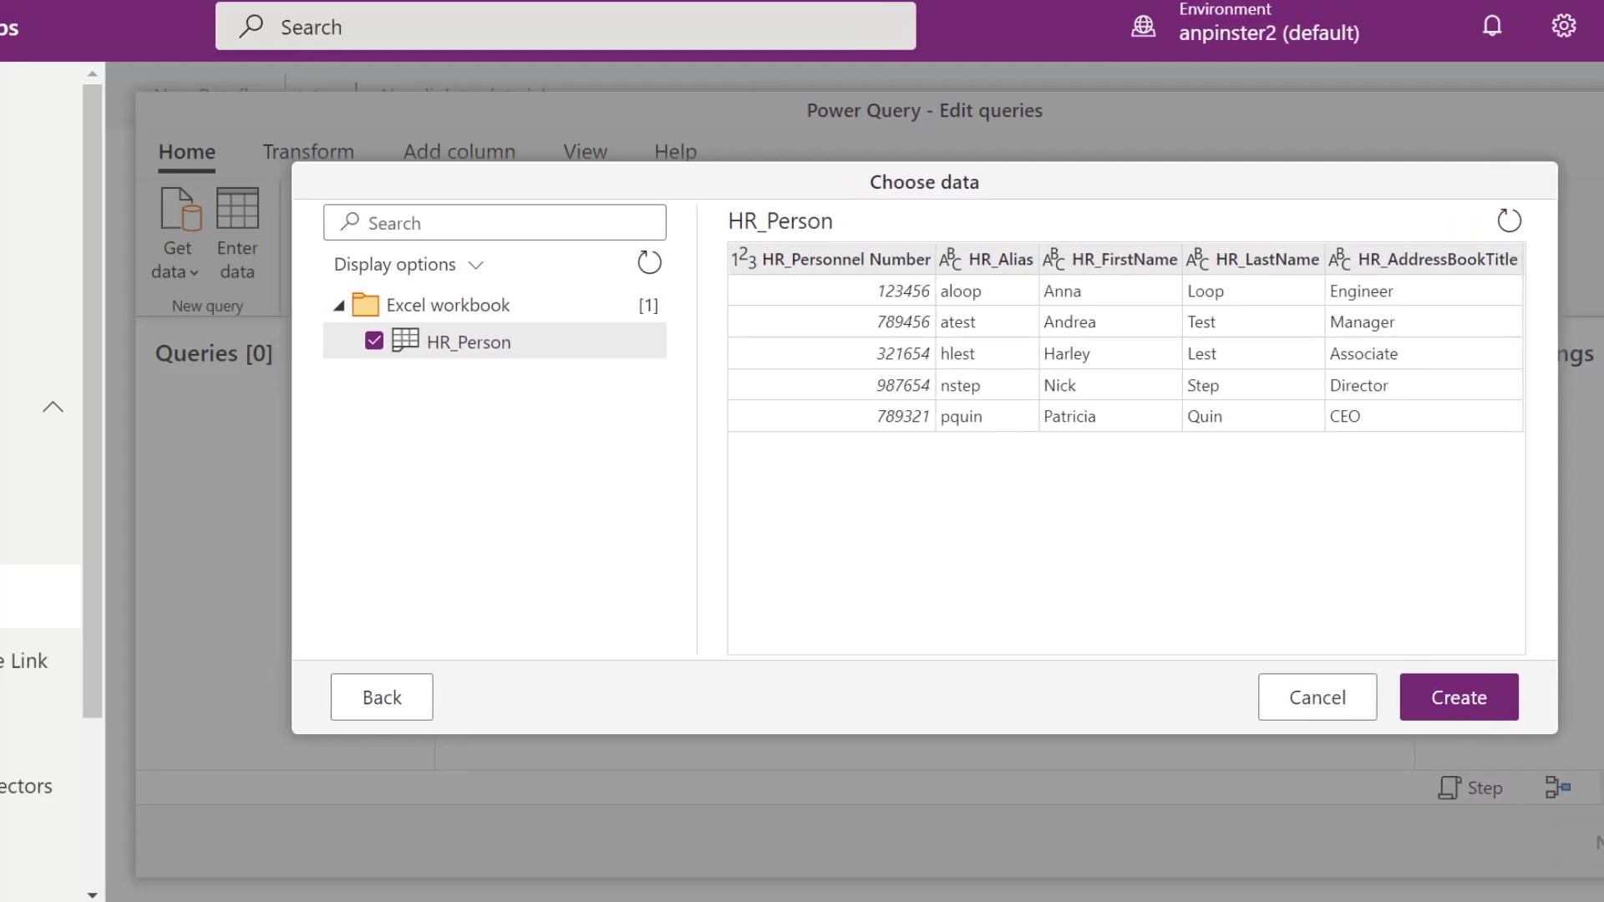
pyautogui.click(1488, 698)
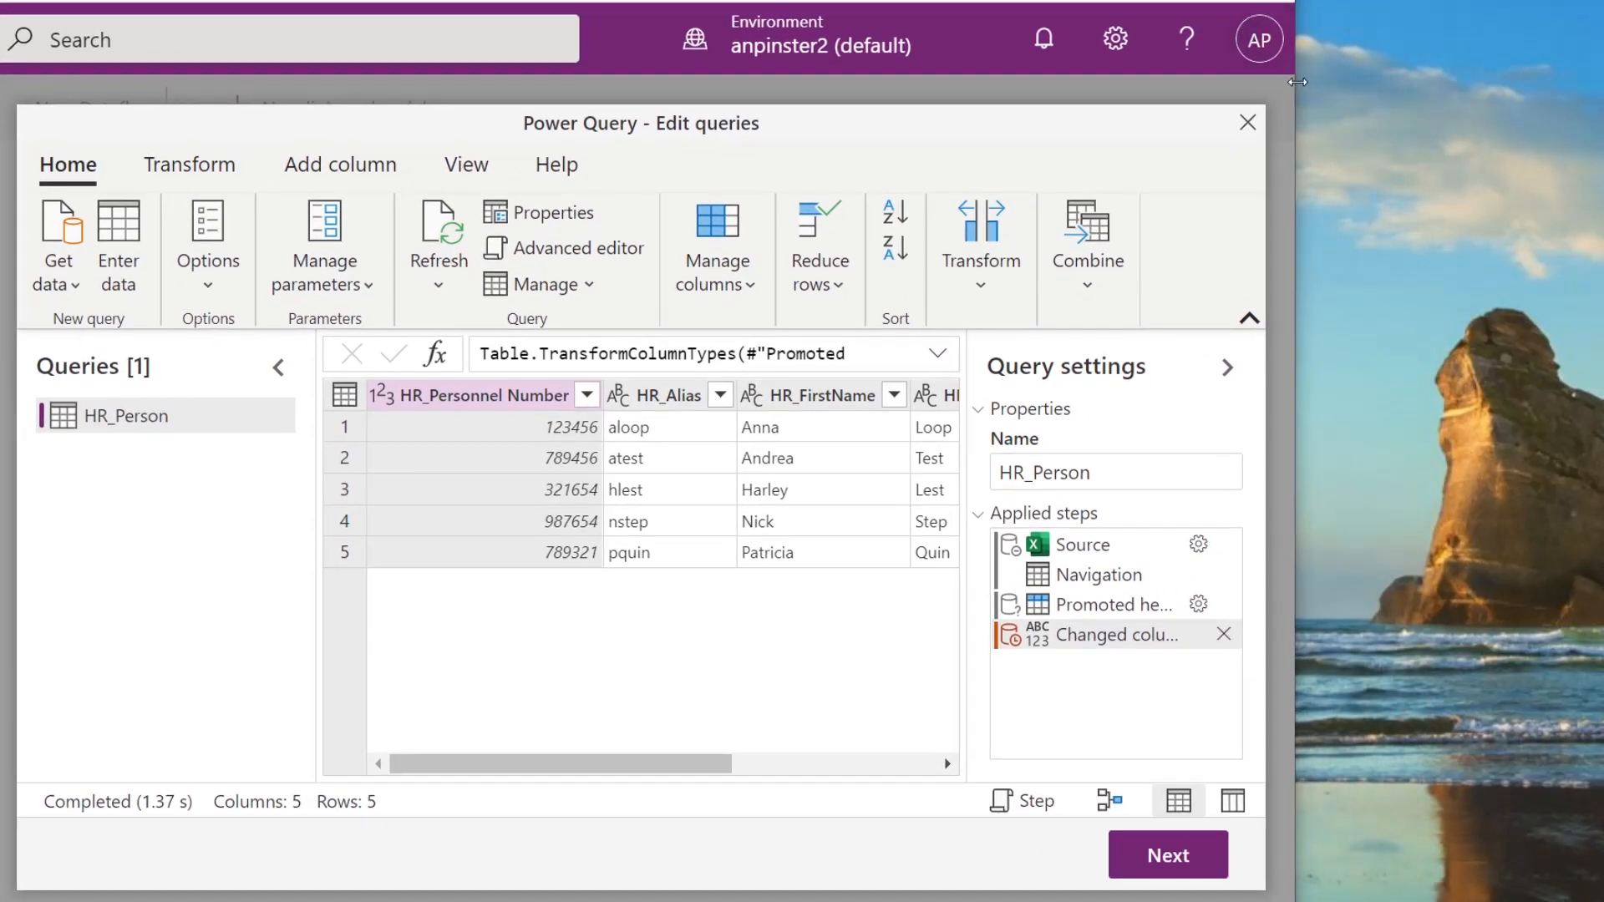
pyautogui.moveTo(1298, 85); pyautogui.dragTo(1602, 85)
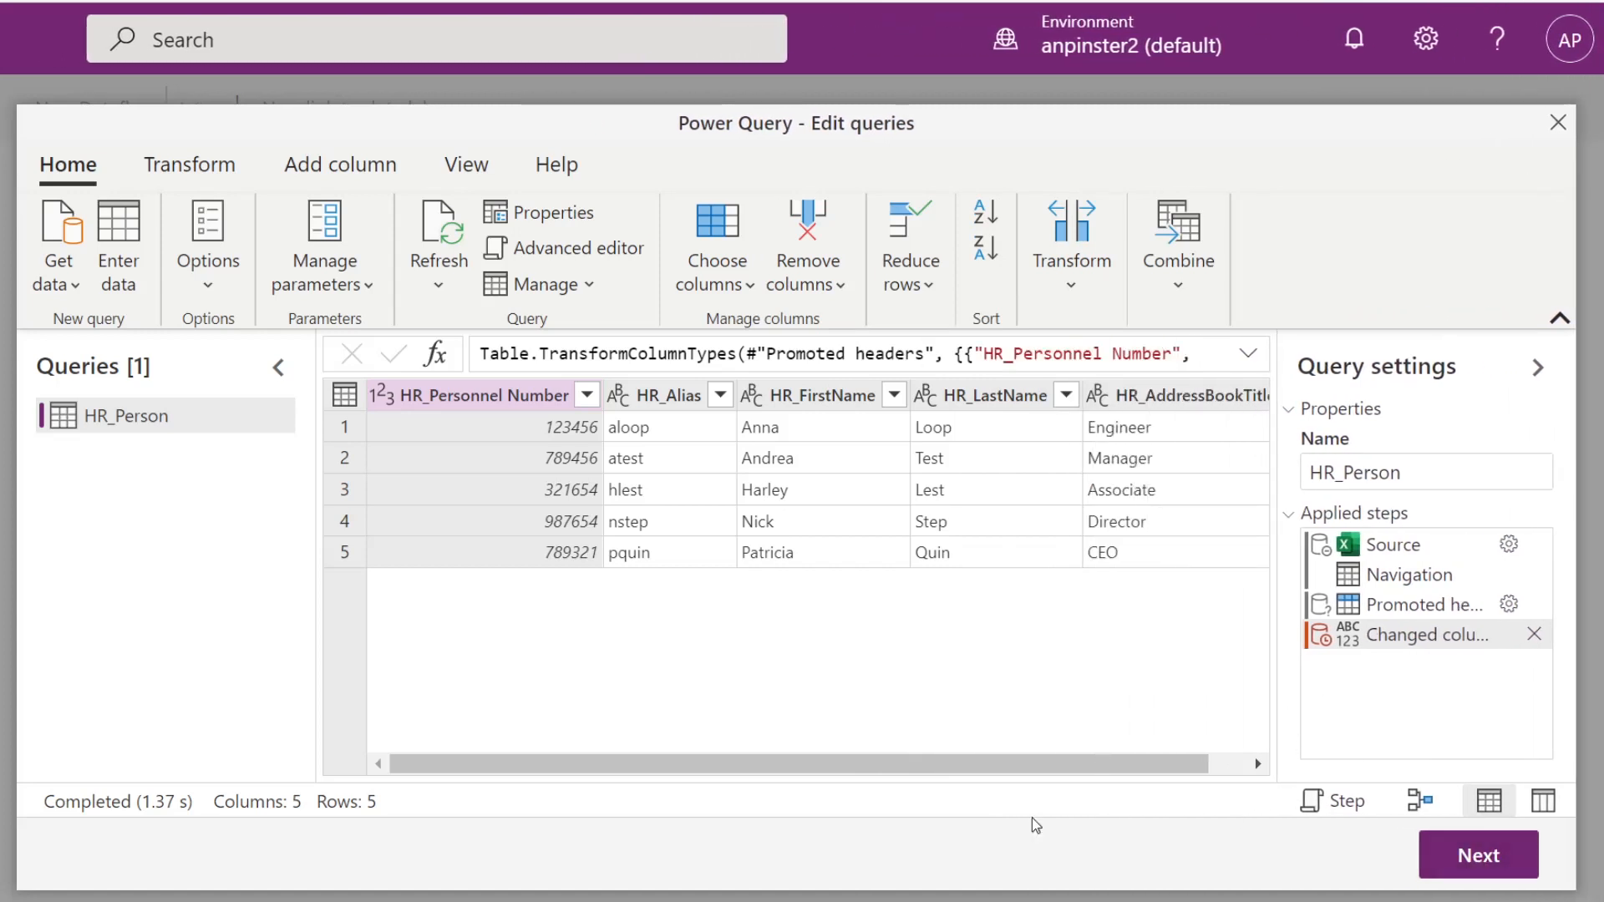
# - Set the HR_Person query to load to the existing table aps_HR_Person
pyautogui.click(1500, 863)
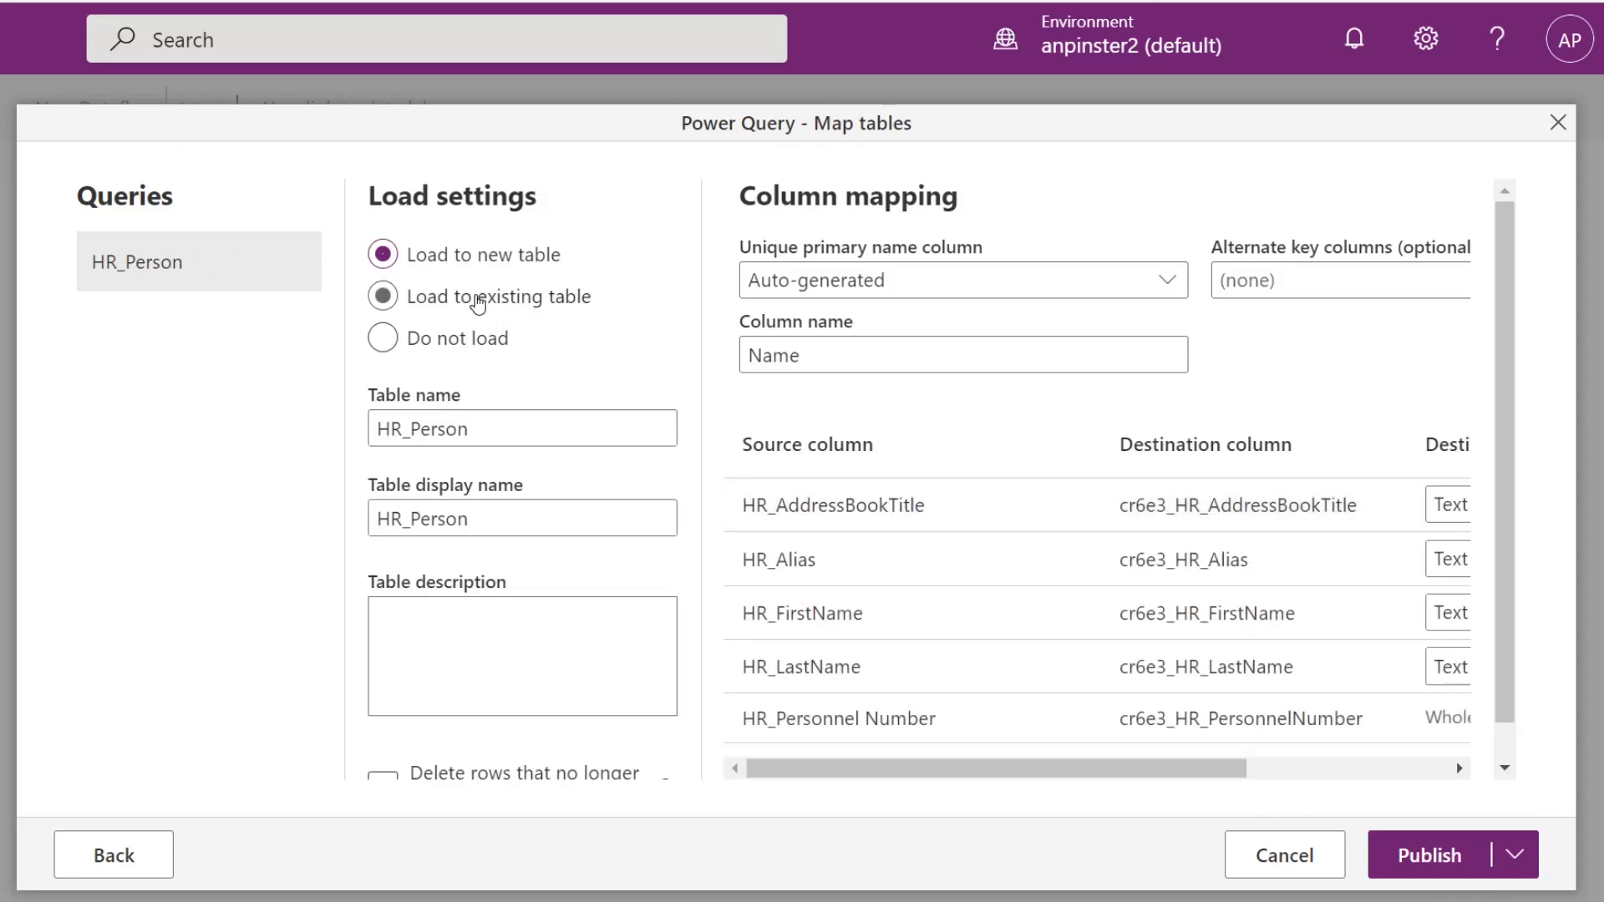
pyautogui.click(478, 302)
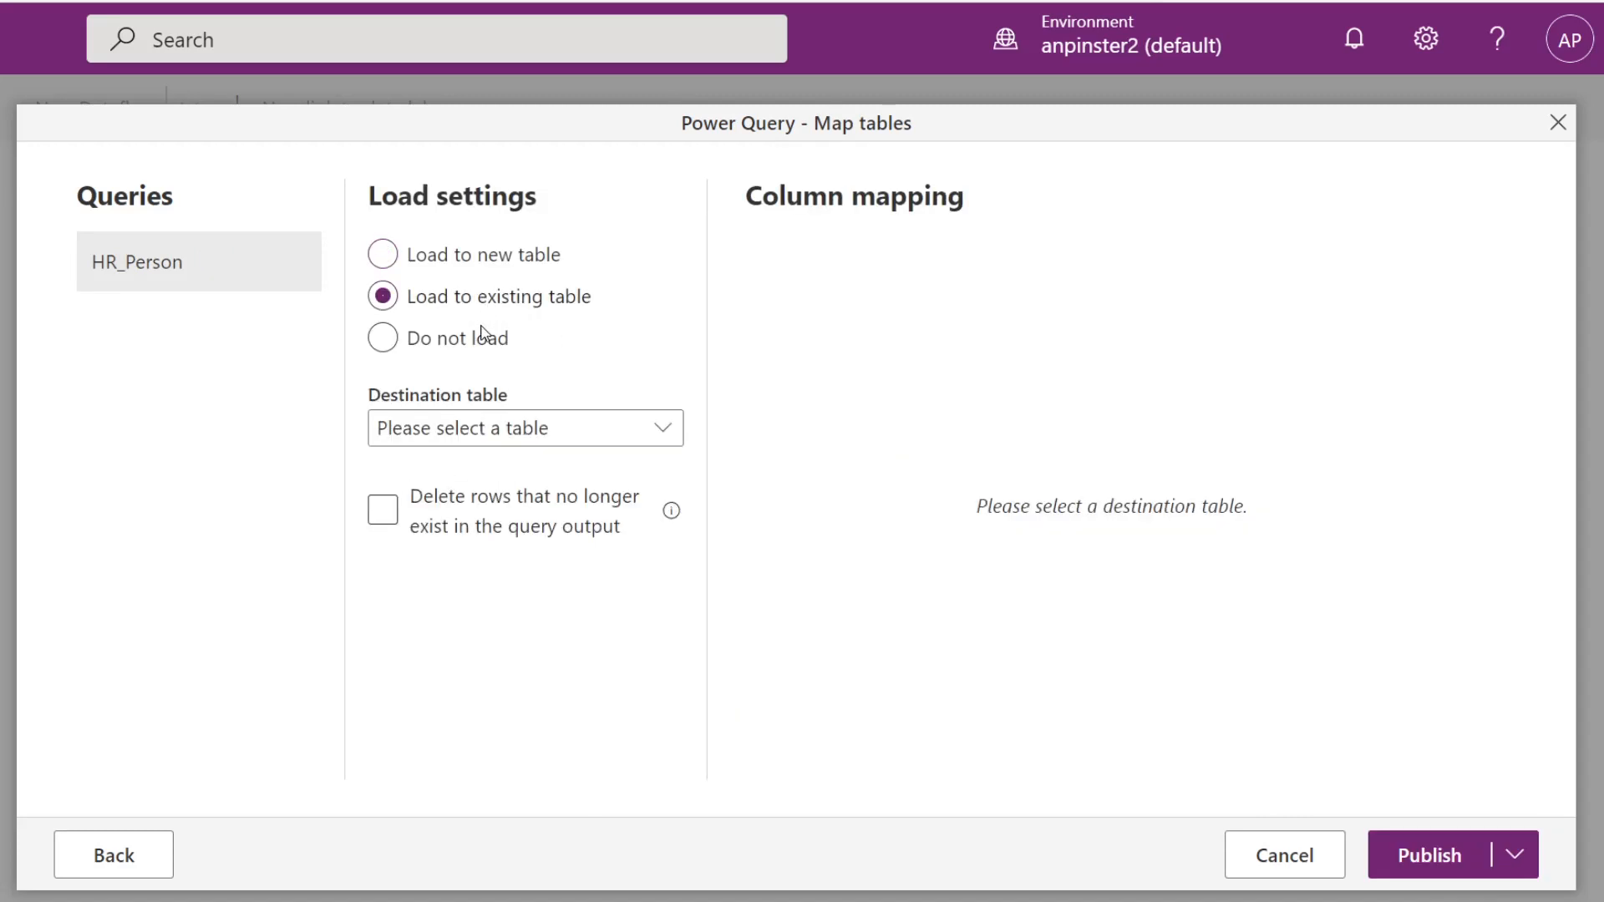
pyautogui.click(428, 438)
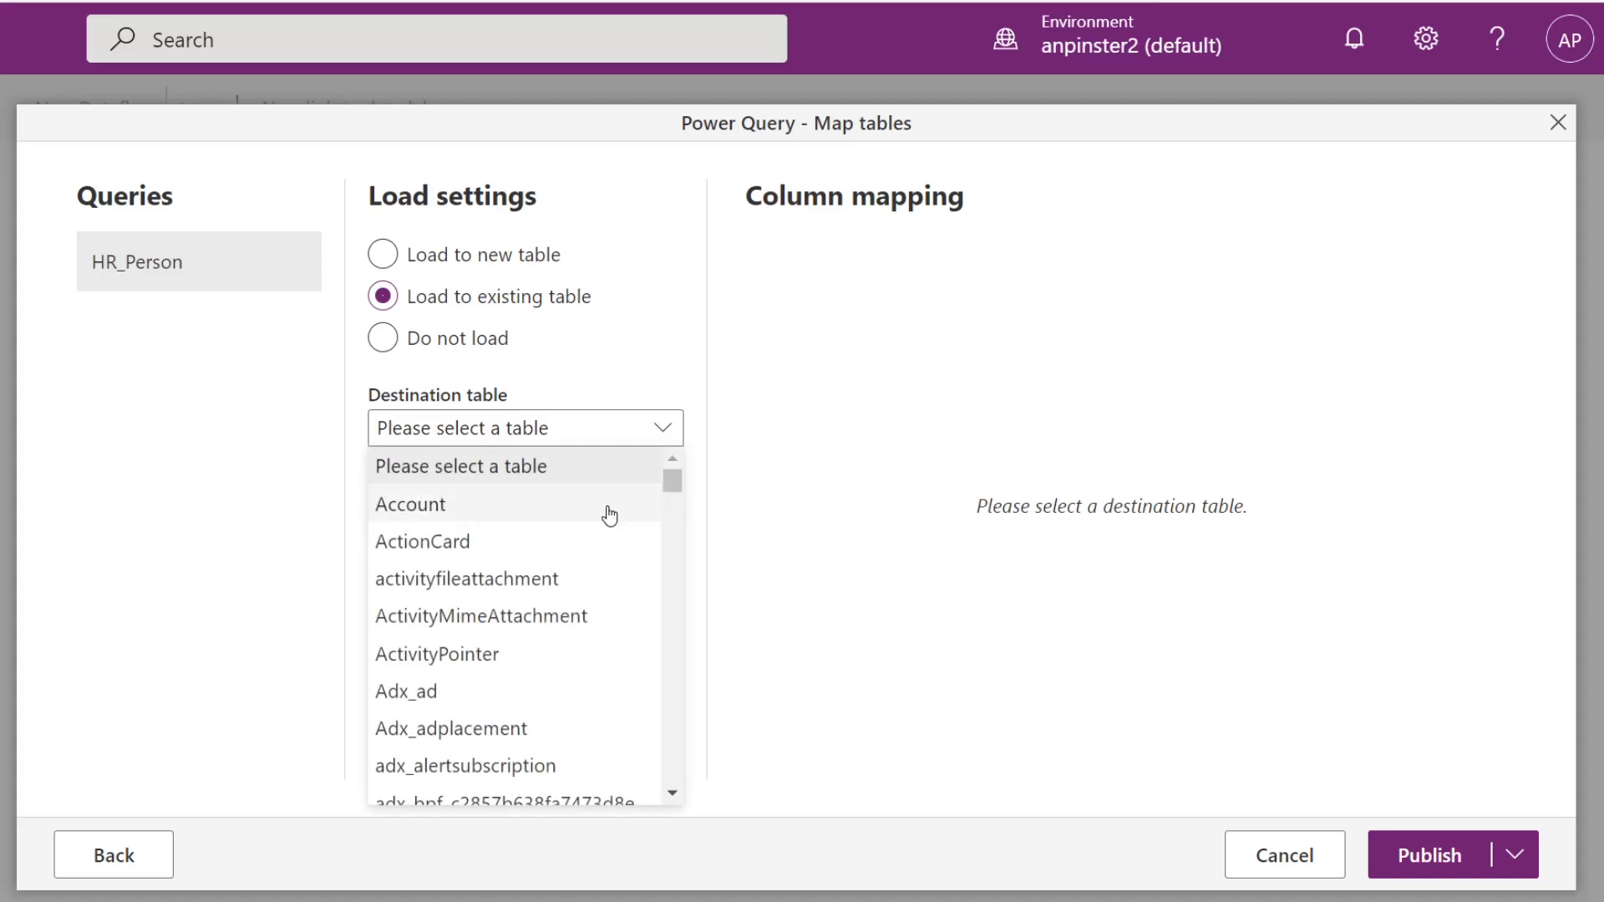
pyautogui.moveTo(673, 493); pyautogui.dragTo(683, 572)
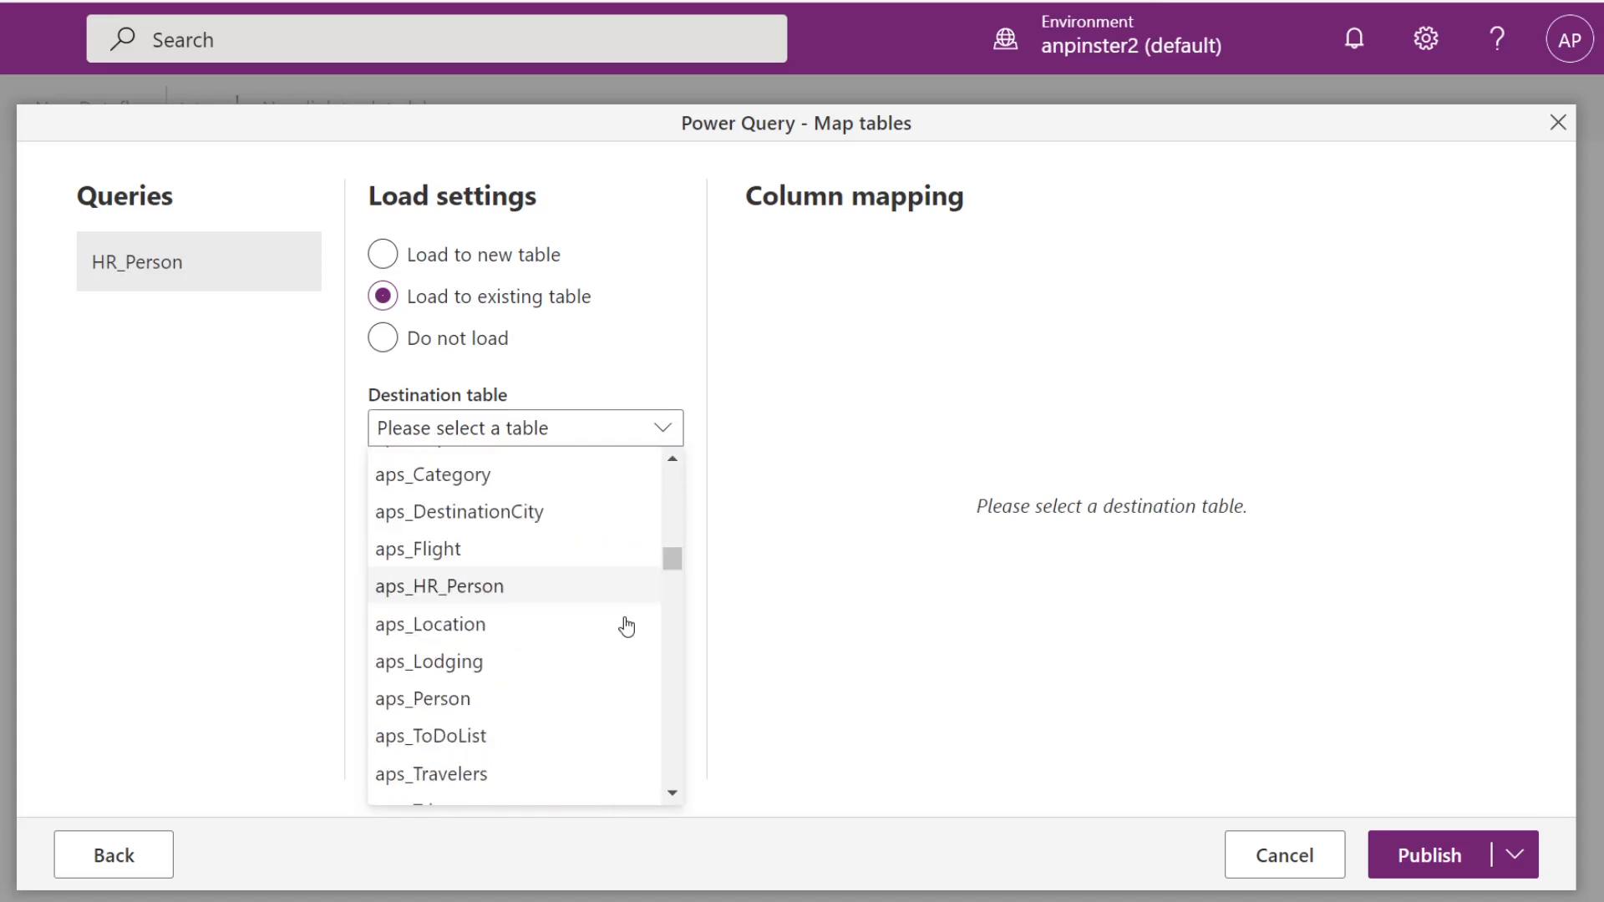
pyautogui.click(528, 587)
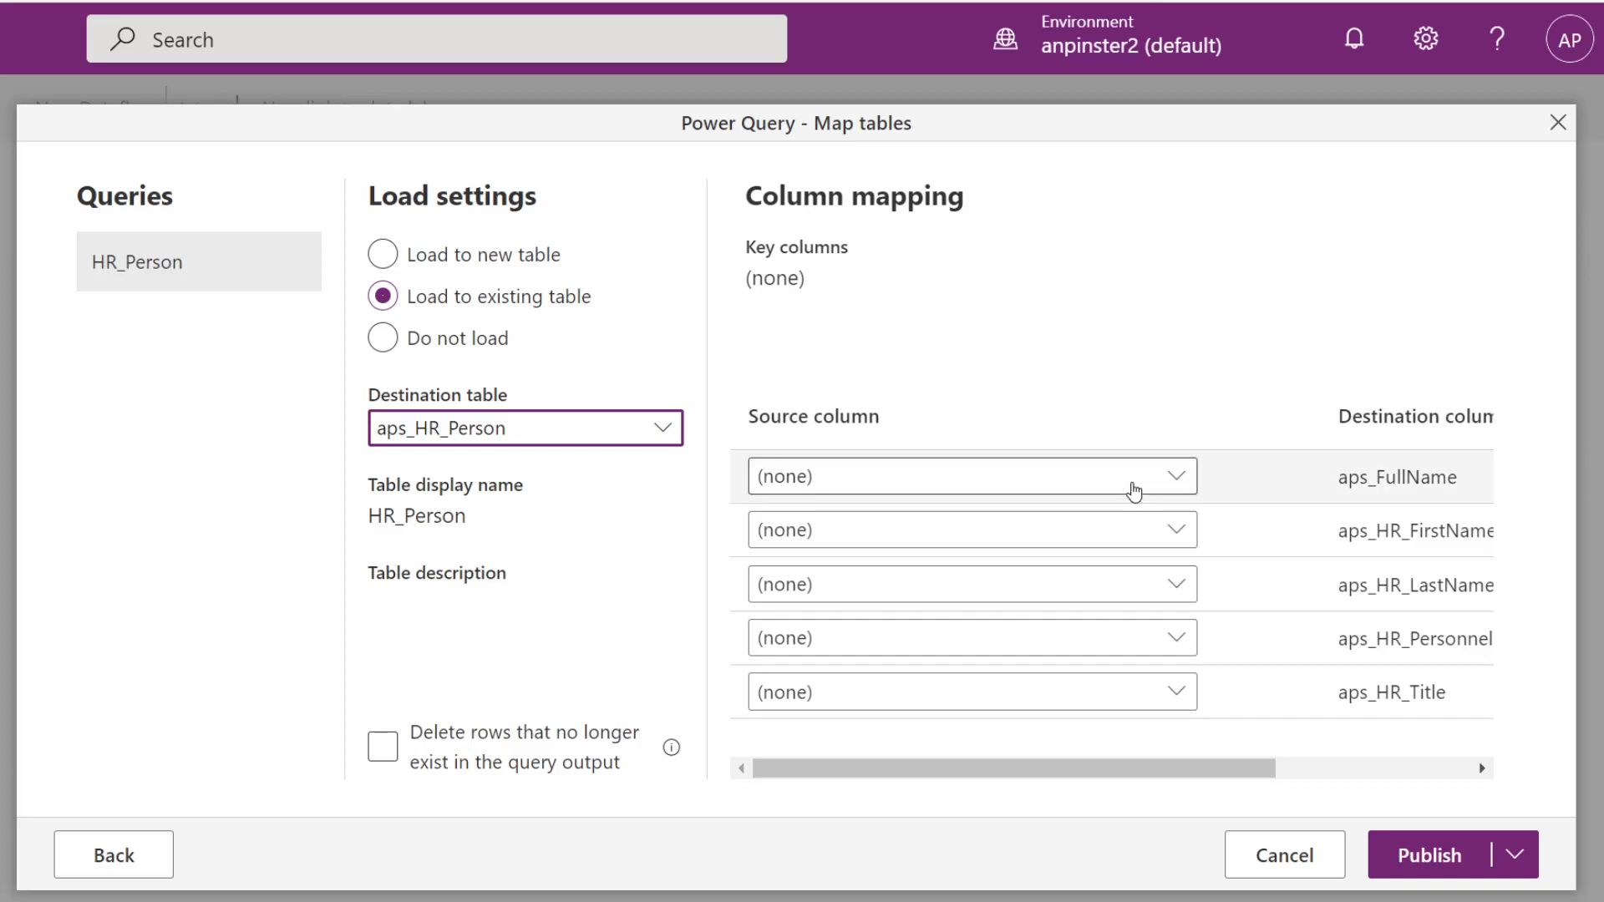
# - Map source column HR_FirstName to aps_HR_FirstName and HR_LastName to aps_HR_LastName
pyautogui.moveTo(1601, 179); pyautogui.dragTo(1603, 179)
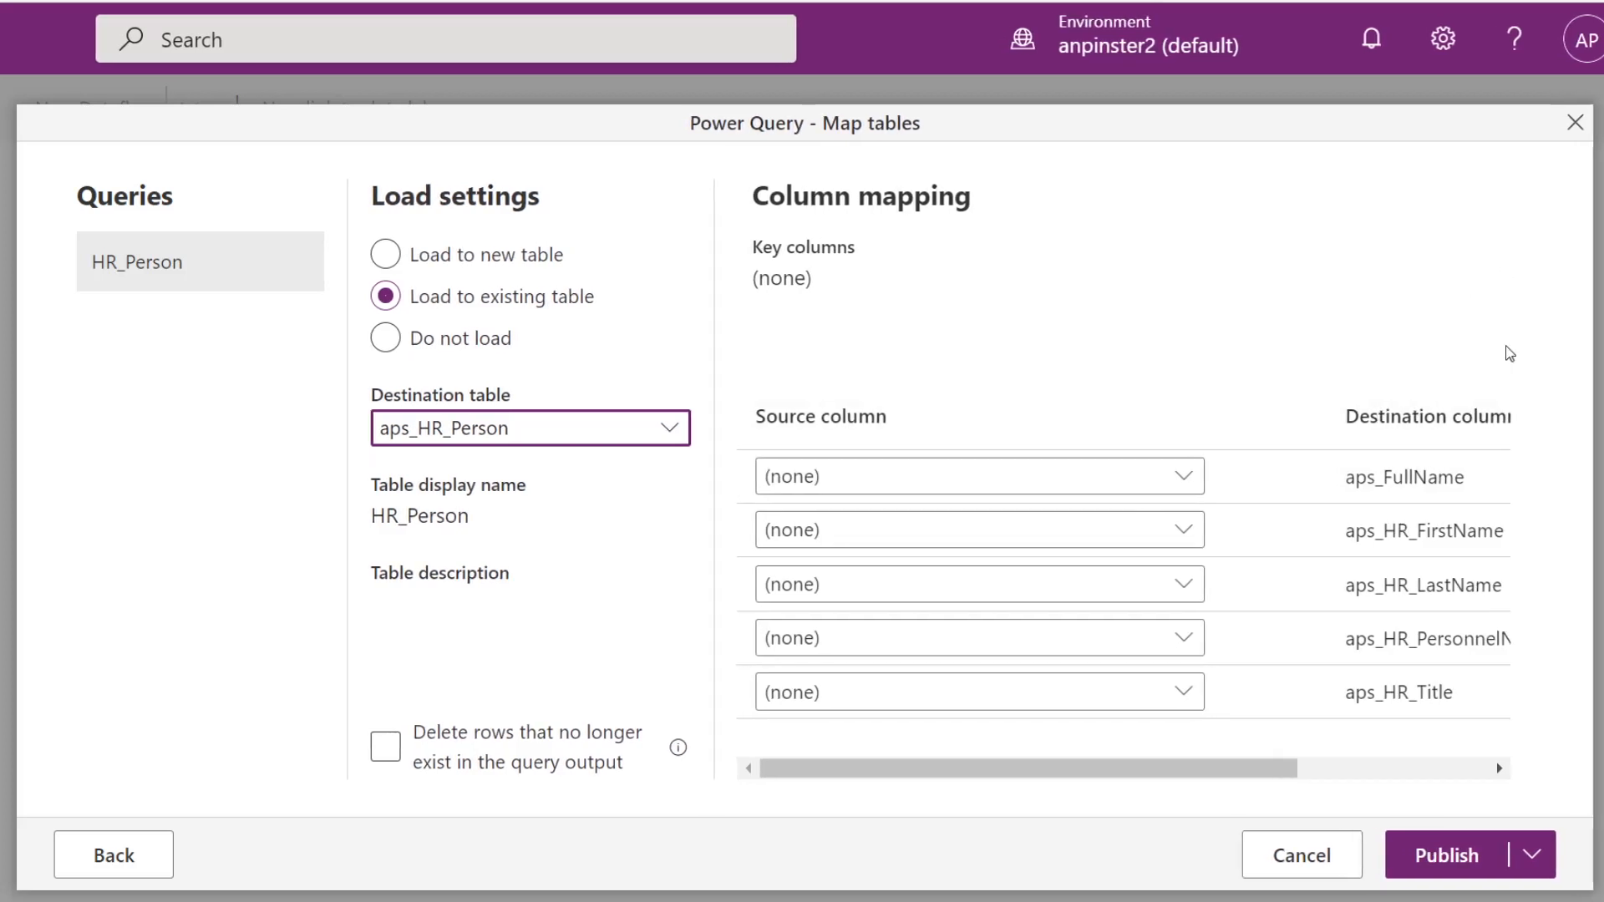
pyautogui.moveTo(1038, 766); pyautogui.dragTo(1040, 772)
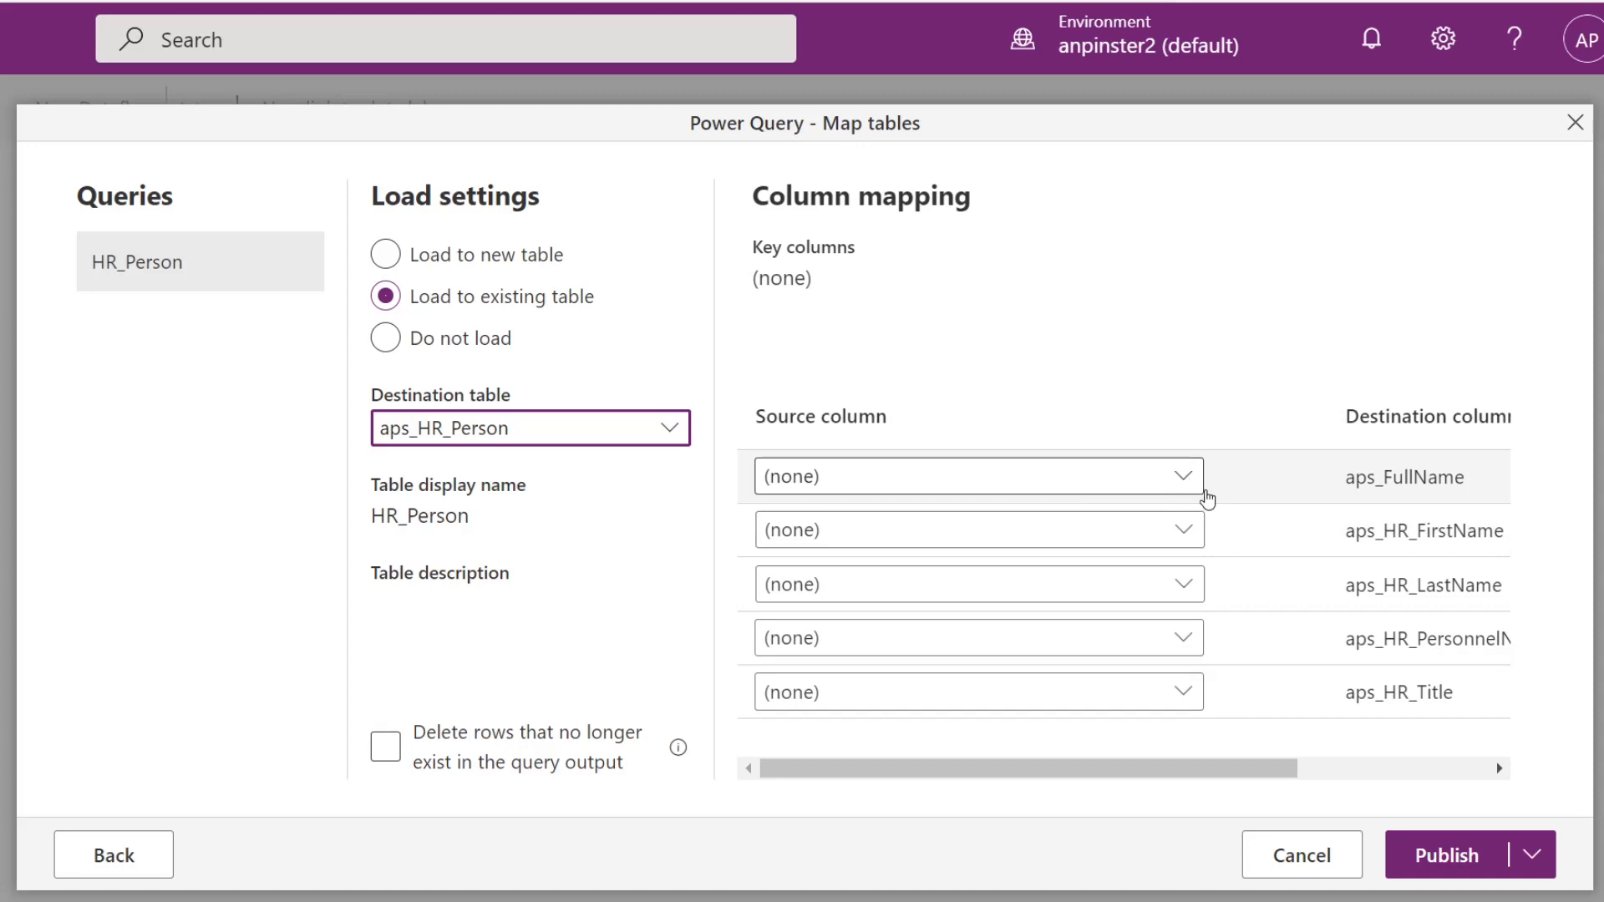
pyautogui.click(1187, 481)
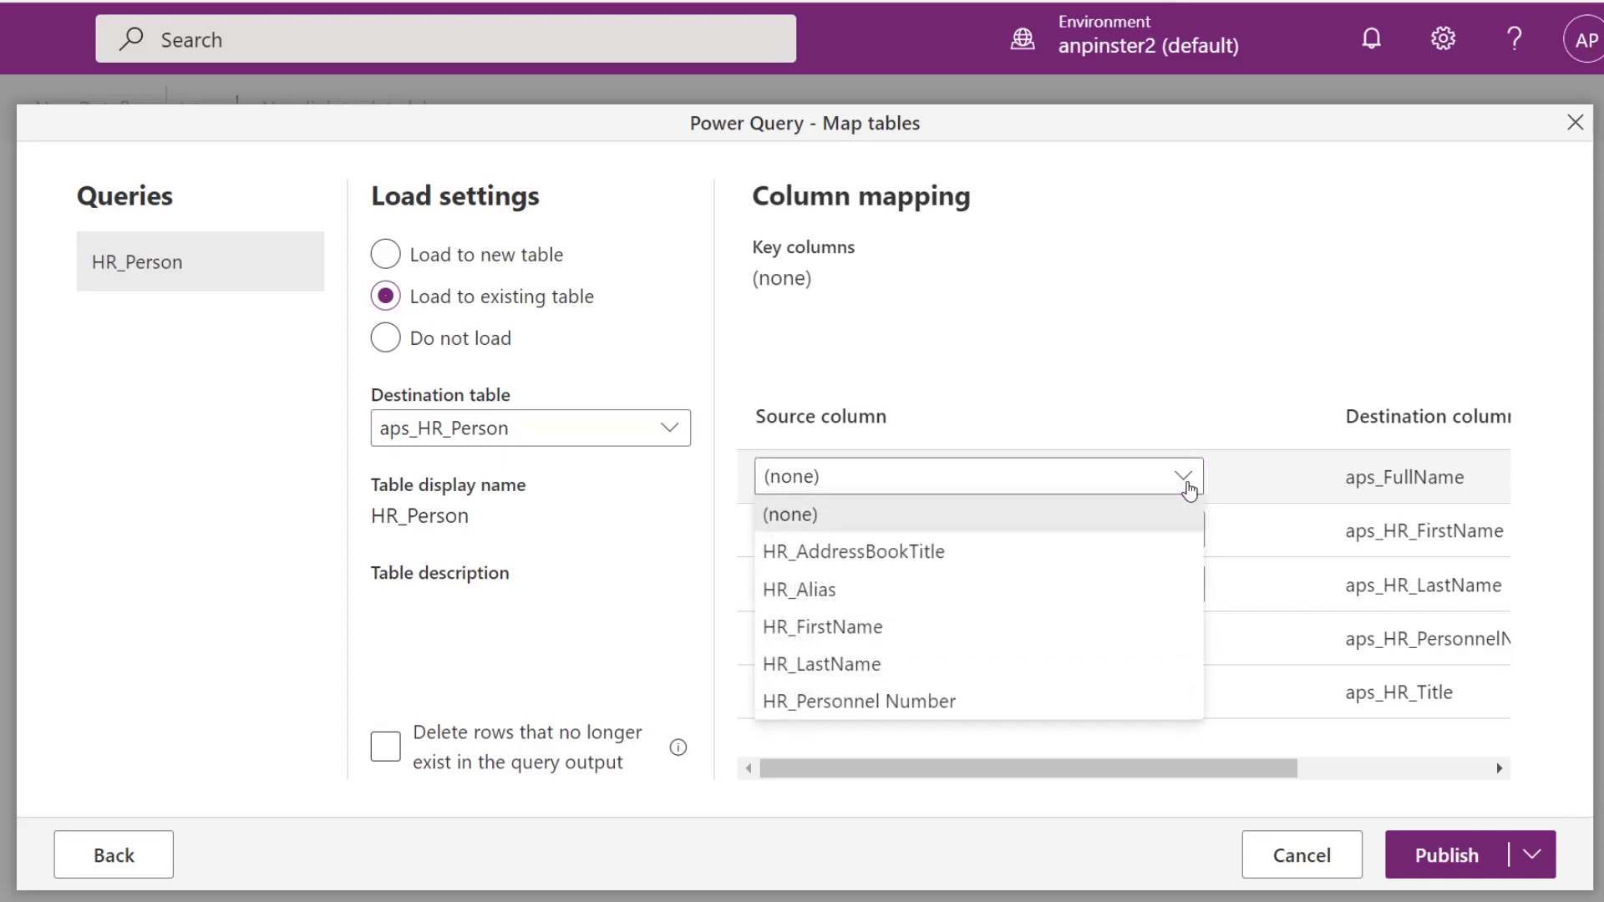
pyautogui.click(1175, 395)
pyautogui.click(1193, 528)
pyautogui.click(1056, 692)
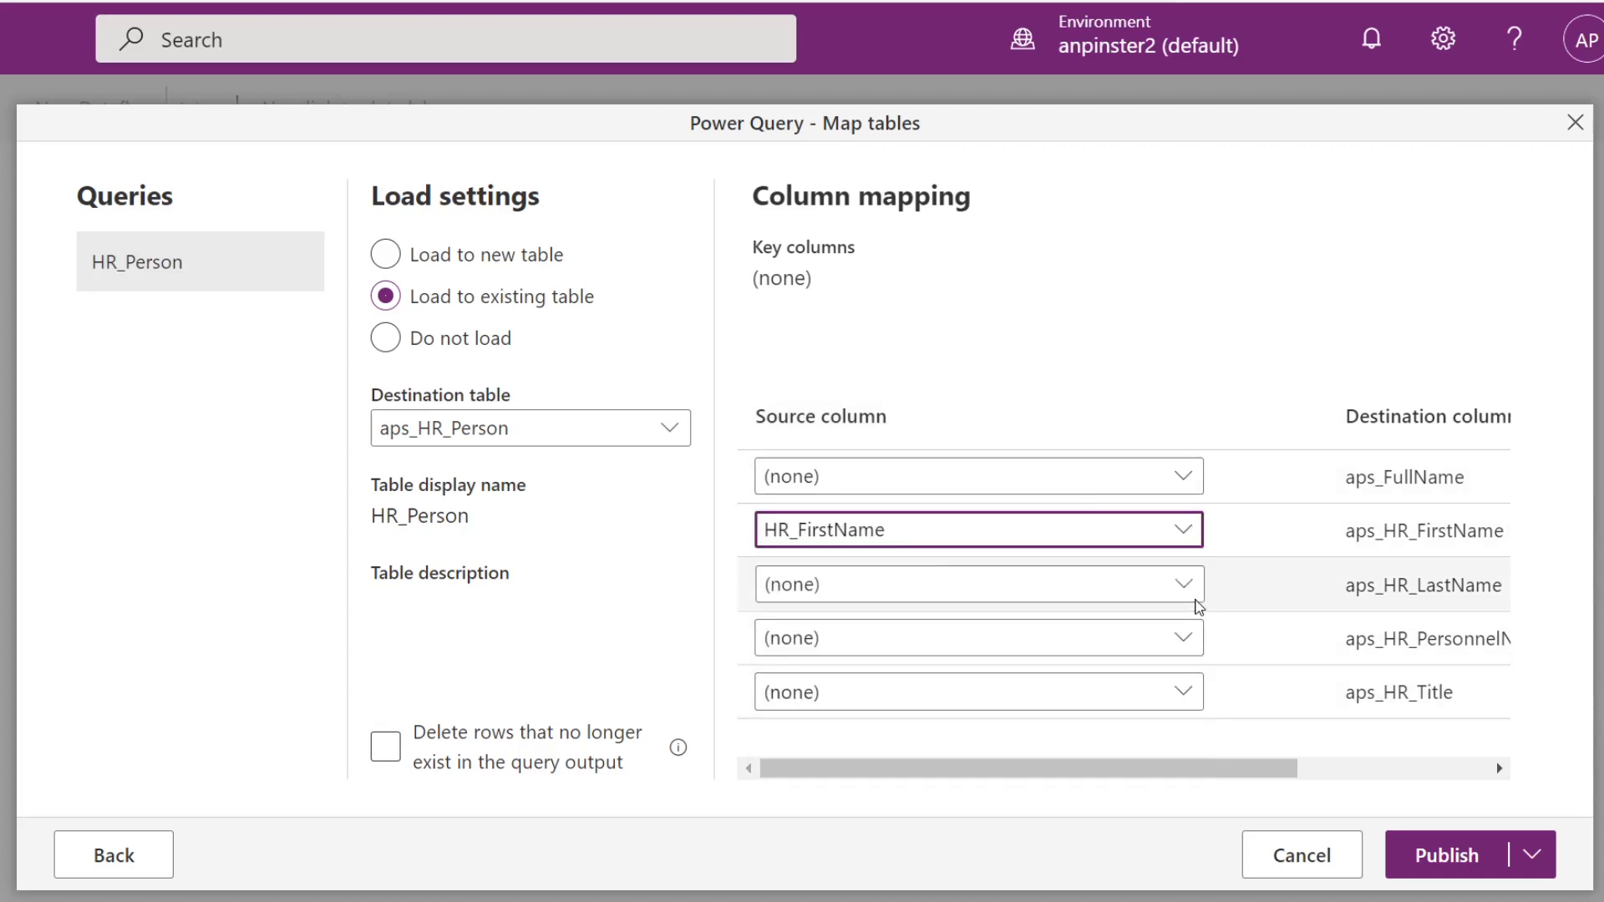
pyautogui.click(1182, 587)
pyautogui.click(1062, 773)
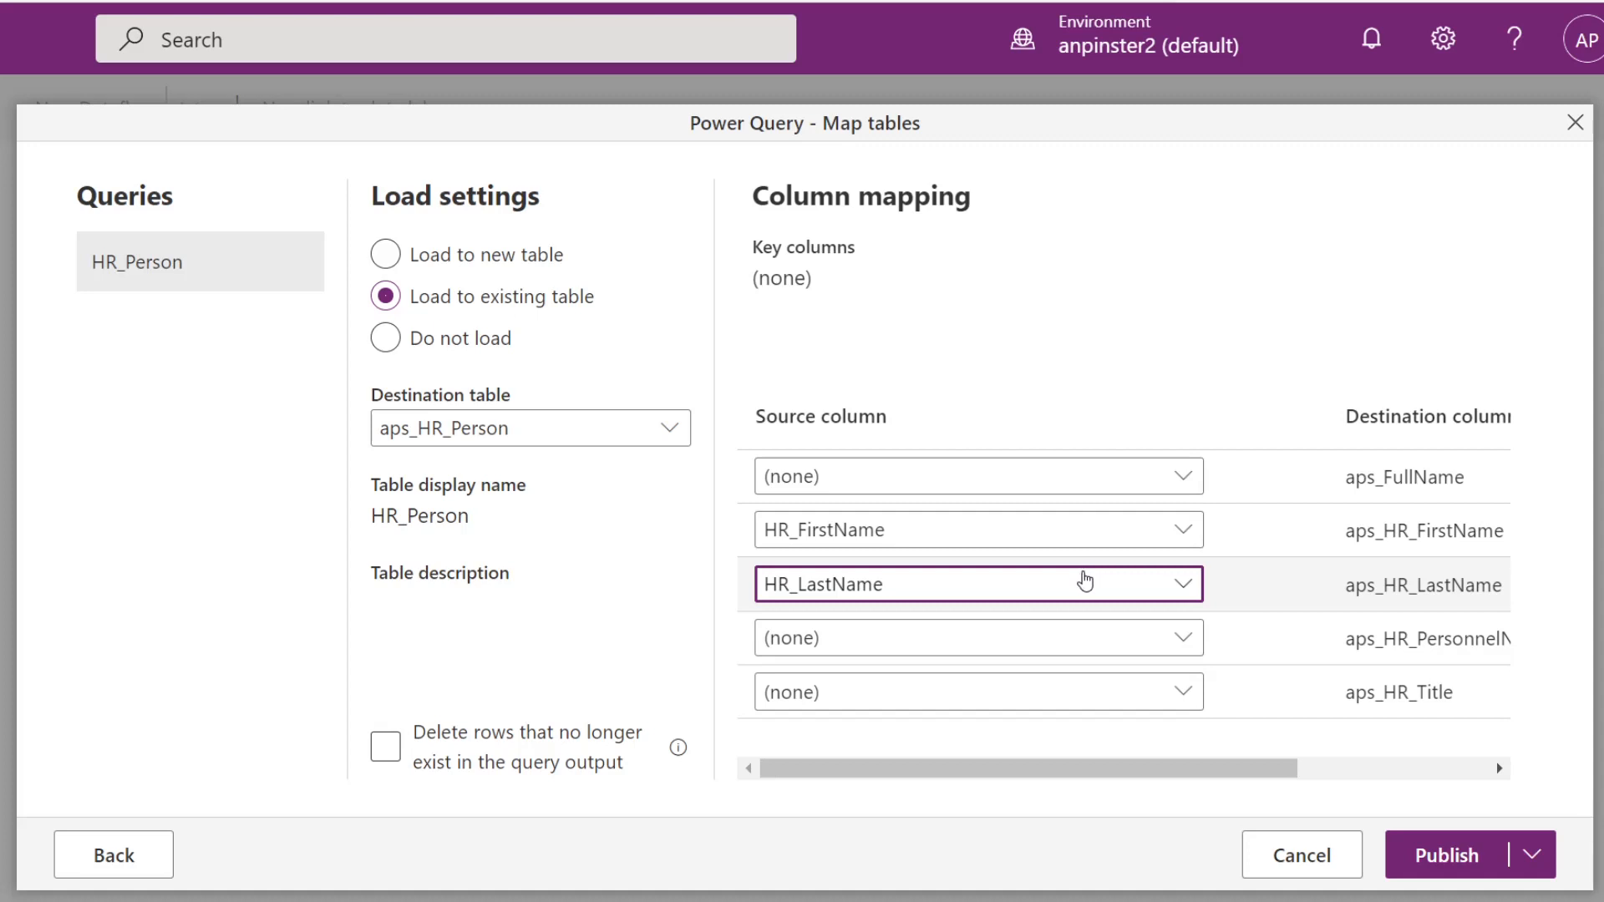
# - Map source column HR_Personnel Number to the destination personnel number column and HR_AddressBookTitle to aps_HR_Title
pyautogui.click(1193, 640)
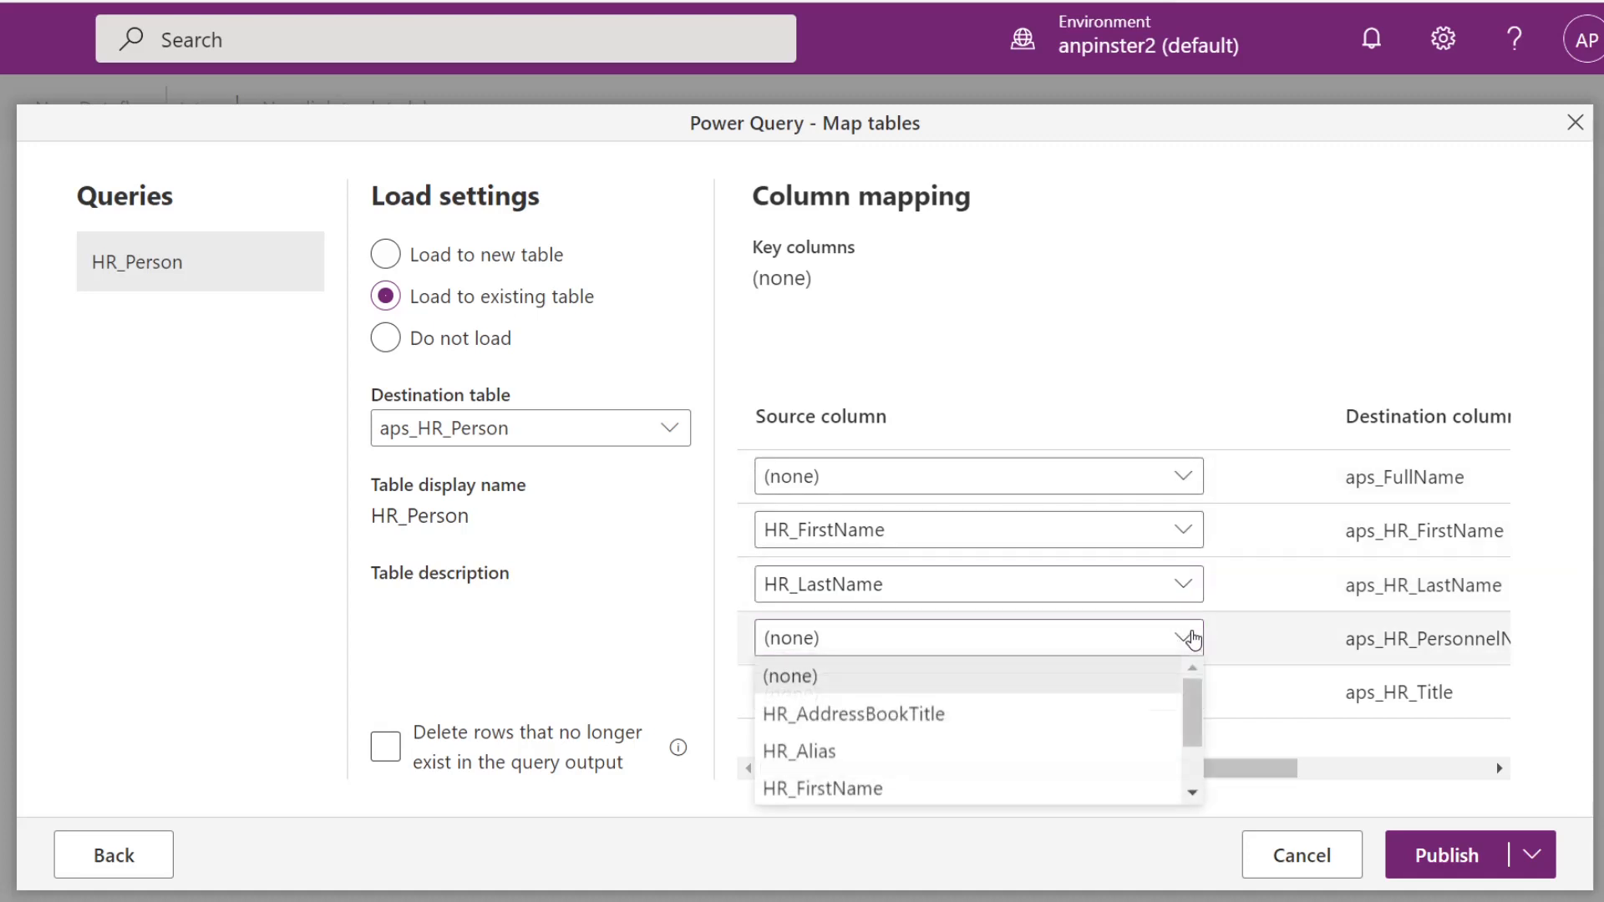
pyautogui.scroll(-1, 1006, 777)
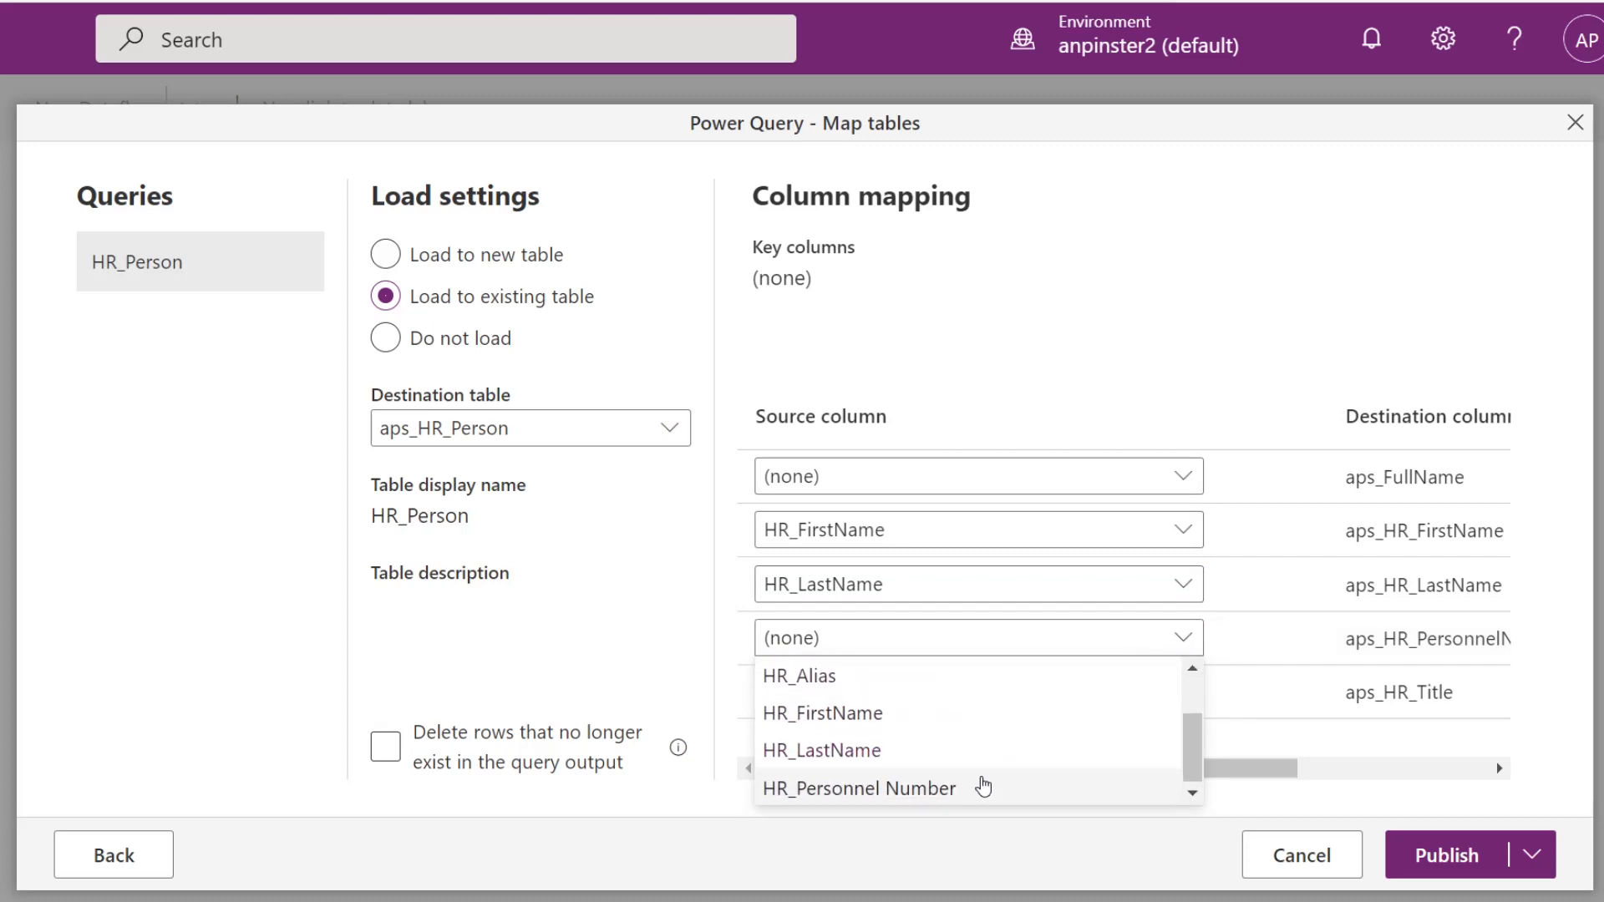
pyautogui.click(974, 784)
pyautogui.click(1190, 693)
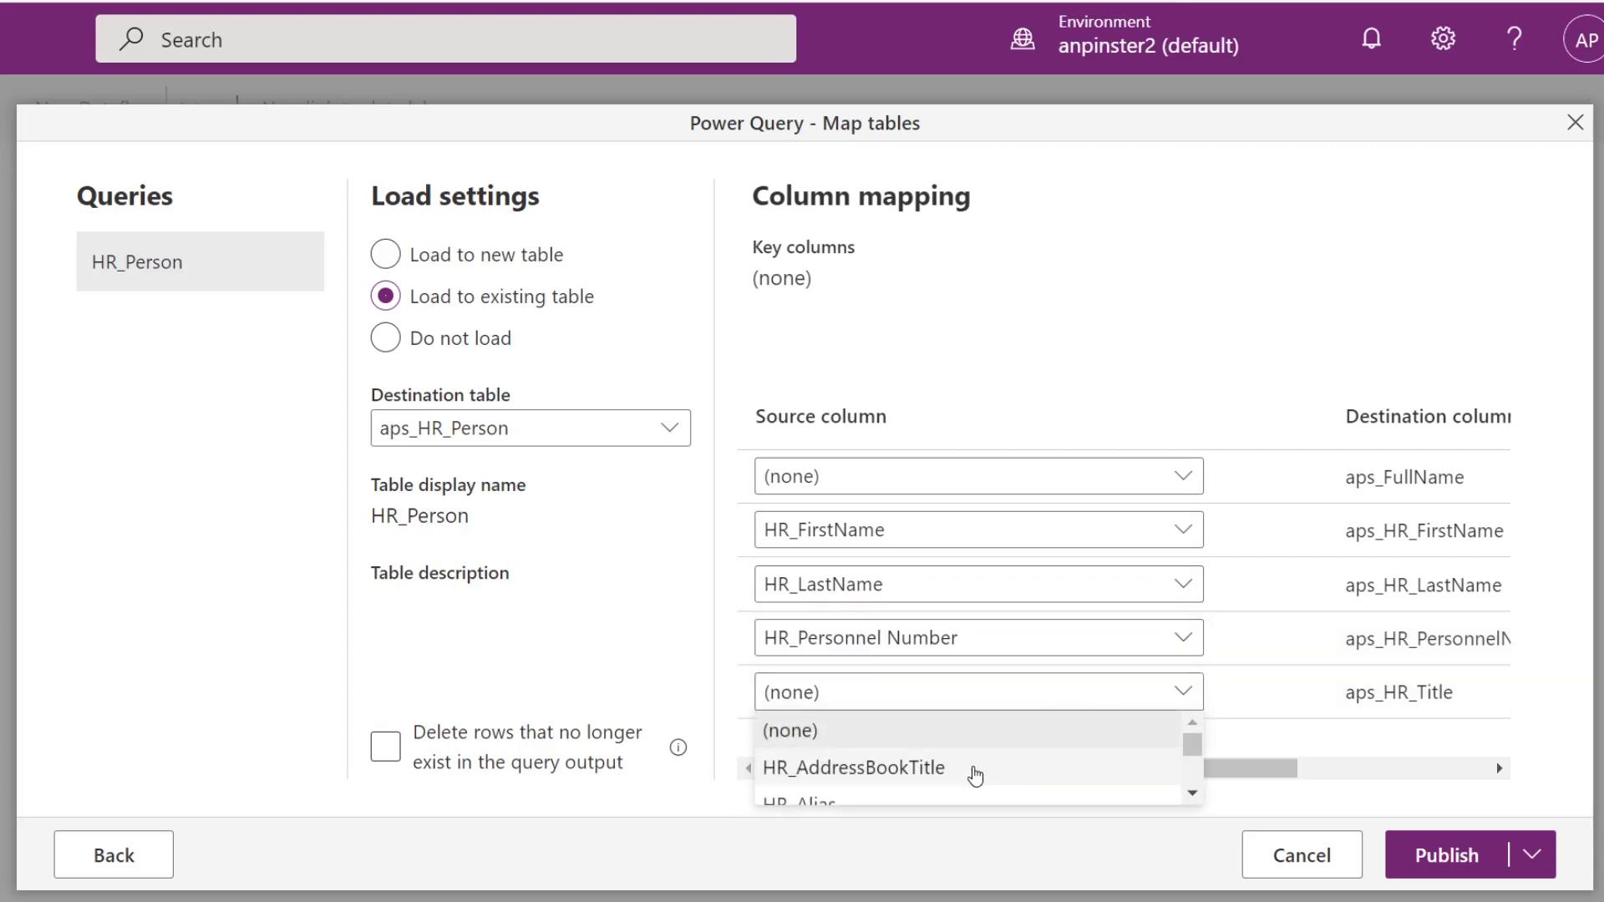
pyautogui.click(974, 767)
pyautogui.moveTo(1049, 769)
pyautogui.mouseDown()
pyautogui.moveTo(1278, 777)
pyautogui.moveTo(1028, 768)
pyautogui.mouseUp()
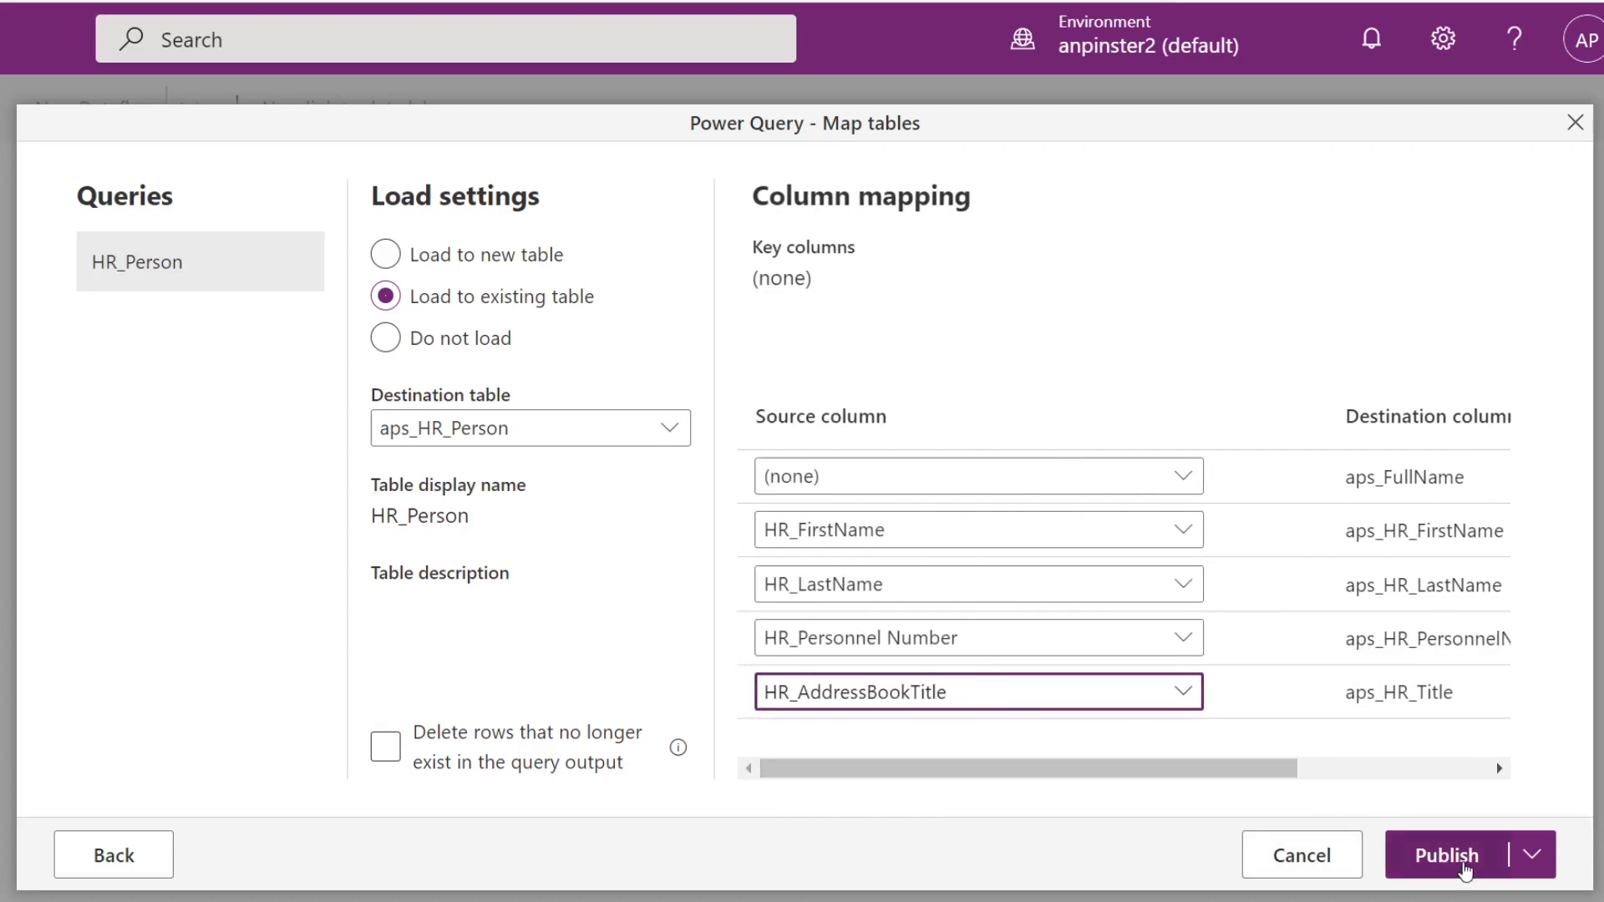
# - Publish the dataflow and show the refresh history of FetchHR_Person
pyautogui.click(1461, 863)
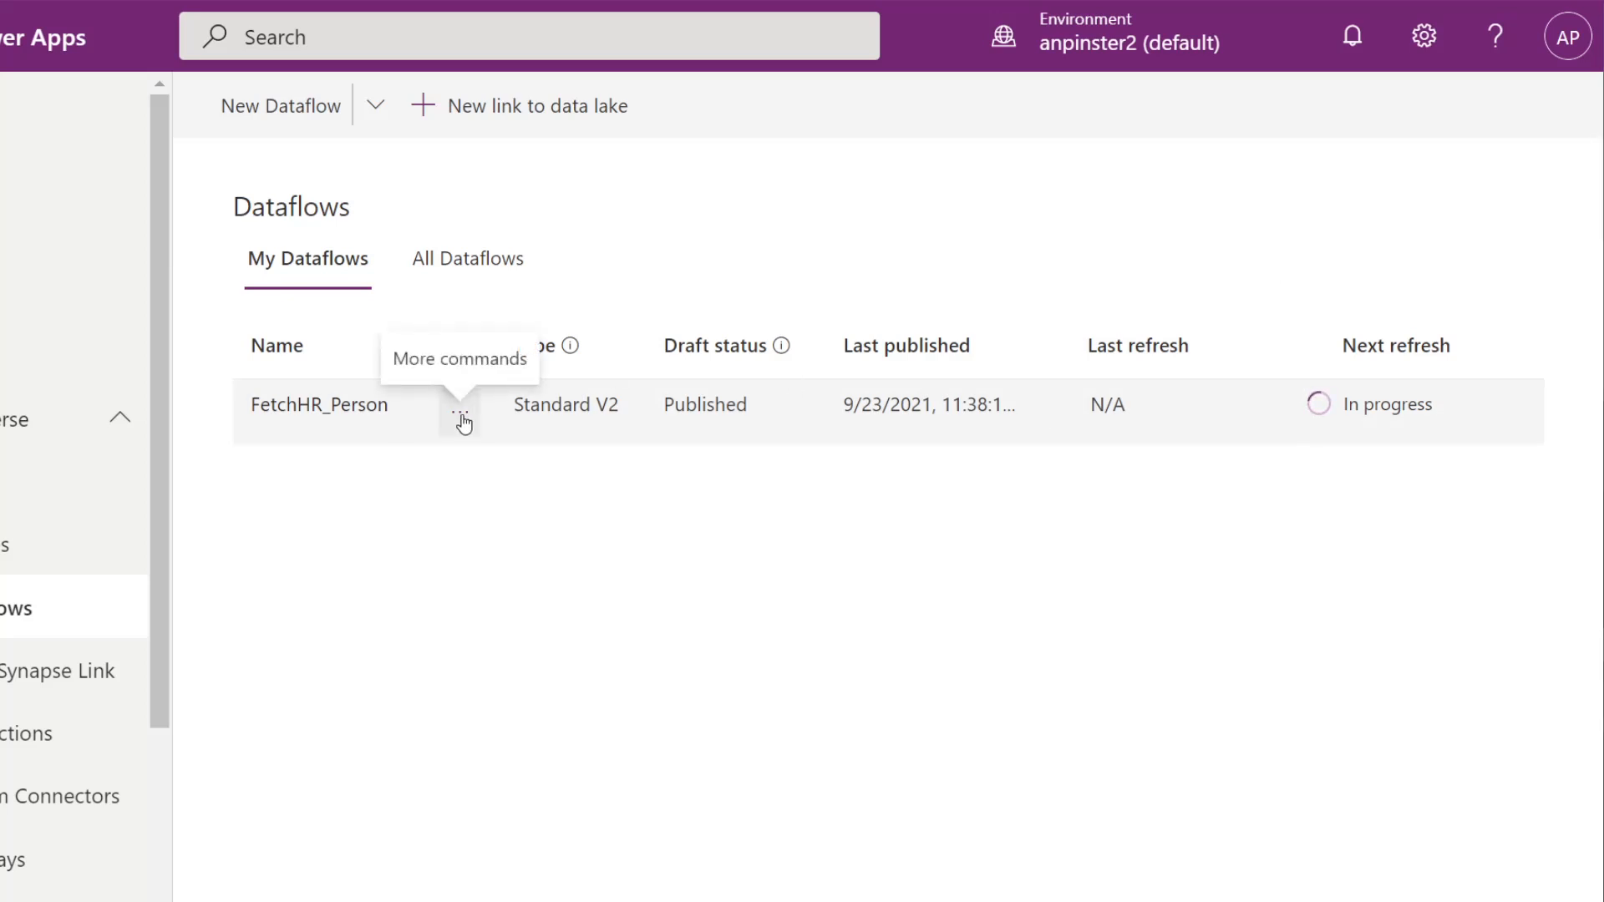
pyautogui.click(462, 417)
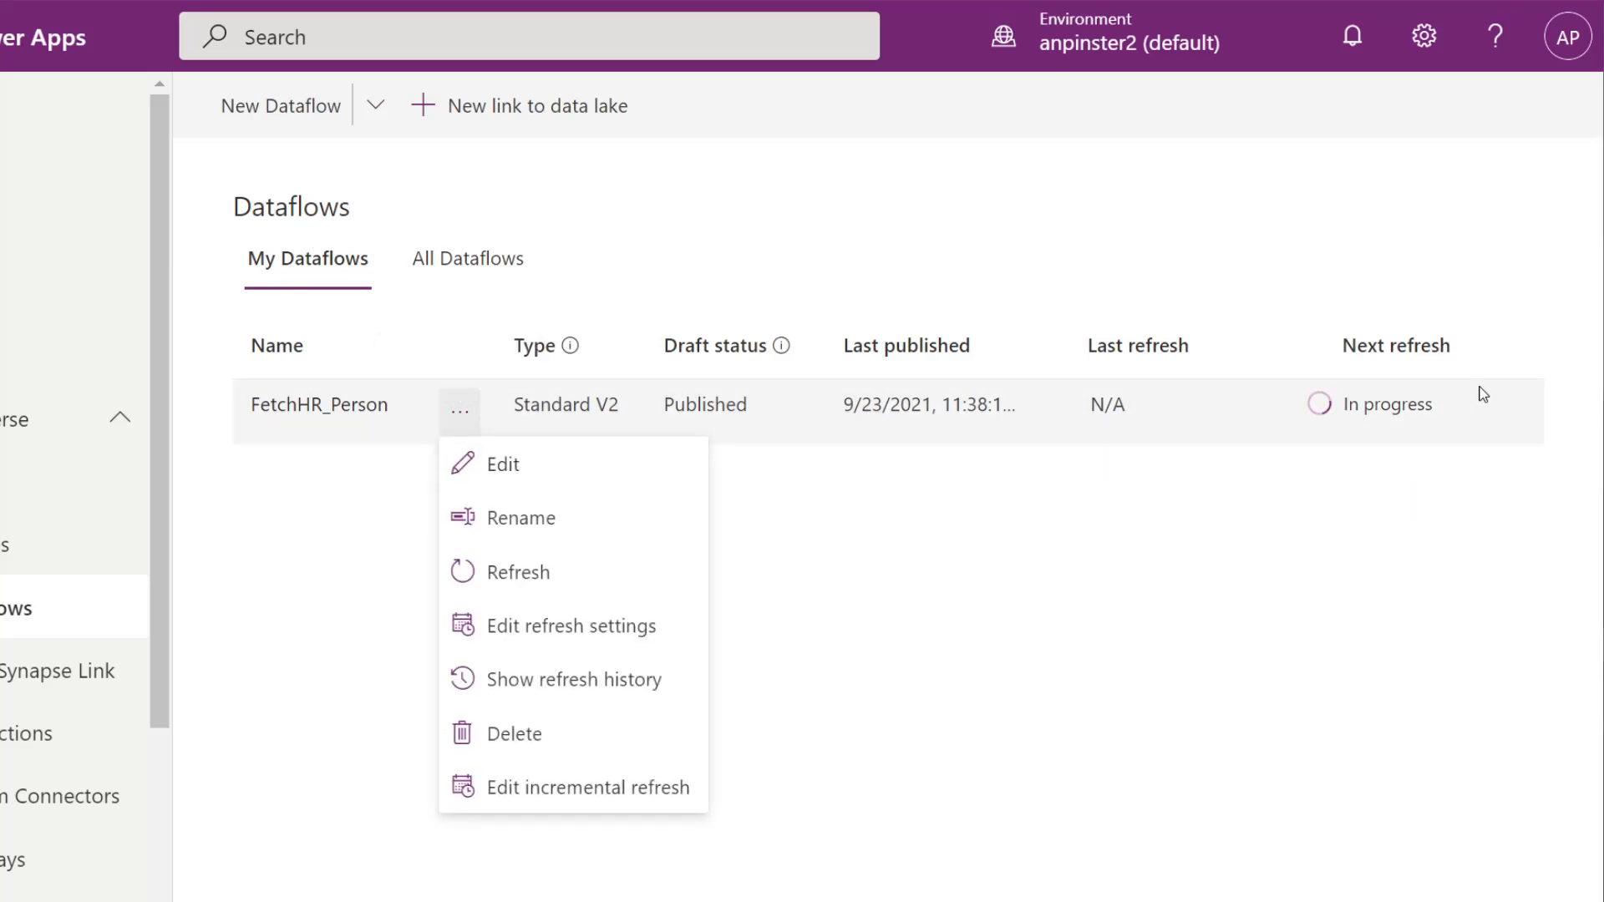
pyautogui.click(593, 683)
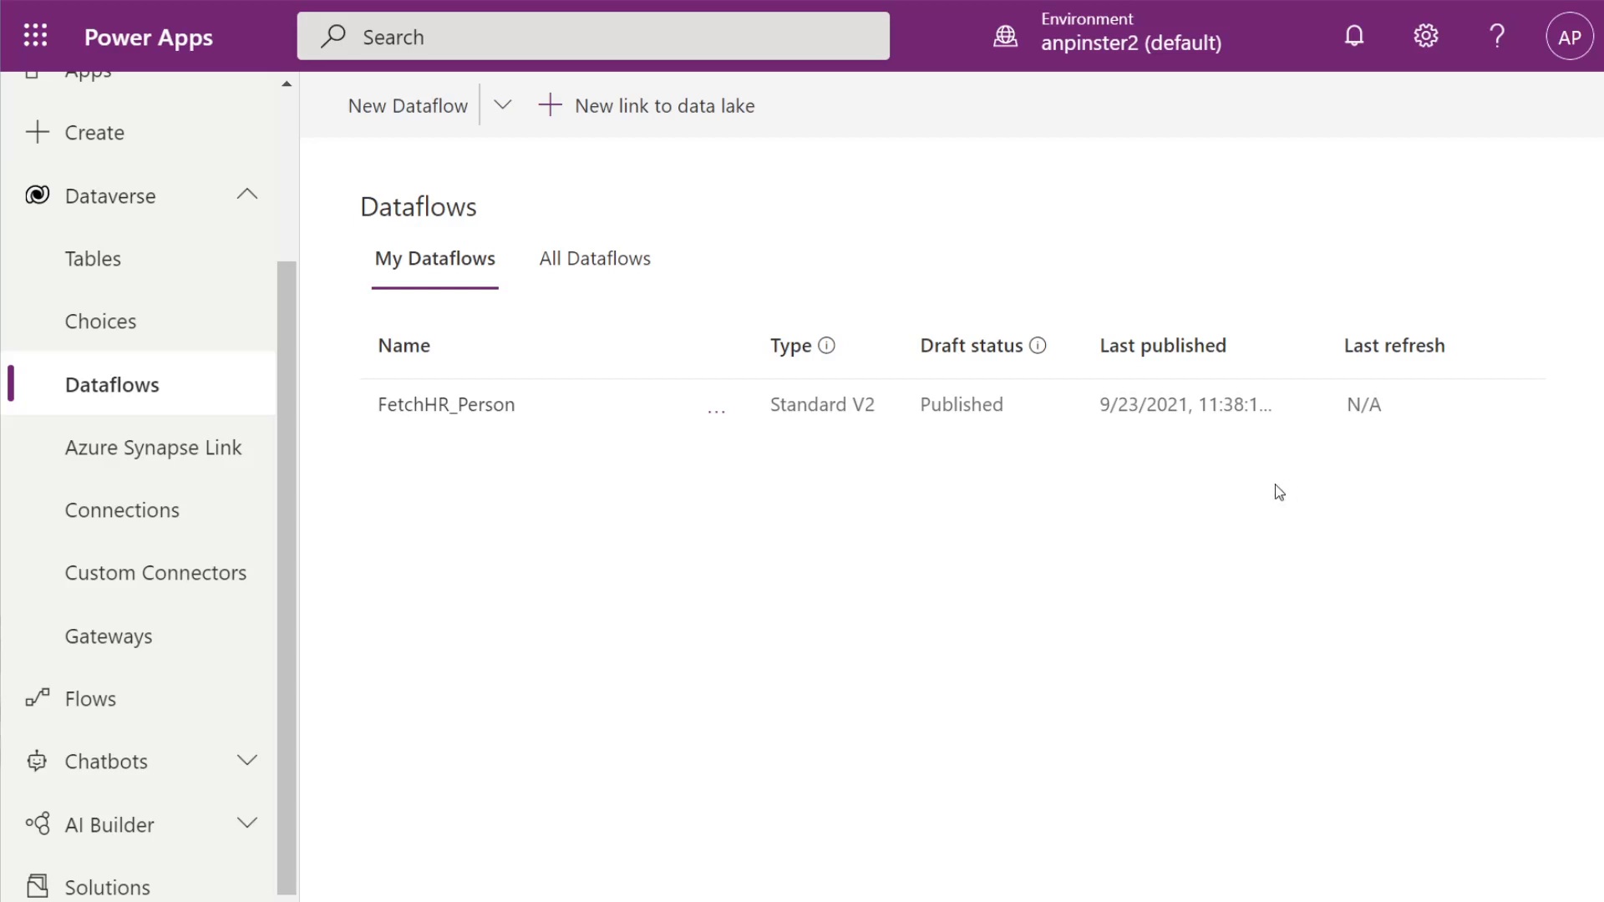
# - Create and name a new dataflow for the Person data
pyautogui.click(417, 119)
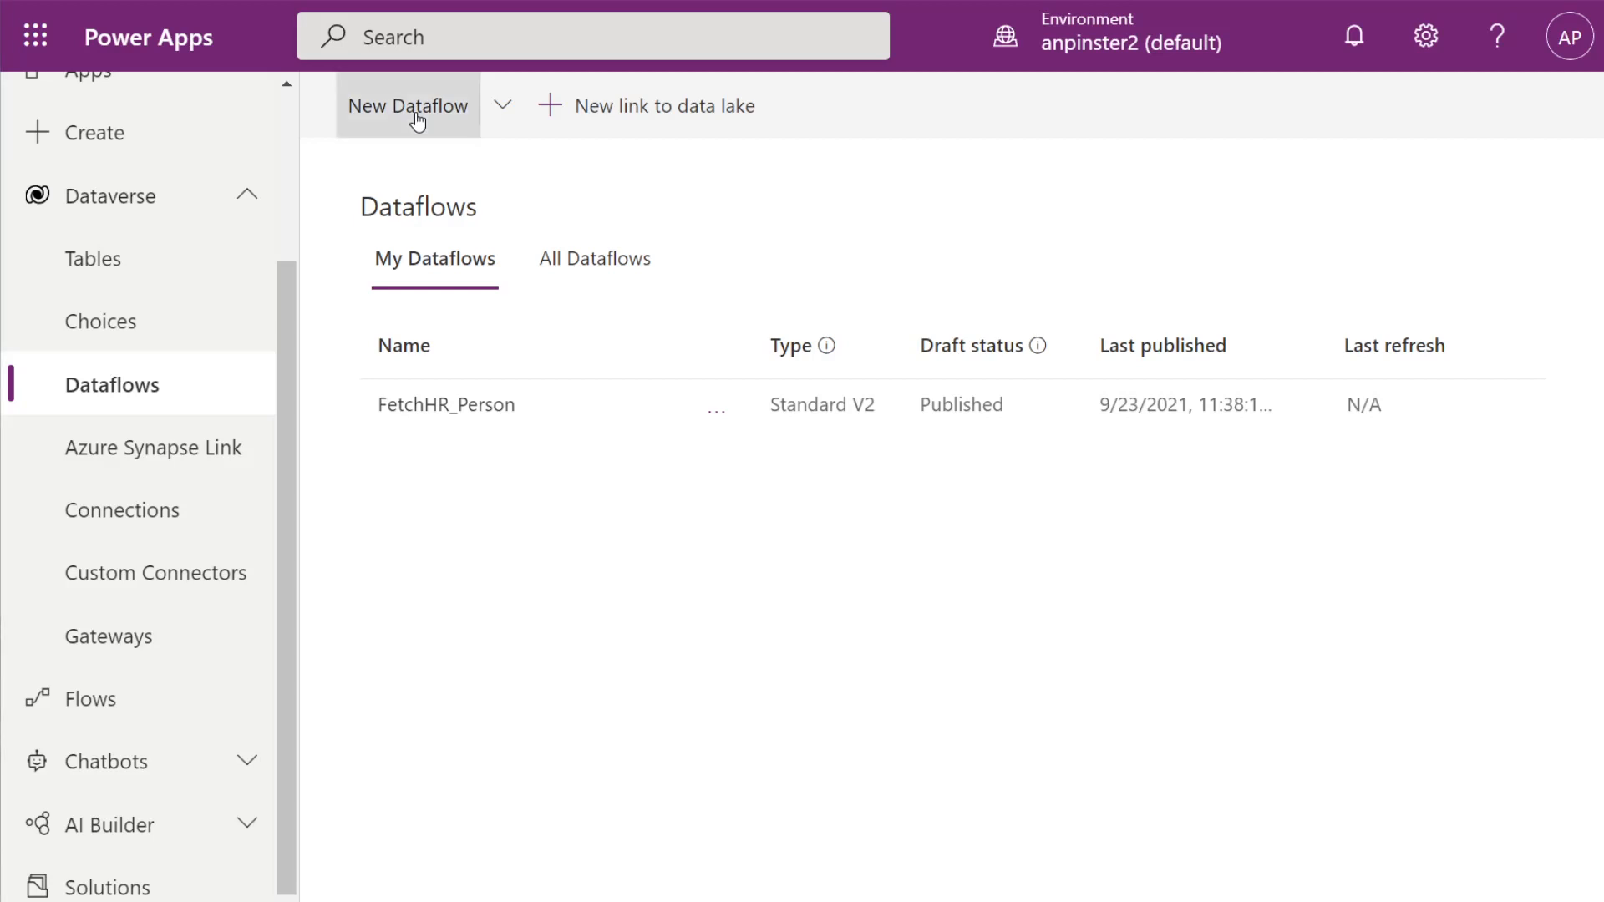
pyautogui.click(1200, 298)
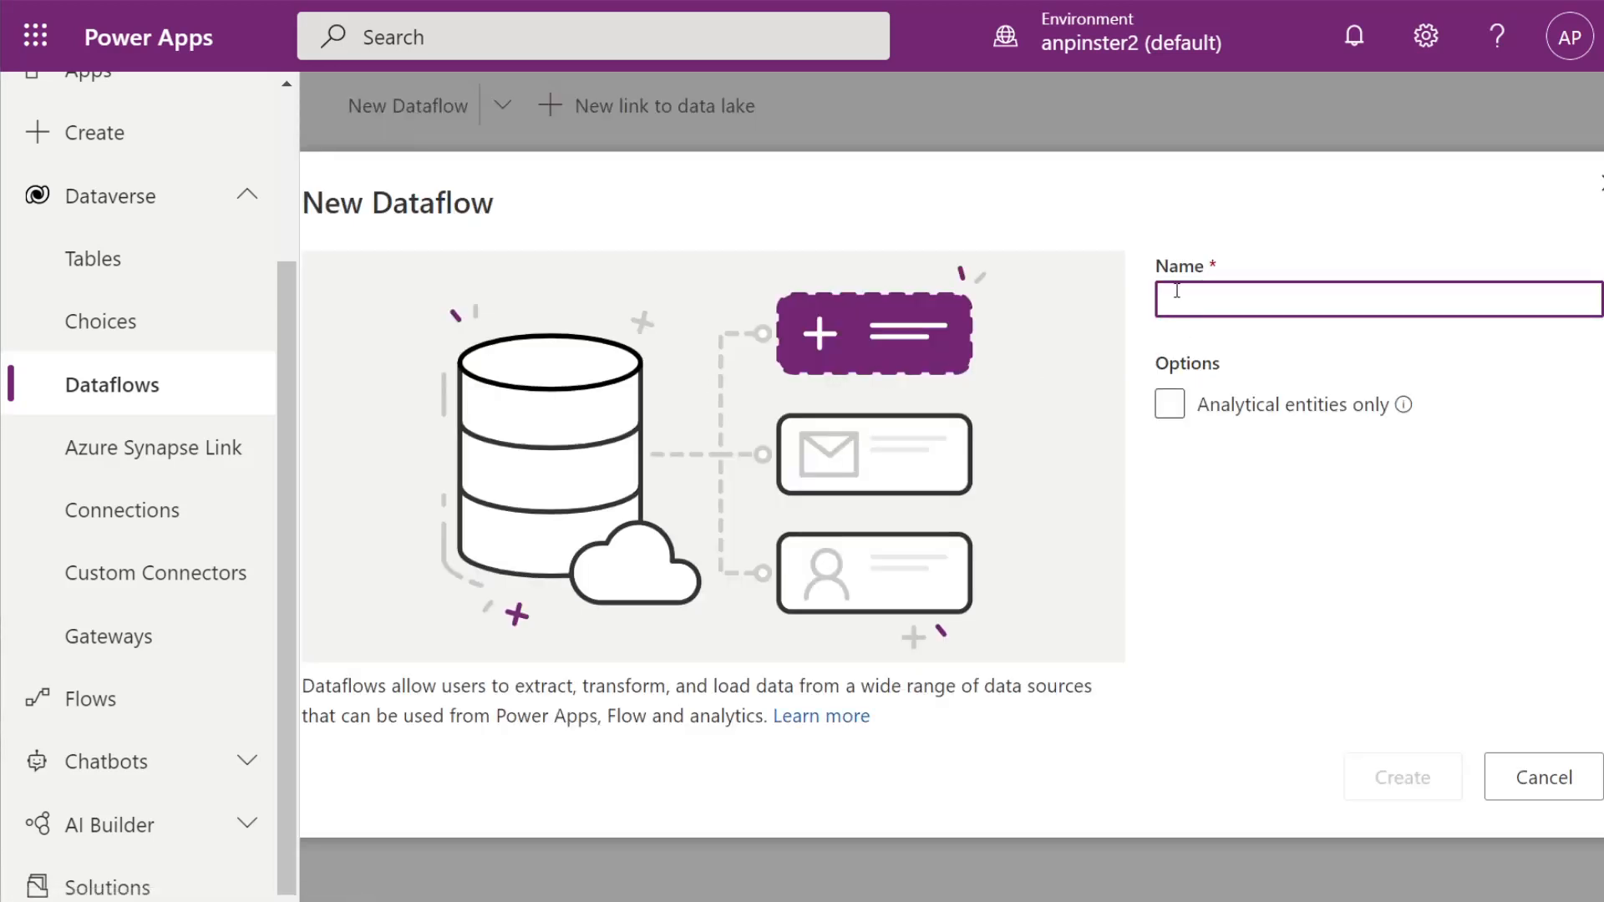
pyautogui.write('PP')
pyautogui.press('BackSpace')
pyautogui.write('esron')
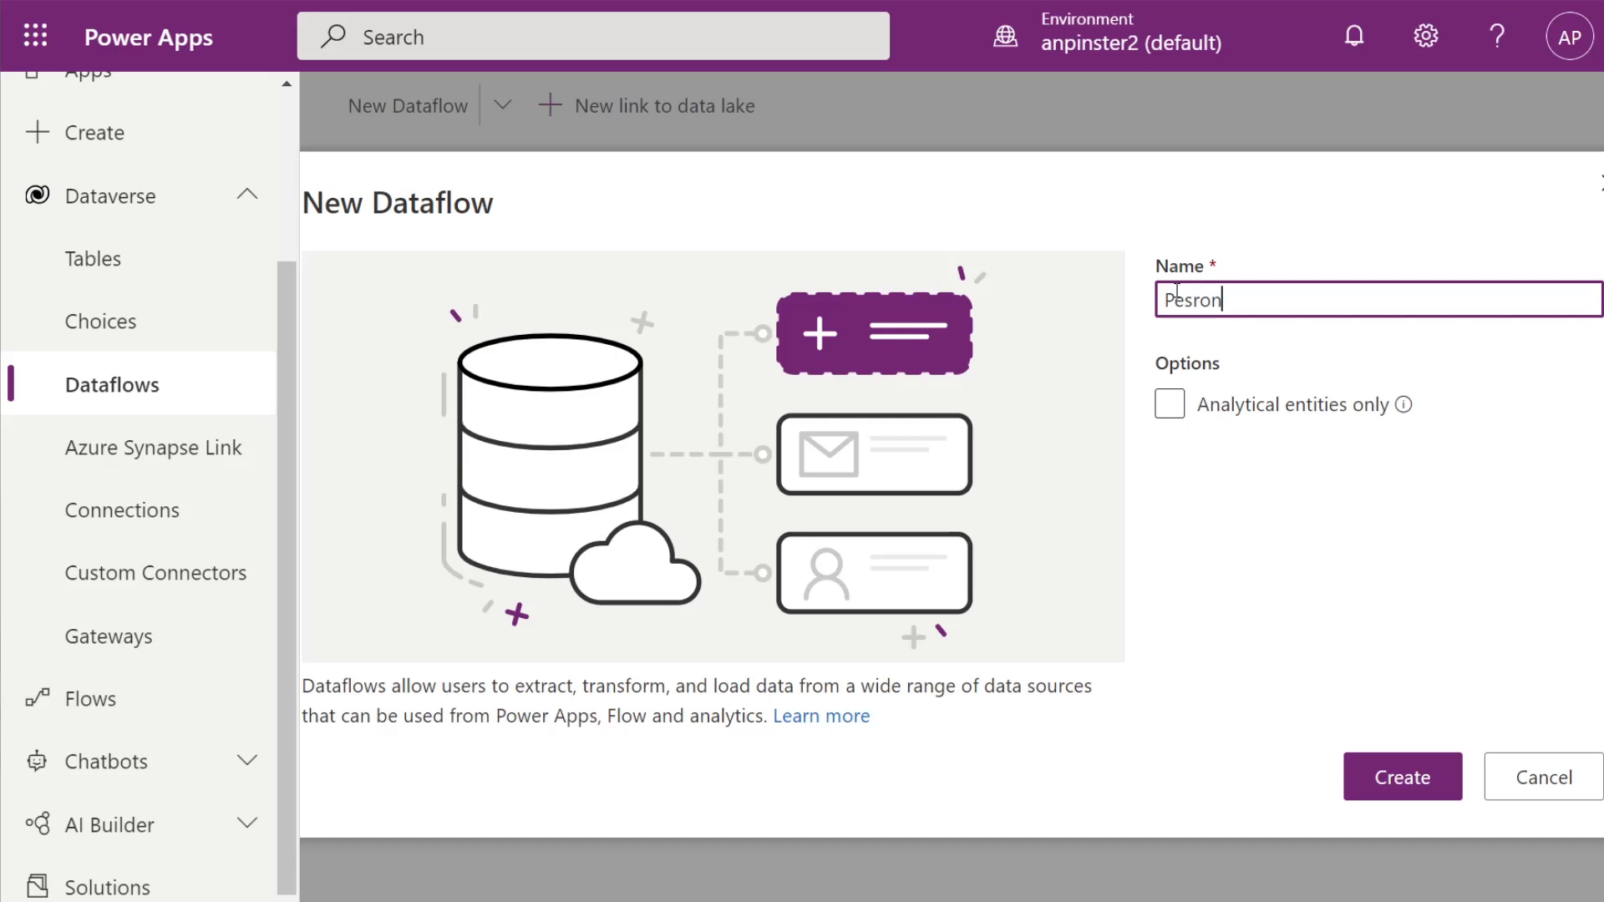
pyautogui.write('sponnl')
pyautogui.press('BackSpace')
pyautogui.press('BackSpace')
pyautogui.press('BackSpace')
pyautogui.press('BackSpace')
pyautogui.click(1405, 776)
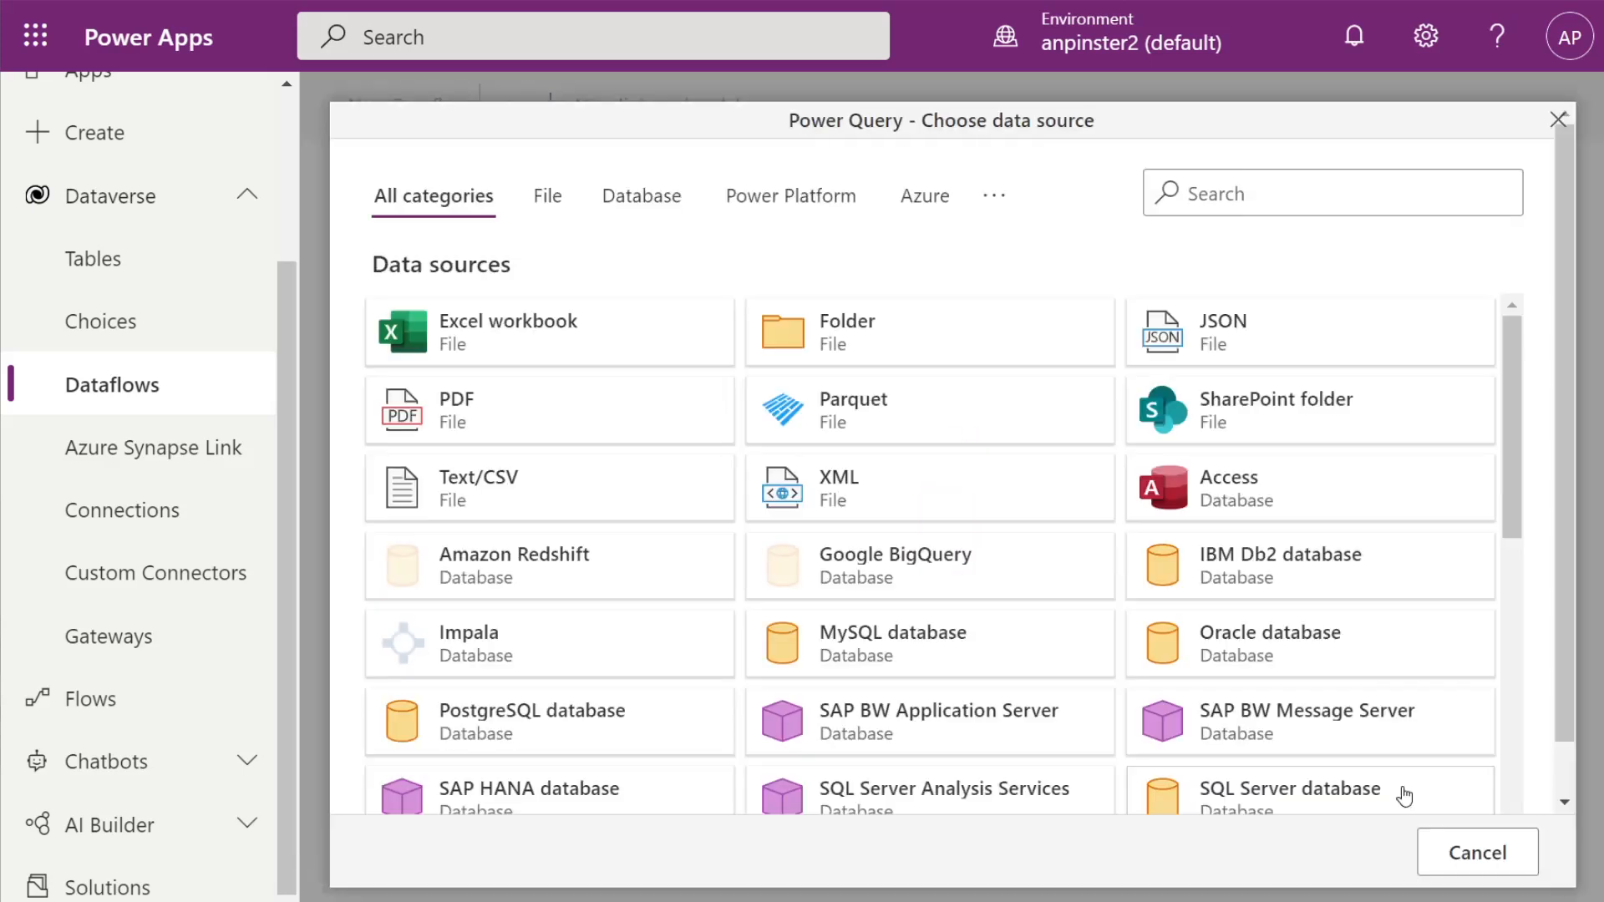
# - Connect the new dataflow to an Excel workbook source, using Person.xlsx from OneDrive
pyautogui.click(647, 339)
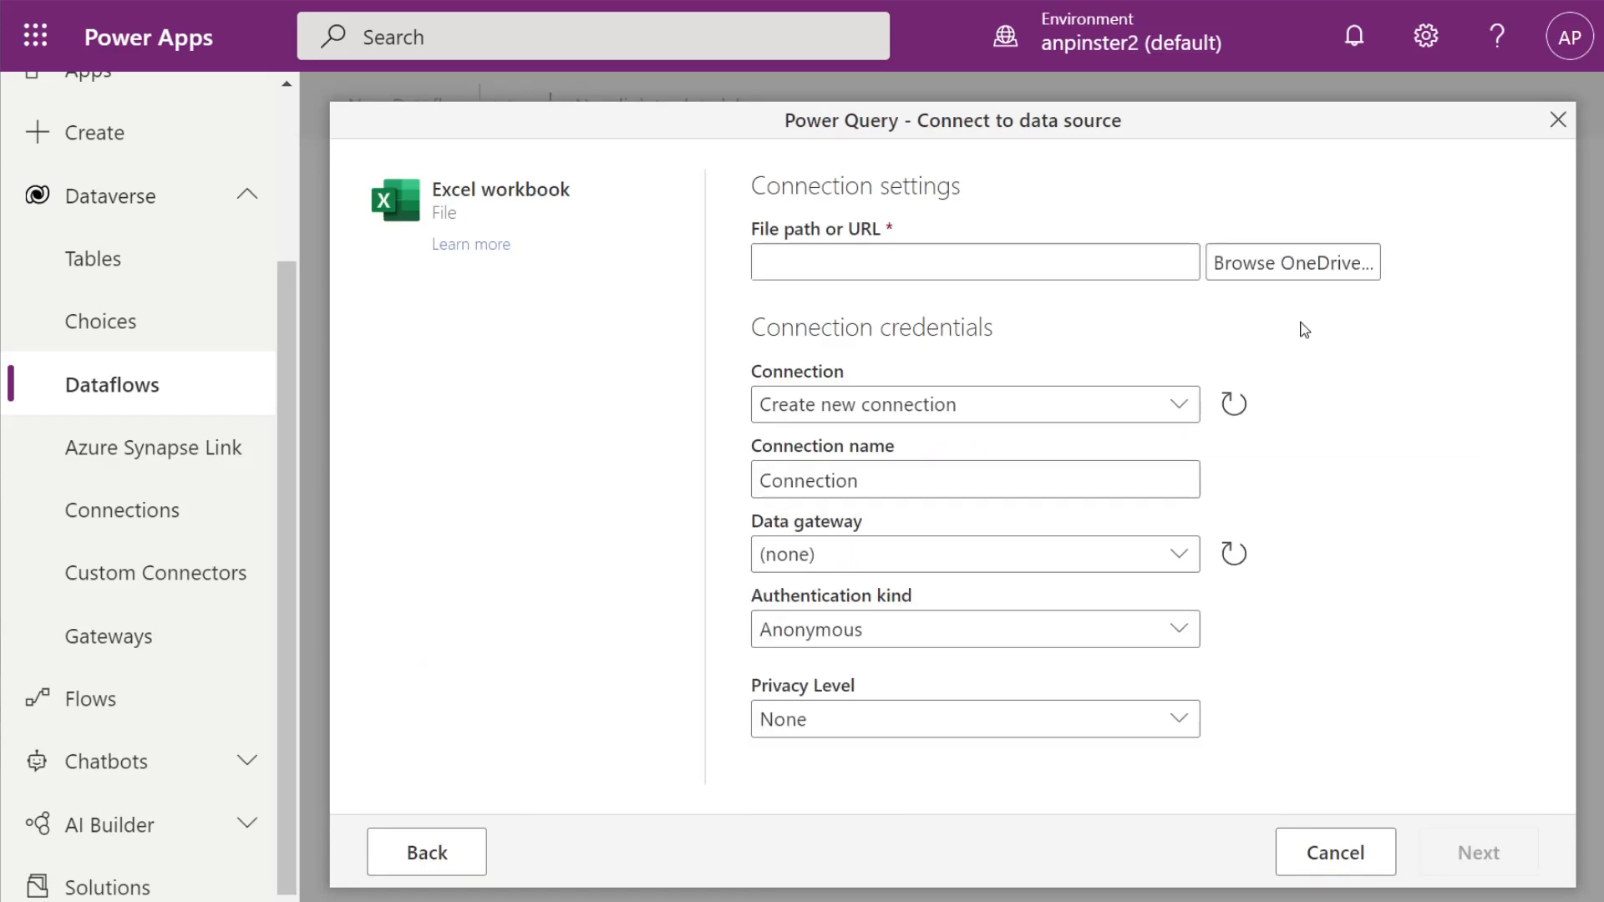
pyautogui.click(1257, 264)
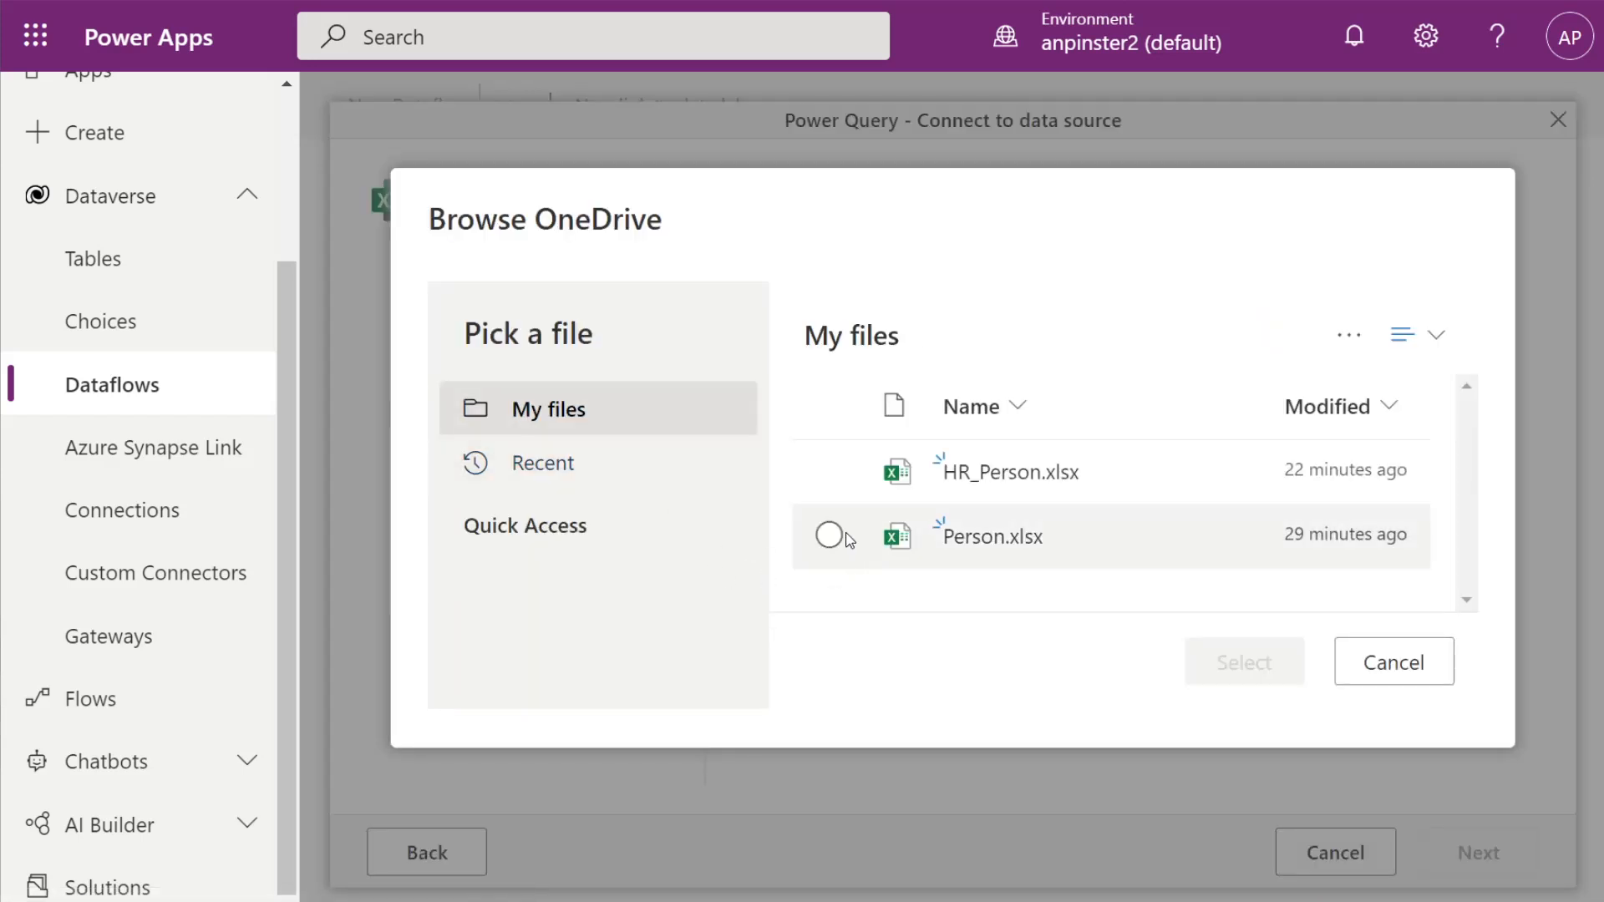
pyautogui.click(831, 535)
pyautogui.click(1271, 669)
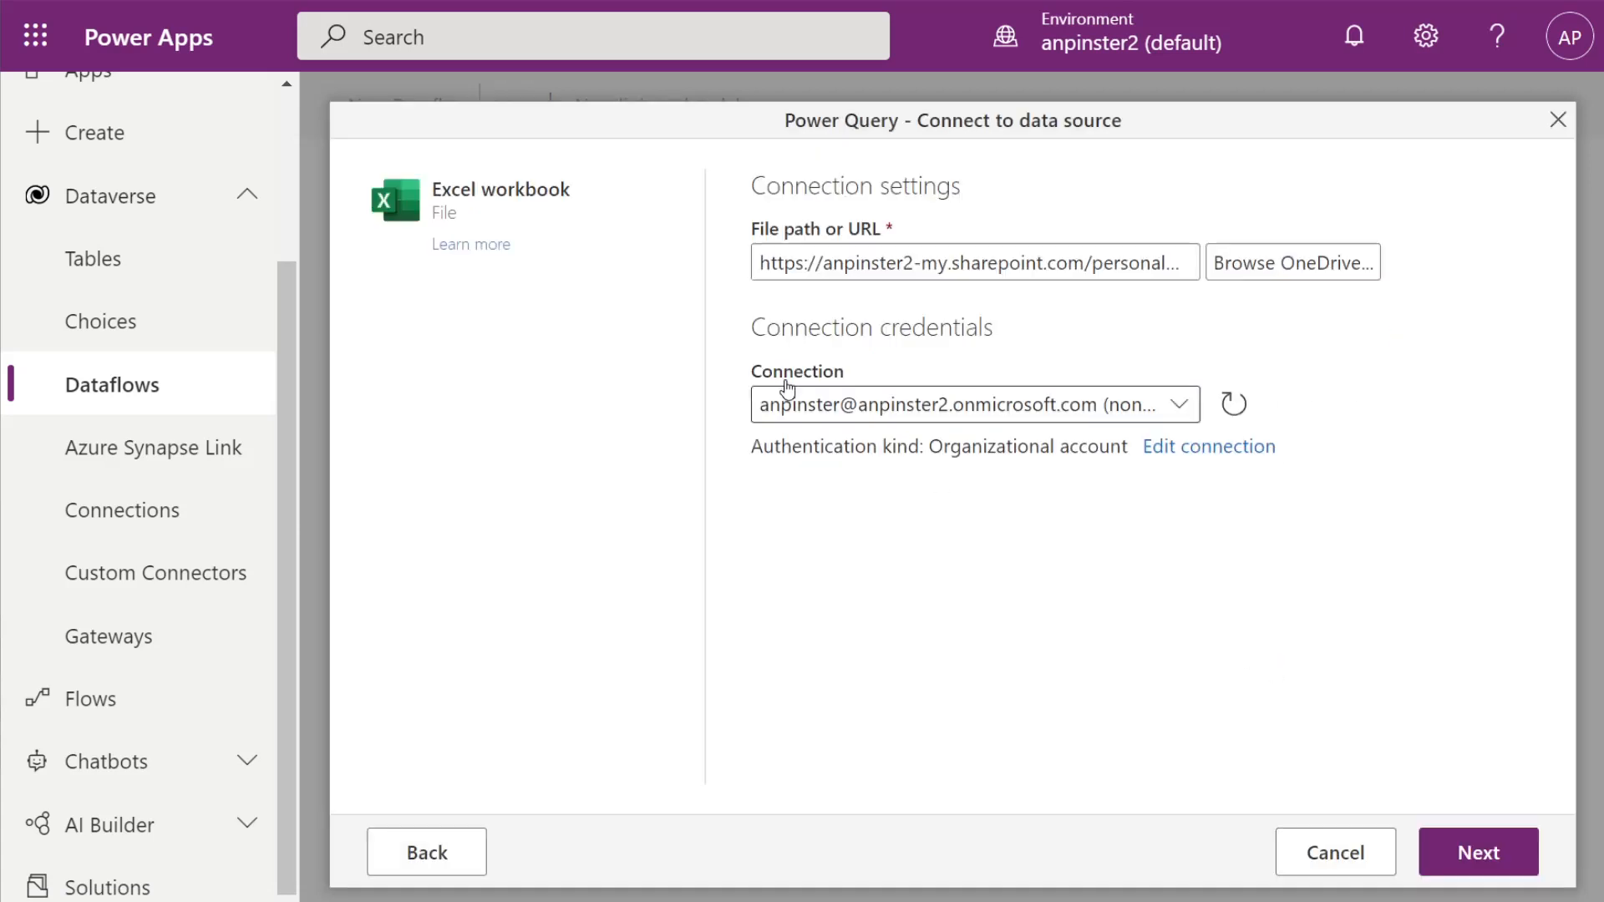
pyautogui.click(1470, 851)
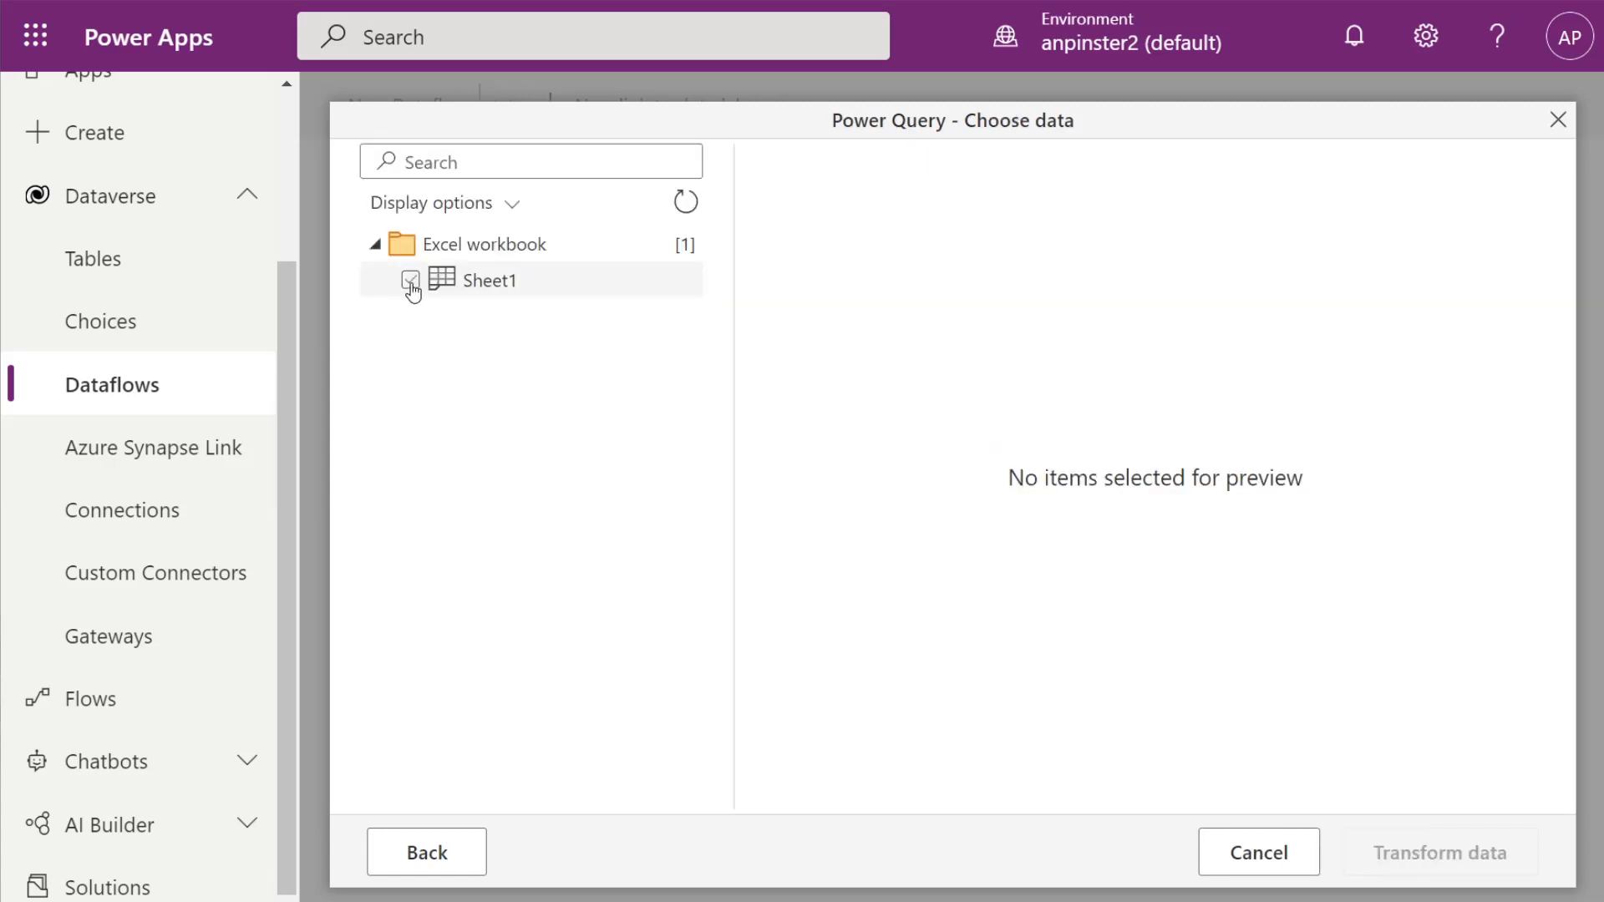
# - Choose Sheet1 from the workbook for transformation and rename its query to Person
pyautogui.click(410, 284)
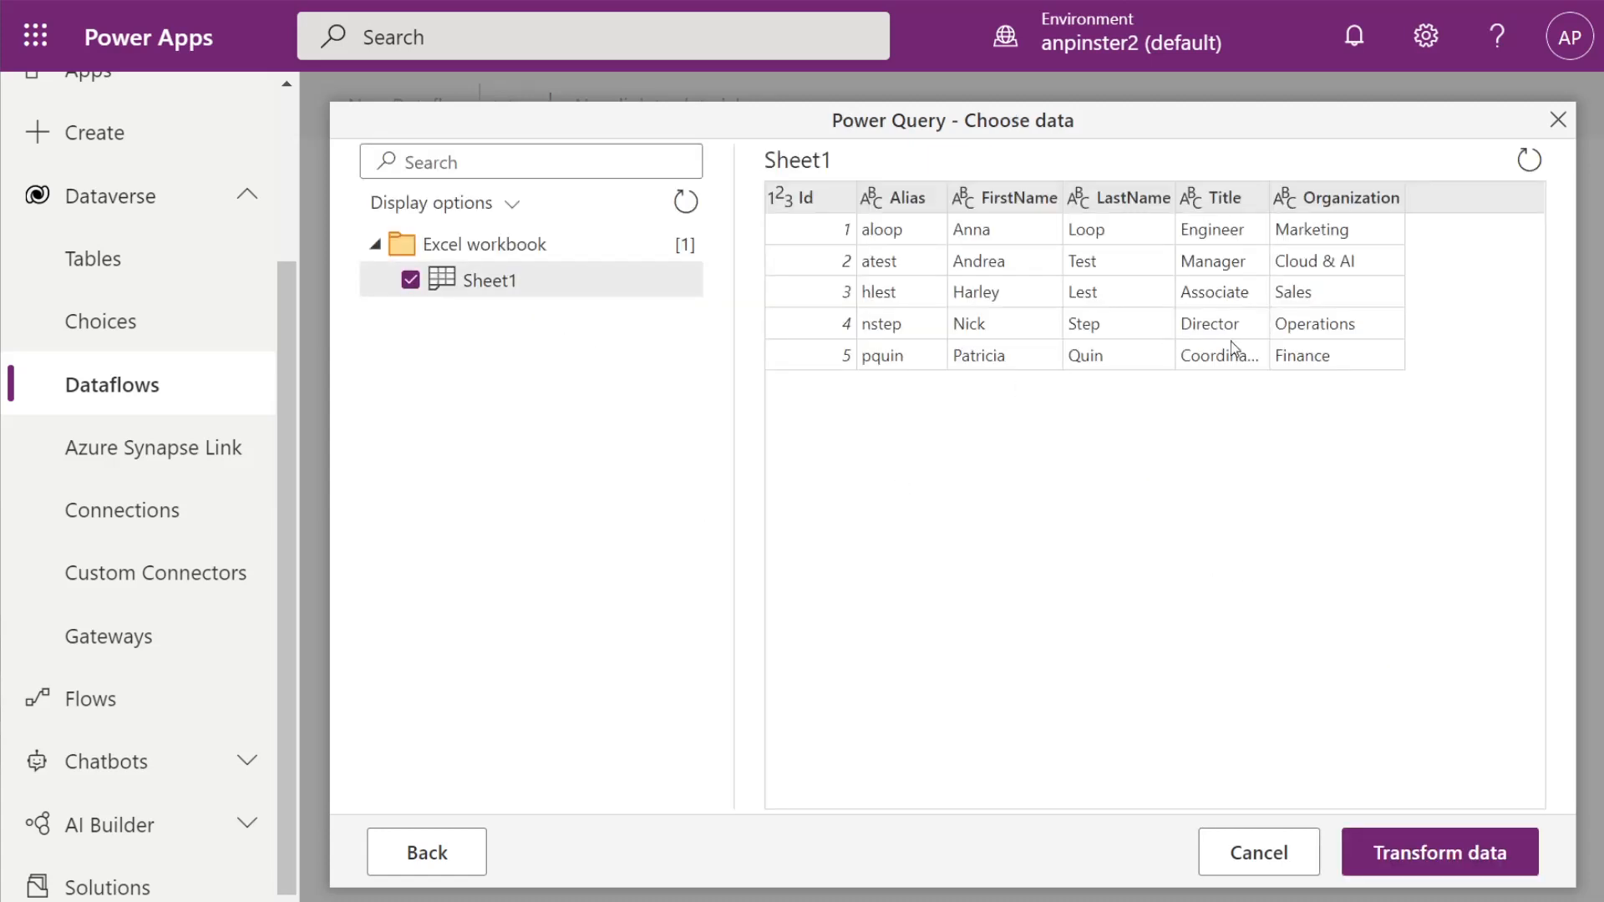
pyautogui.click(1452, 862)
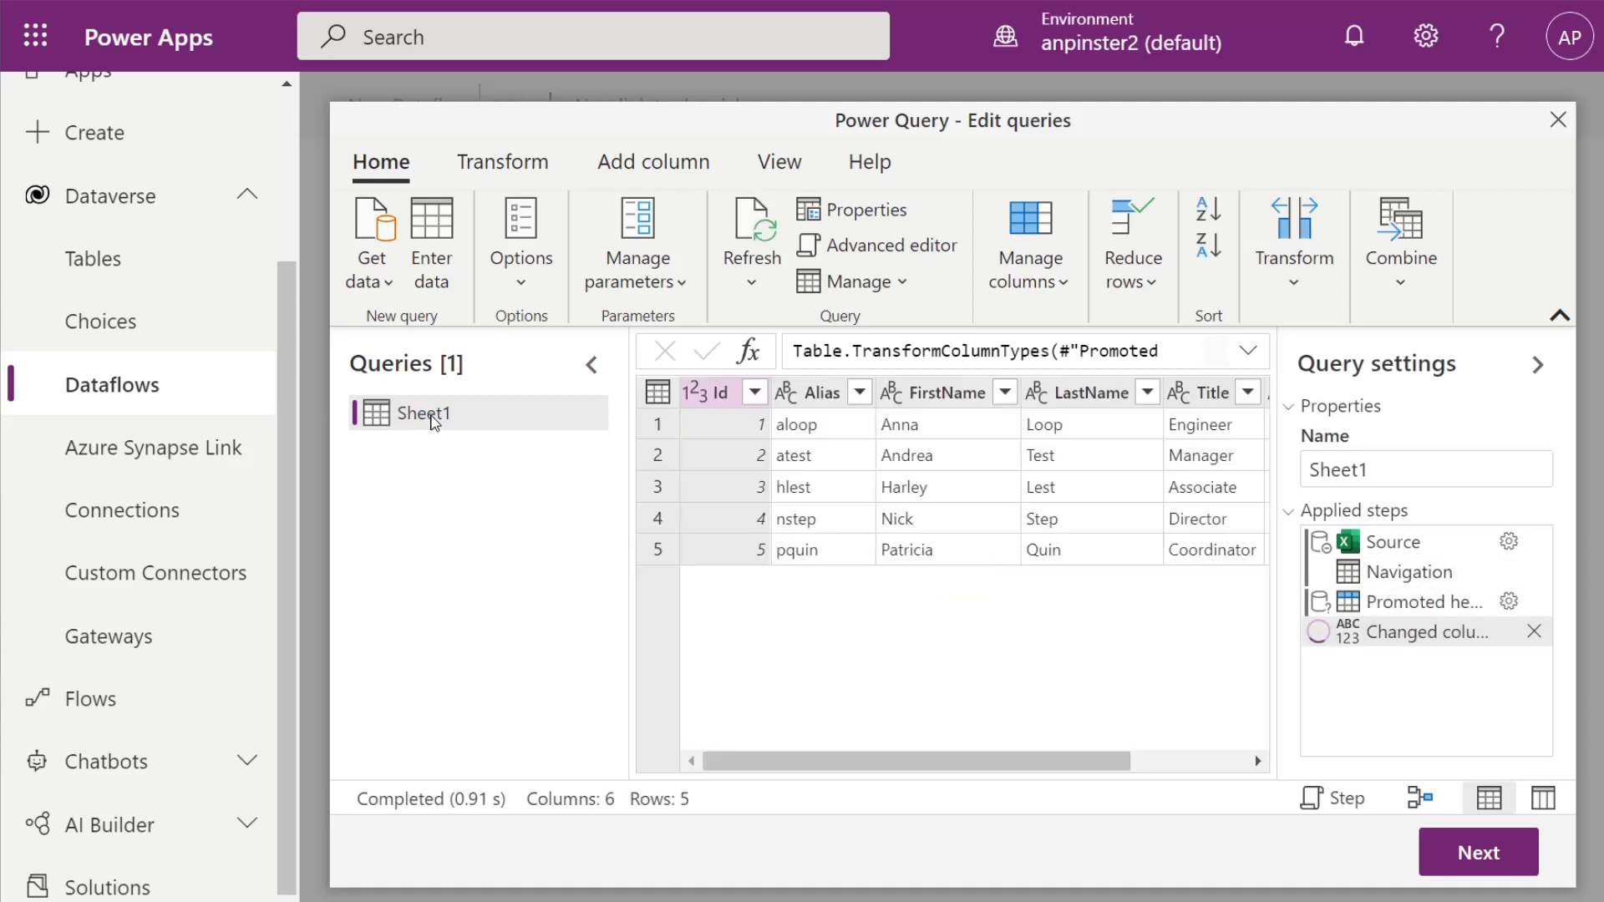
pyautogui.rightClick(434, 422)
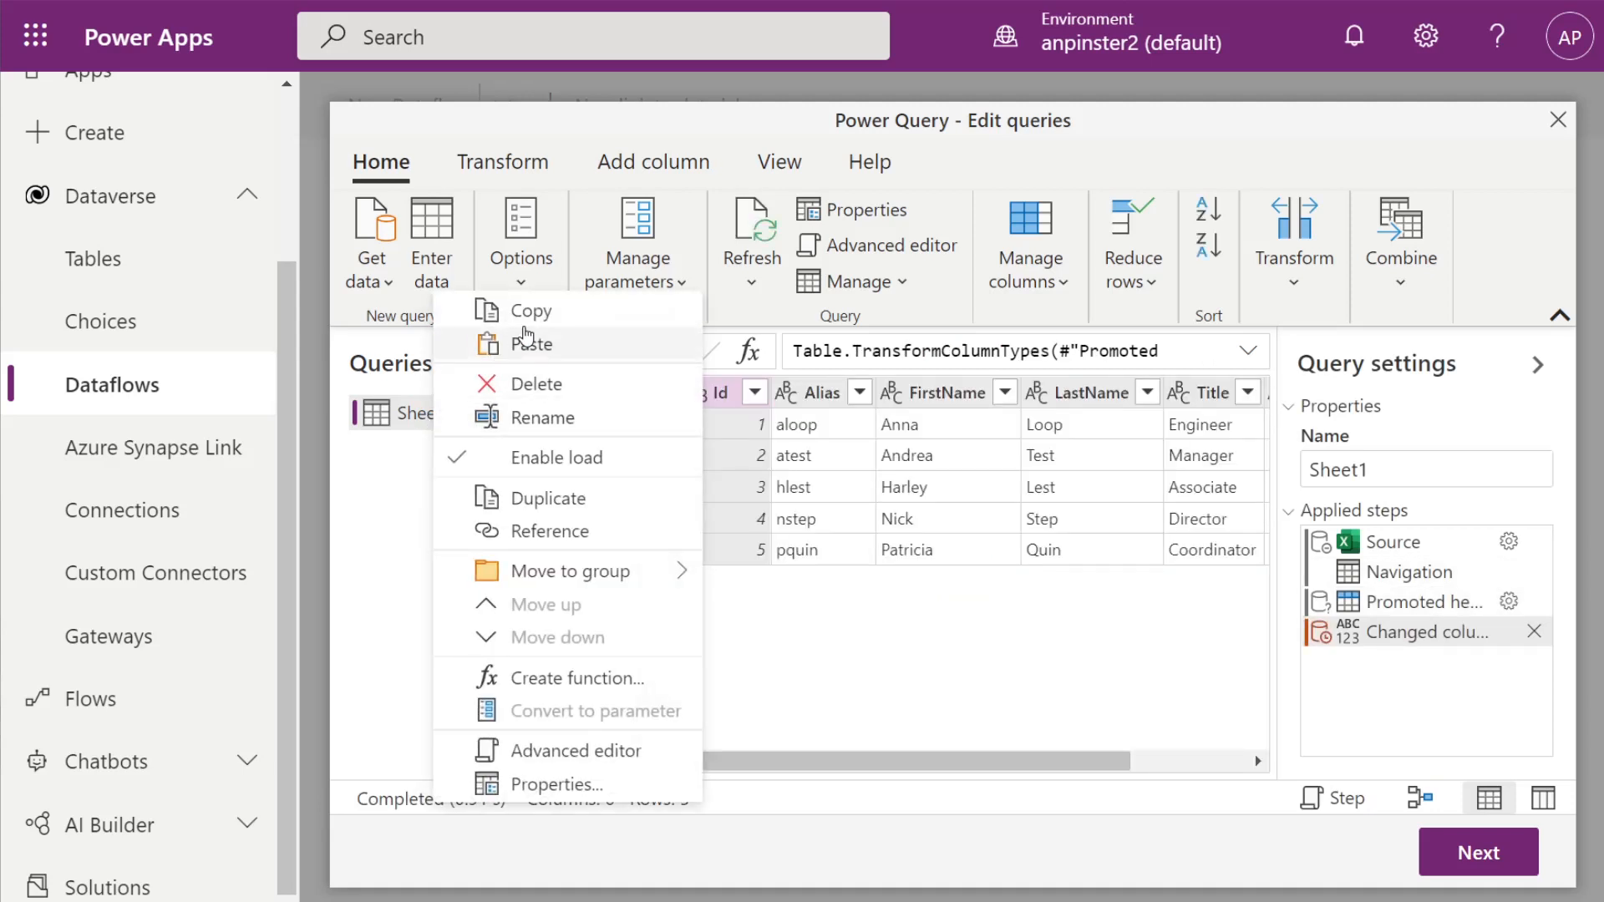
pyautogui.click(575, 416)
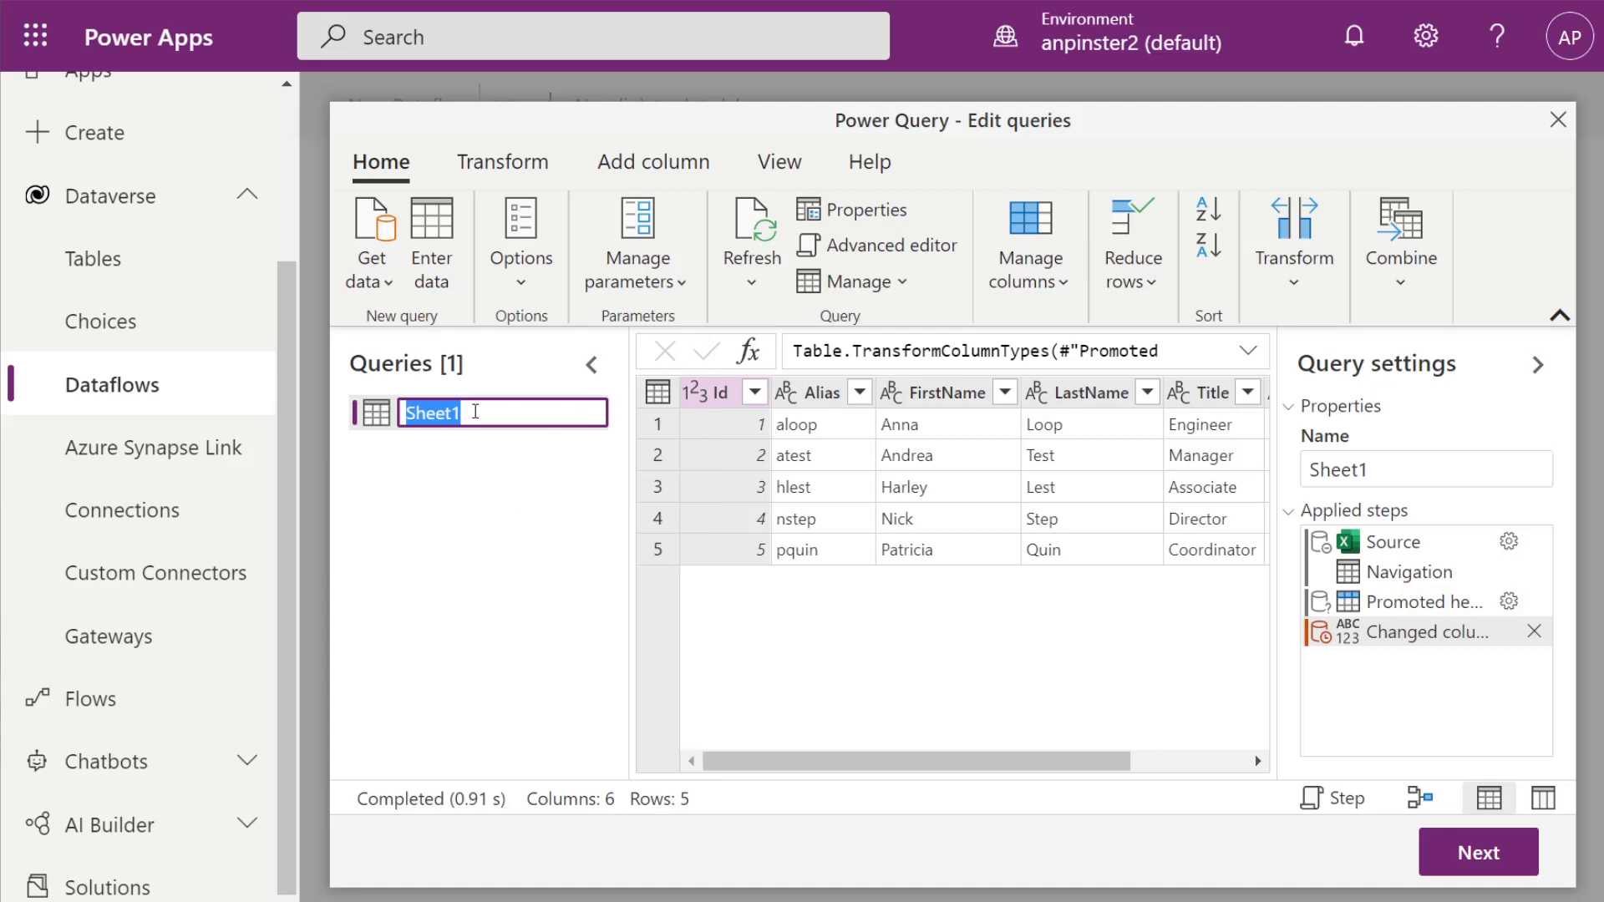
pyautogui.write('Person')
pyautogui.press('Return')
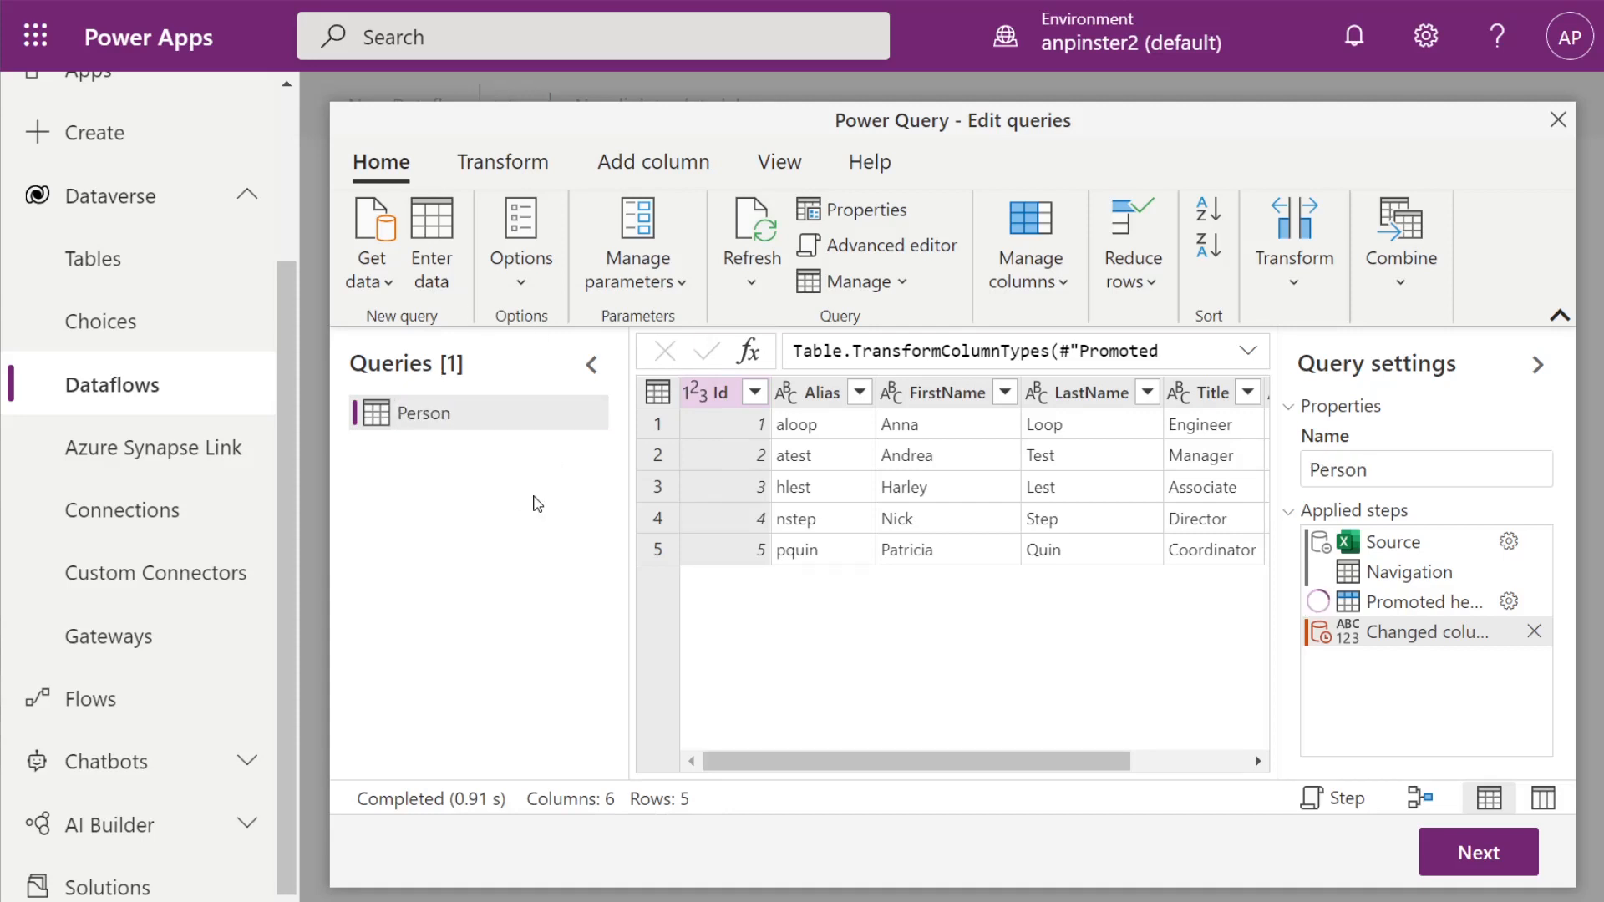
# - Make a copy of the Person query and rename the copy to HR_Person
pyautogui.rightClick(445, 422)
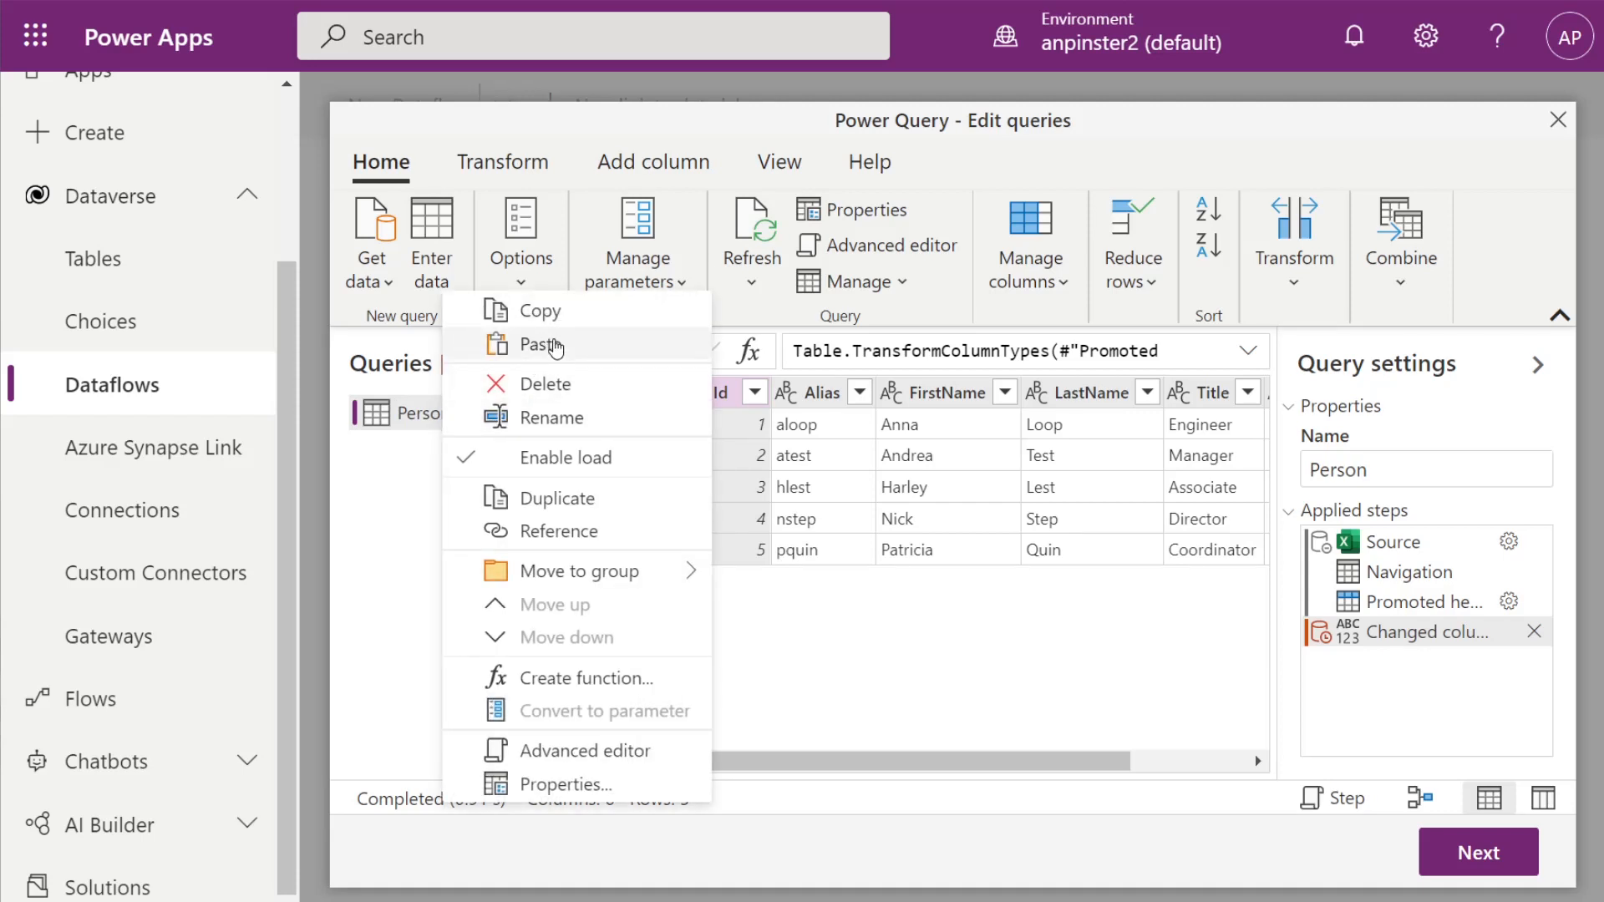
pyautogui.click(543, 313)
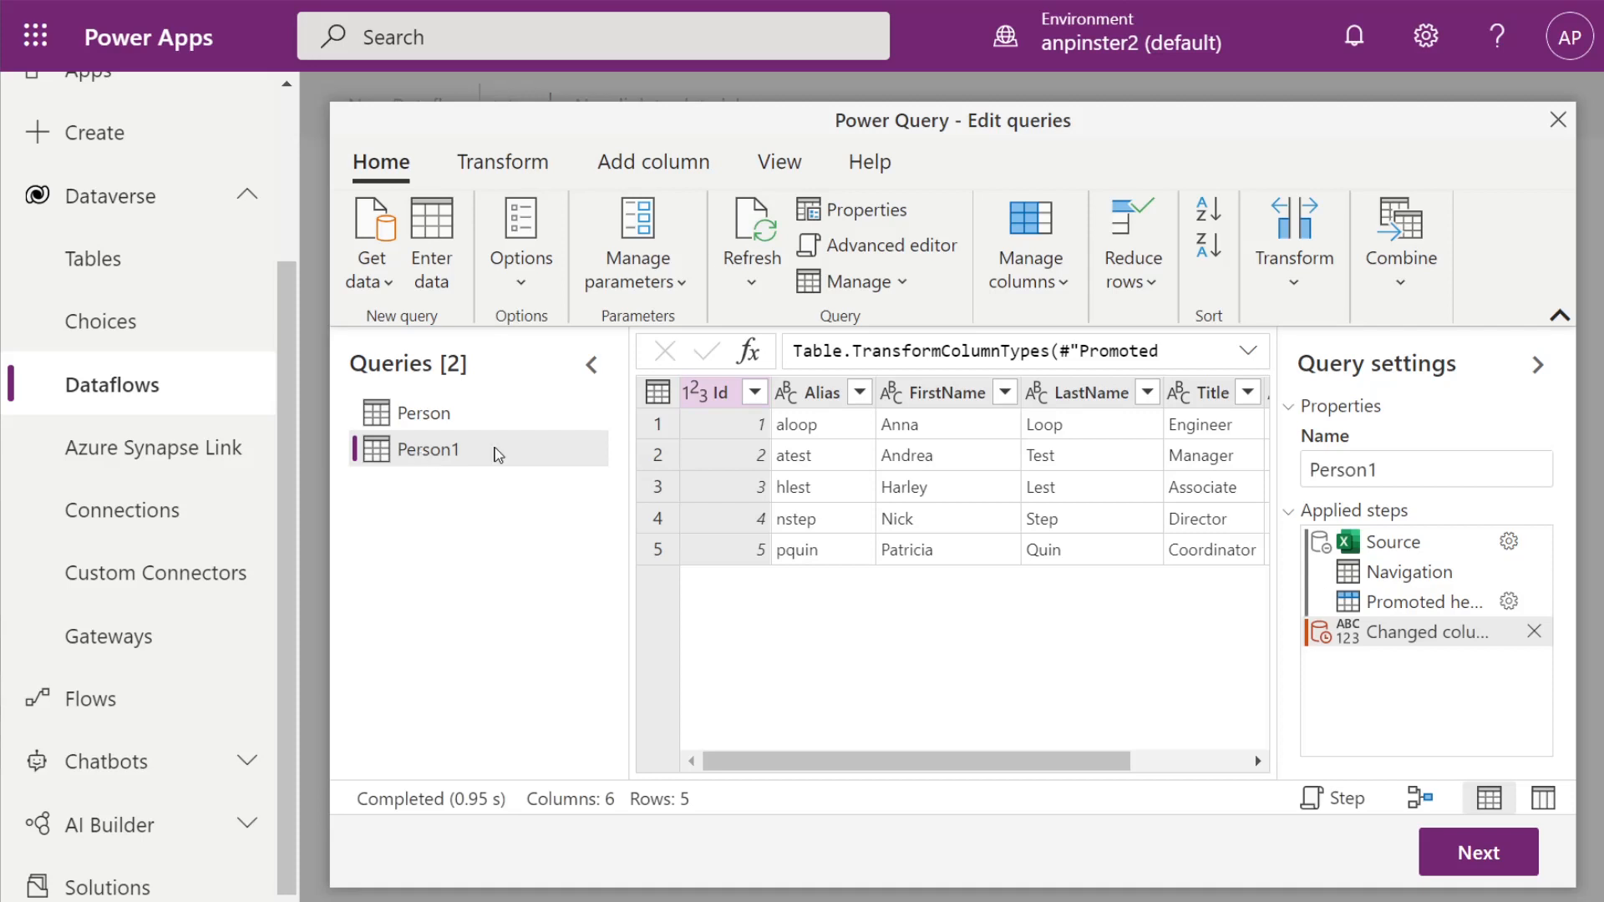
pyautogui.rightClick(435, 447)
pyautogui.click(573, 417)
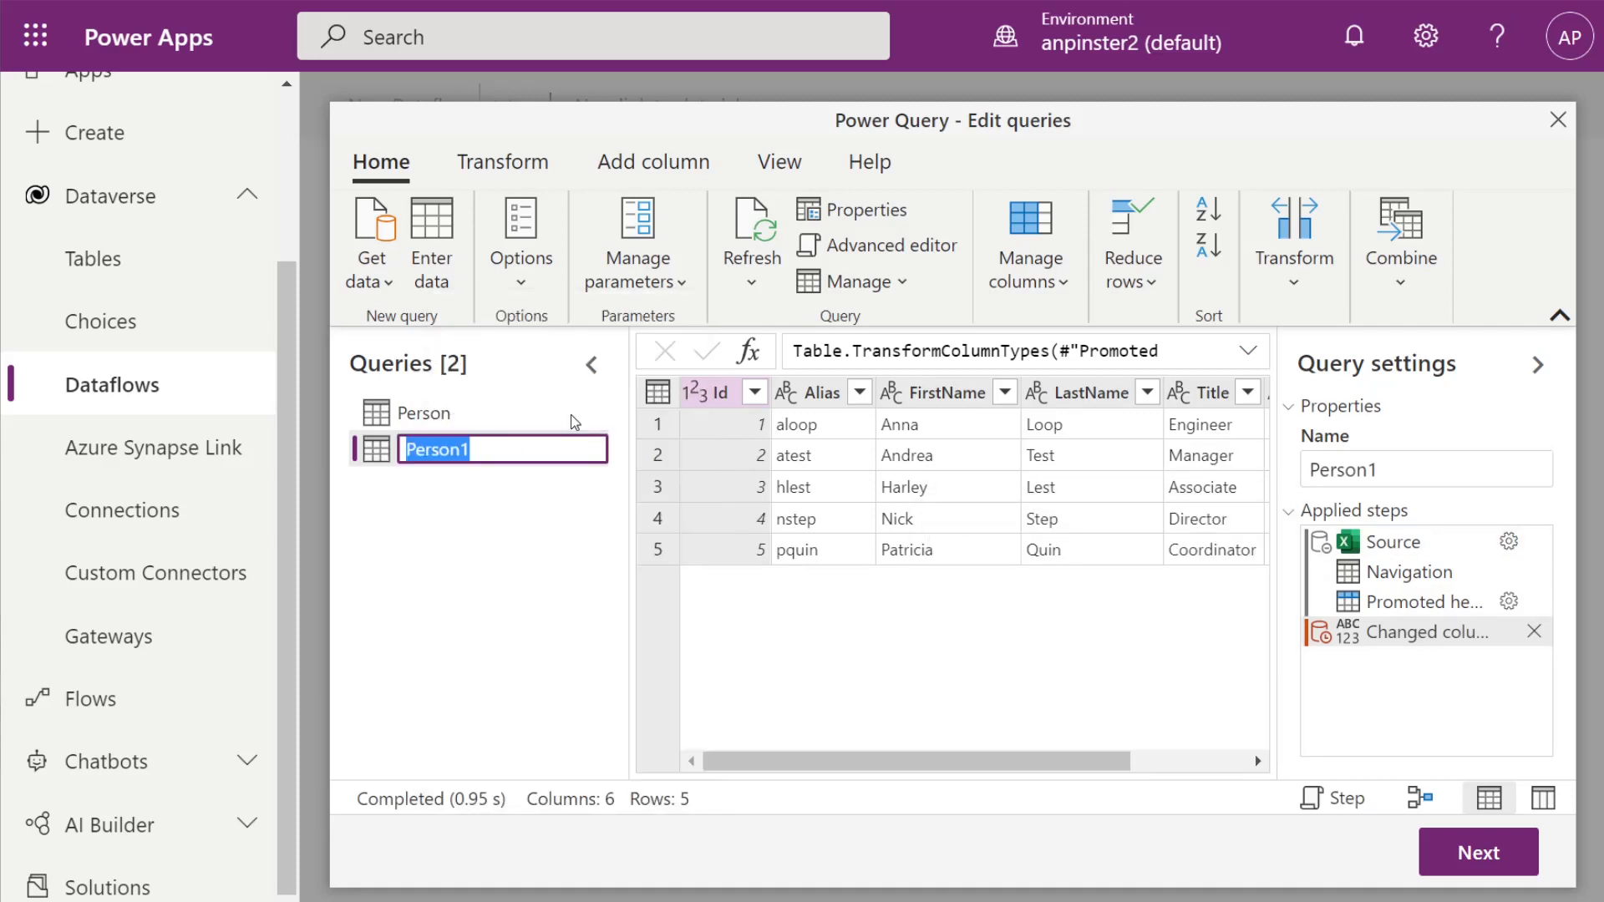
pyautogui.write('HR_')
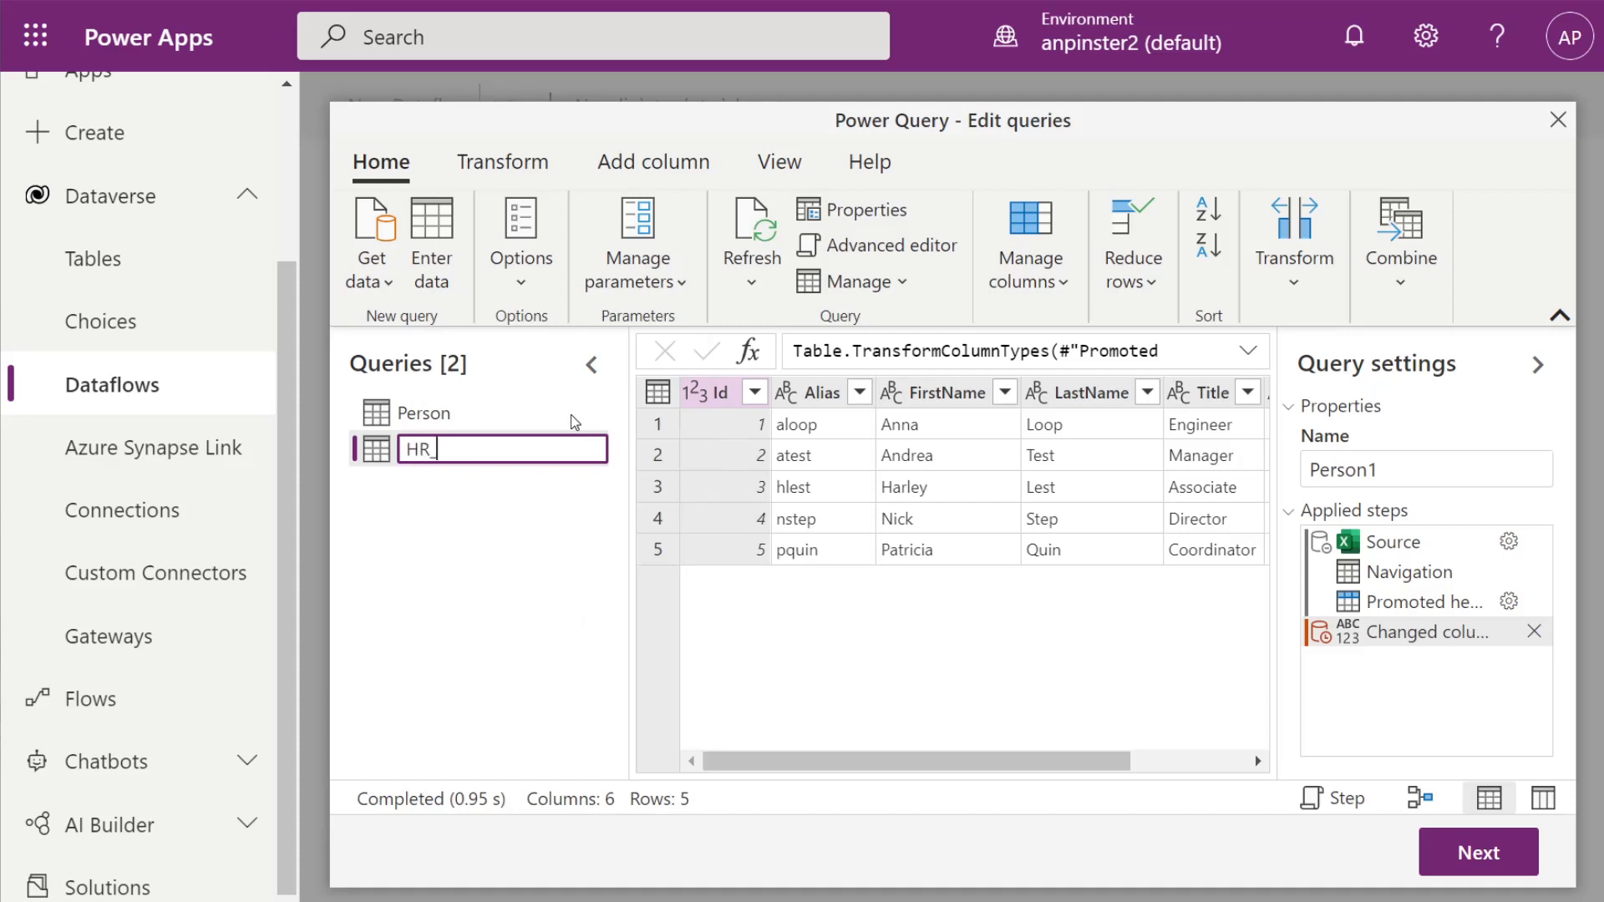
pyautogui.write('Person')
pyautogui.press('Return')
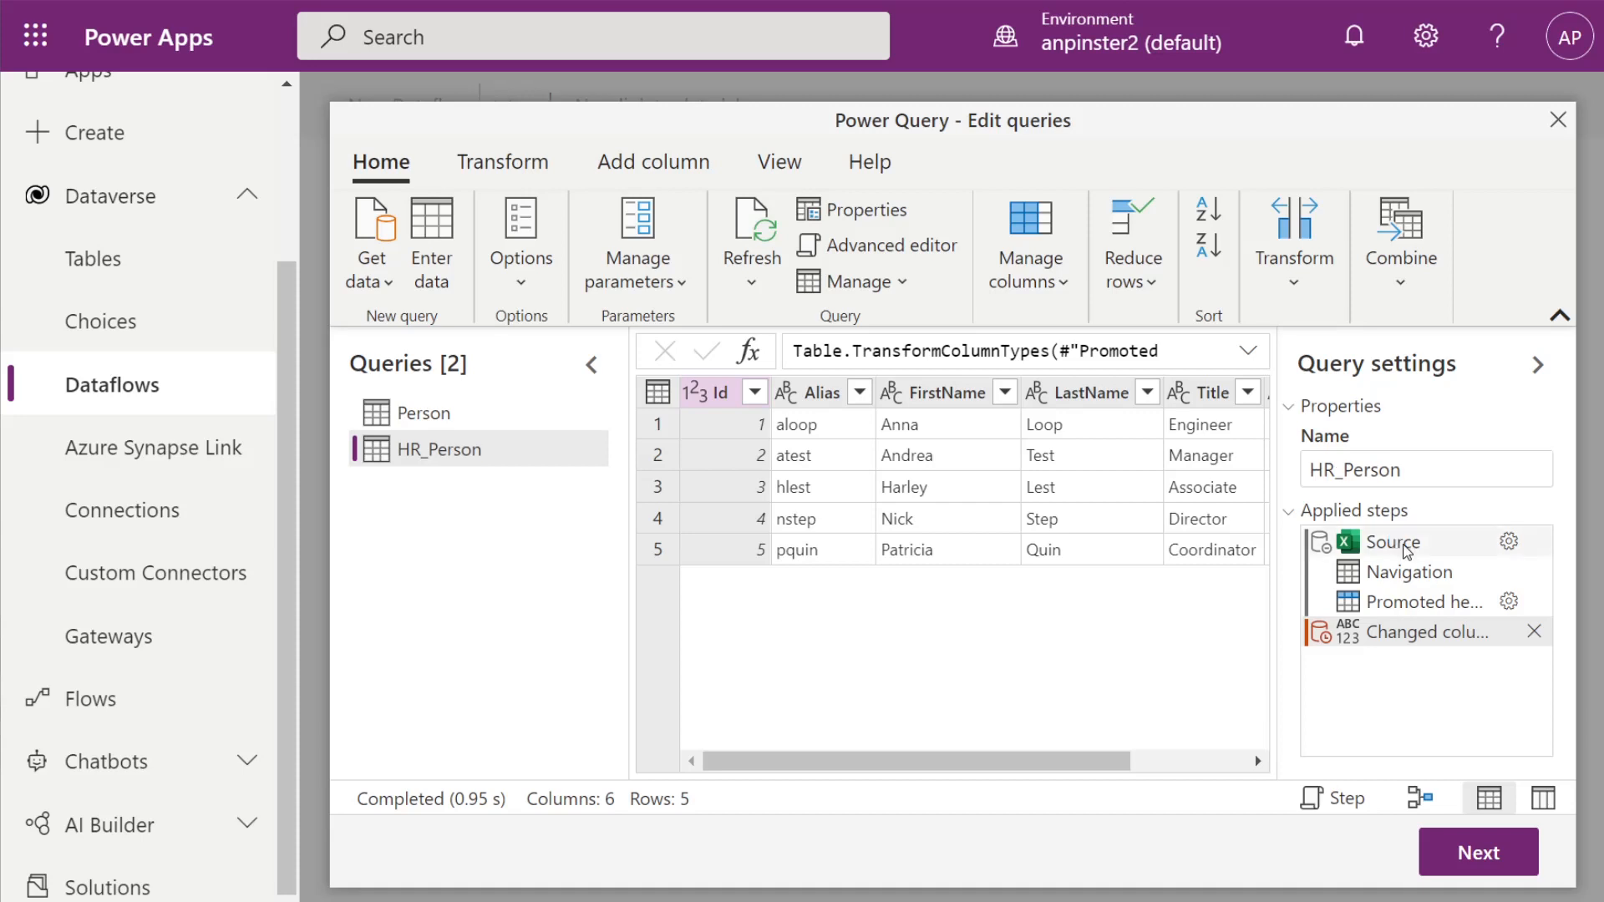
# - Change the HR_Person query's source to HR_Person.xlsx from OneDrive and navigate into its table, replacing the subsequent steps
pyautogui.click(1408, 545)
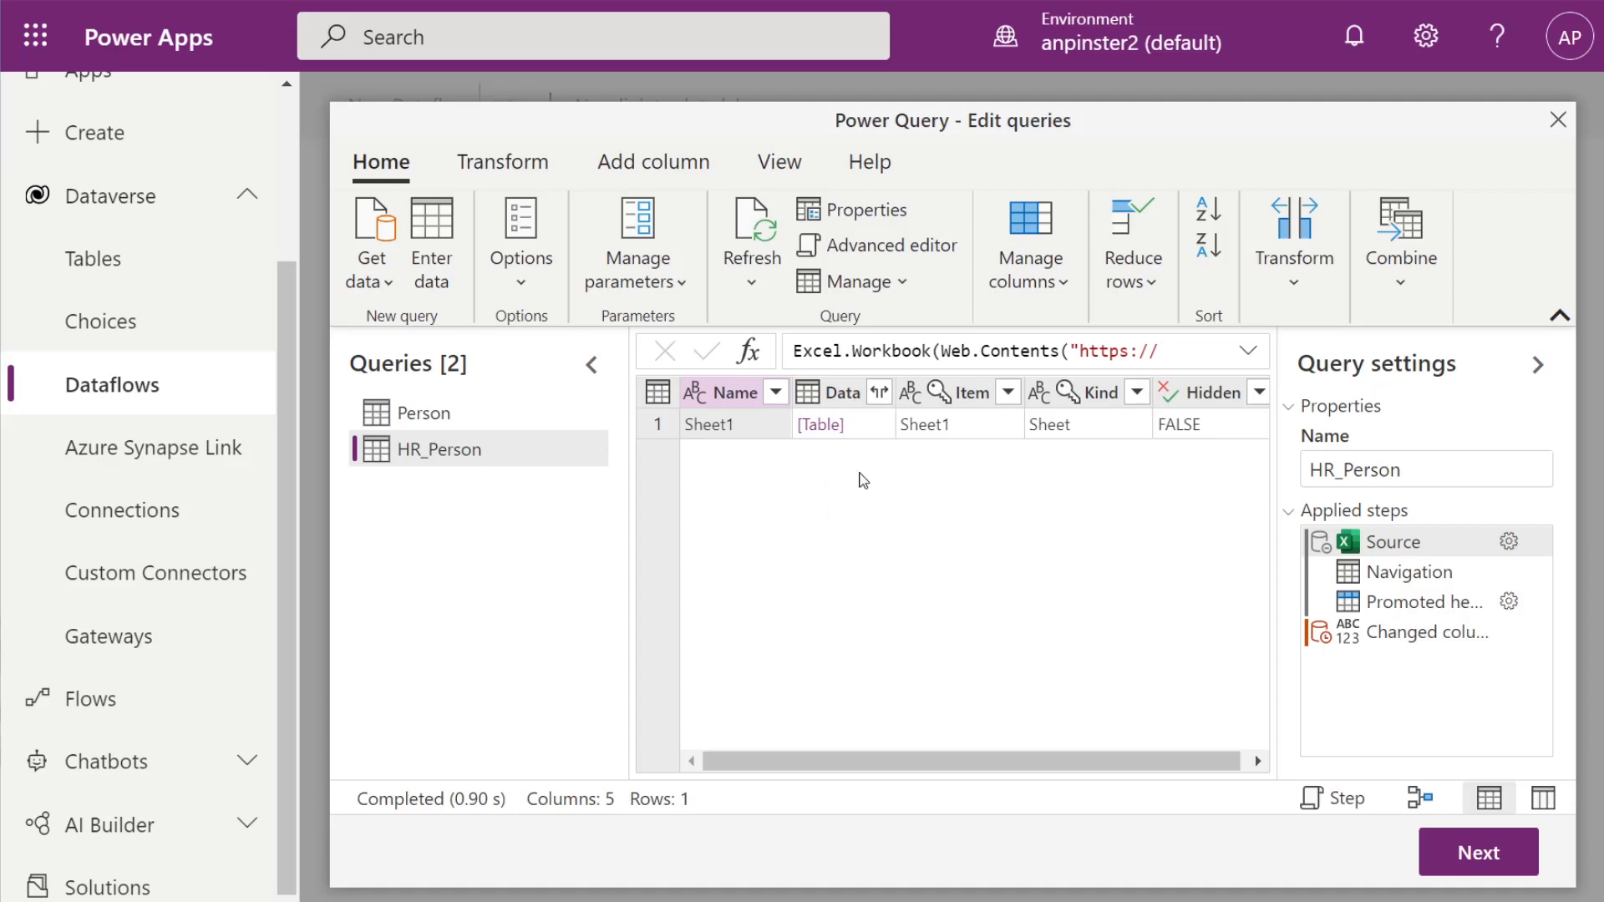
pyautogui.click(1510, 542)
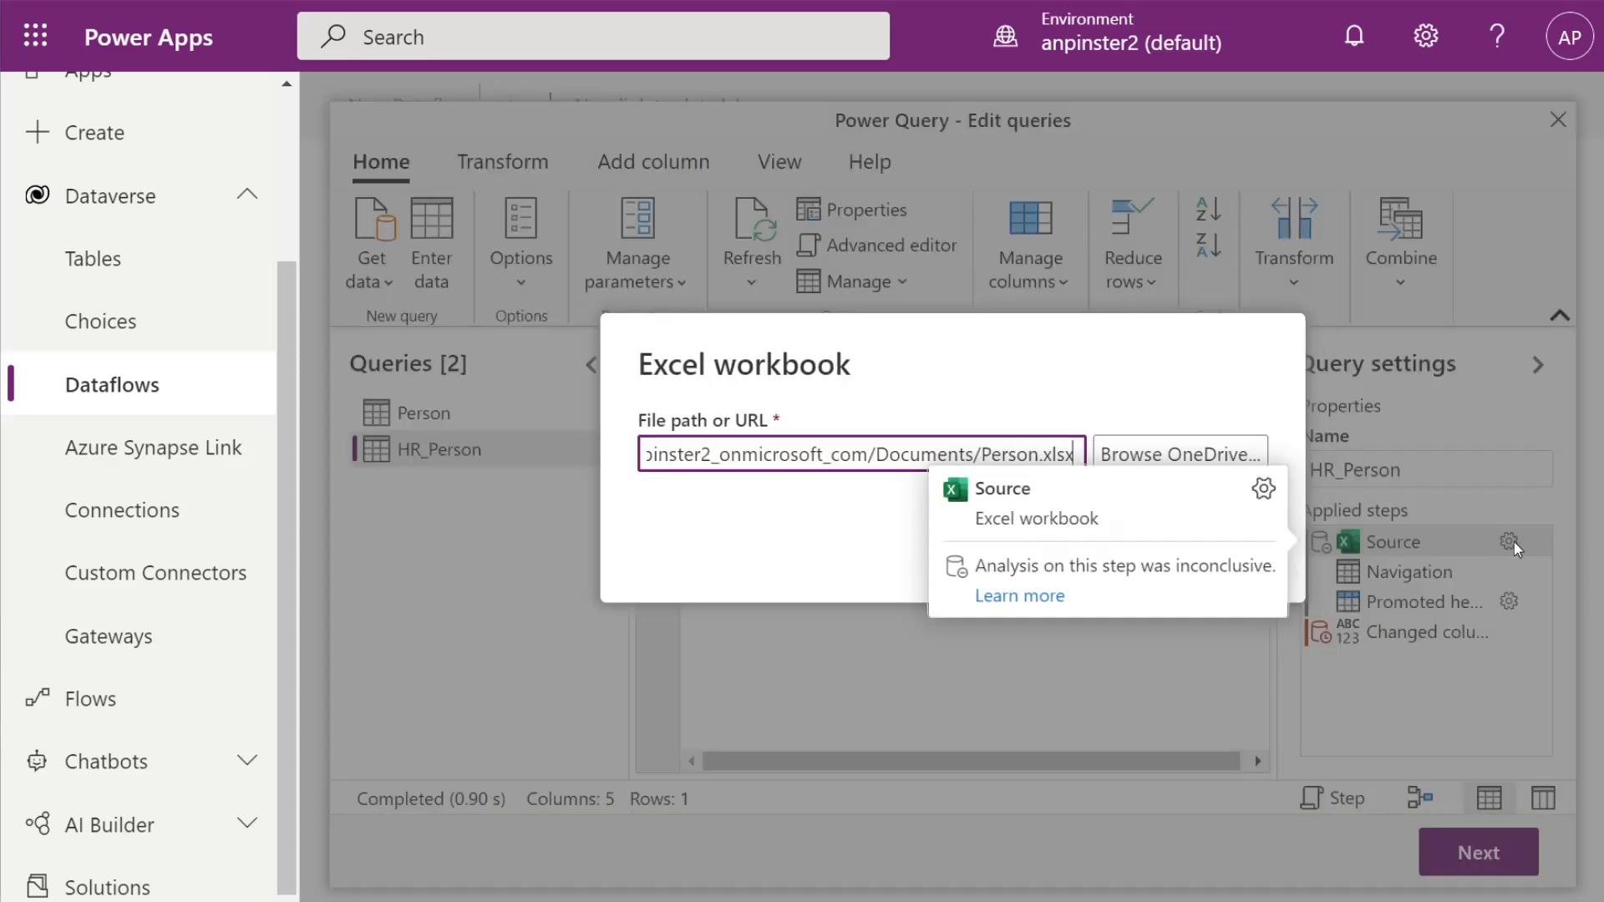
pyautogui.click(1149, 461)
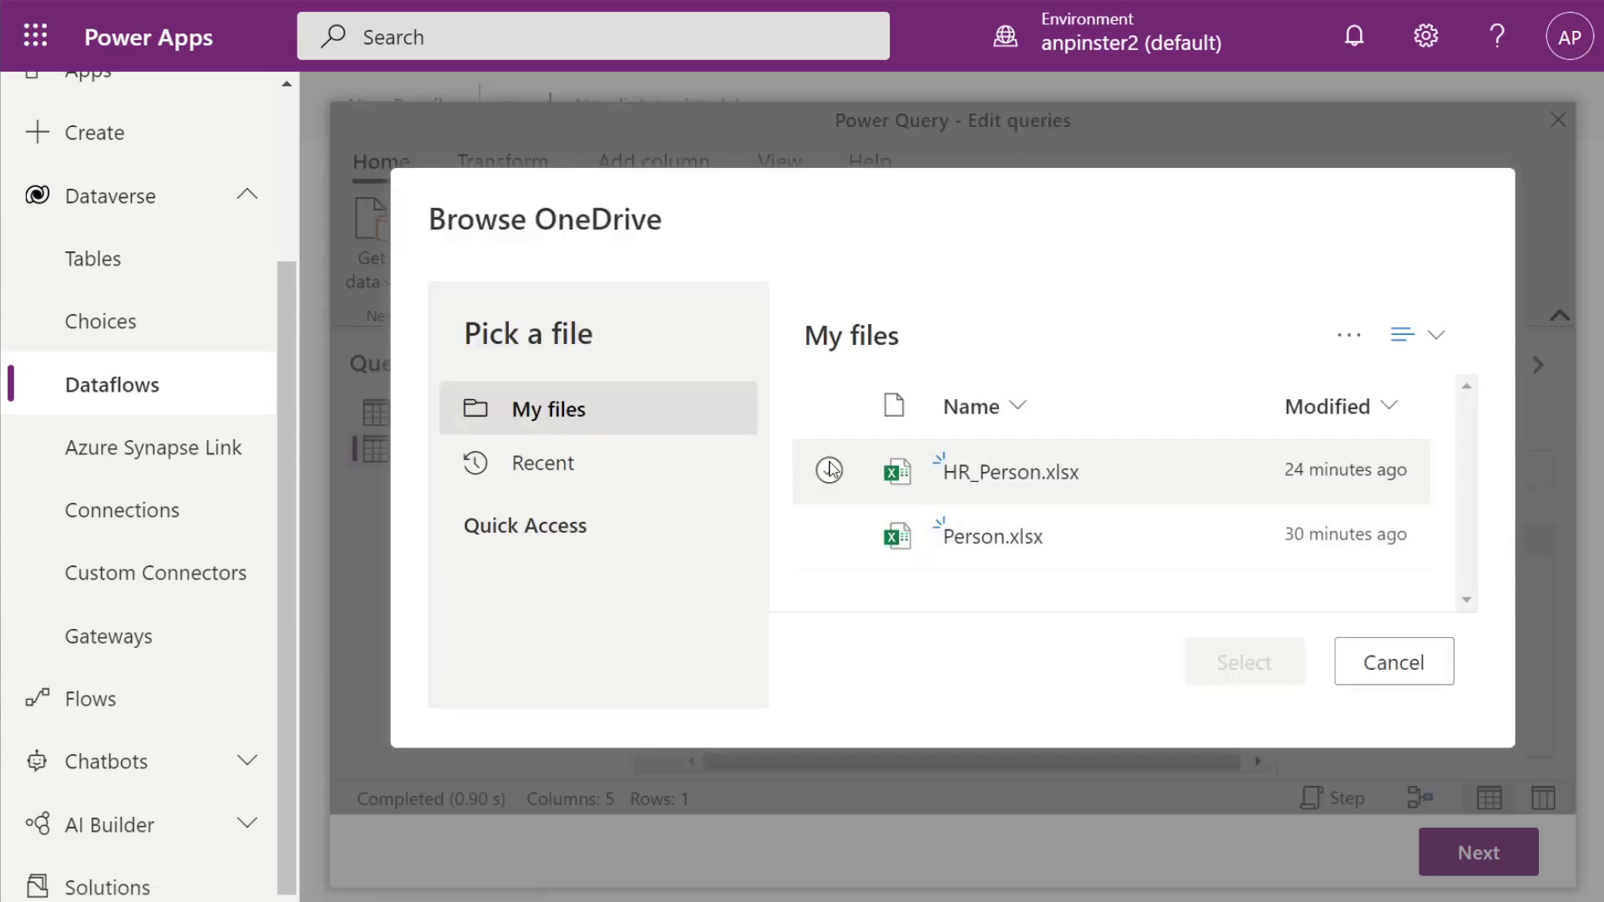
pyautogui.click(830, 469)
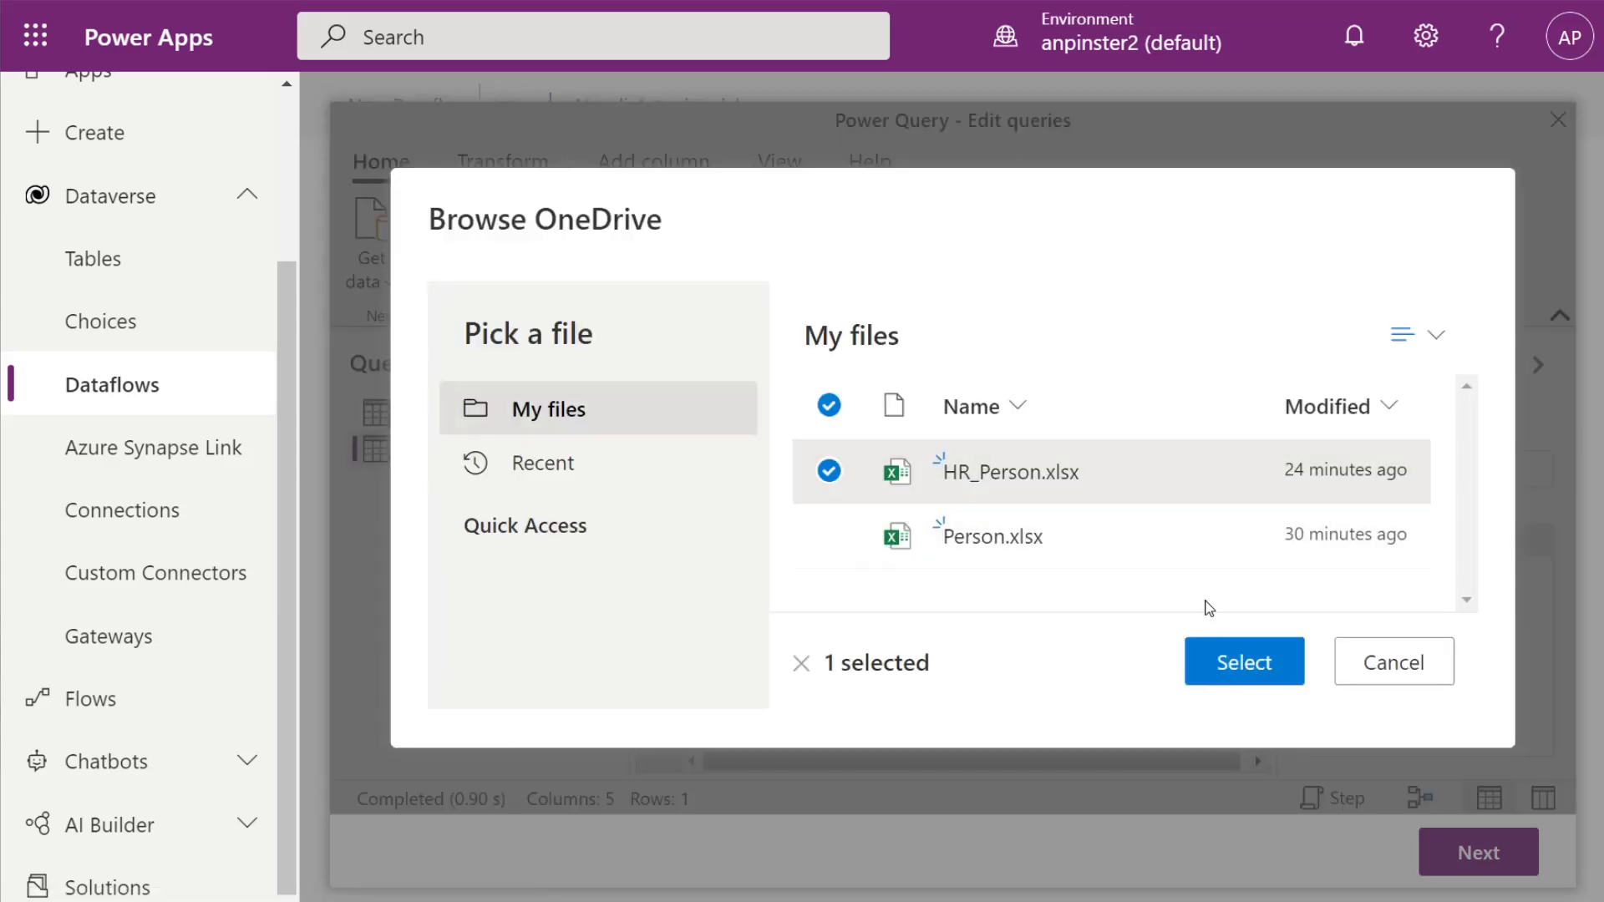
pyautogui.click(1221, 660)
pyautogui.click(1089, 545)
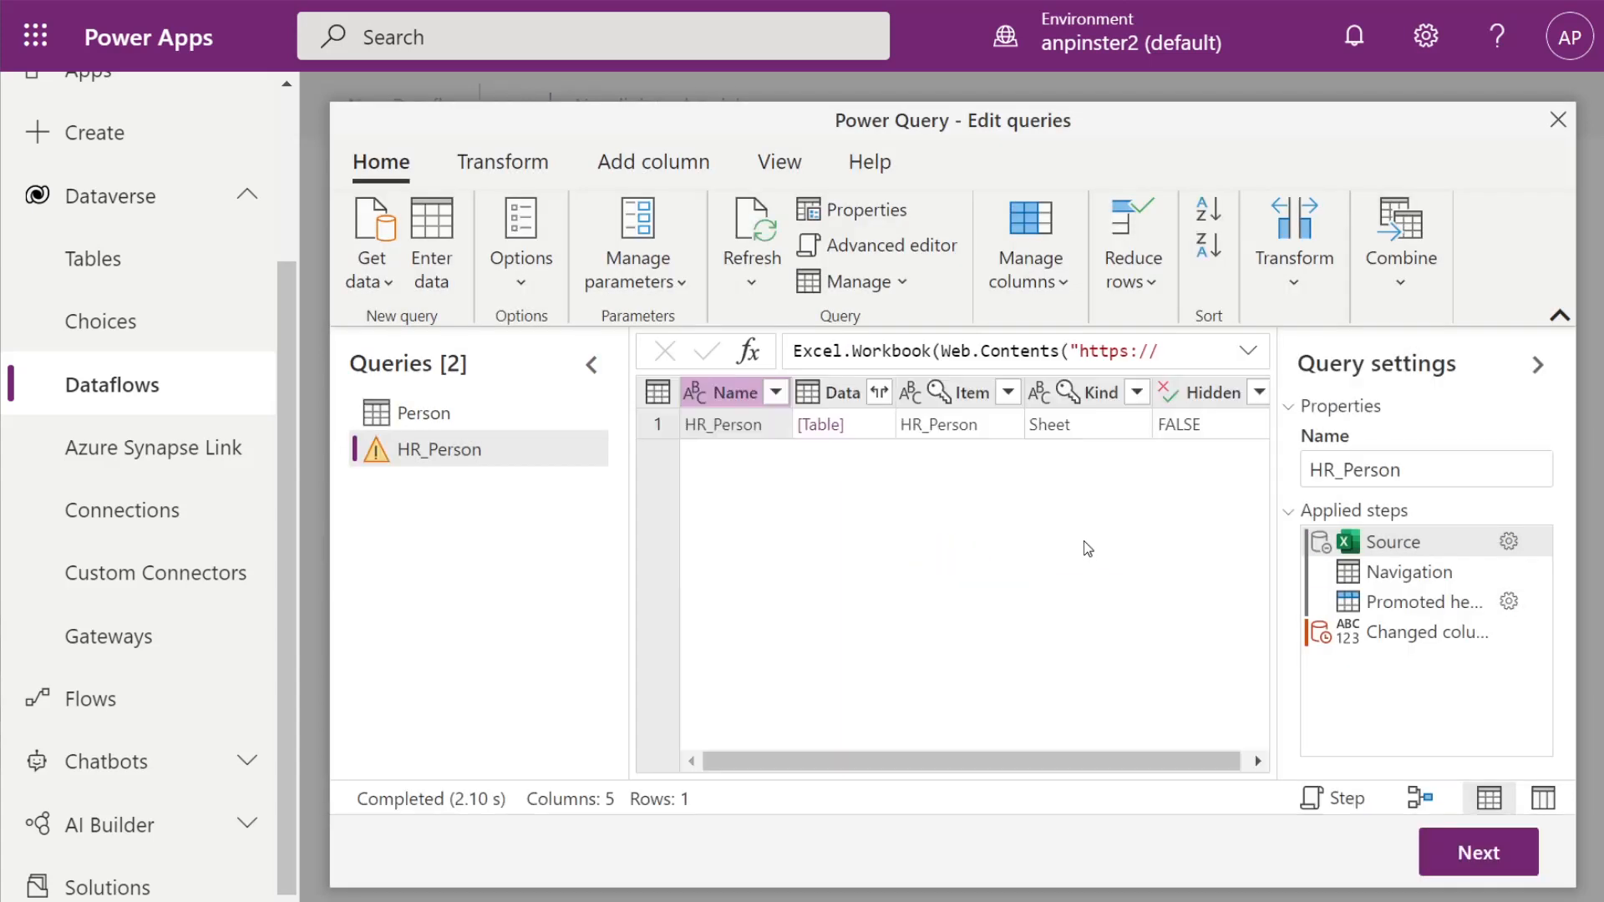
pyautogui.click(823, 424)
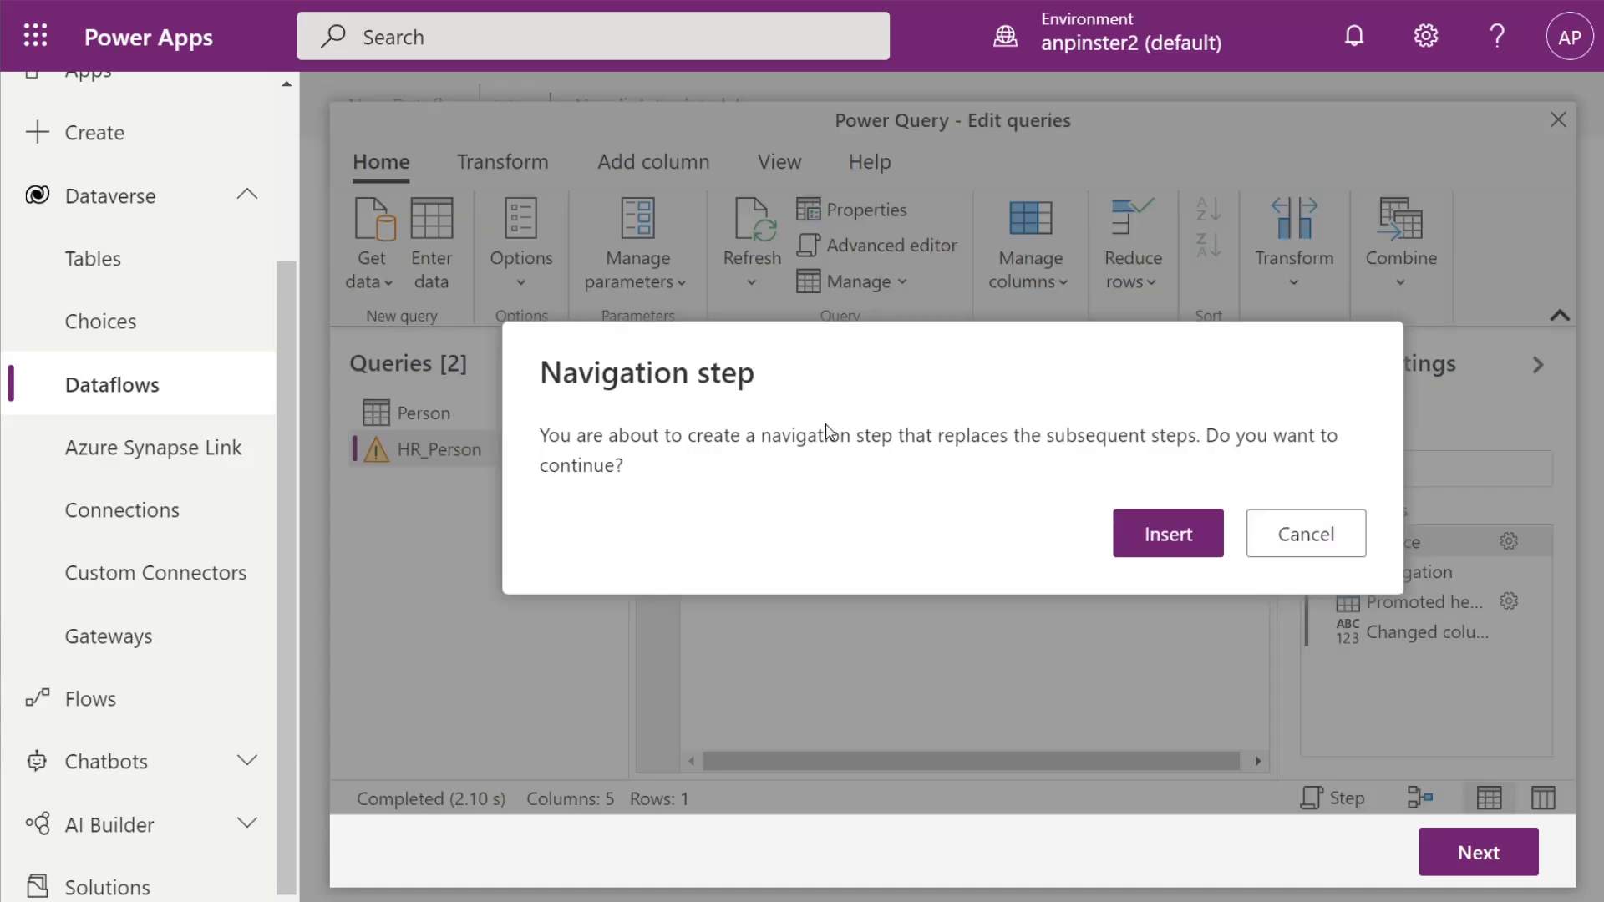
pyautogui.click(1171, 542)
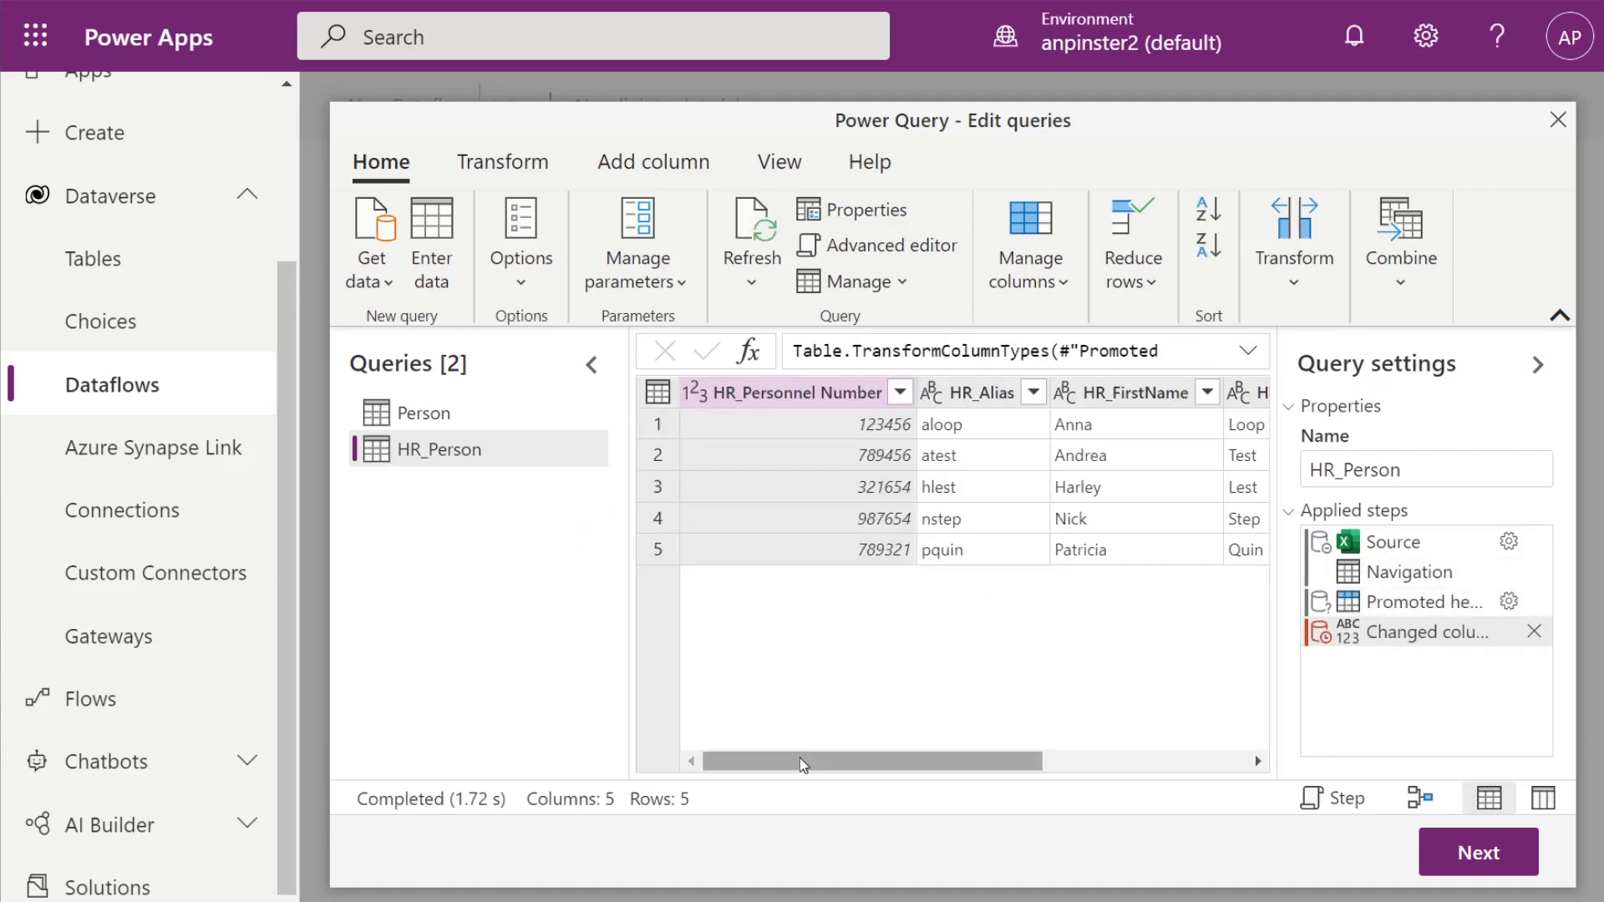
# - Compare the columns and rows of the HR_Person and Person queries
pyautogui.moveTo(799, 758); pyautogui.dragTo(716, 739)
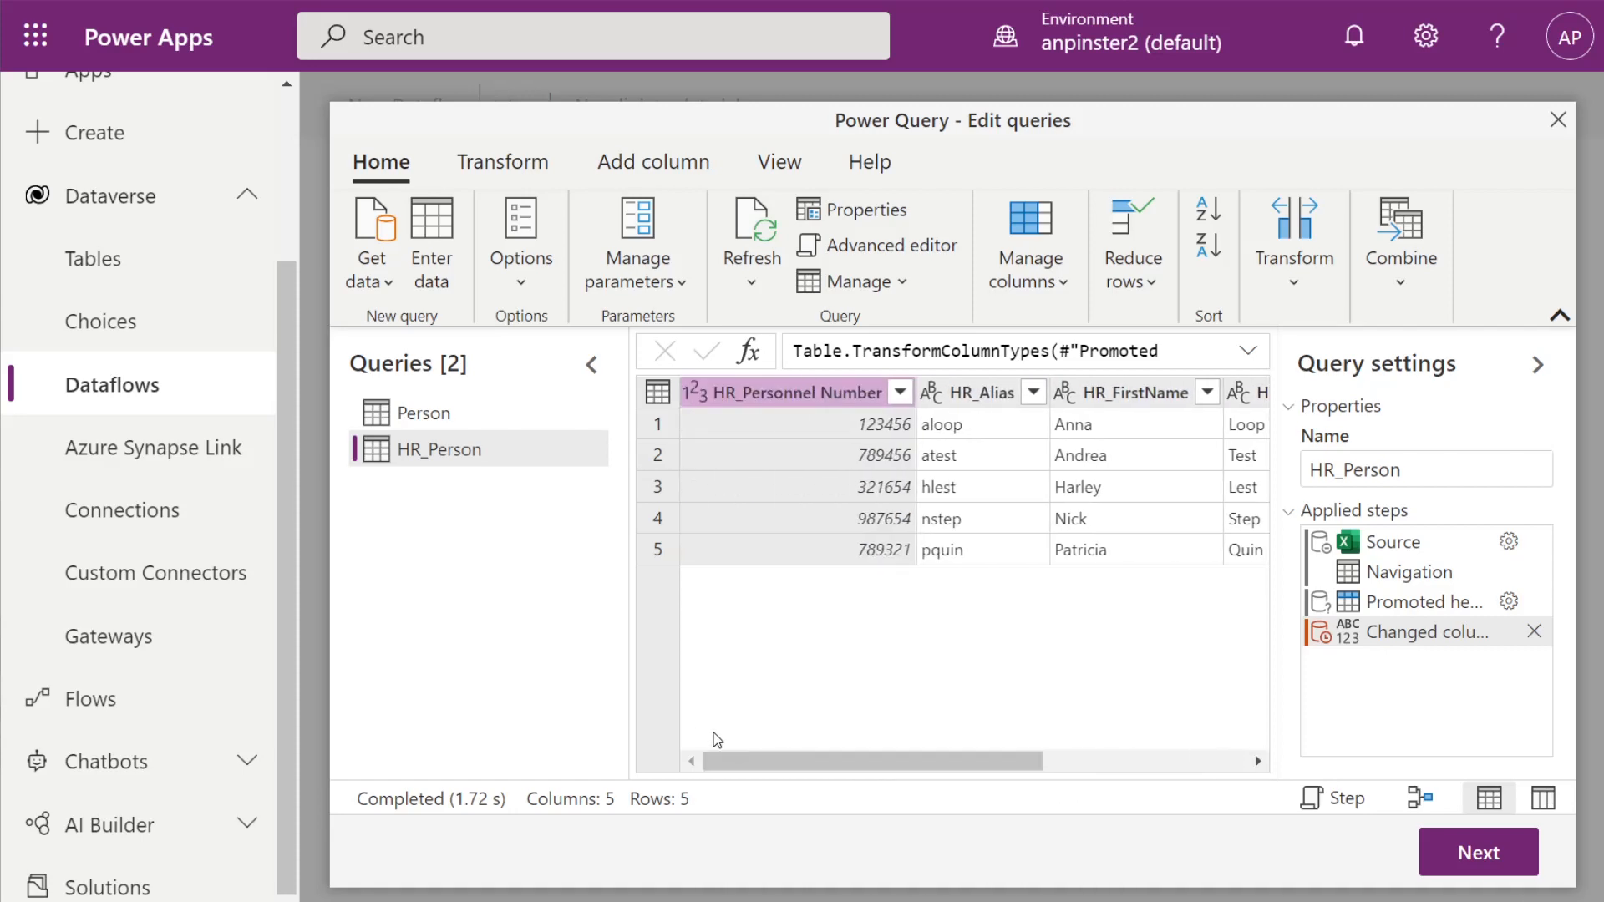
pyautogui.click(471, 426)
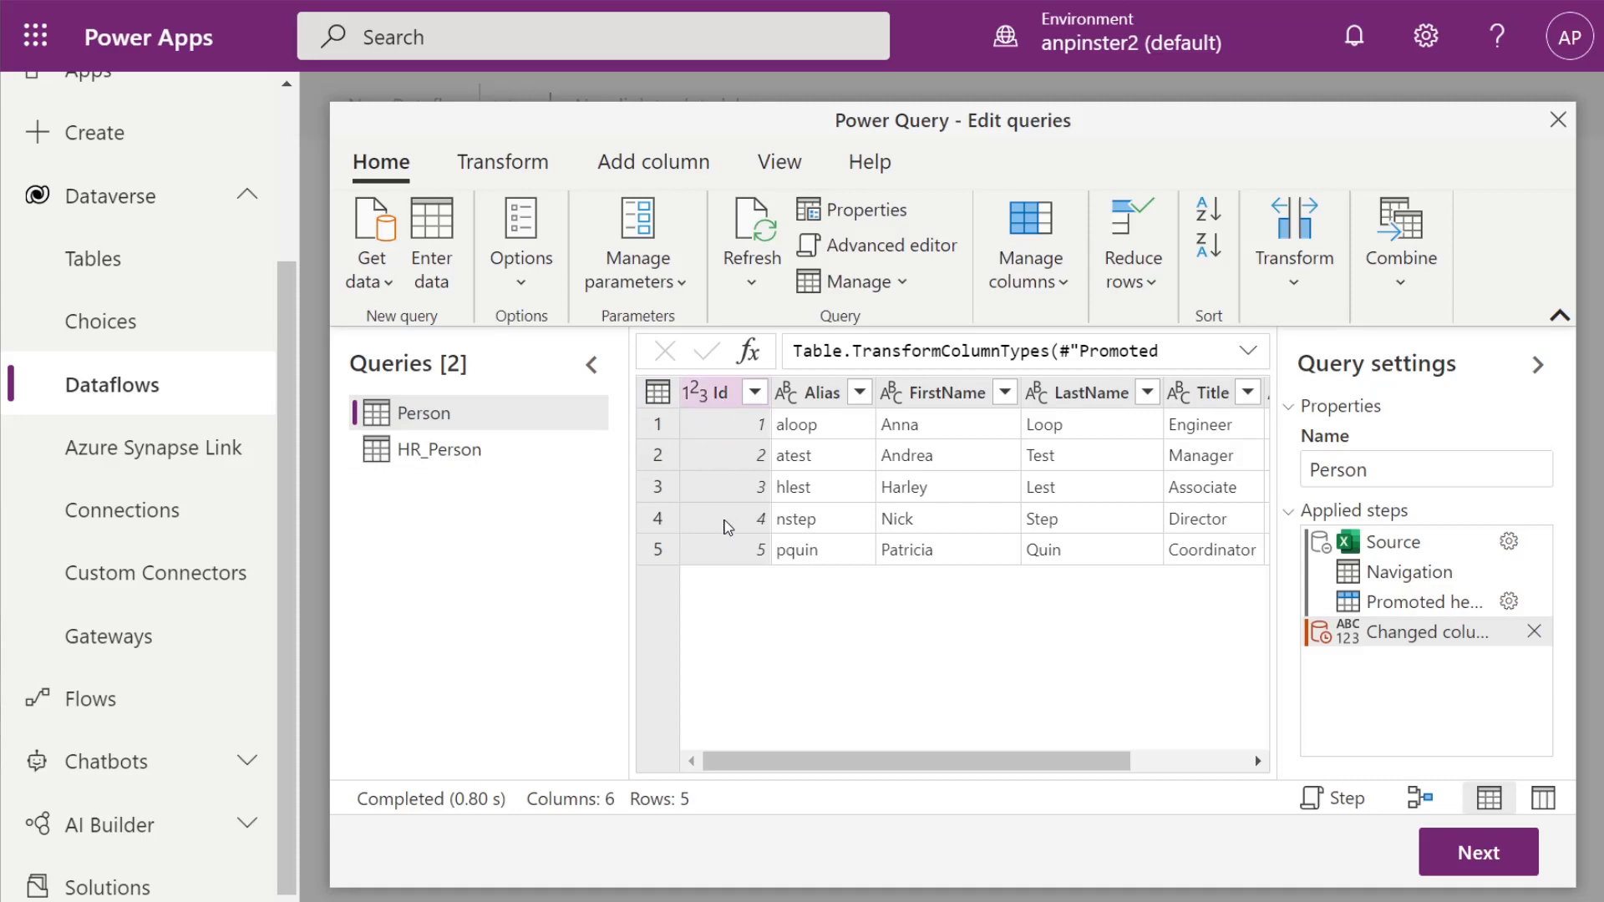
pyautogui.click(431, 451)
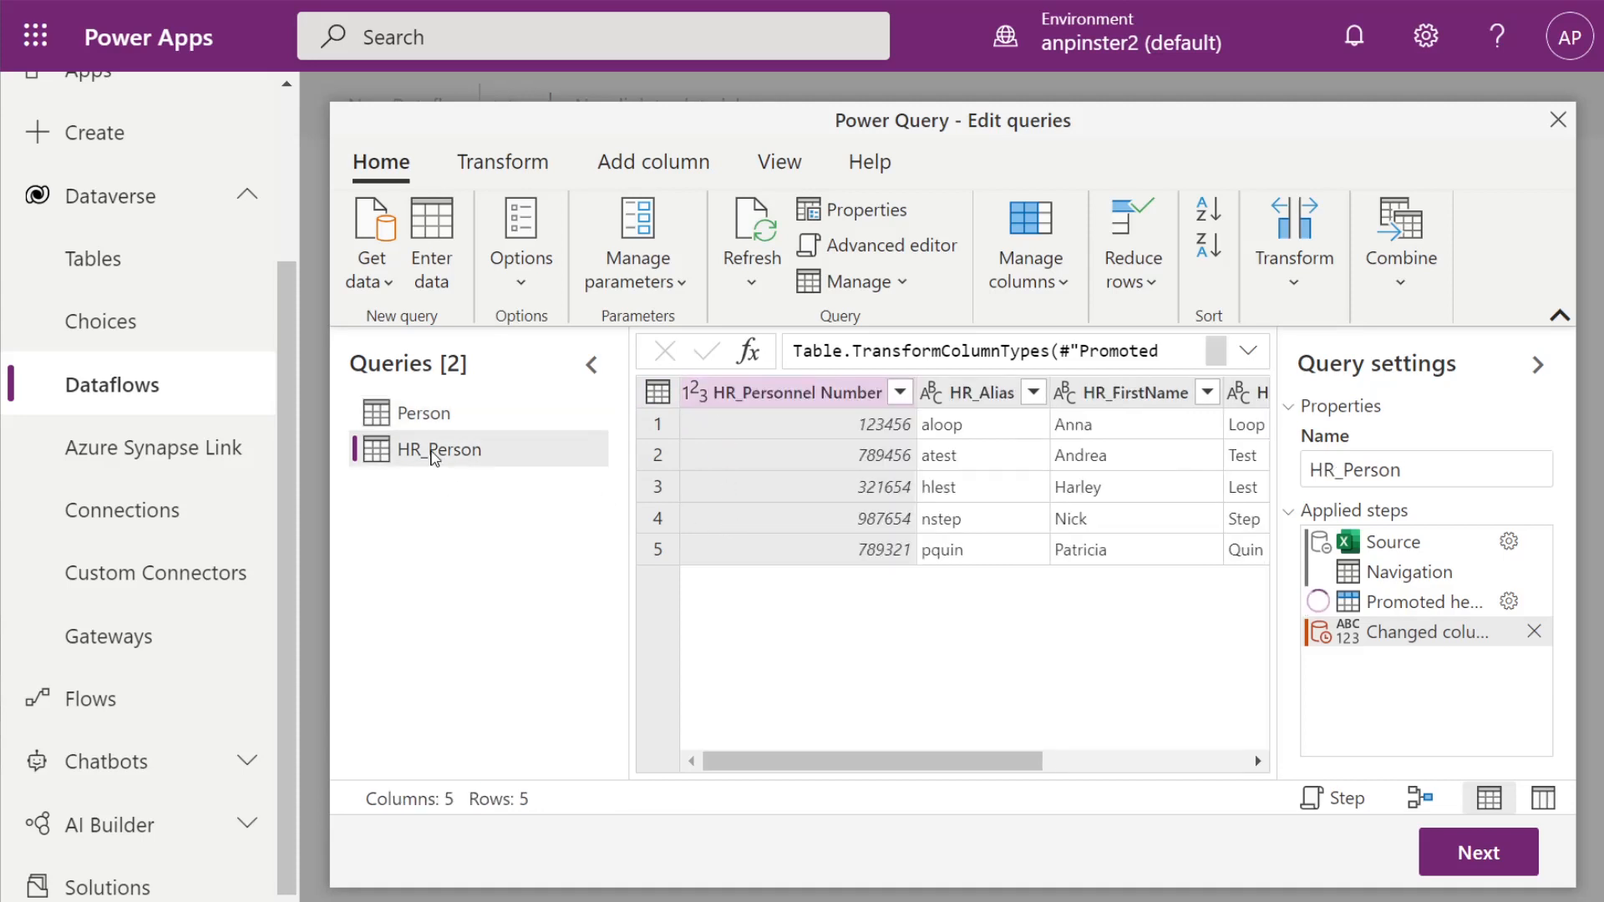
# - Start merging the Person query with HR_Person as the right table, using Alias as Person's matching column
pyautogui.click(494, 417)
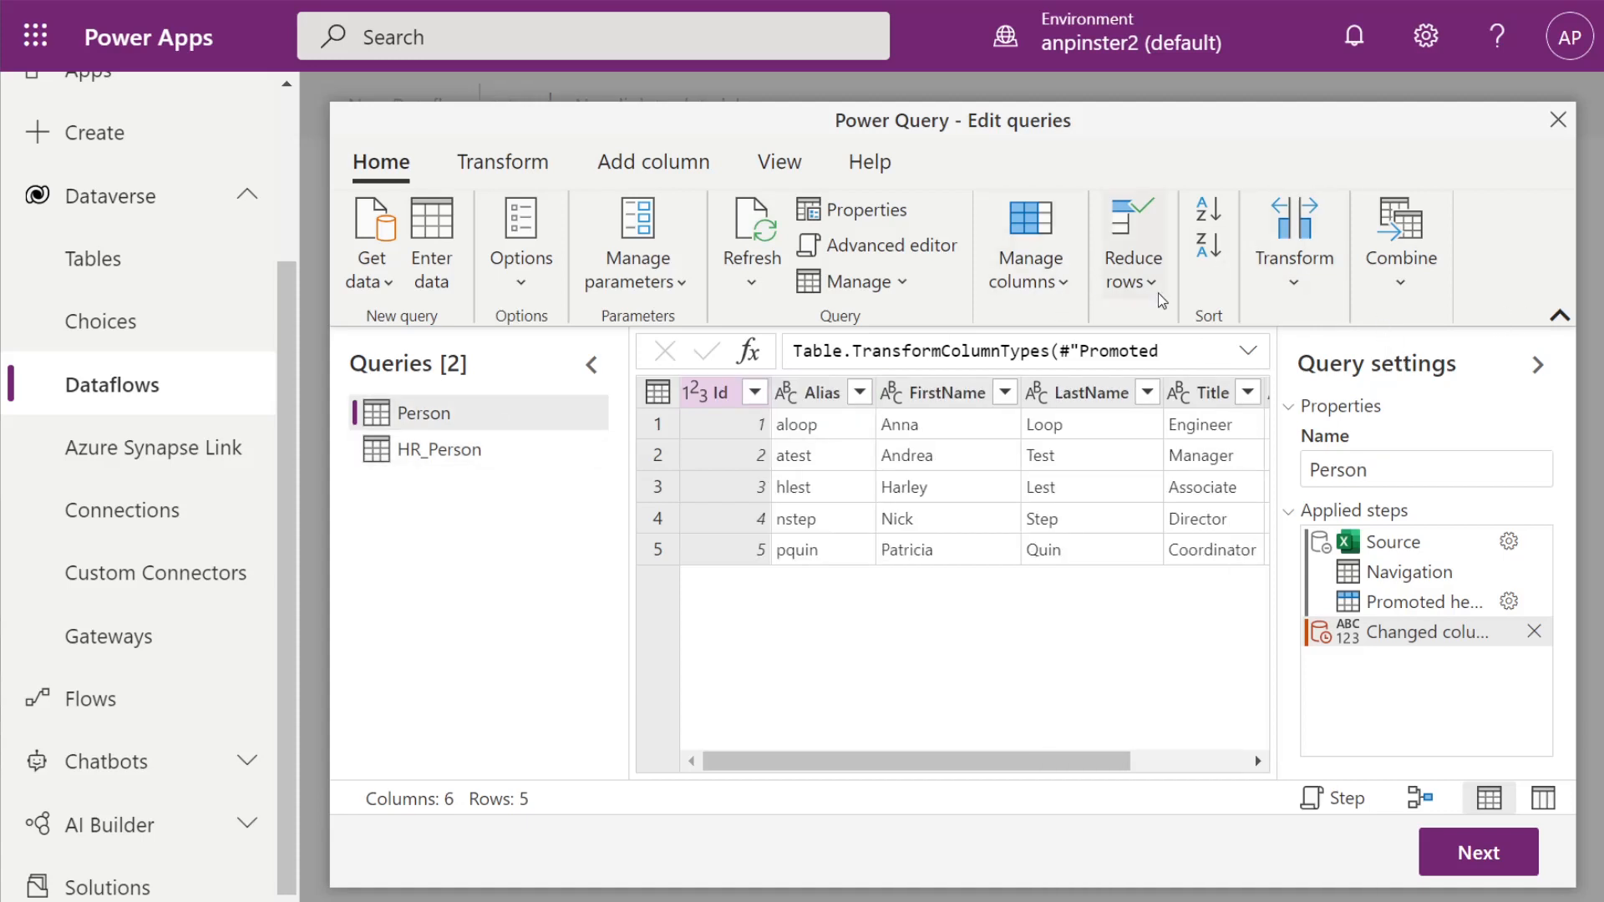
pyautogui.click(1400, 287)
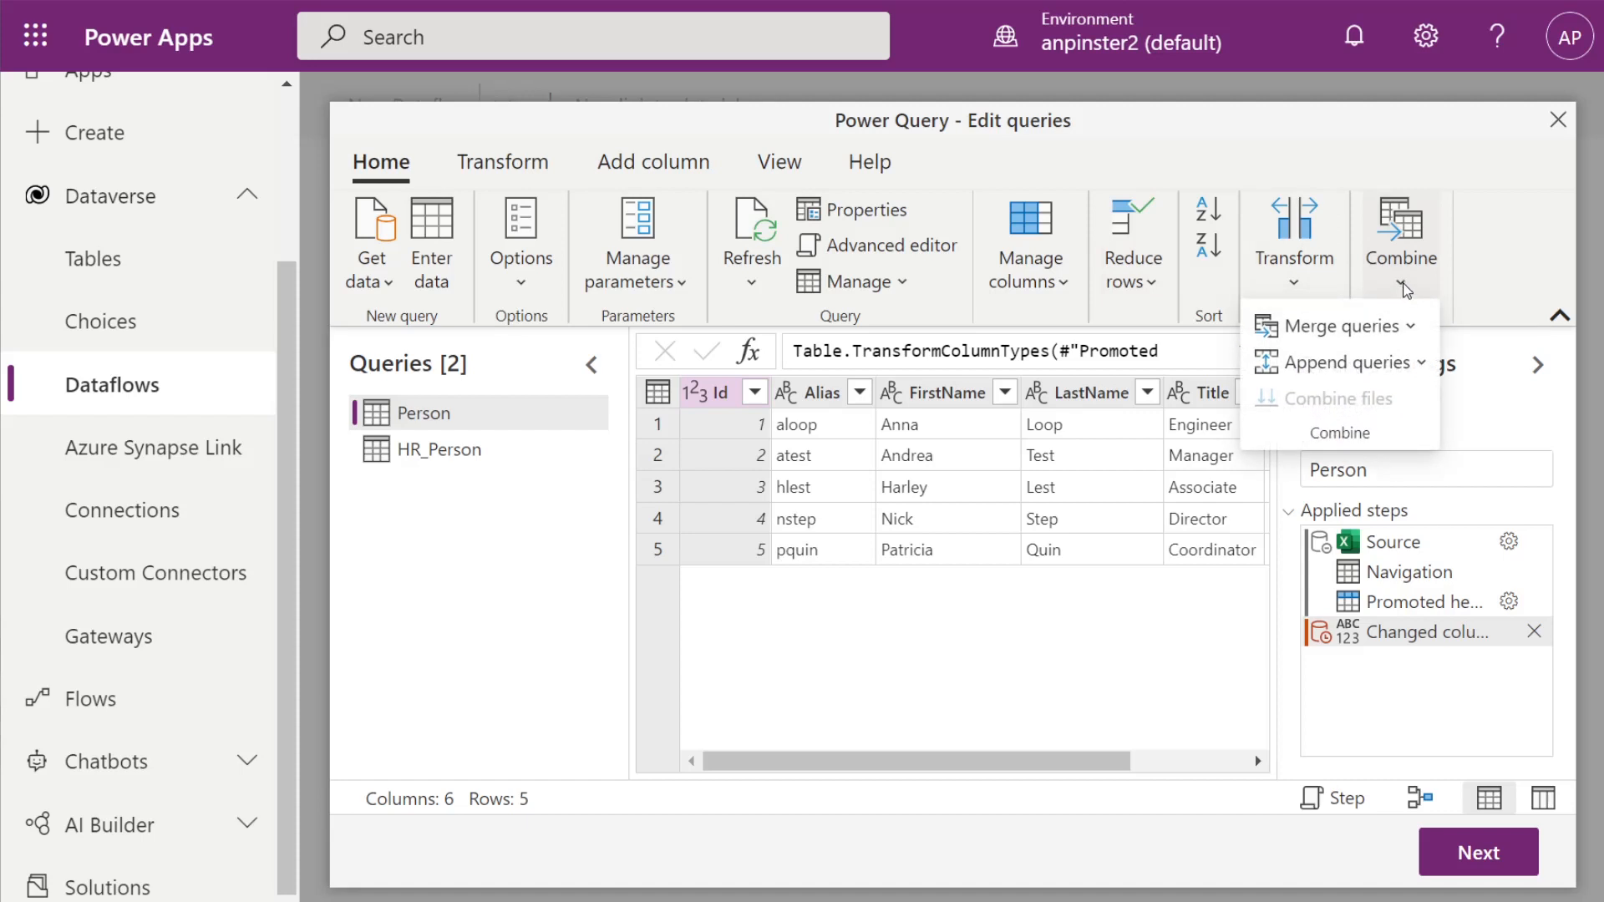
pyautogui.click(1386, 331)
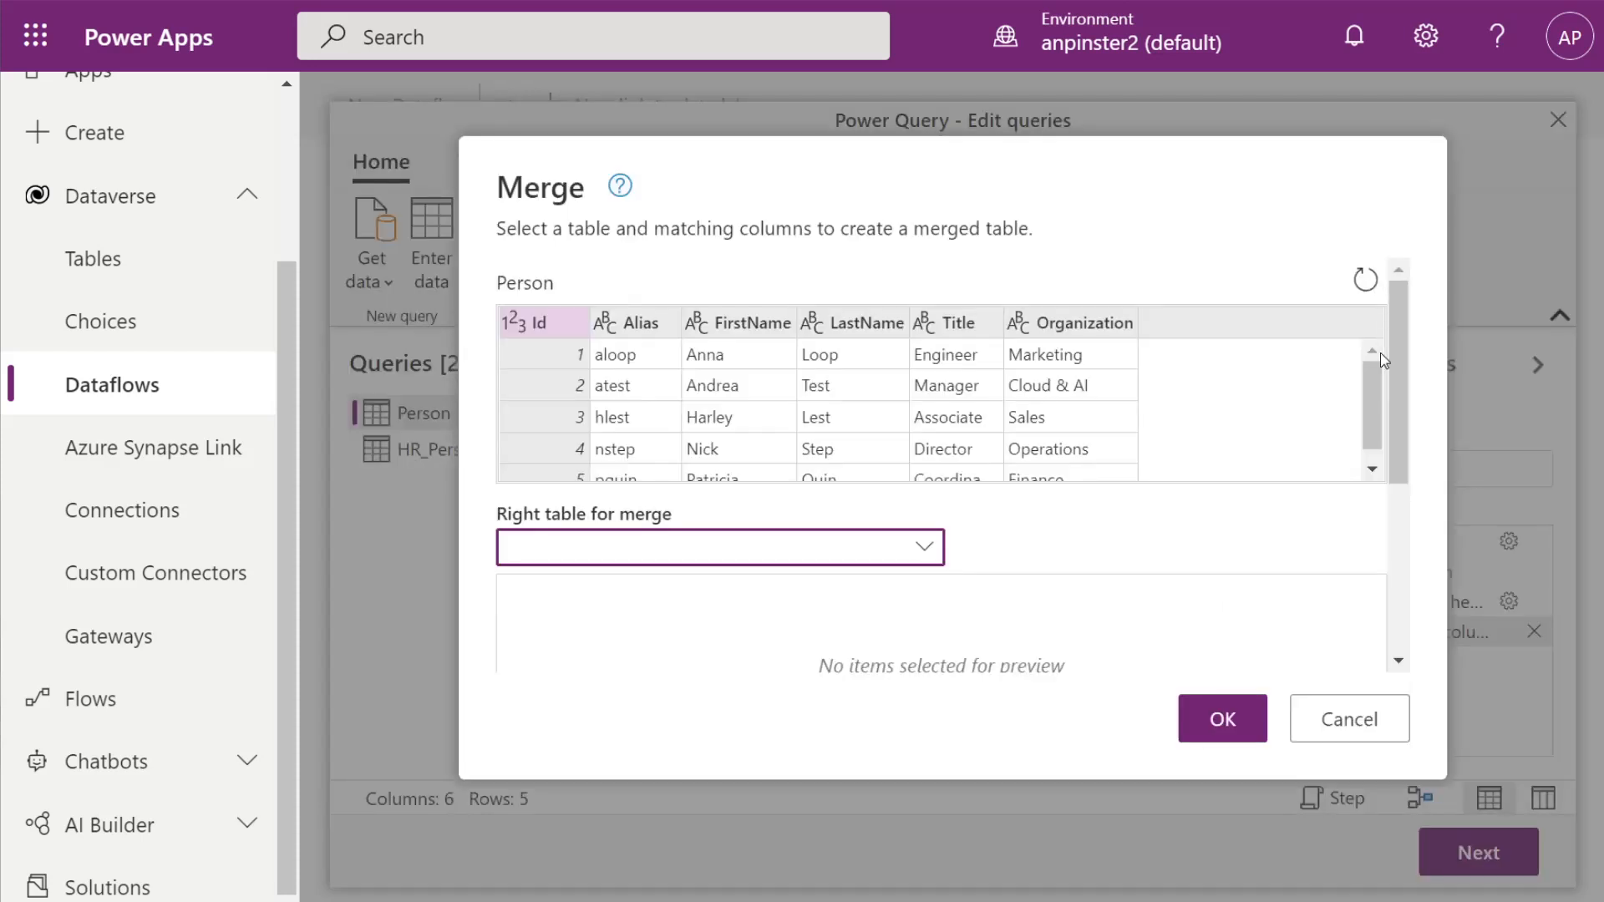
pyautogui.click(651, 323)
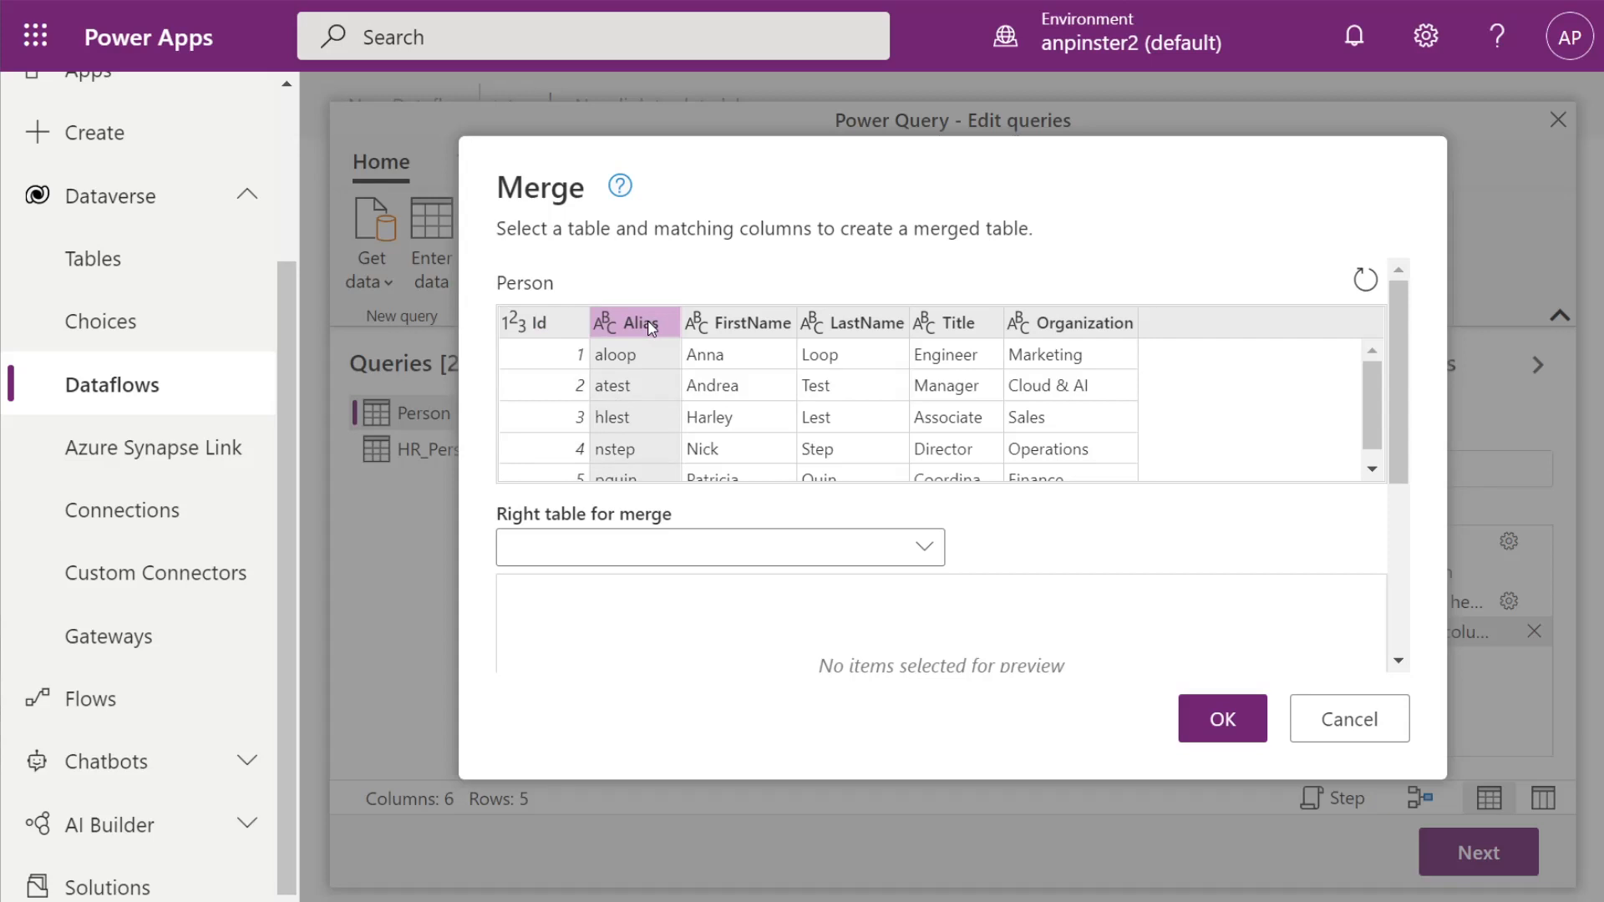
pyautogui.click(685, 548)
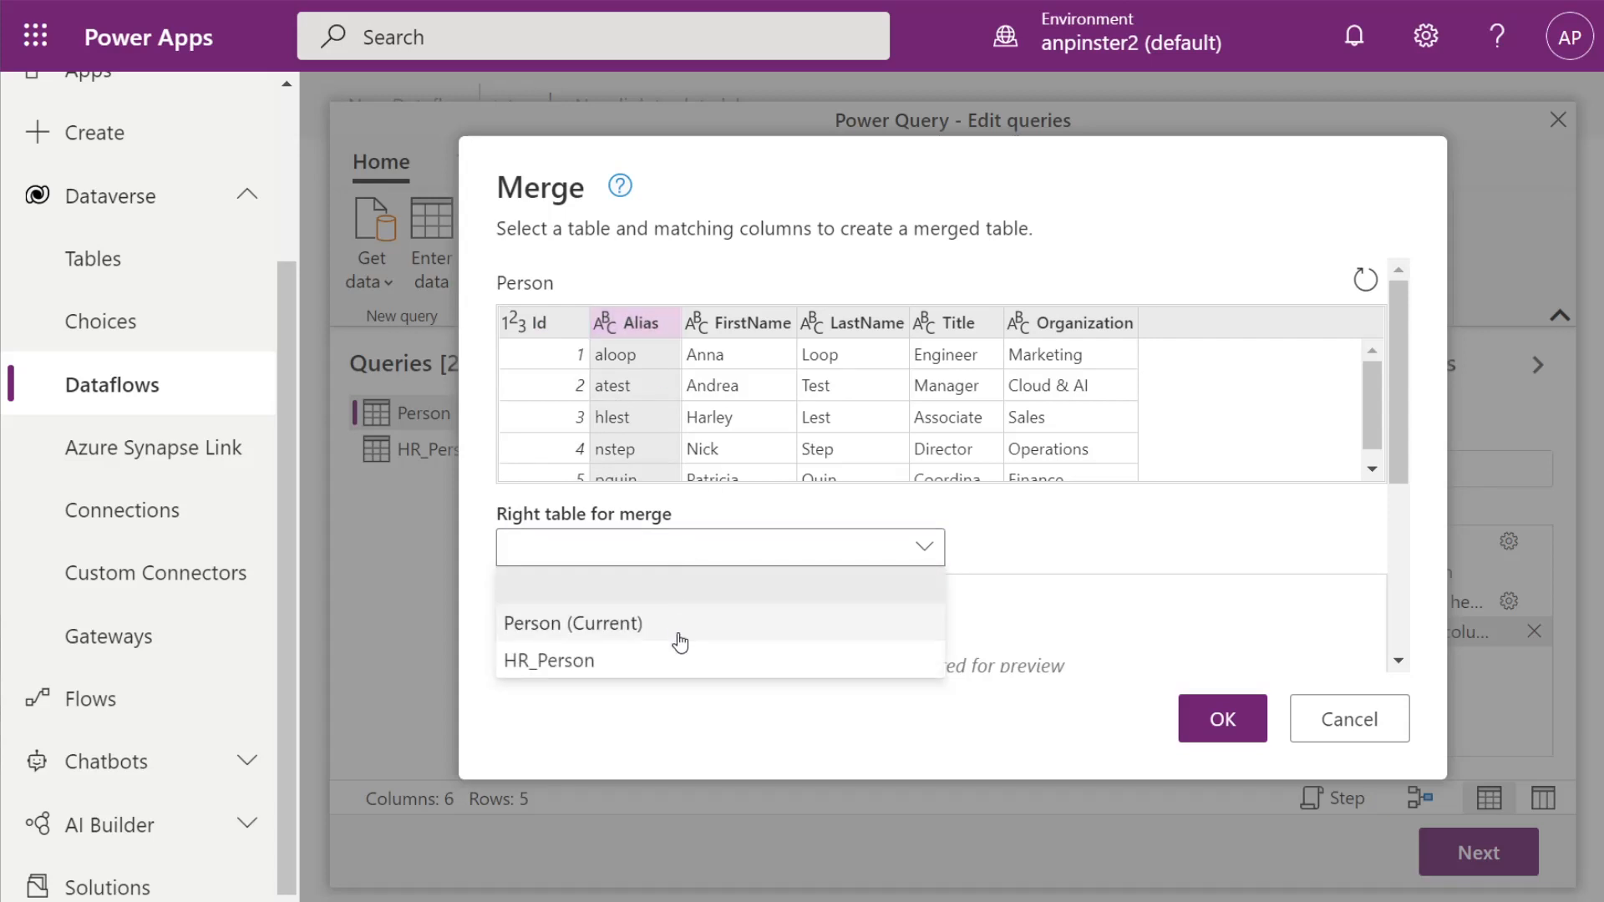
pyautogui.click(678, 660)
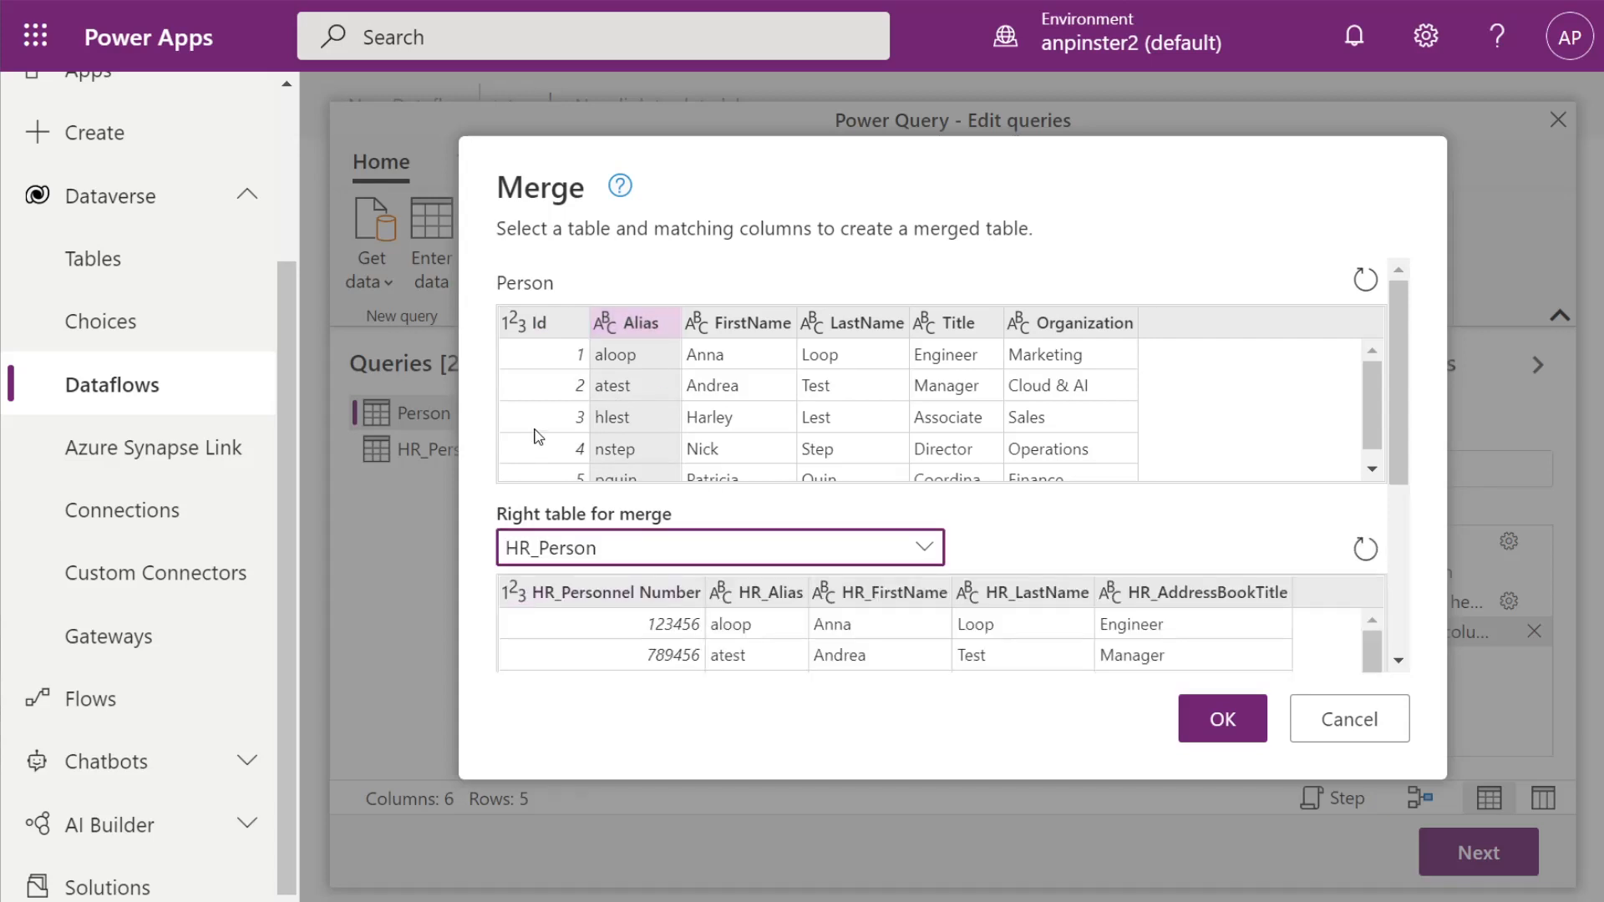
# - Complete the merge with only HR_Alias as HR_Person's matching column, and ignore privacy level checks for the document
pyautogui.click(772, 592)
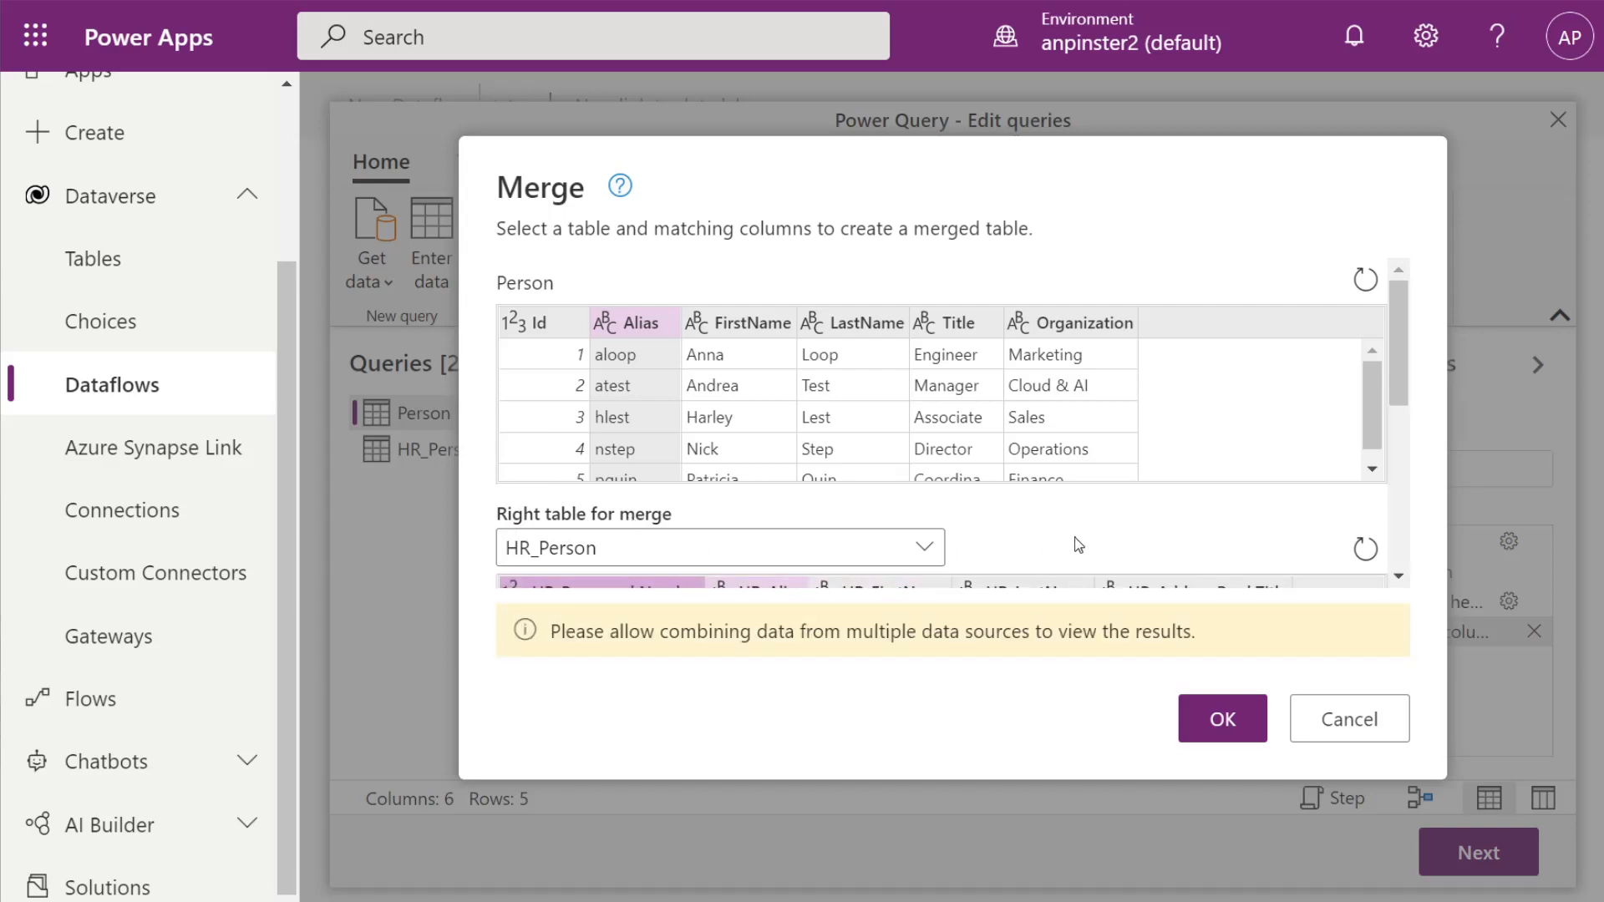
pyautogui.scroll(-2, 1058, 535)
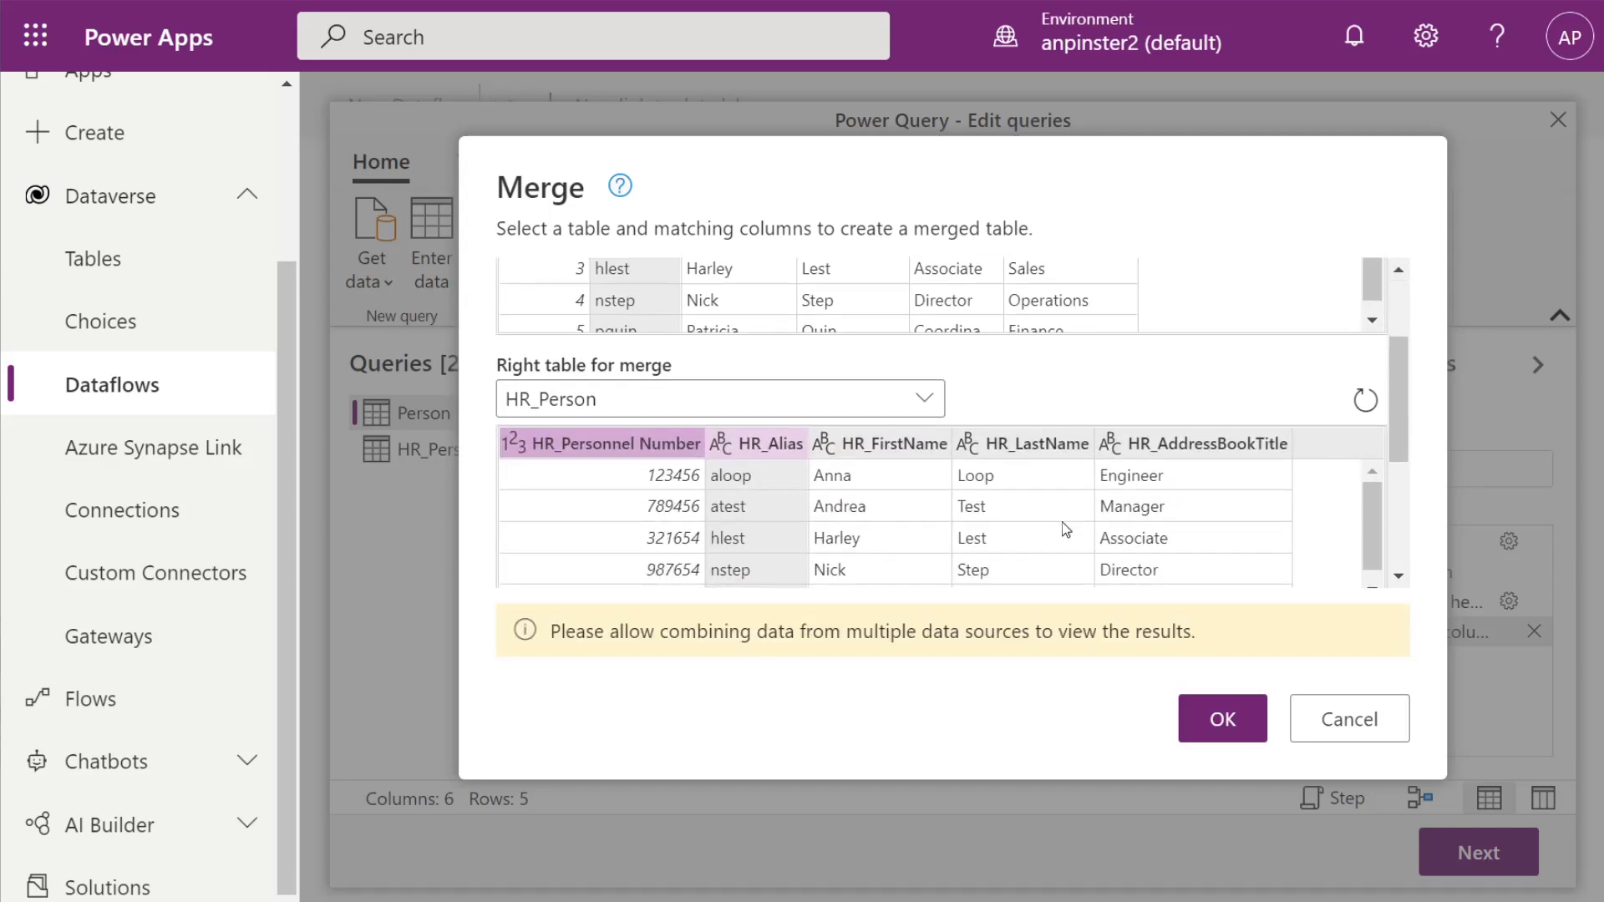
pyautogui.click(770, 448)
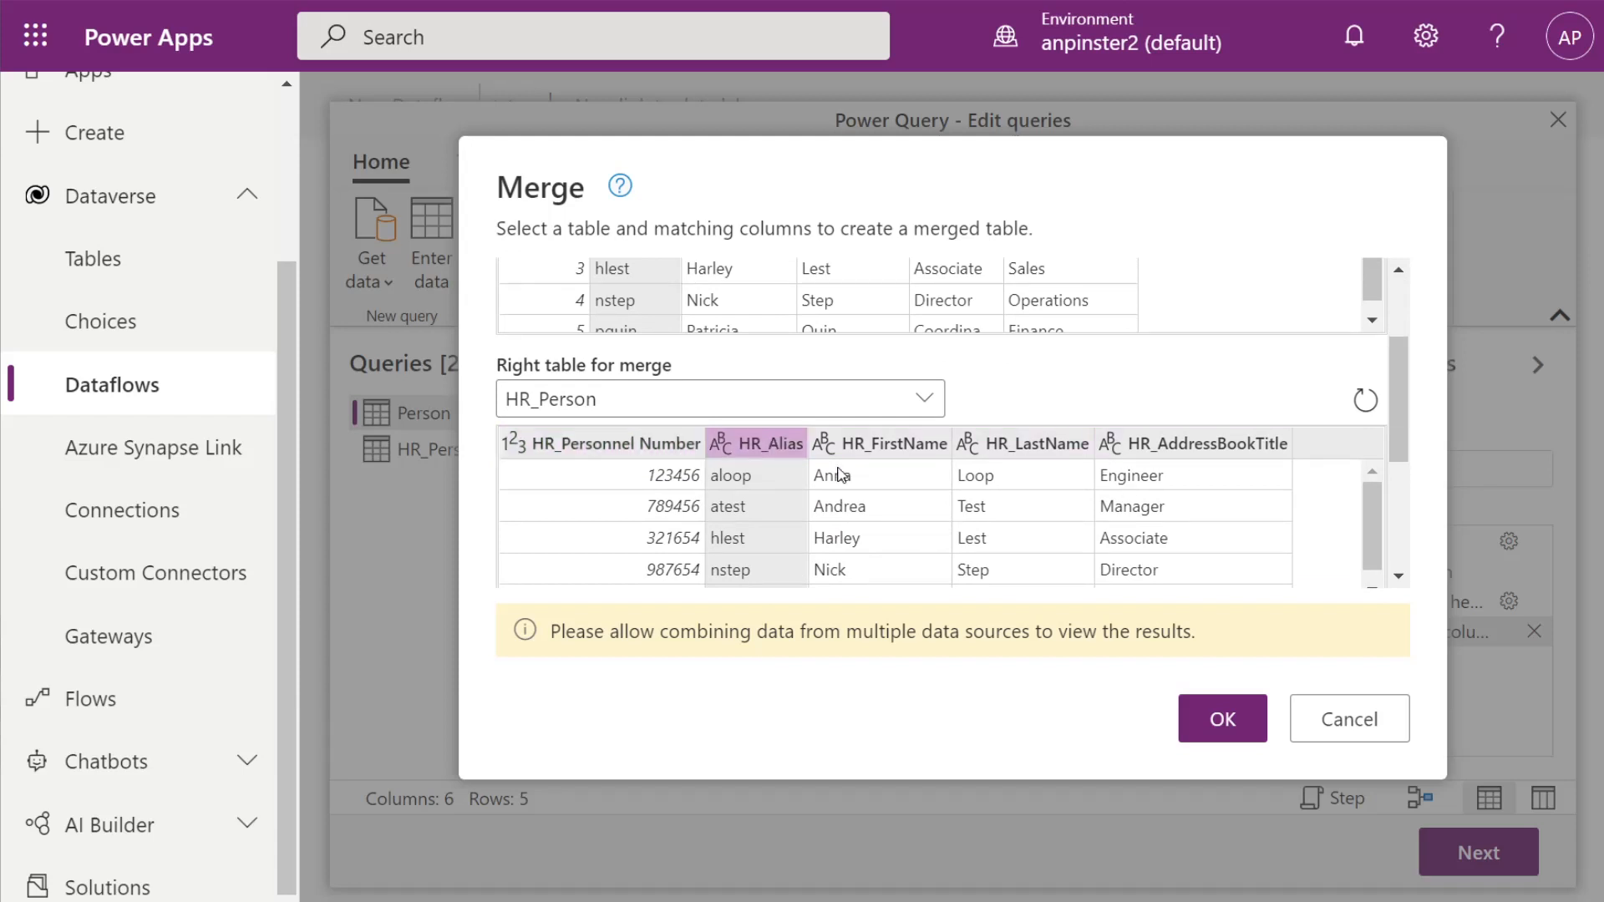
pyautogui.scroll(2, 874, 568)
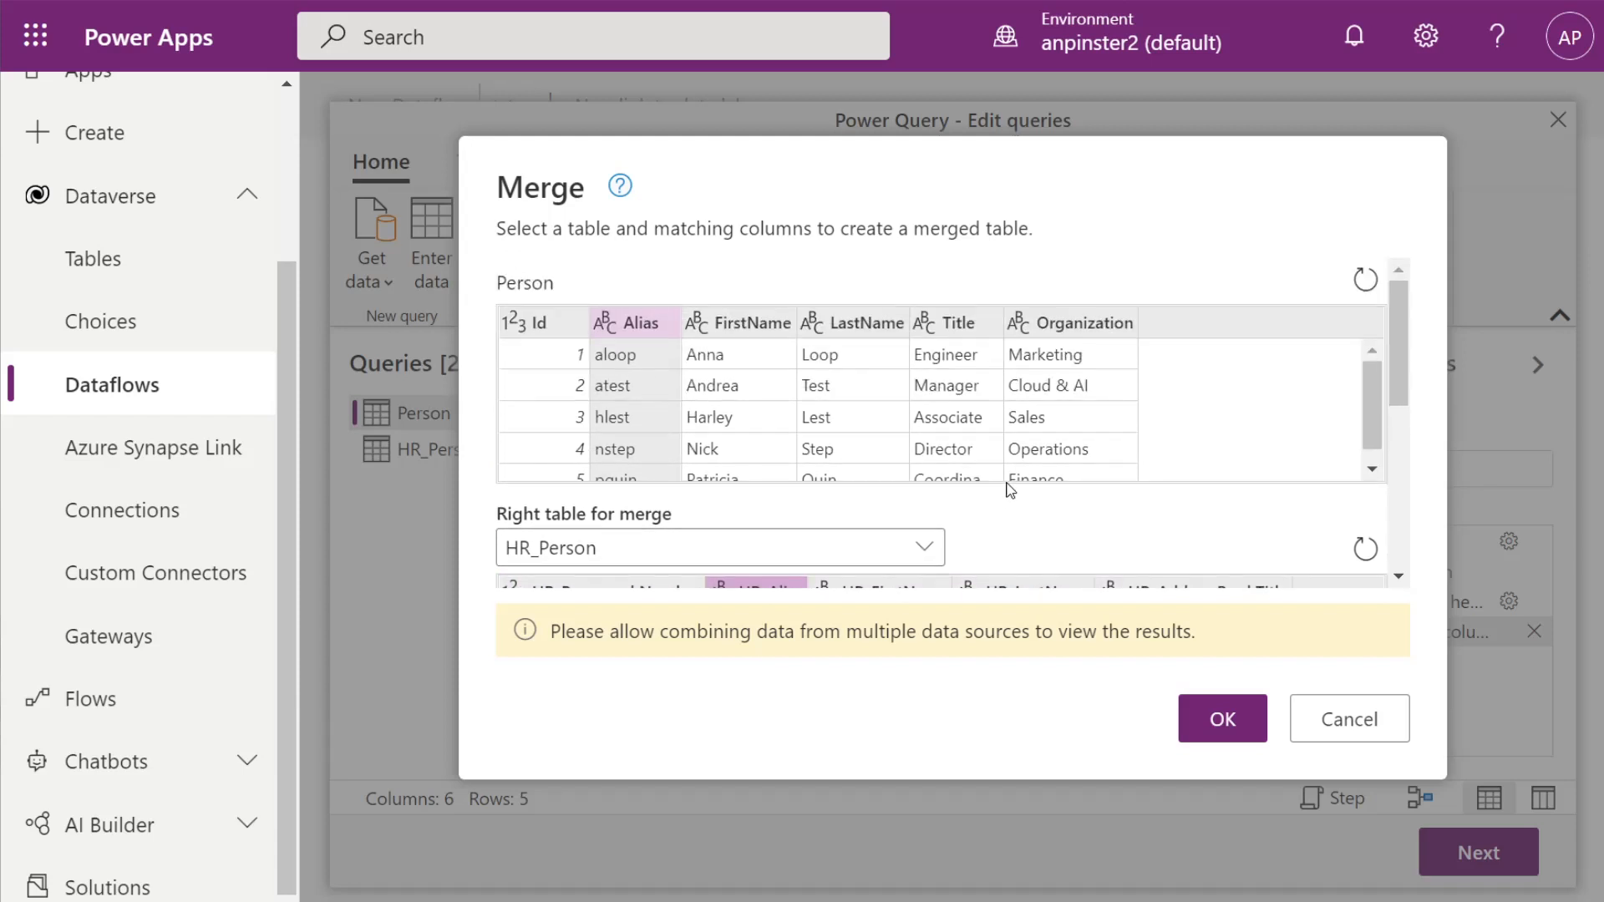
pyautogui.scroll(-3, 977, 509)
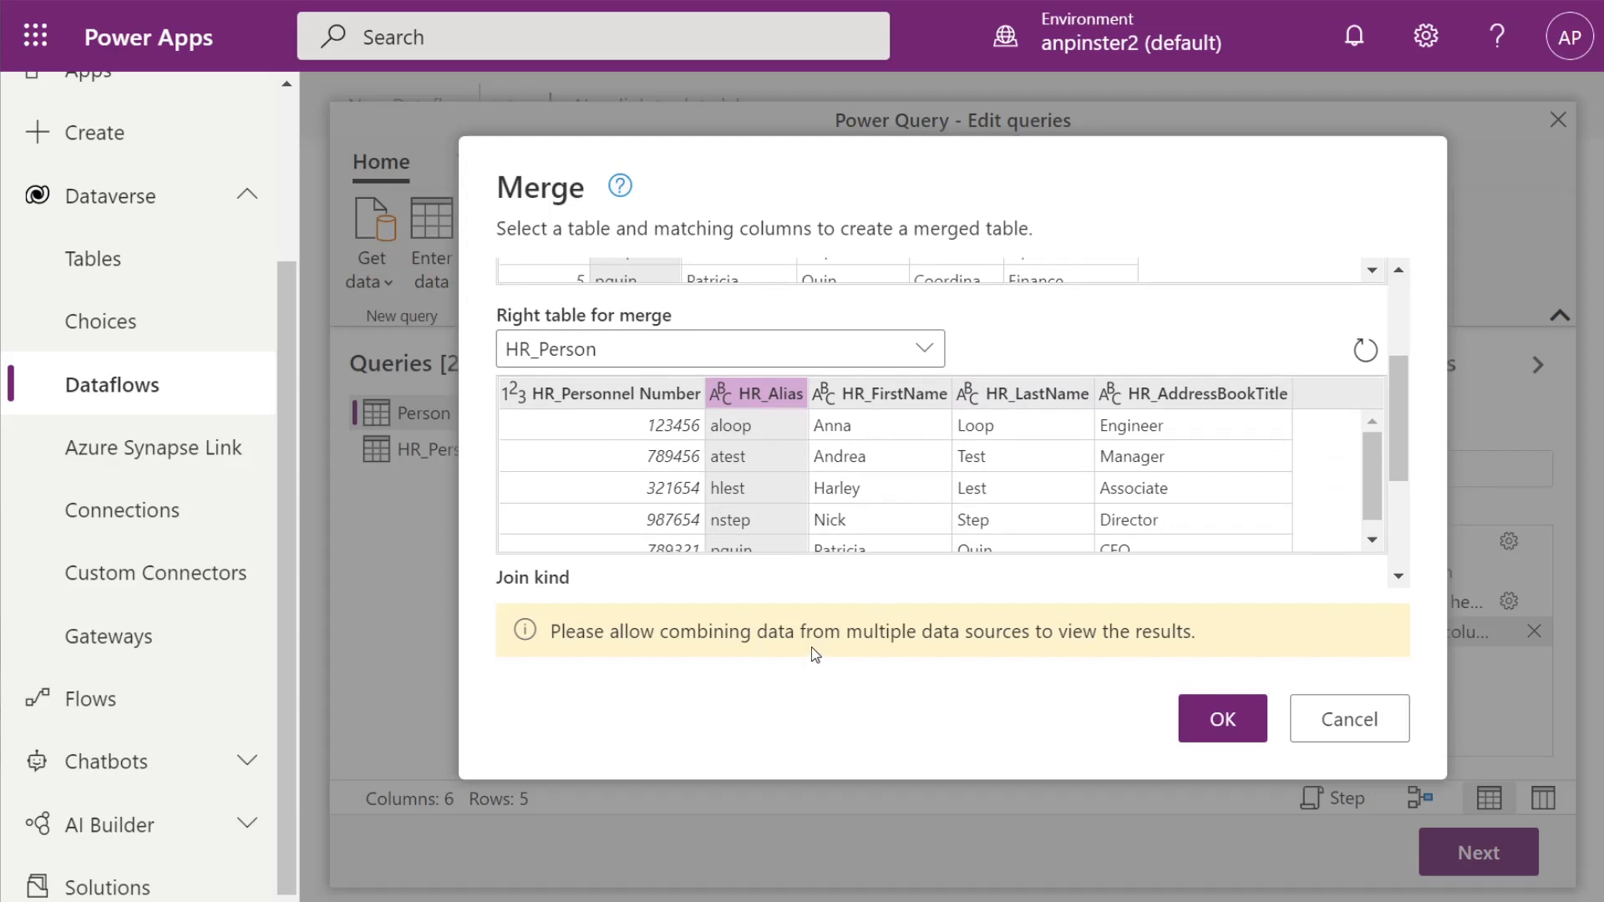
pyautogui.click(1223, 724)
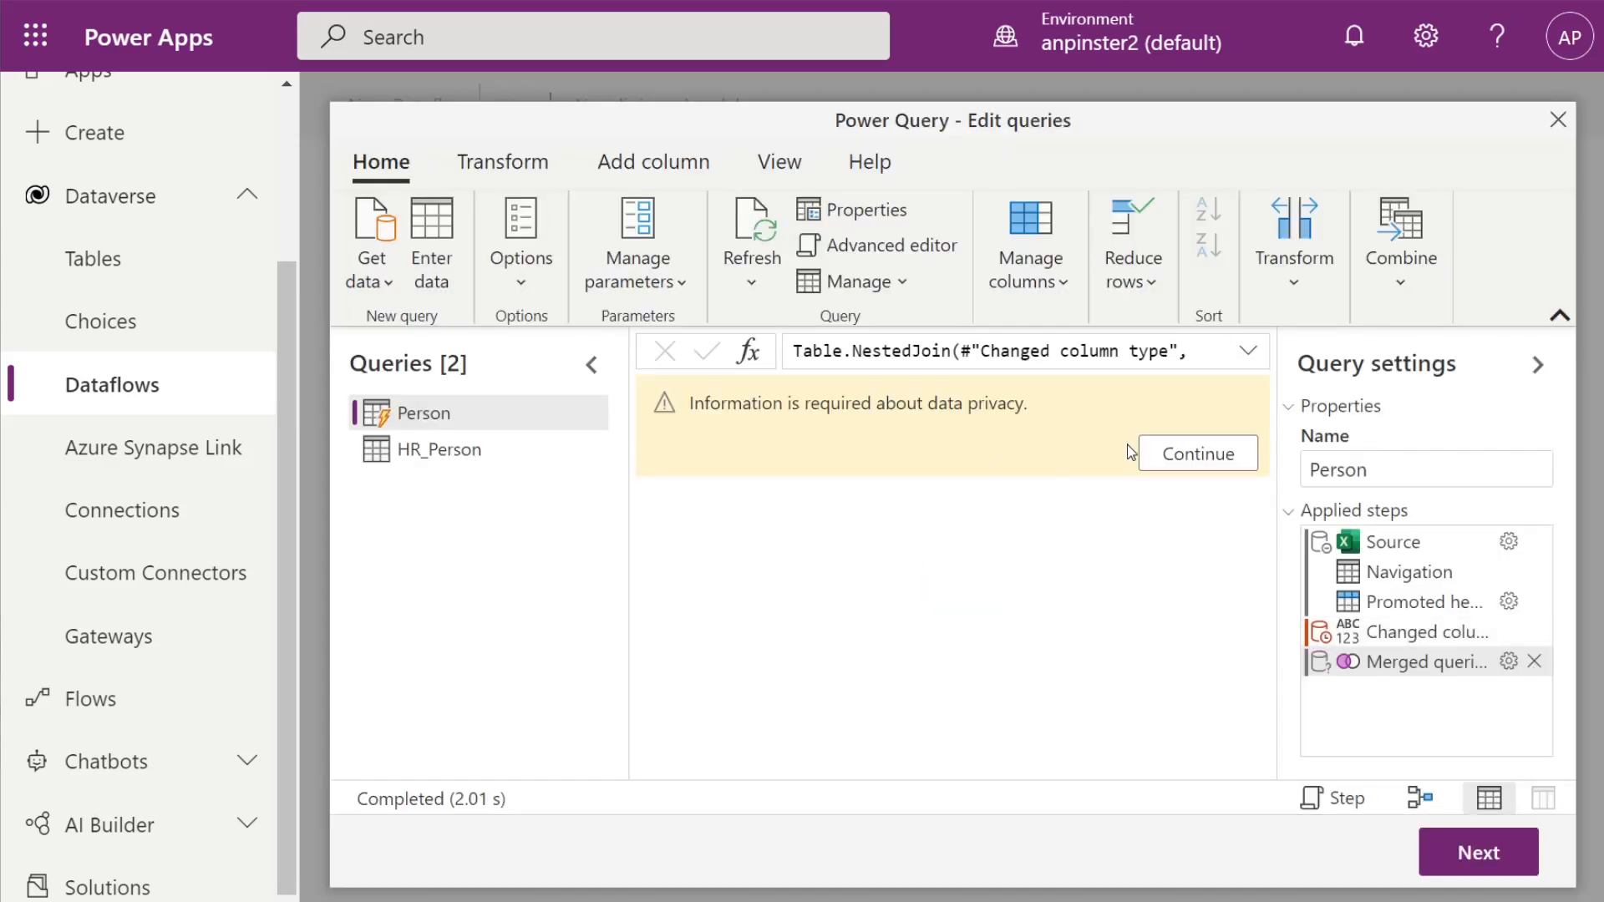
pyautogui.click(1178, 459)
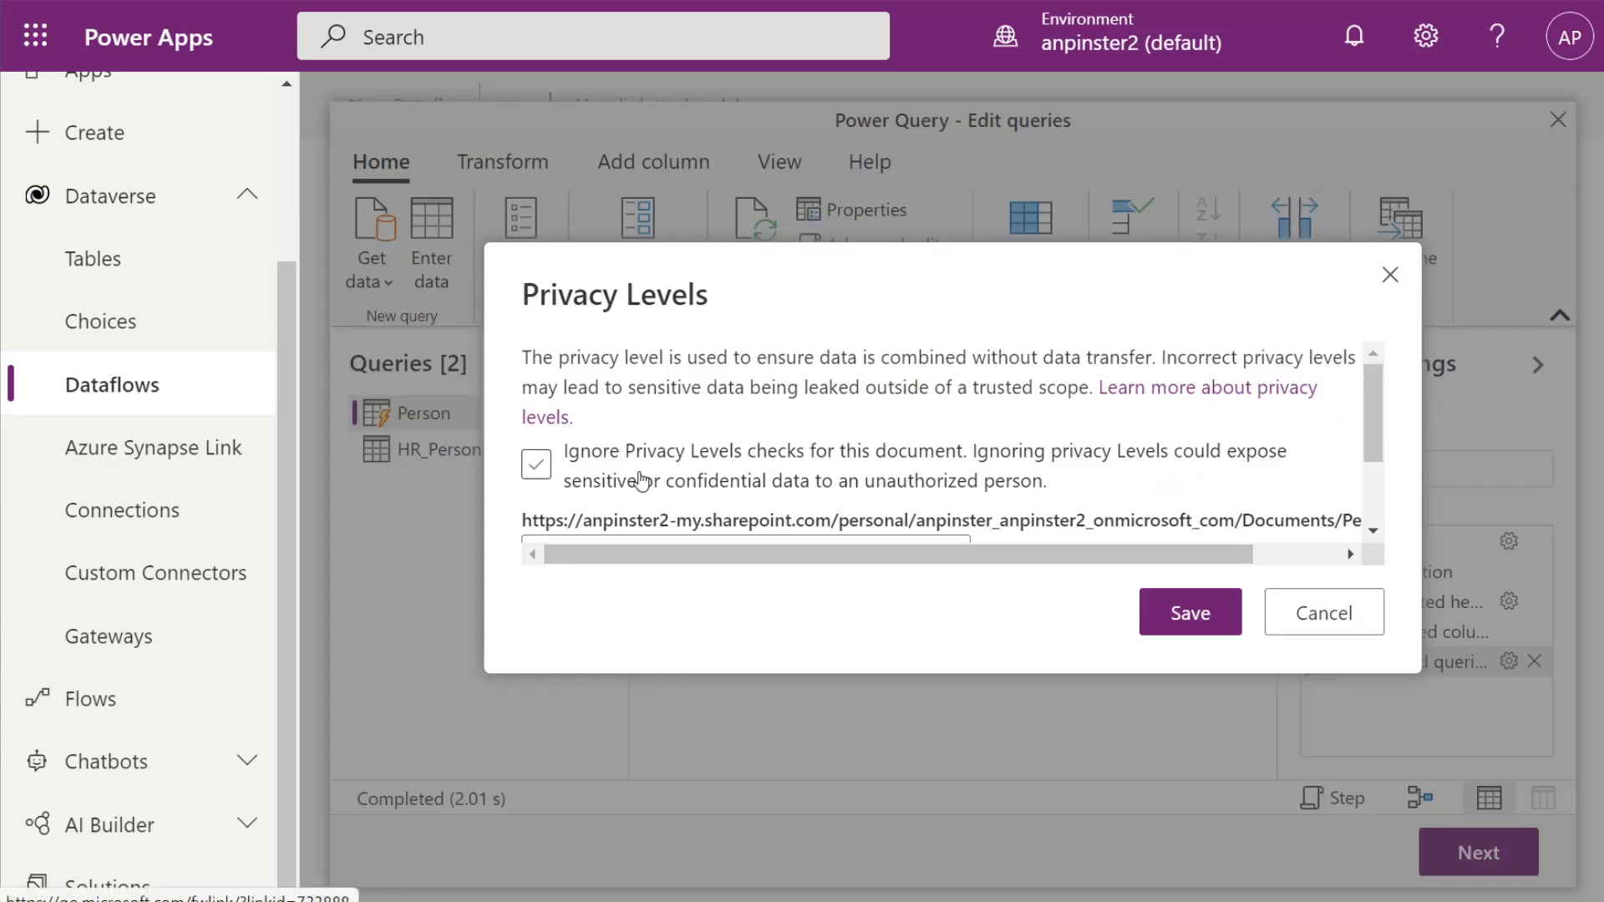
pyautogui.click(540, 468)
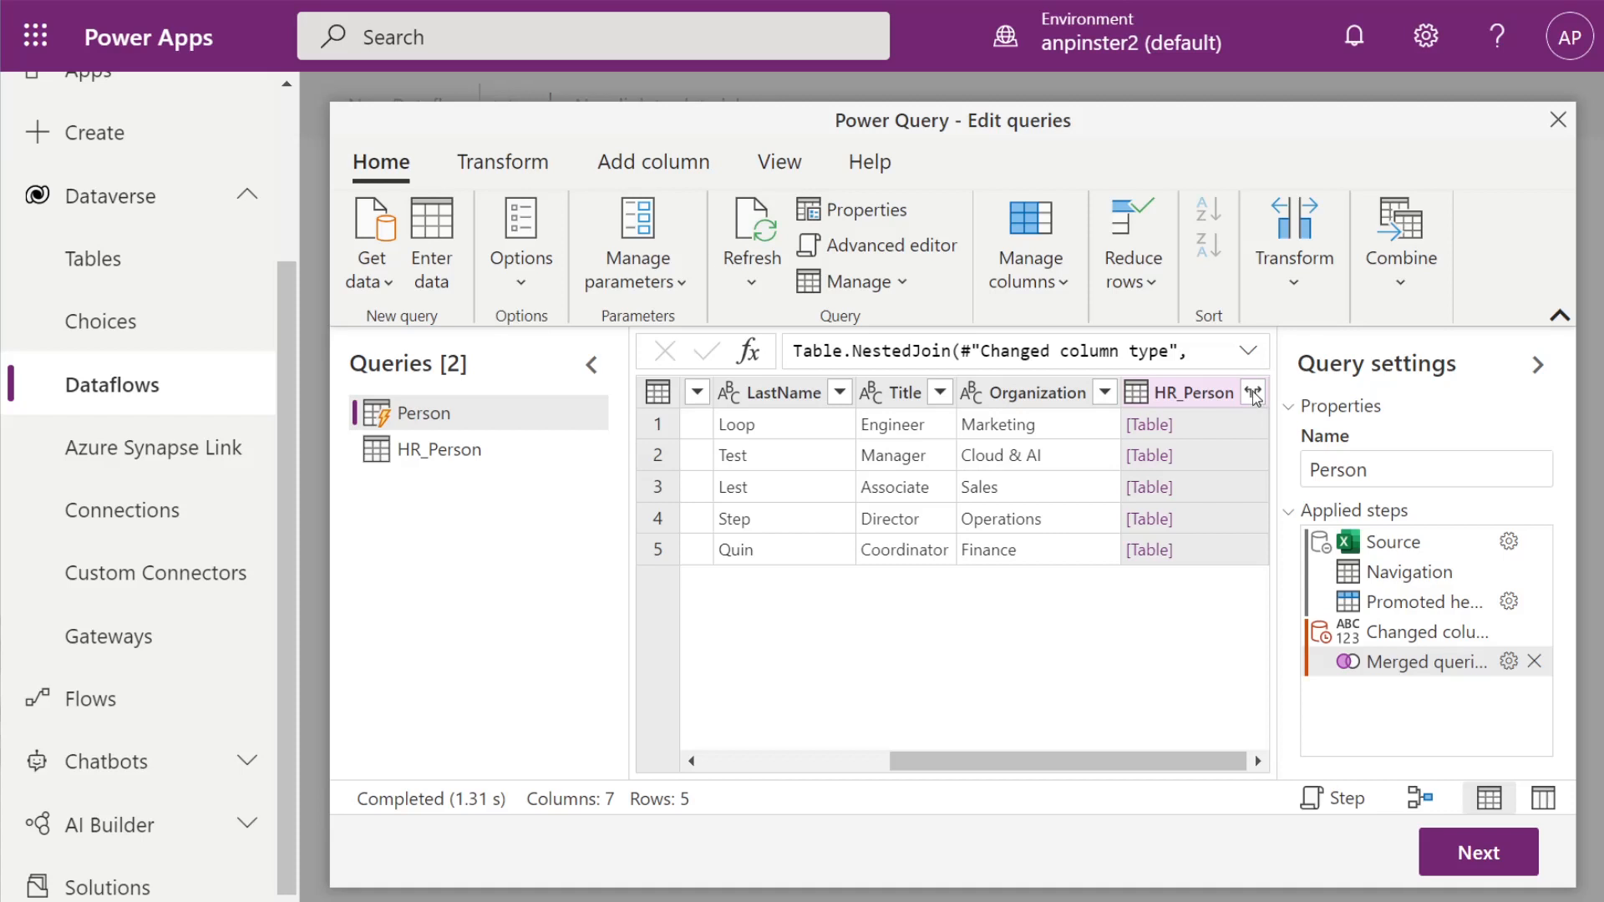
# - Expand the merged HR_Person column to include only HR_Personnel Number, keeping the original column name as prefix
pyautogui.click(1253, 394)
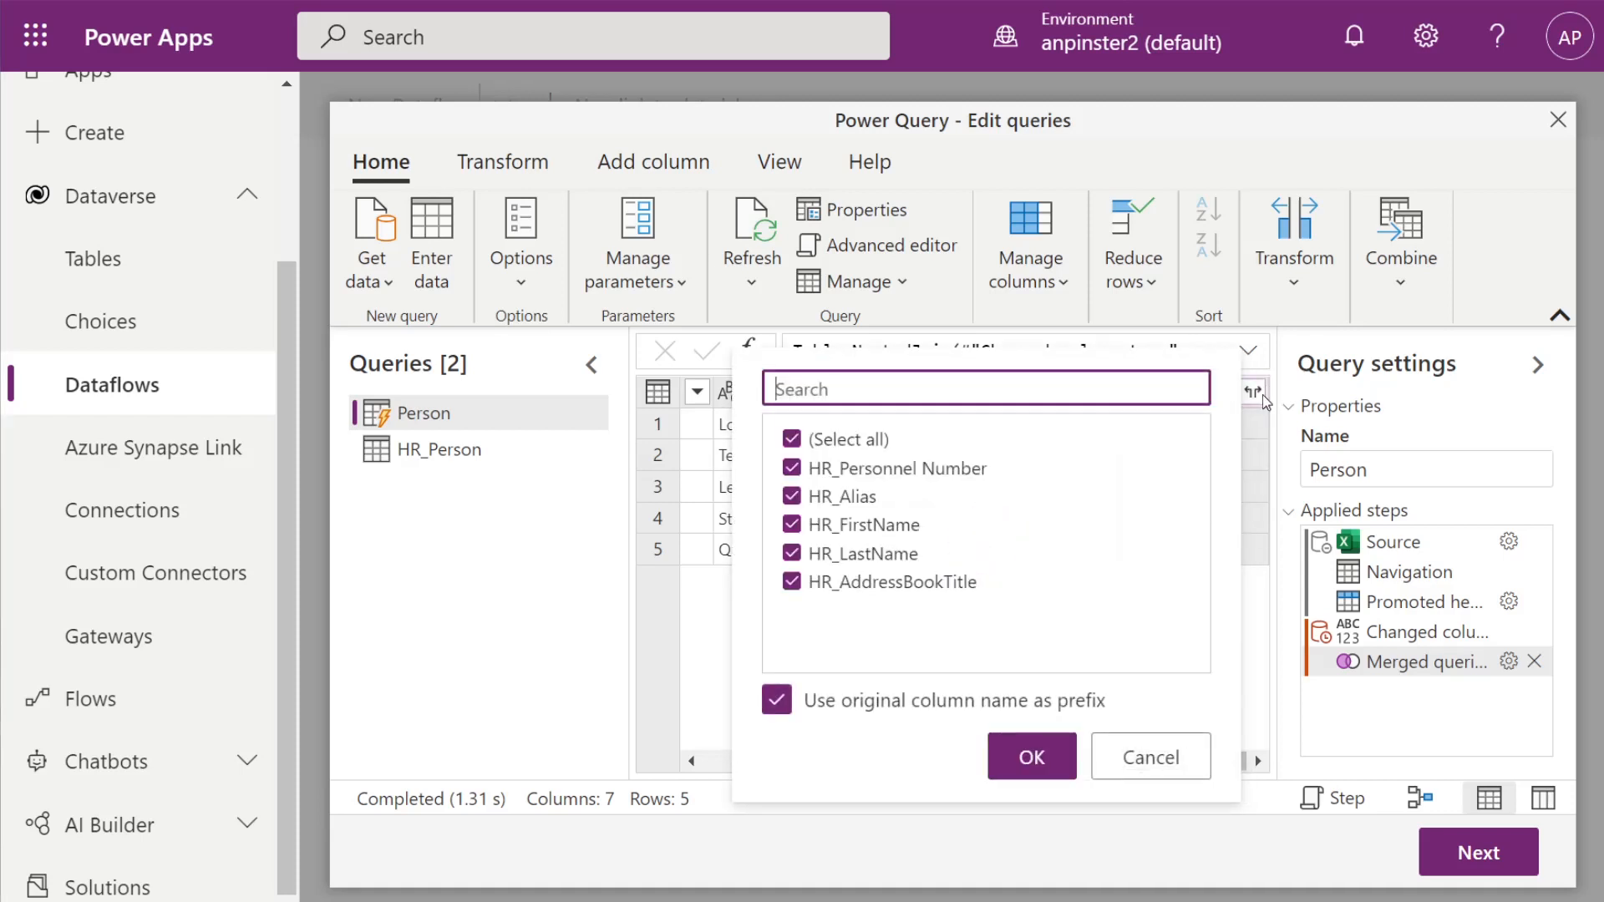
pyautogui.click(793, 441)
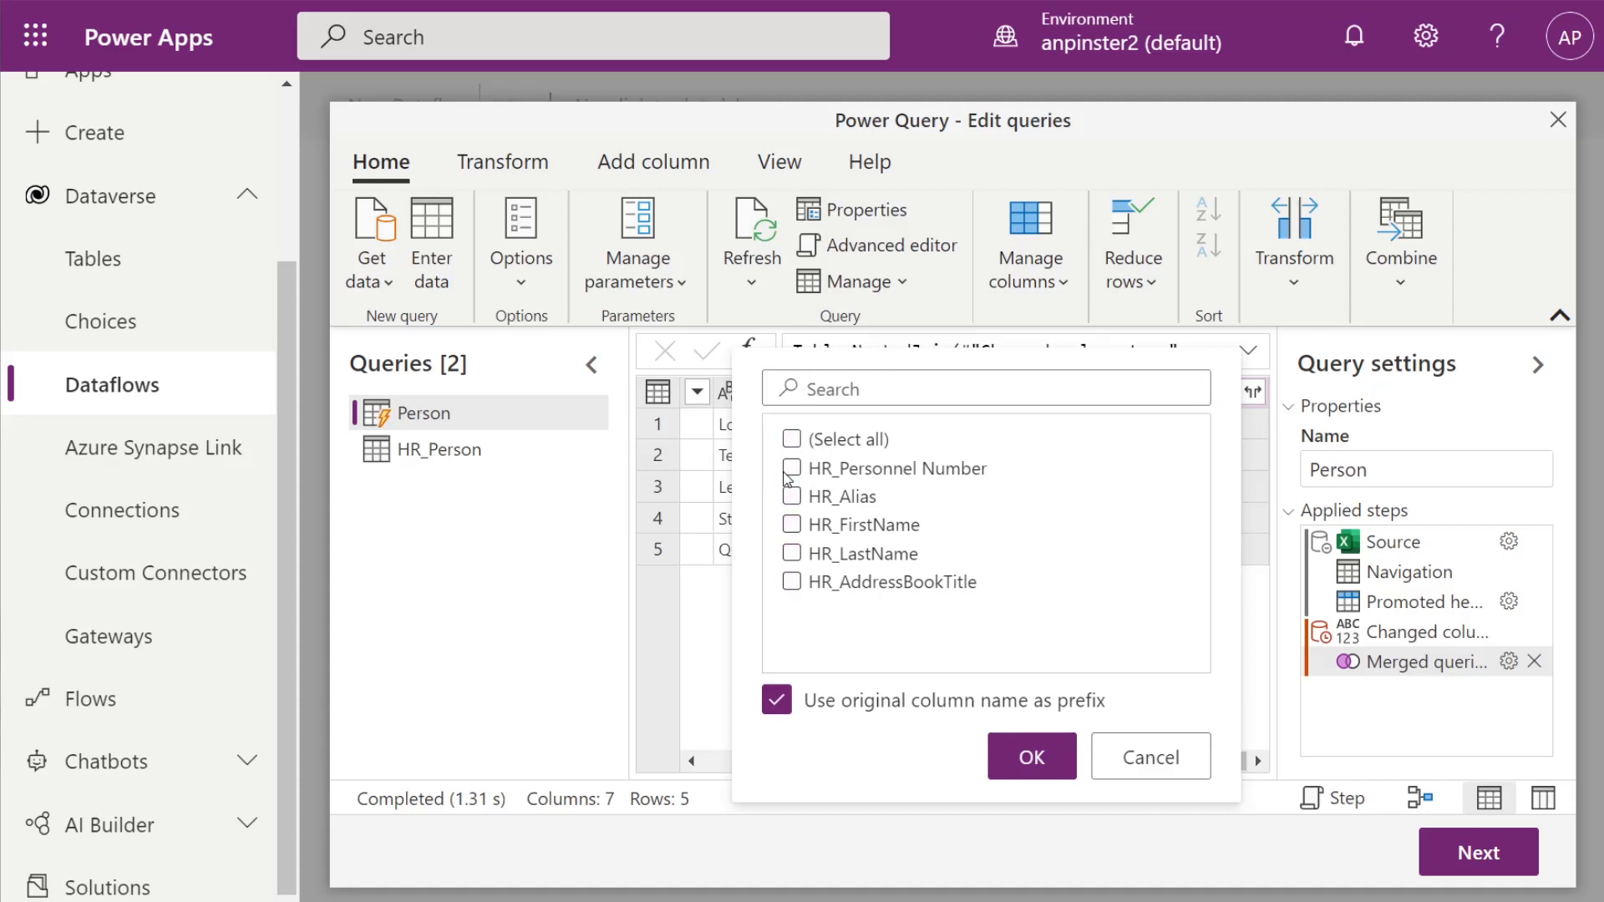
pyautogui.click(791, 468)
pyautogui.click(1035, 757)
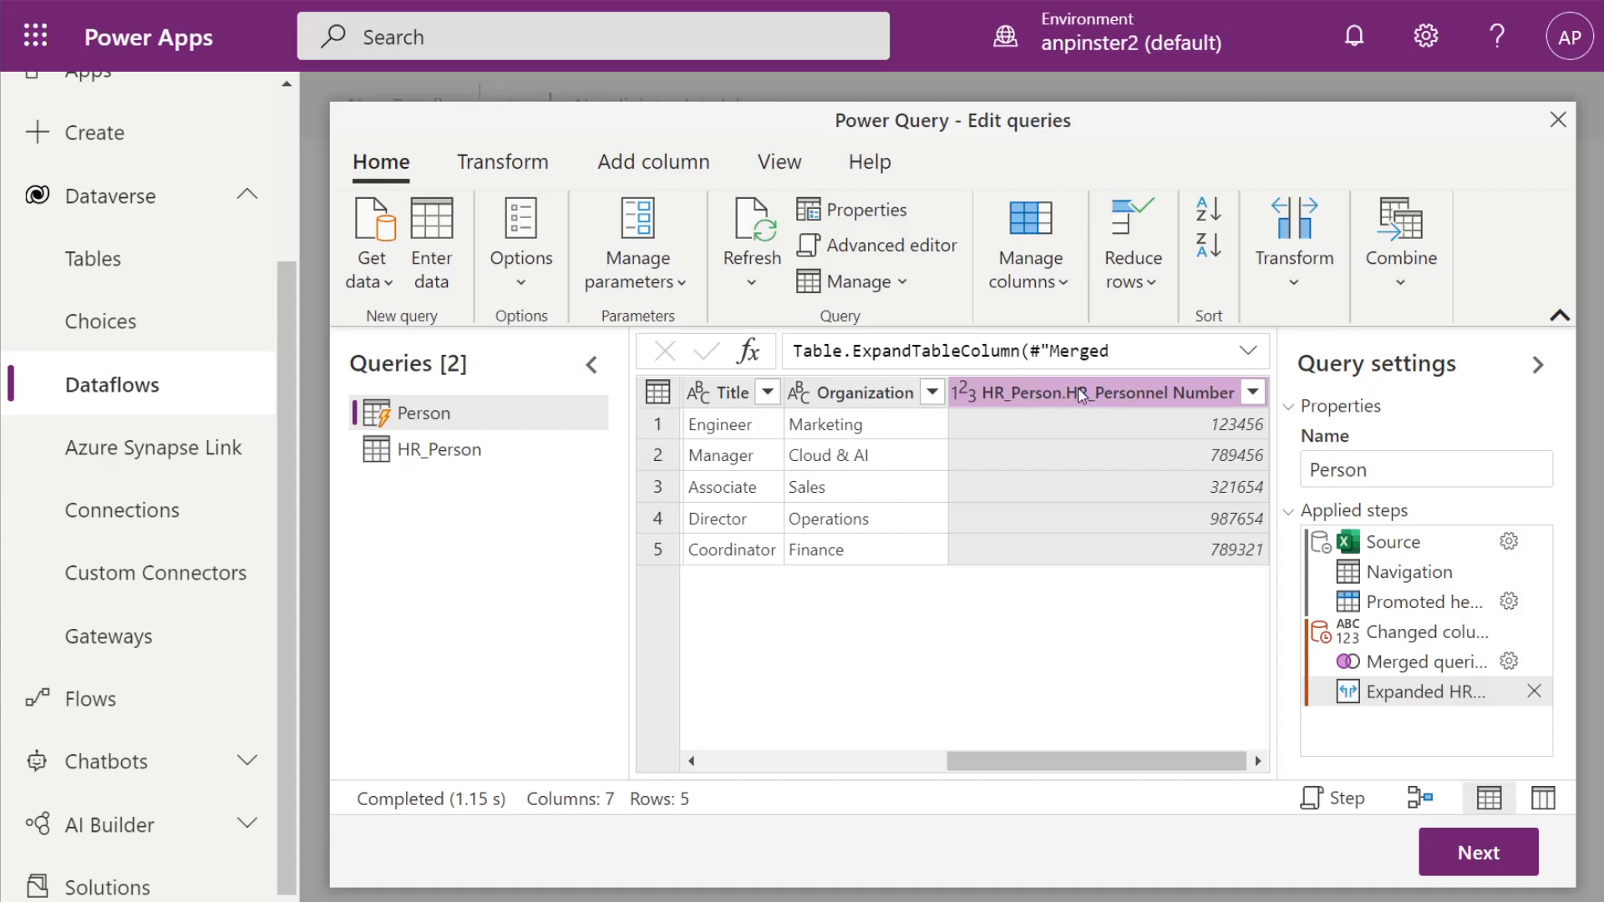
# - Proceed from query editing to table mapping and set the HR_Person query to Do not load
pyautogui.click(462, 455)
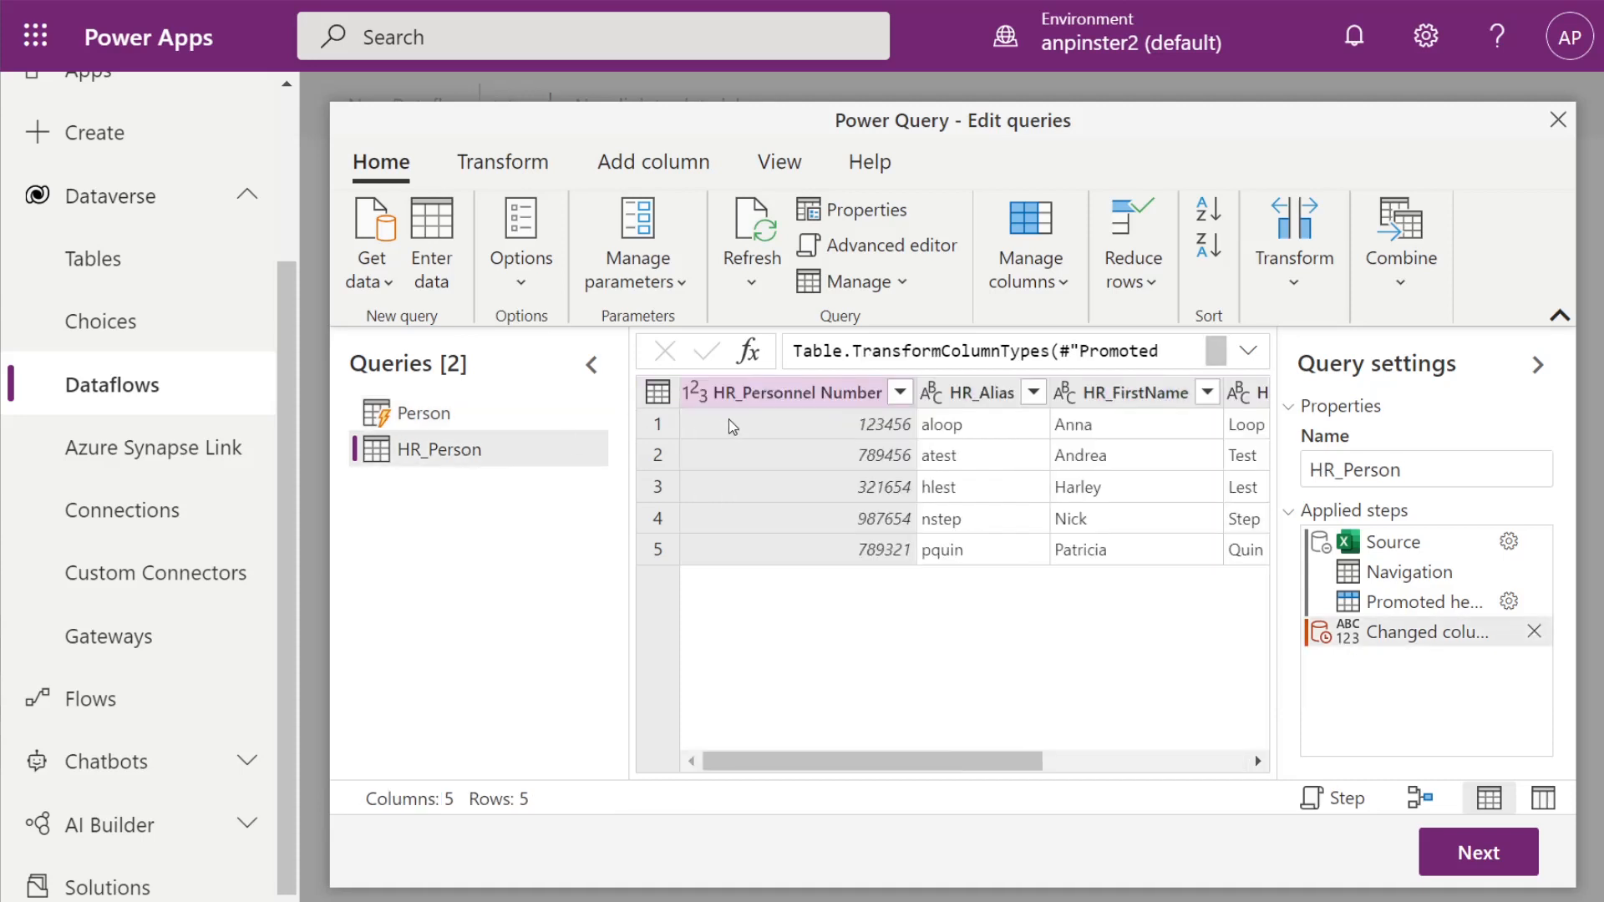
pyautogui.click(428, 417)
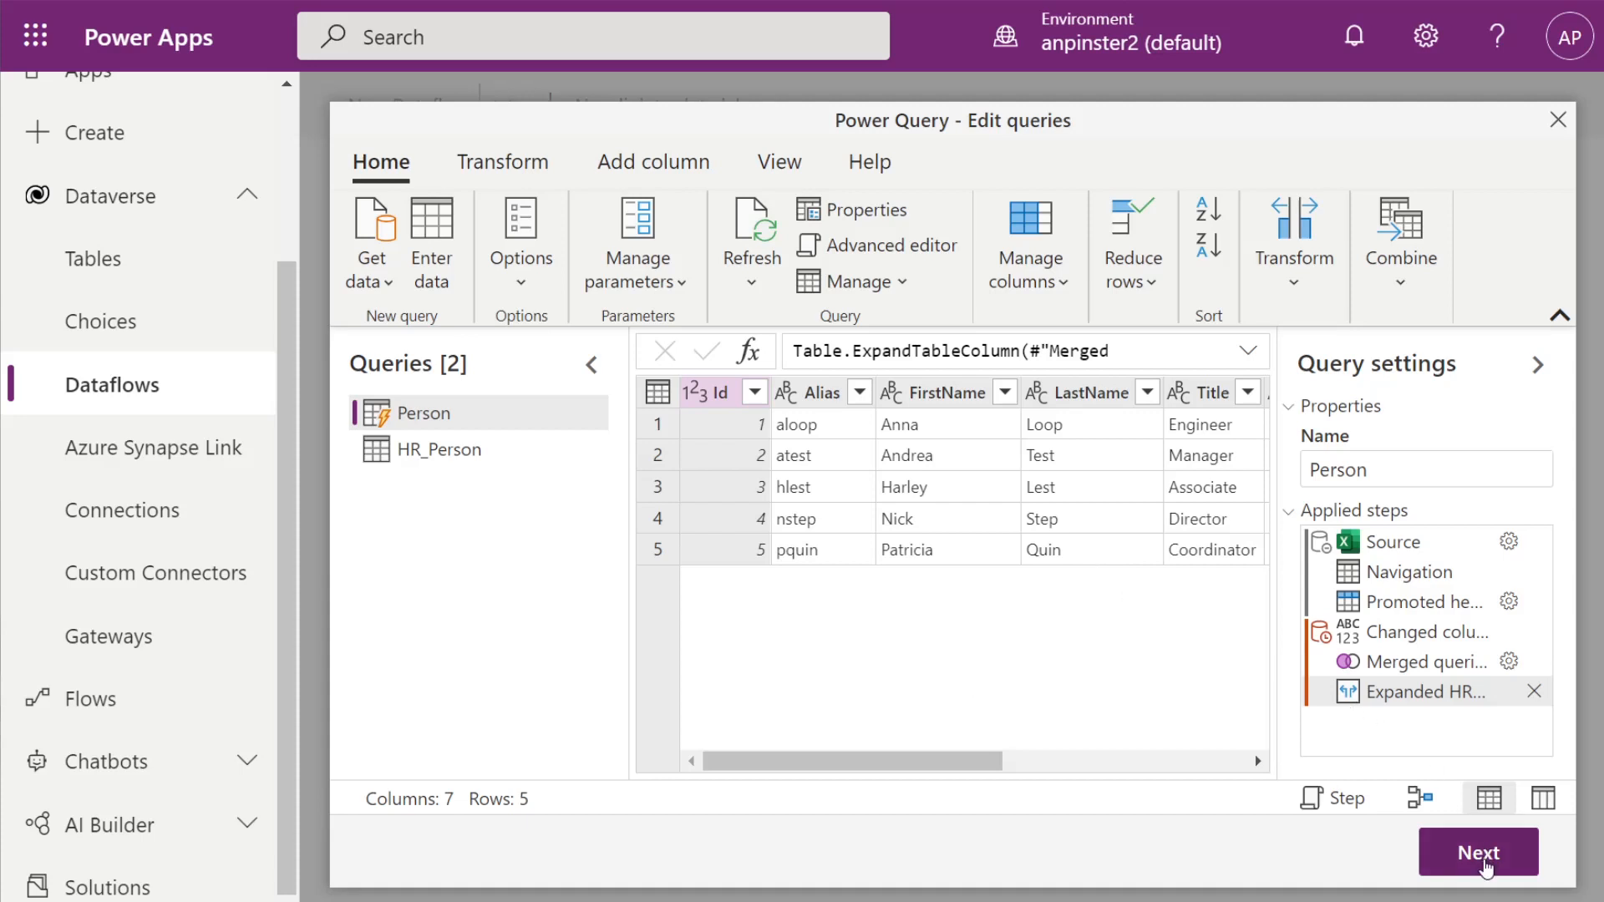
pyautogui.click(1483, 855)
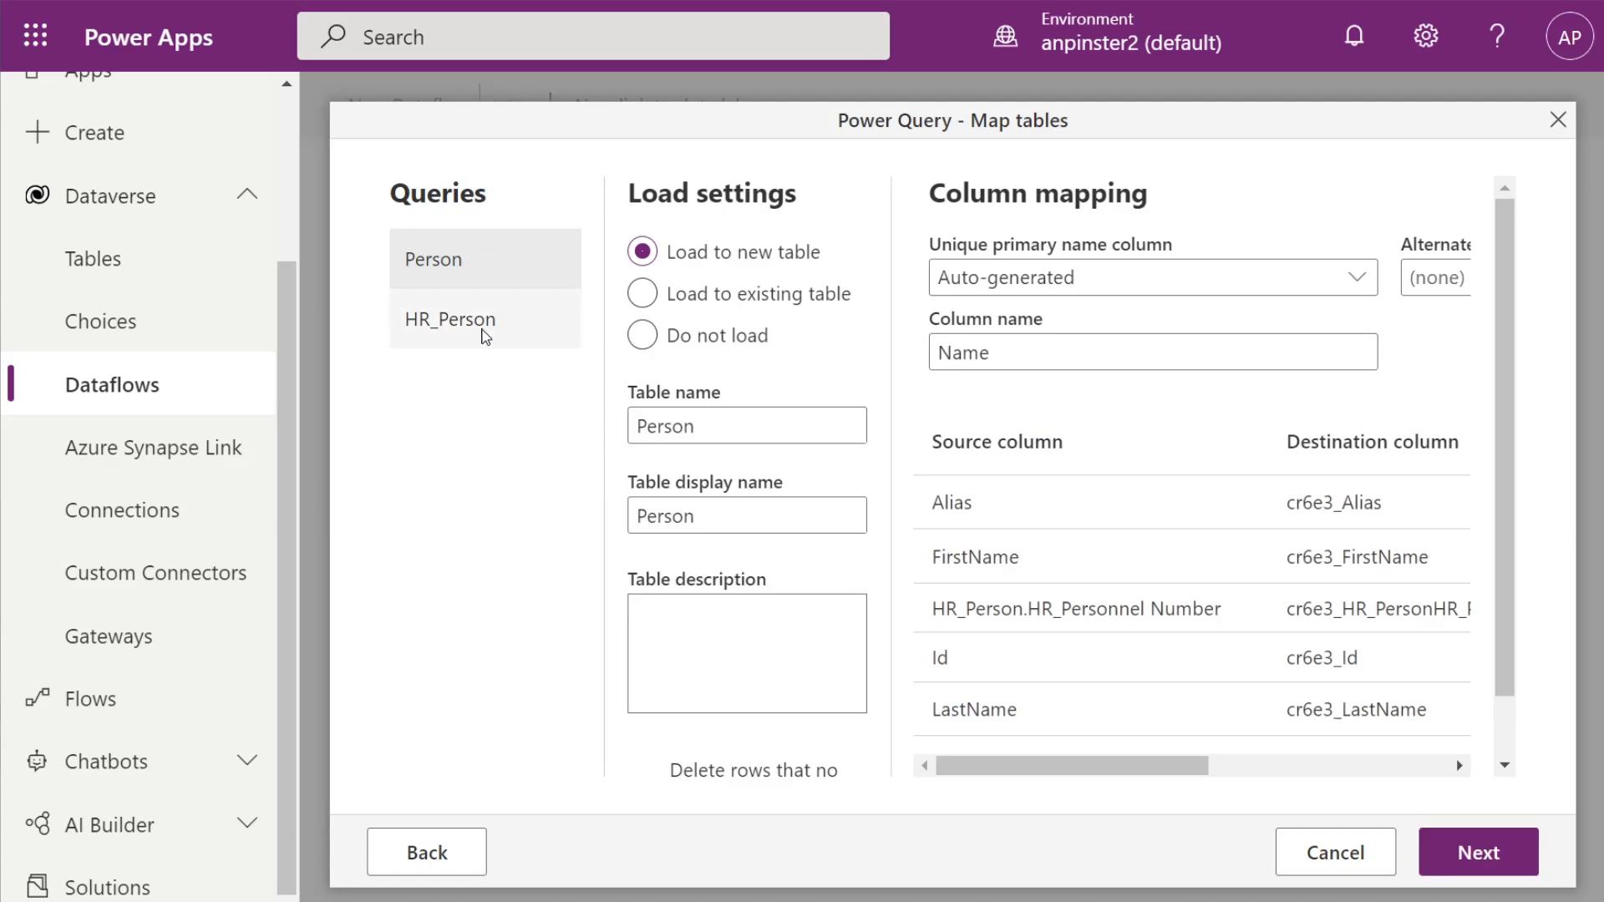
pyautogui.click(484, 334)
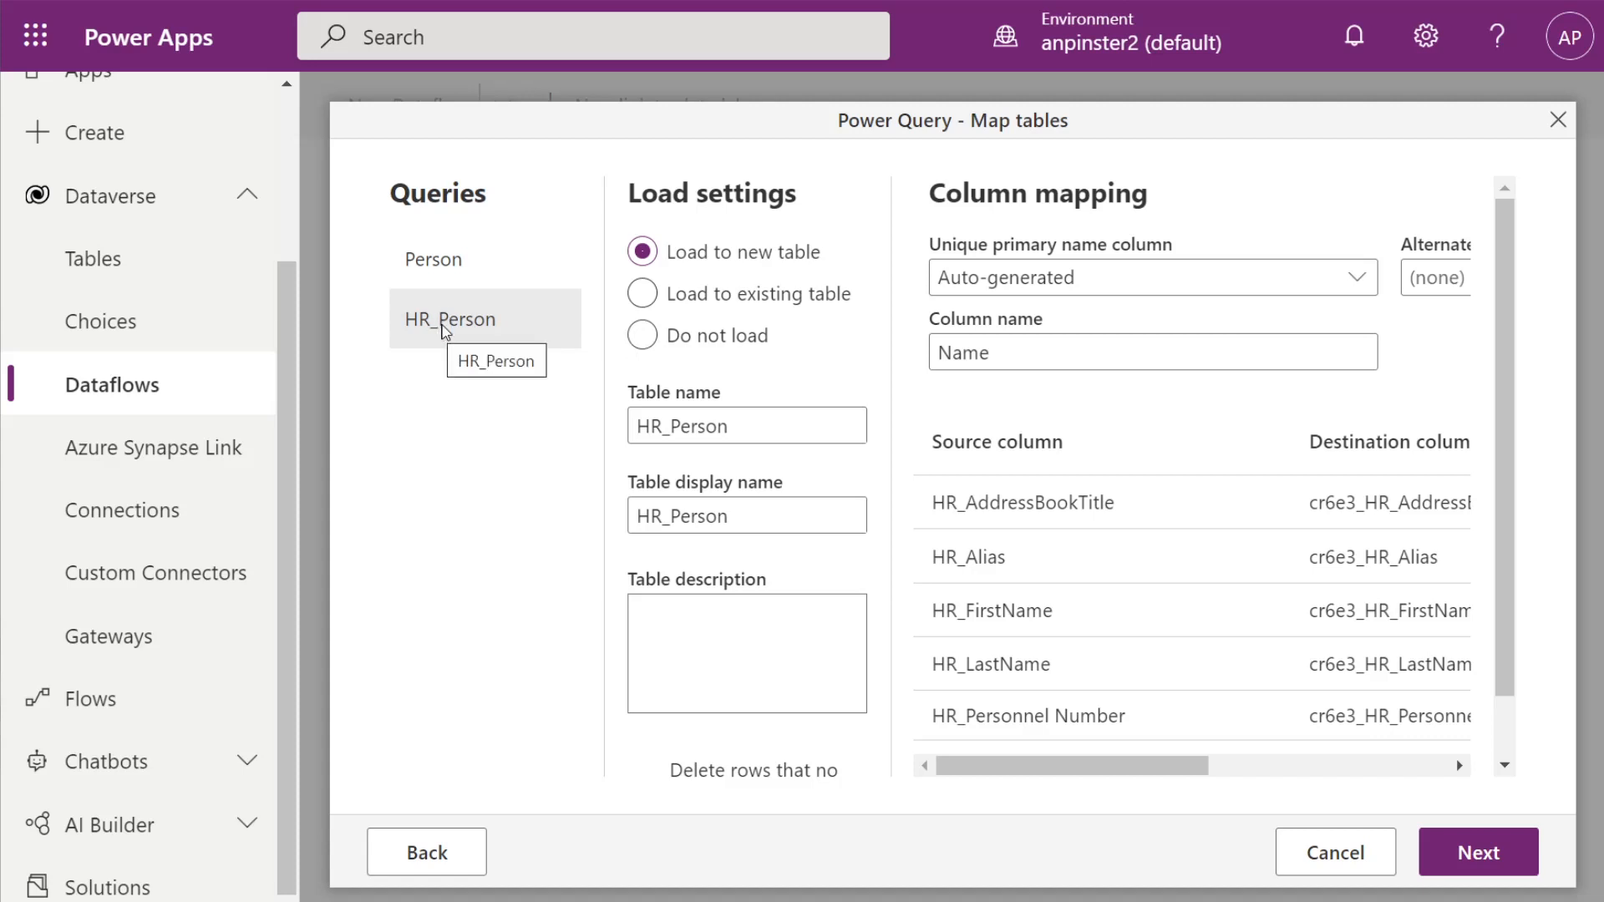
pyautogui.click(643, 337)
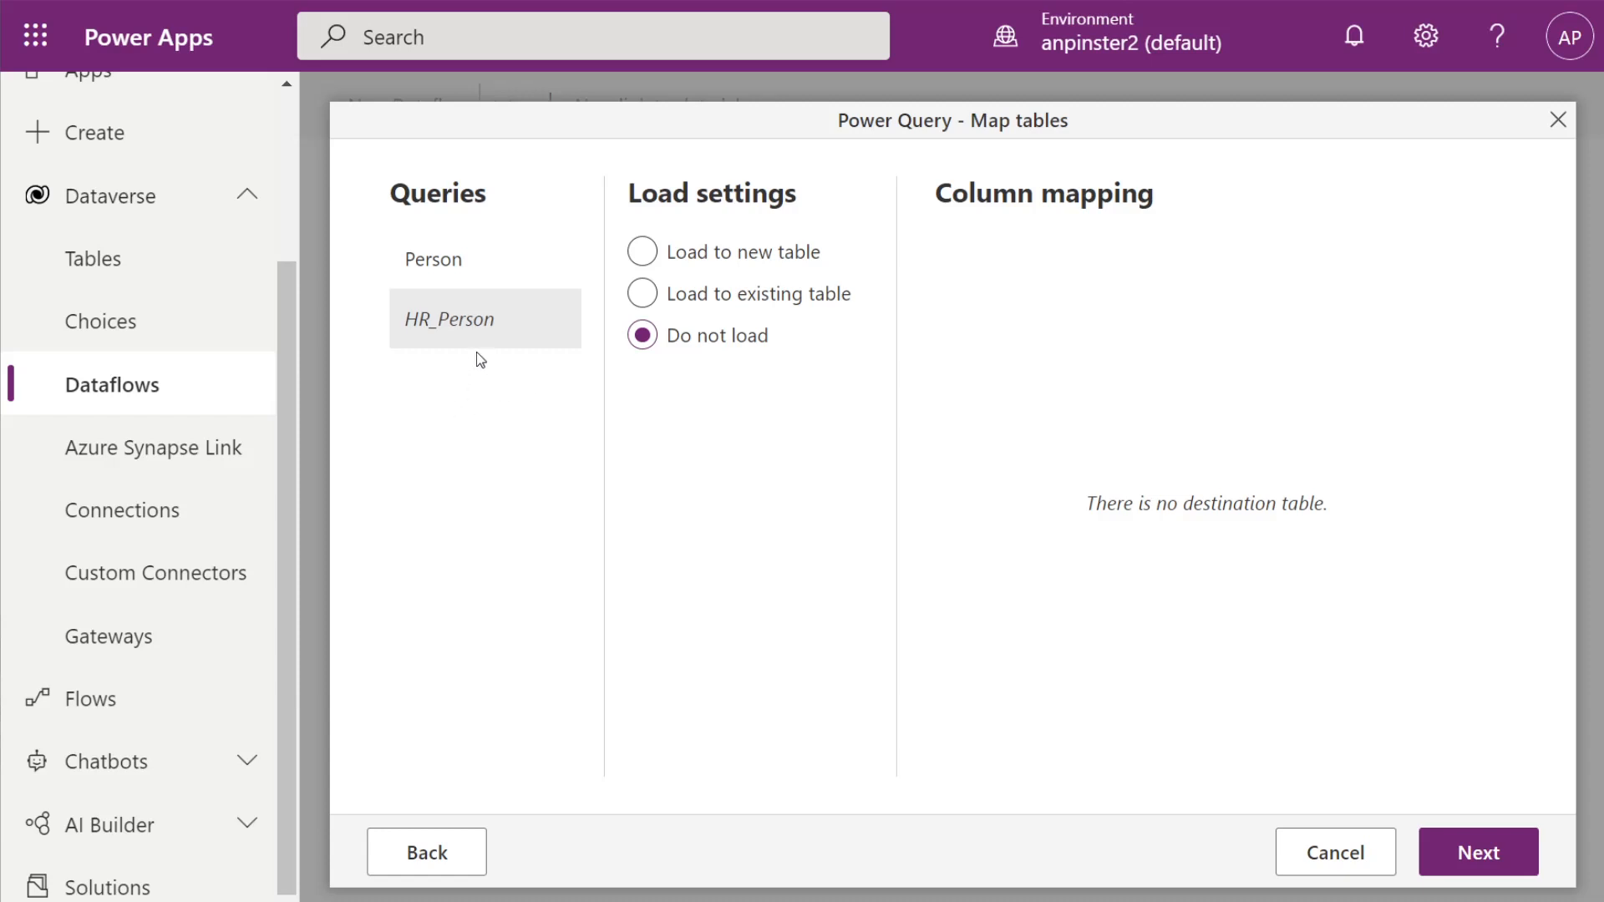
# - Set the Person query to load to the existing table aps_Person and widen the browser window
pyautogui.click(462, 262)
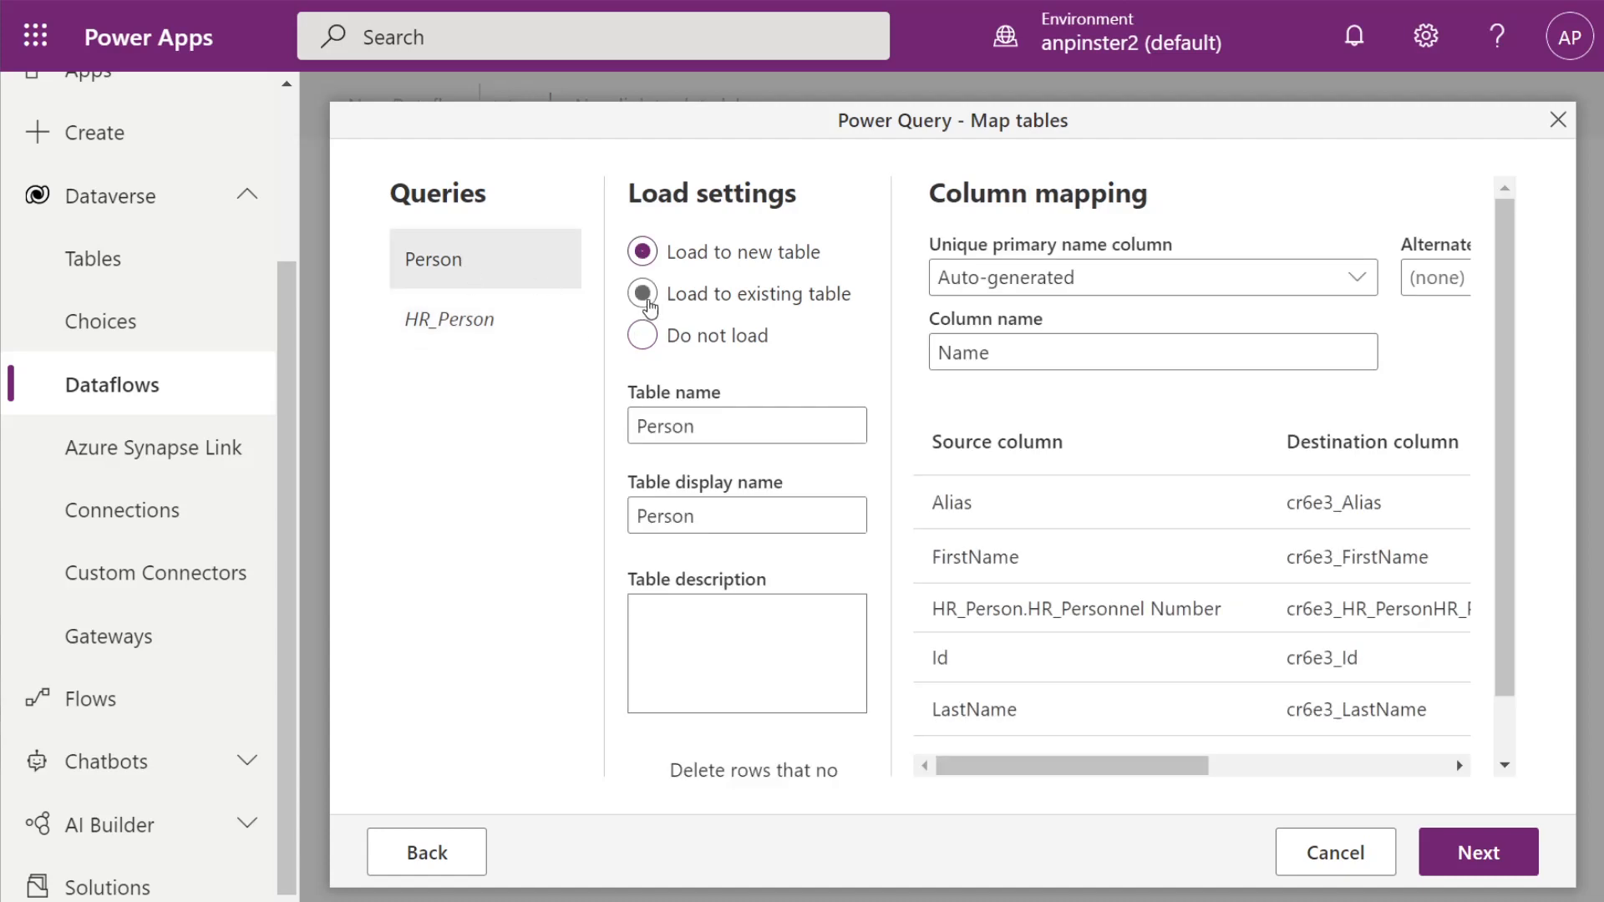
pyautogui.click(648, 301)
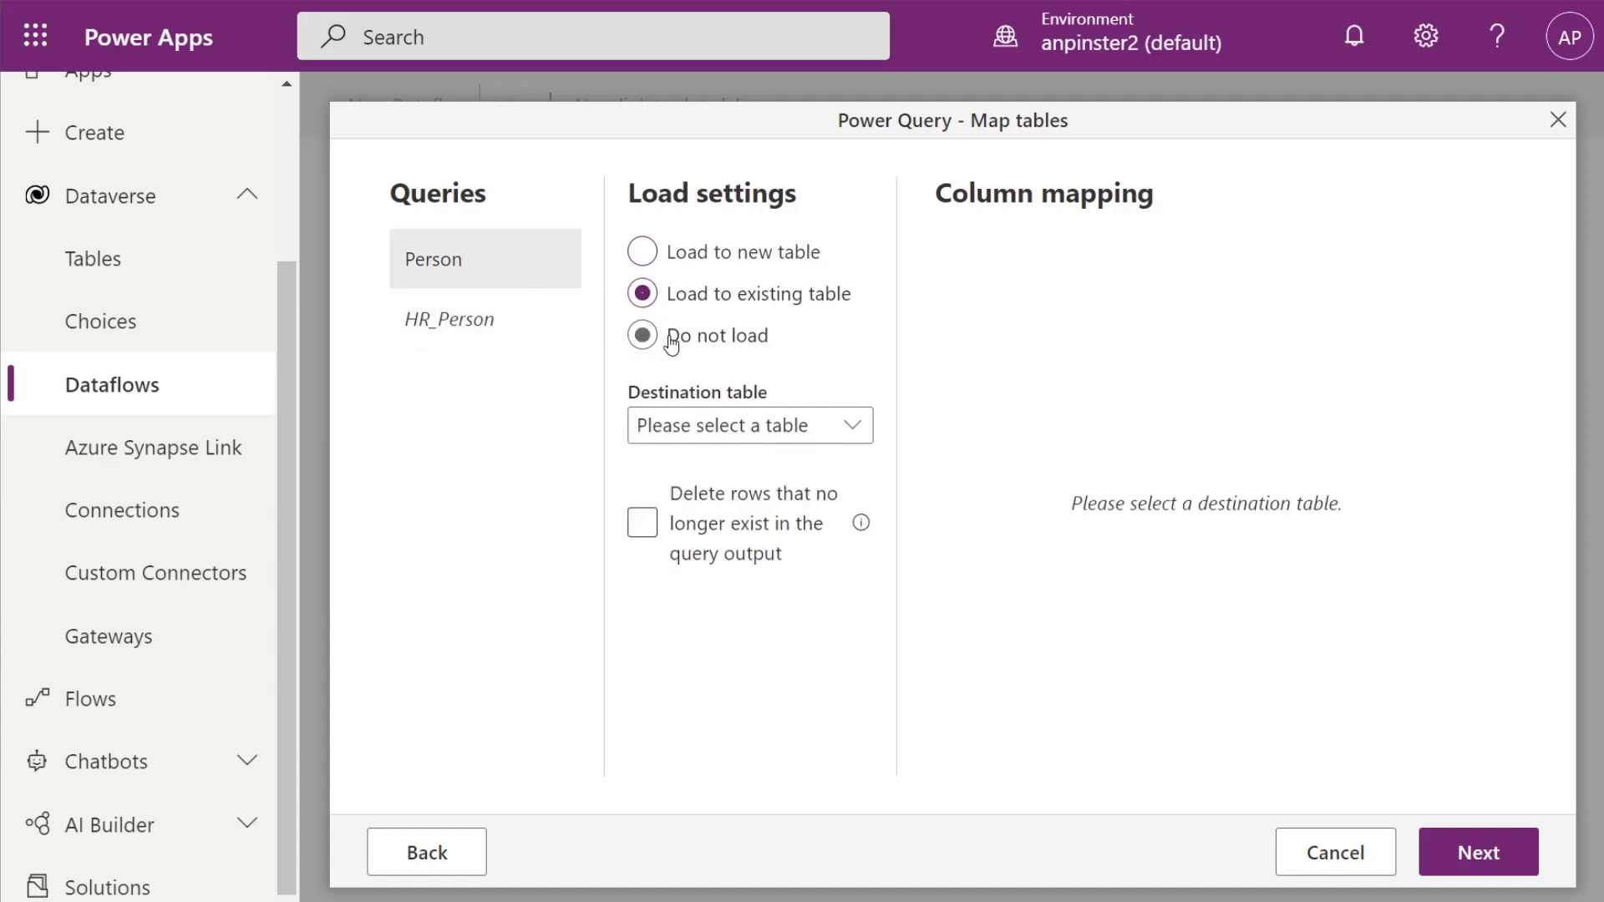
pyautogui.click(848, 435)
pyautogui.moveTo(863, 487); pyautogui.dragTo(864, 554)
pyautogui.scroll(-2, 779, 614)
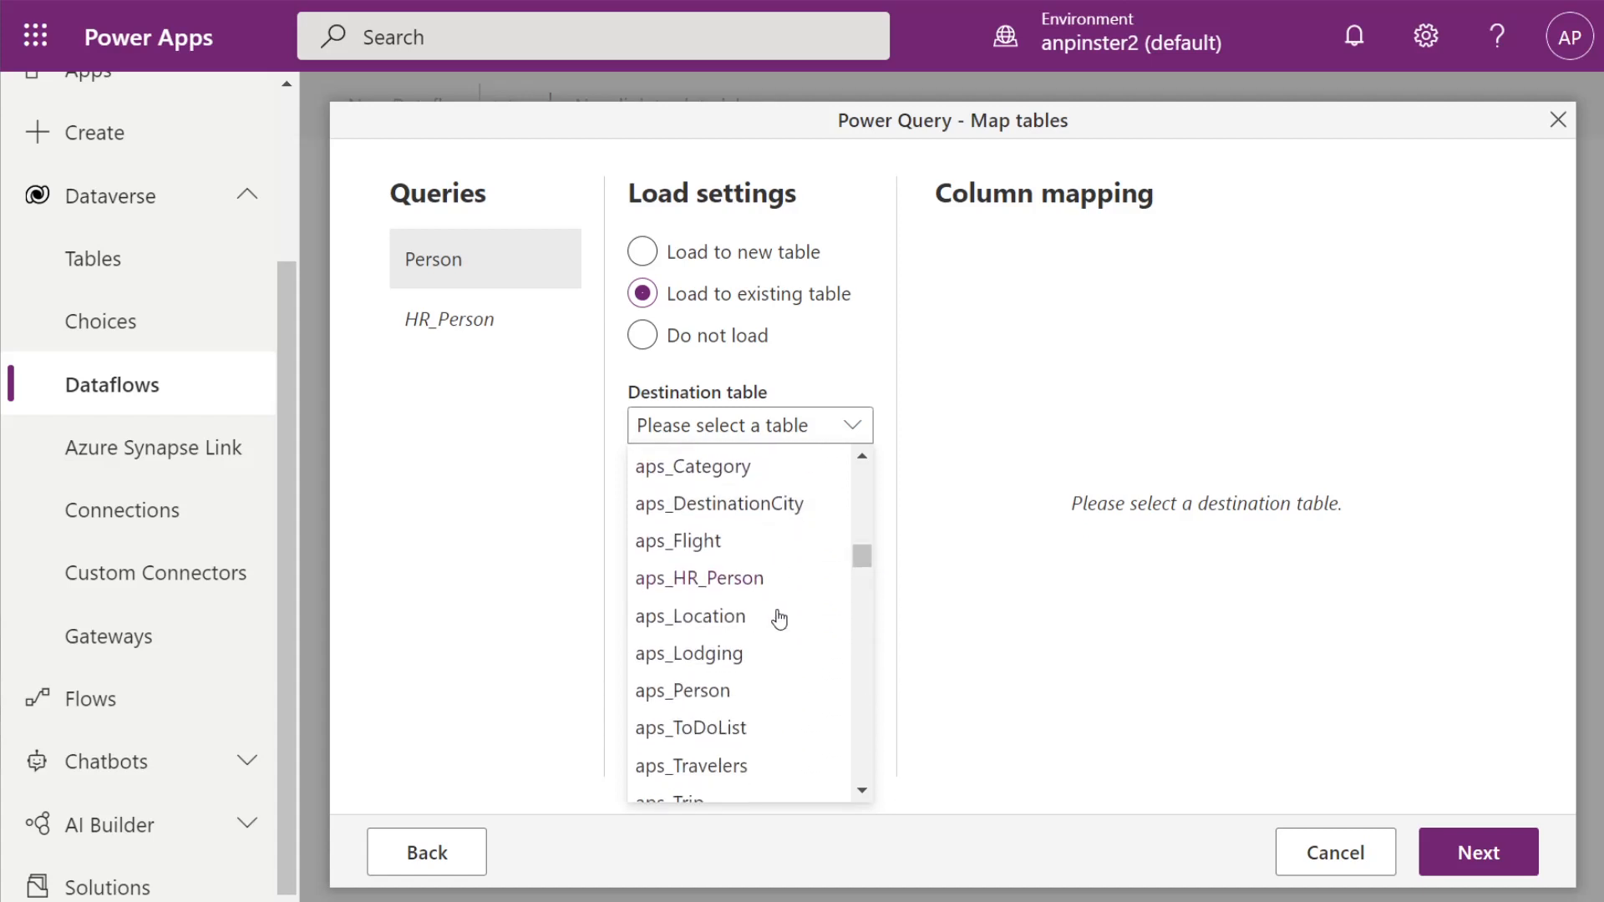
pyautogui.click(744, 688)
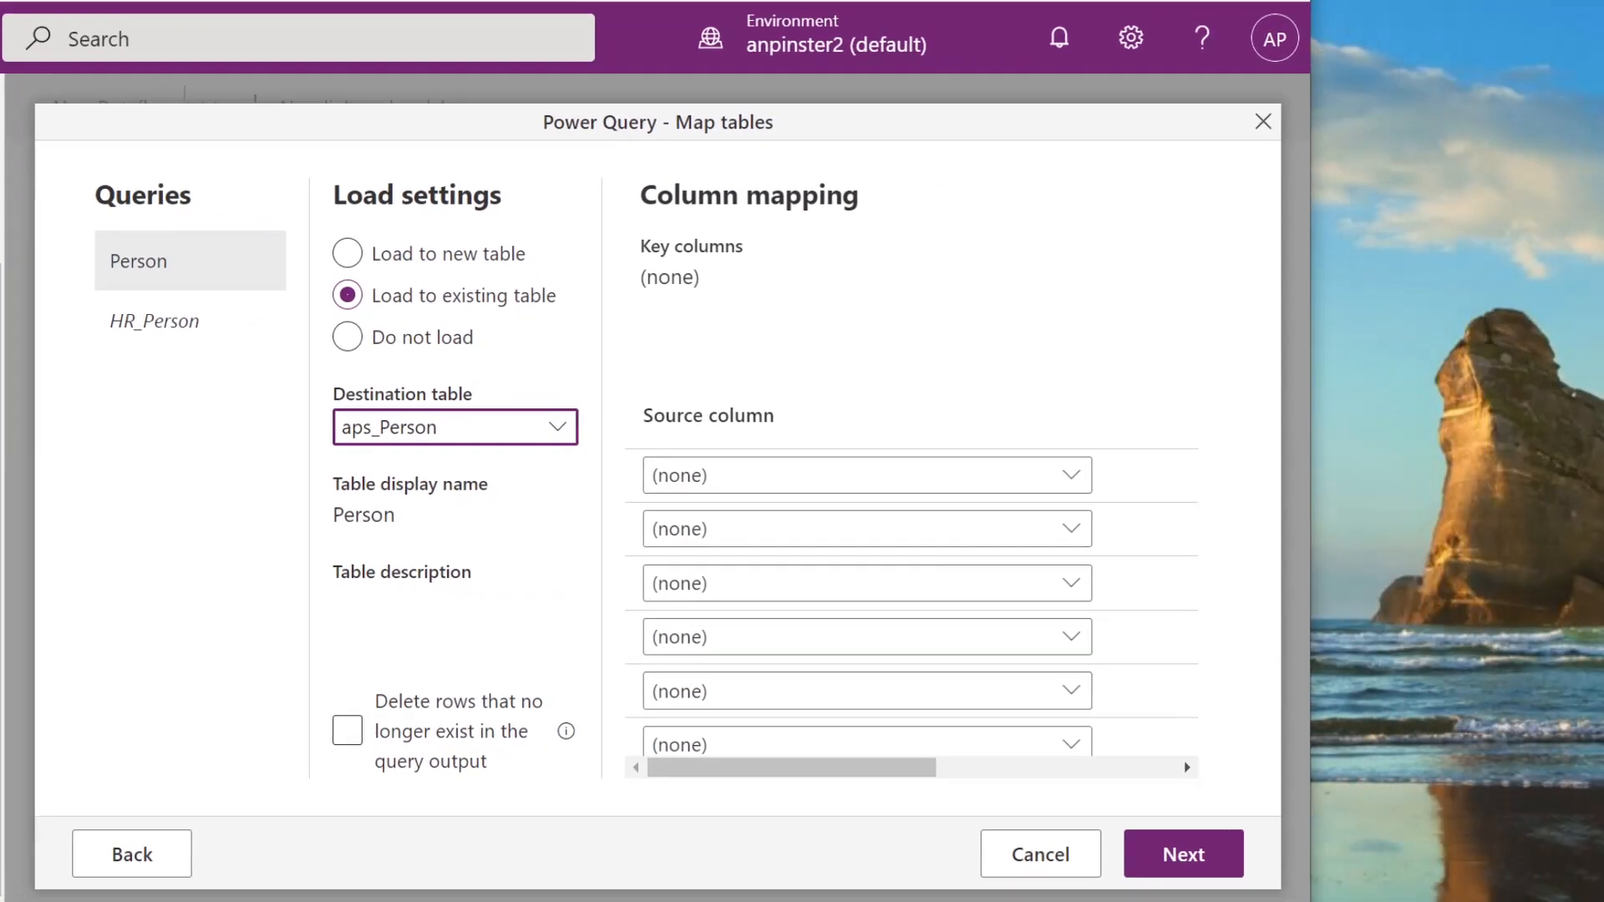
pyautogui.moveTo(1290, 92); pyautogui.dragTo(1596, 102)
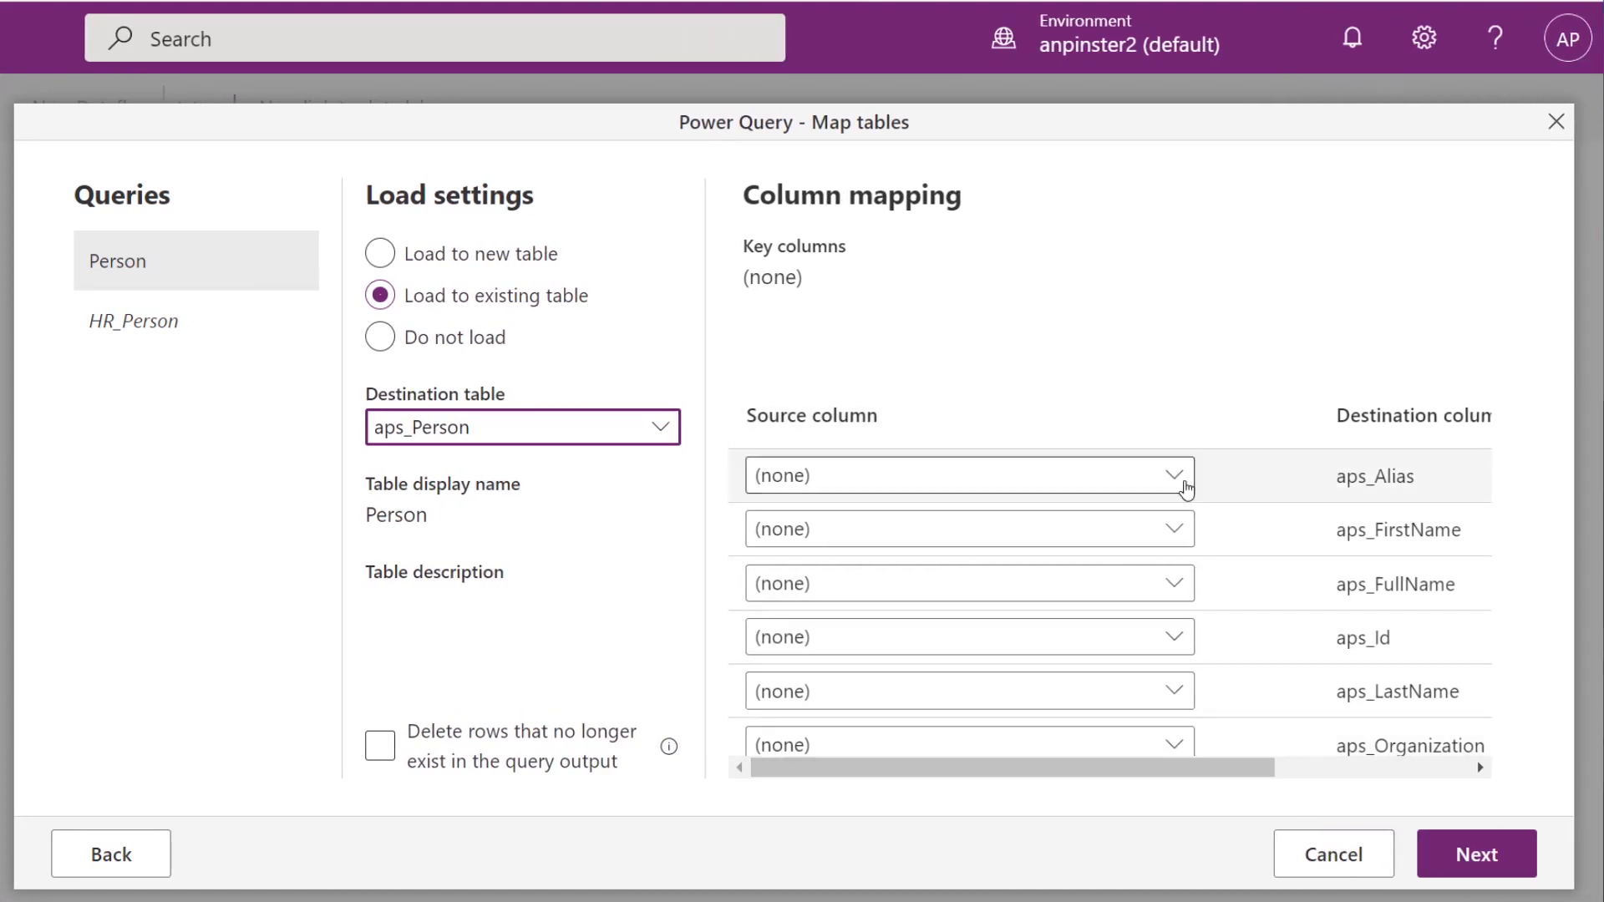
# - Map the source columns Alias and FirstName to aps_Alias and aps_FirstName, leaving aps_FullName unmapped
pyautogui.click(1183, 476)
pyautogui.click(1024, 548)
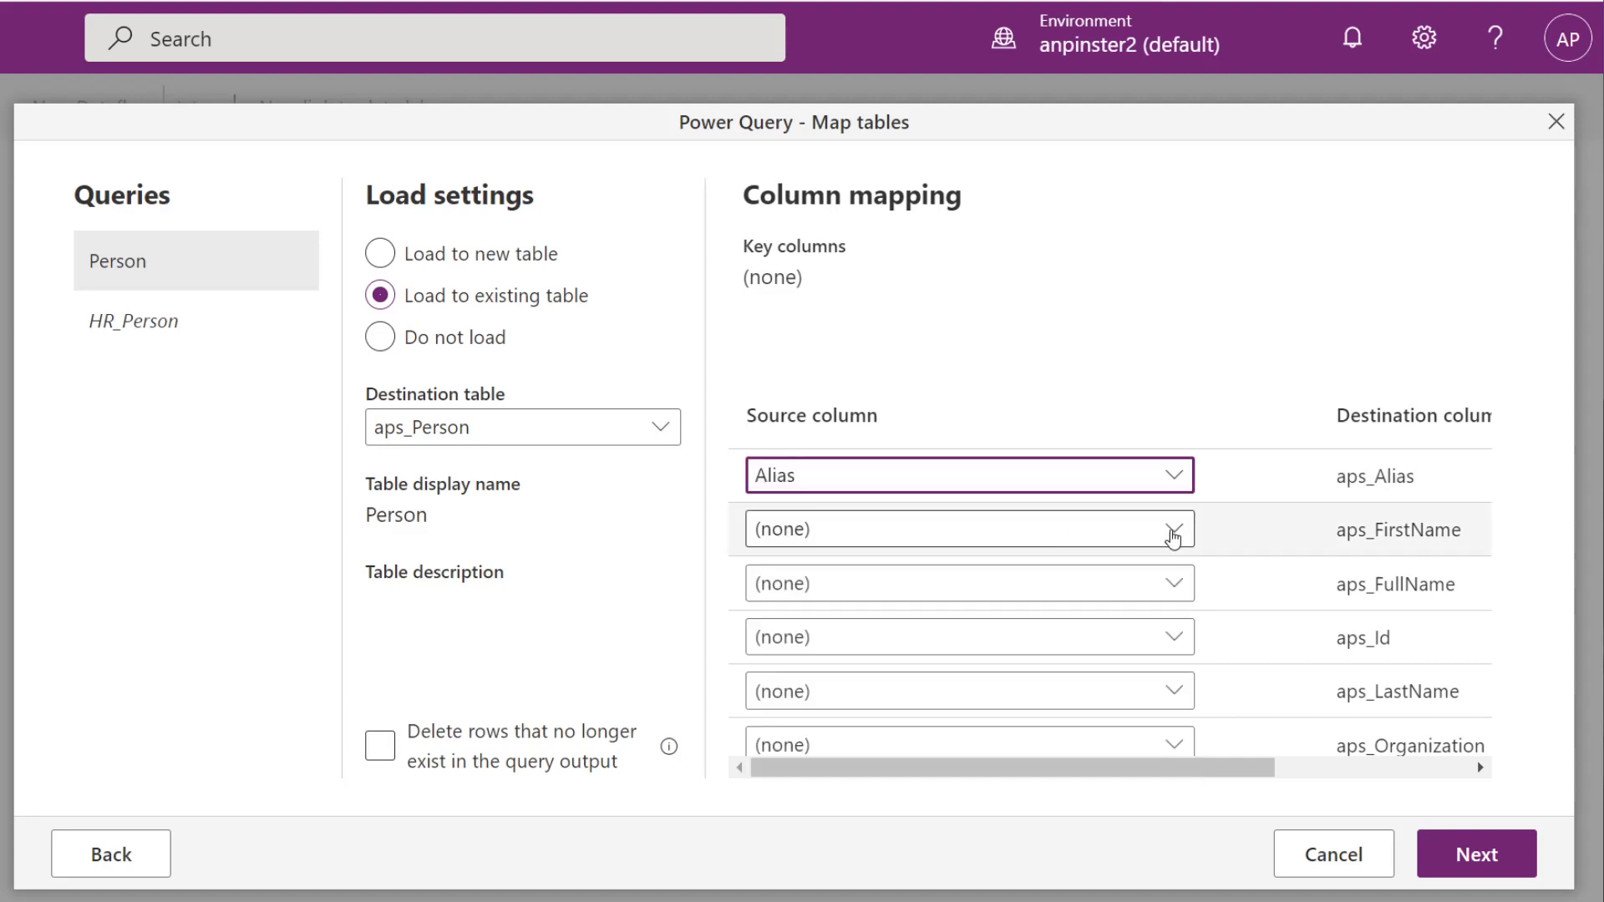
pyautogui.click(1173, 533)
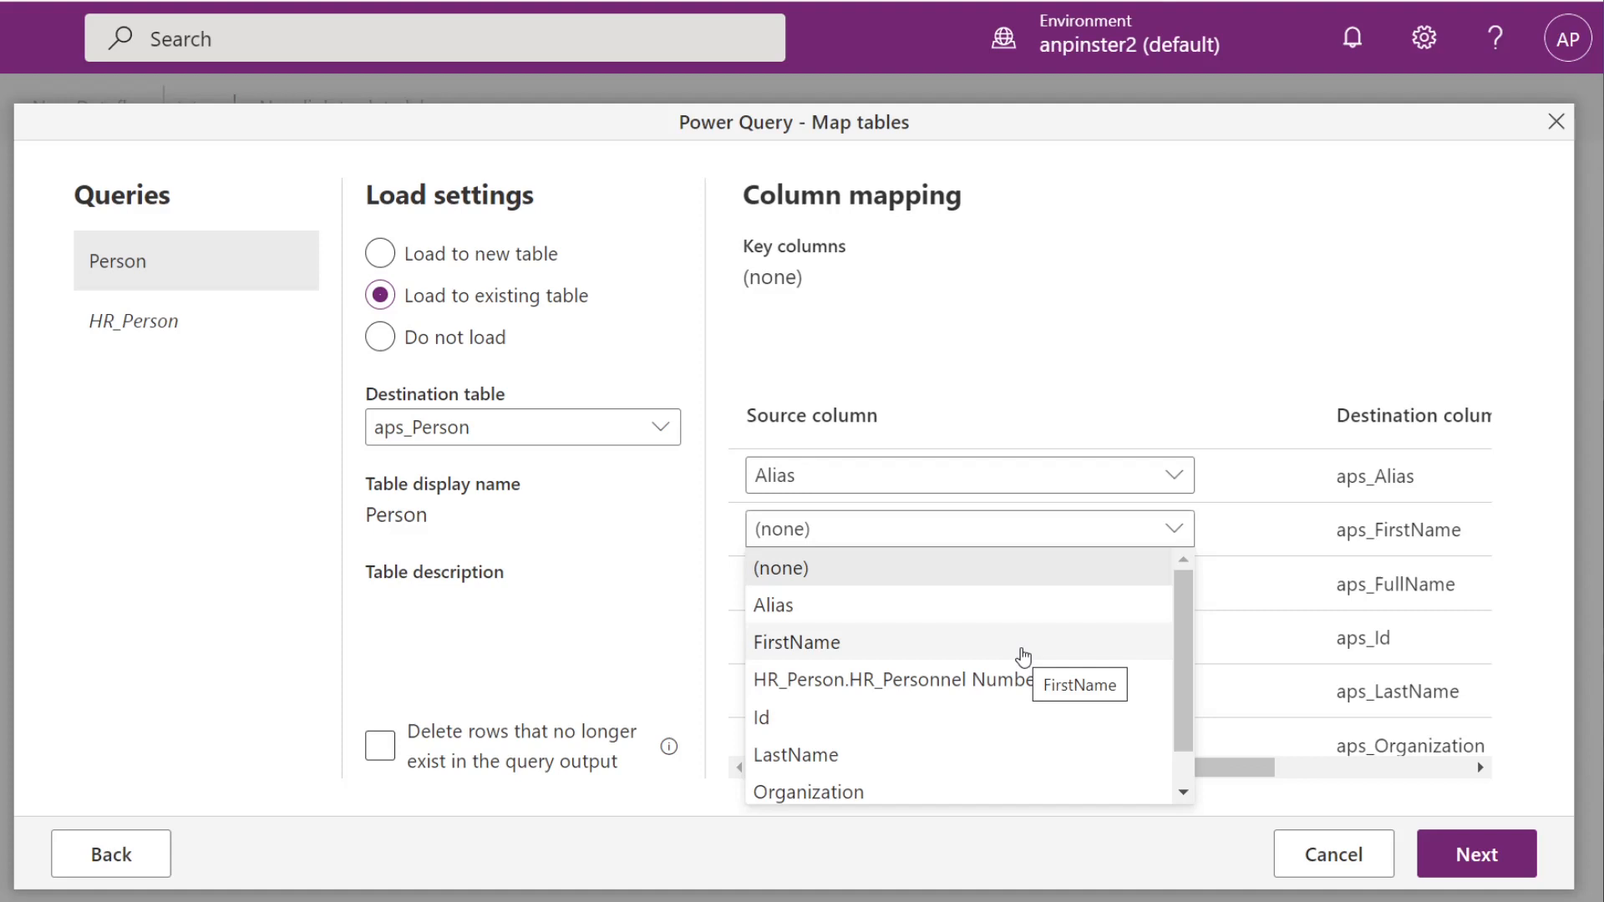
pyautogui.click(1020, 653)
pyautogui.click(1174, 586)
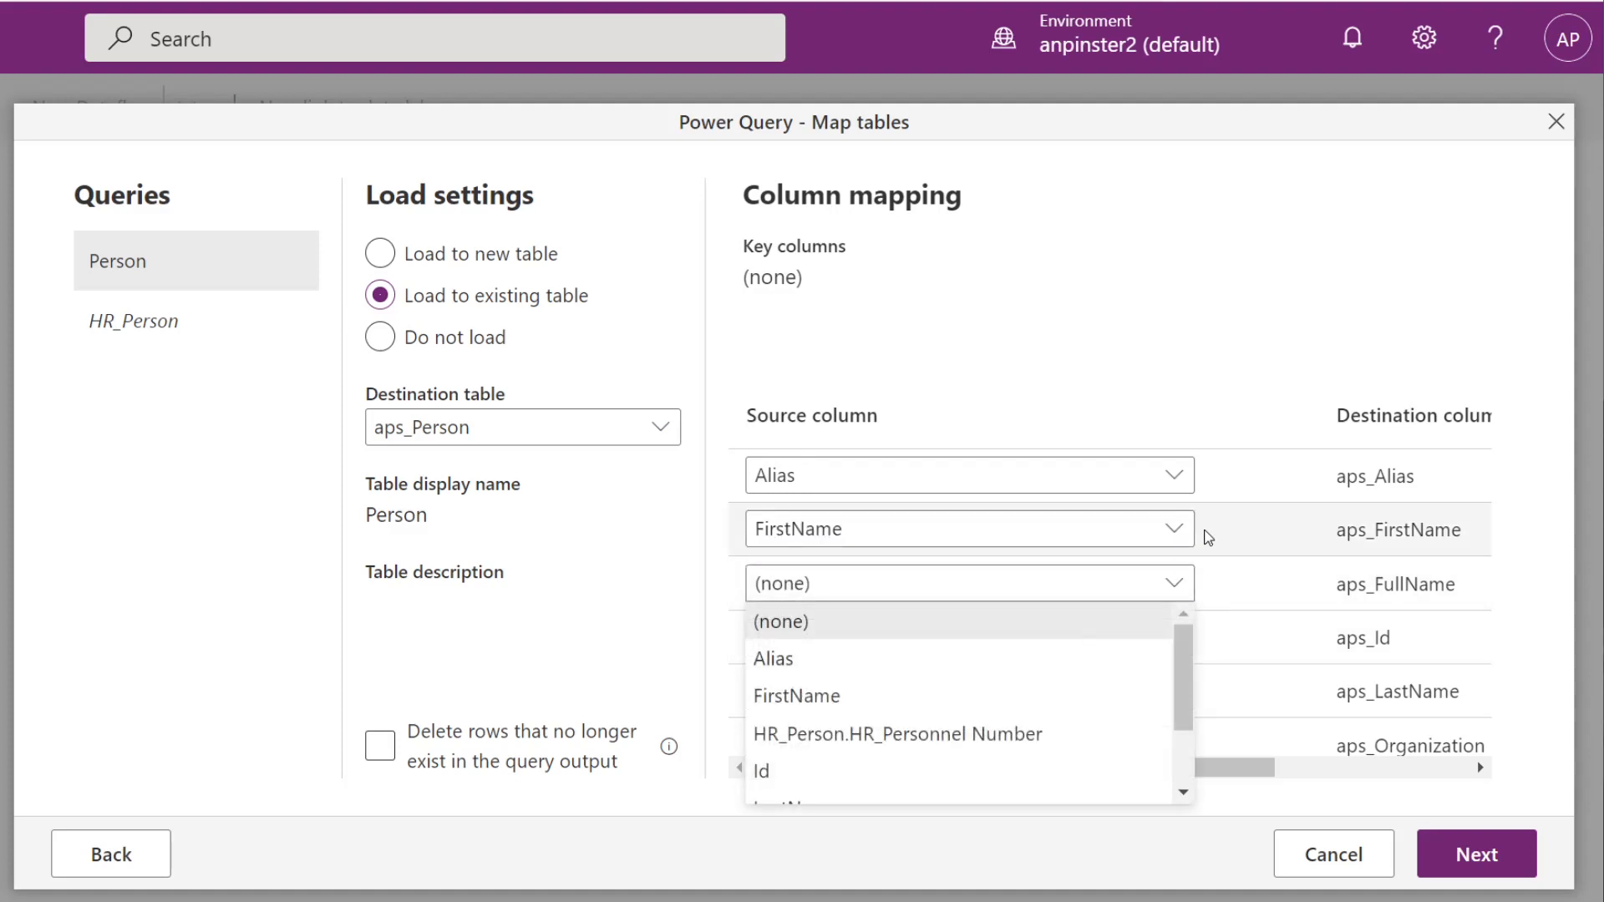
pyautogui.click(1267, 576)
# - Map the source columns Id, LastName and Organization to aps_Id, aps_LastName and aps_Organization
pyautogui.scroll(-1, 1253, 575)
pyautogui.click(1179, 568)
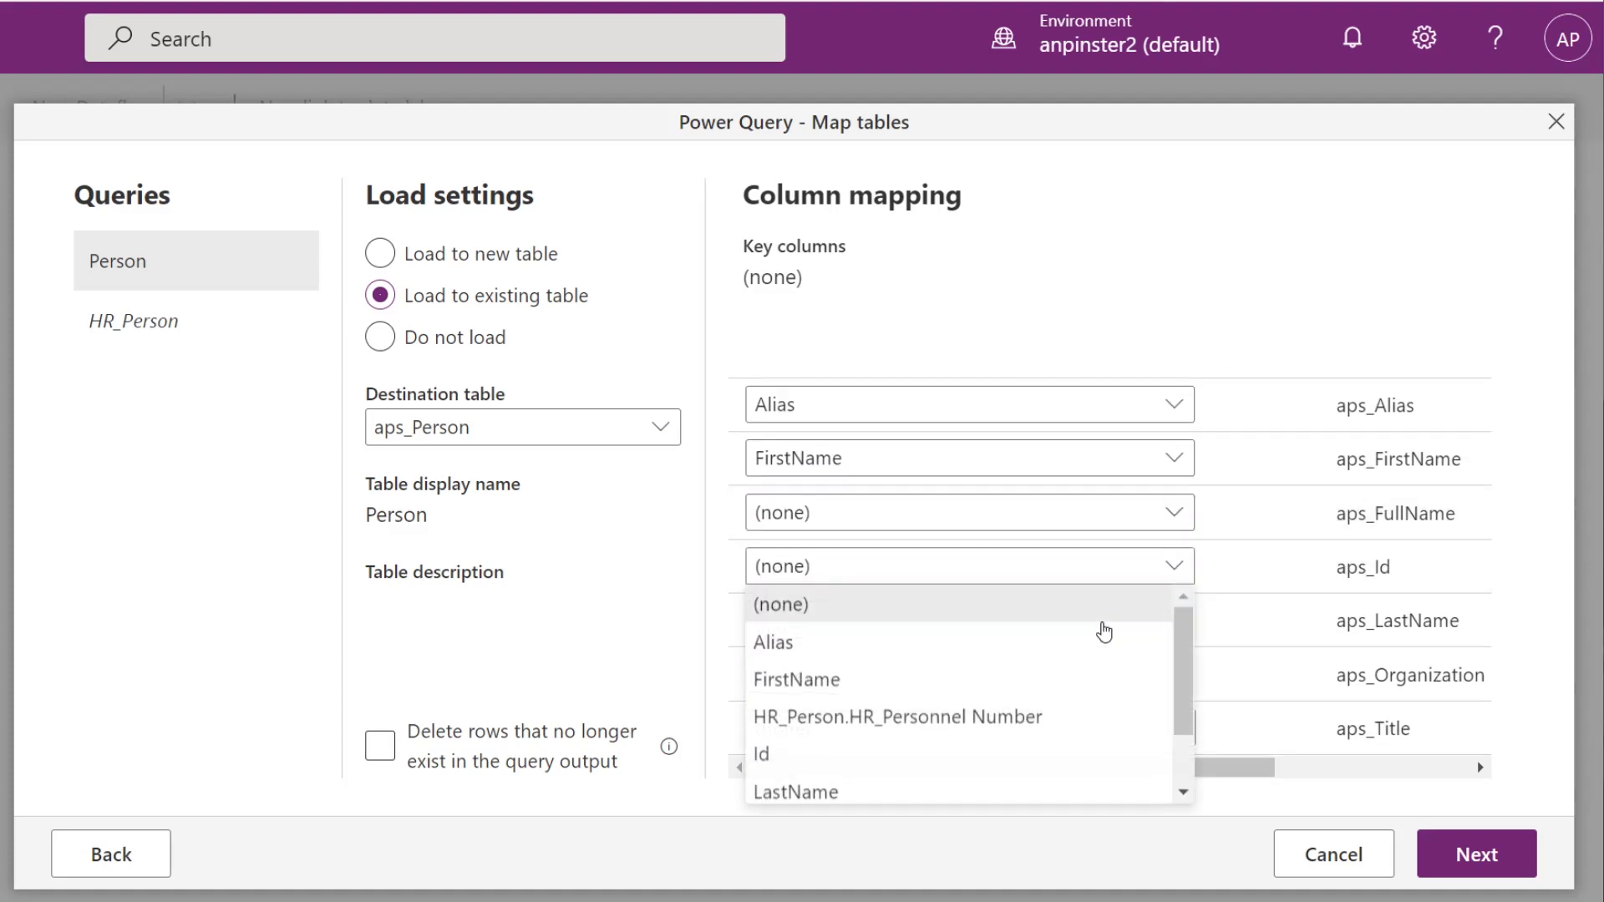
pyautogui.click(937, 752)
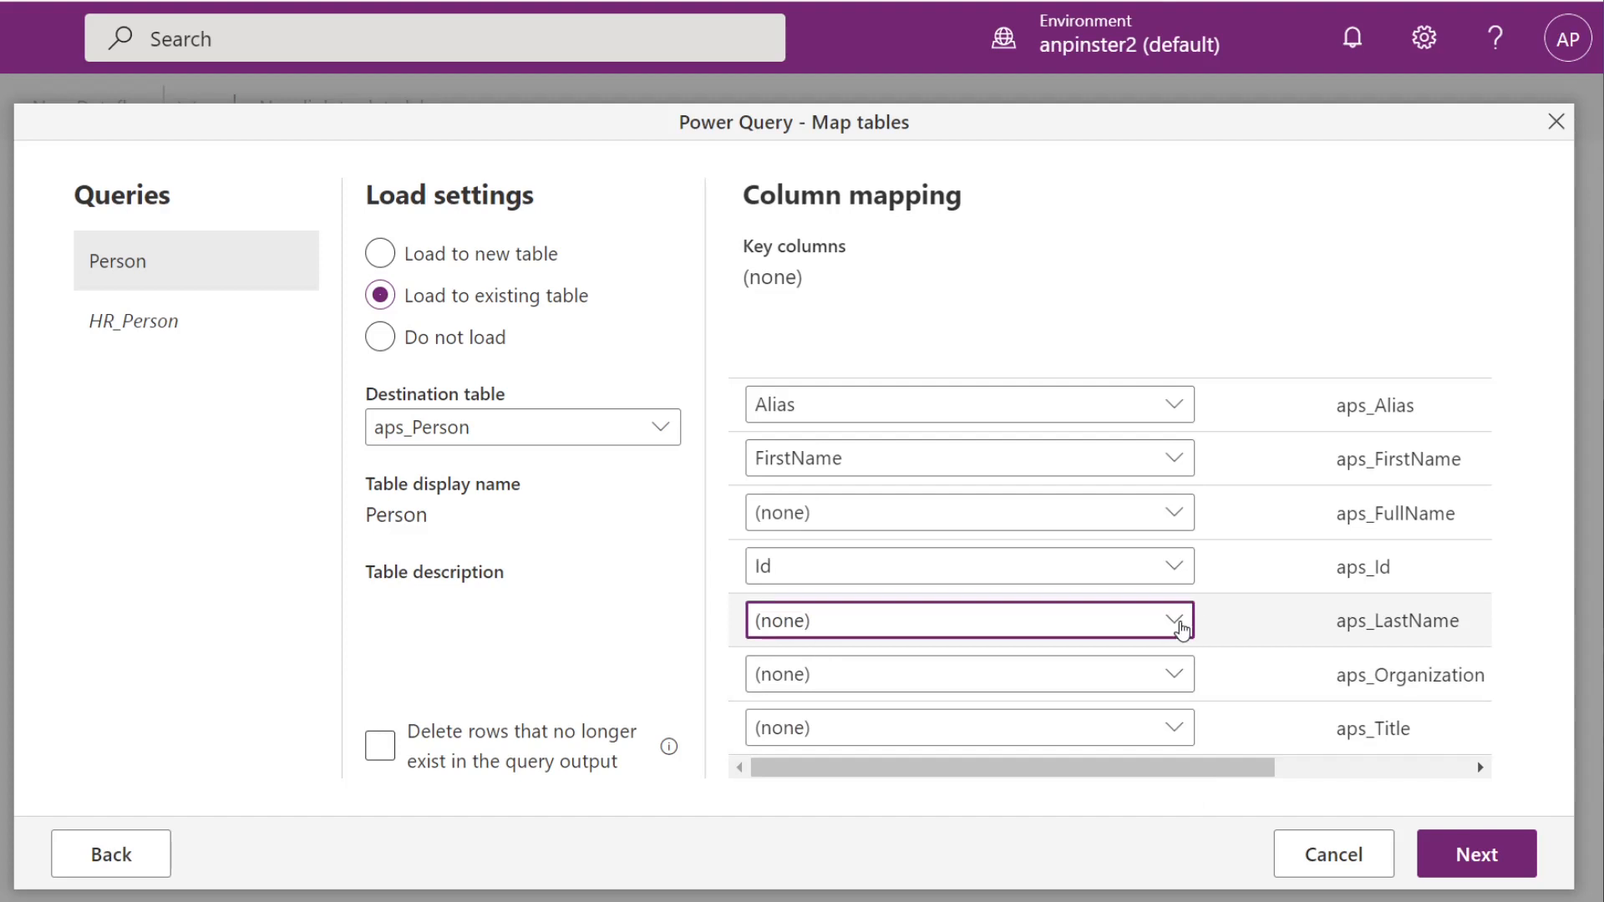
pyautogui.click(1176, 618)
pyautogui.scroll(-2, 988, 693)
pyautogui.click(952, 718)
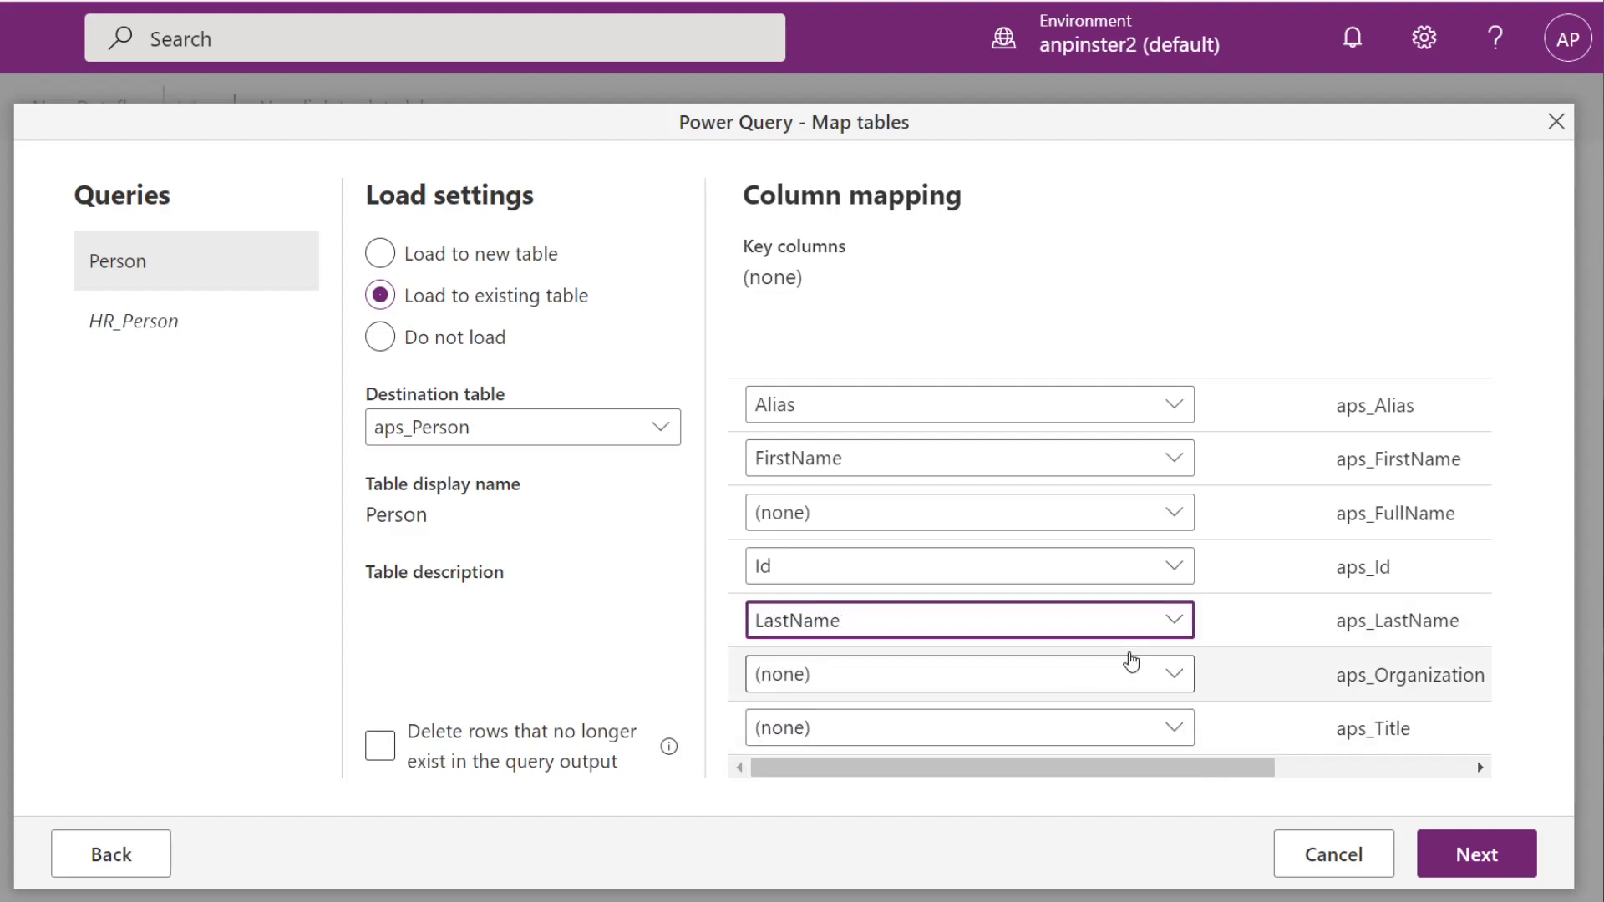
pyautogui.click(1174, 673)
pyautogui.scroll(-3, 994, 751)
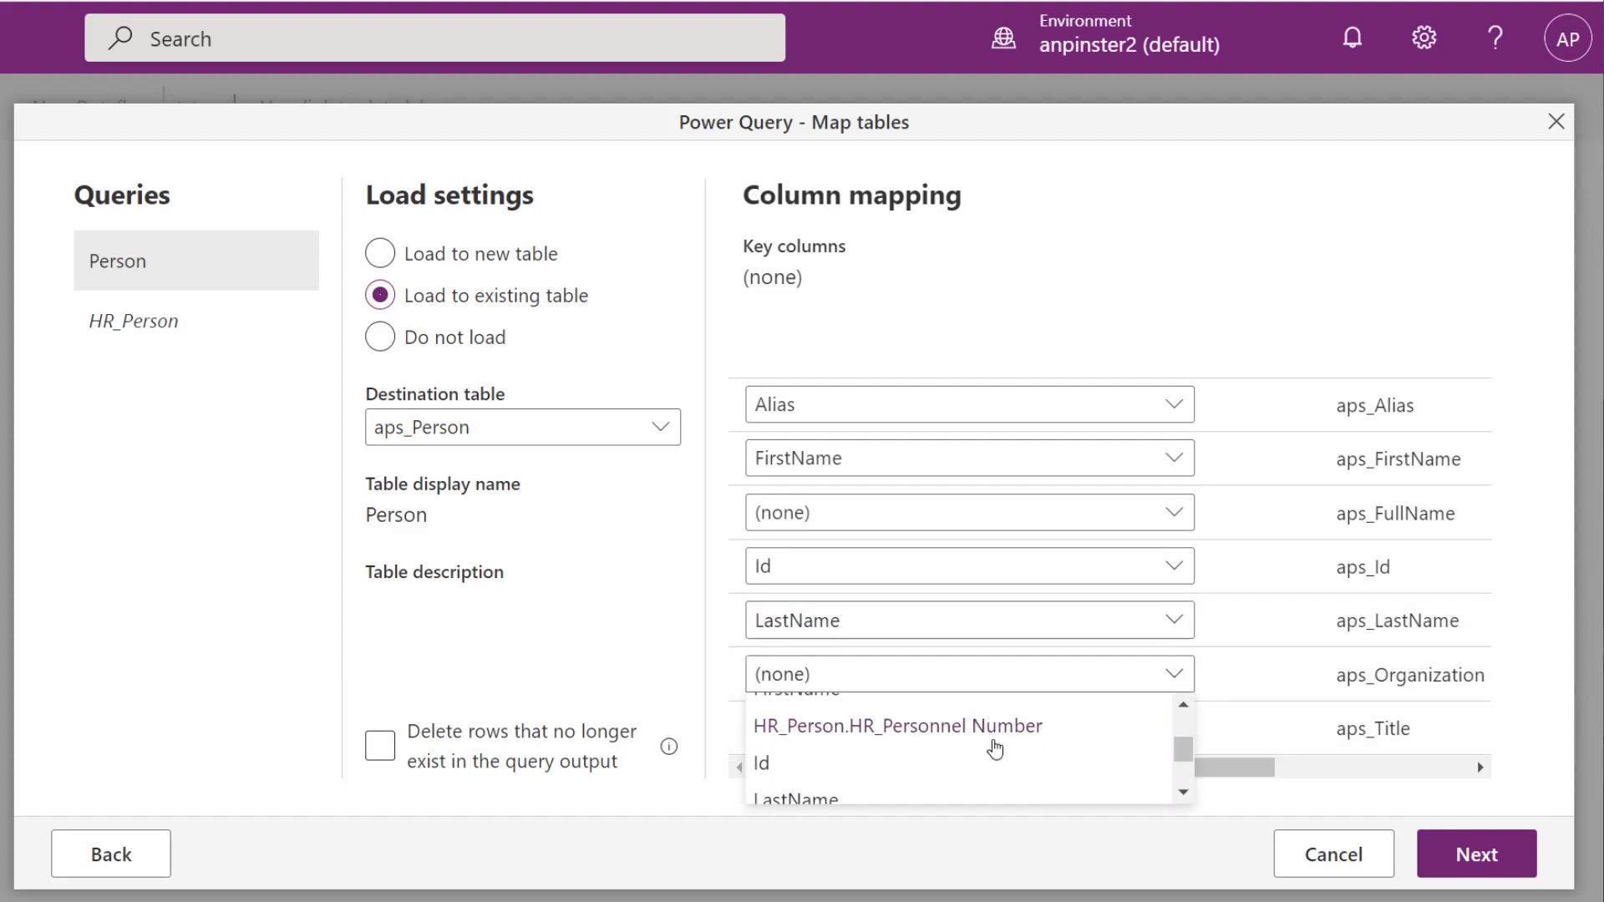
pyautogui.click(952, 785)
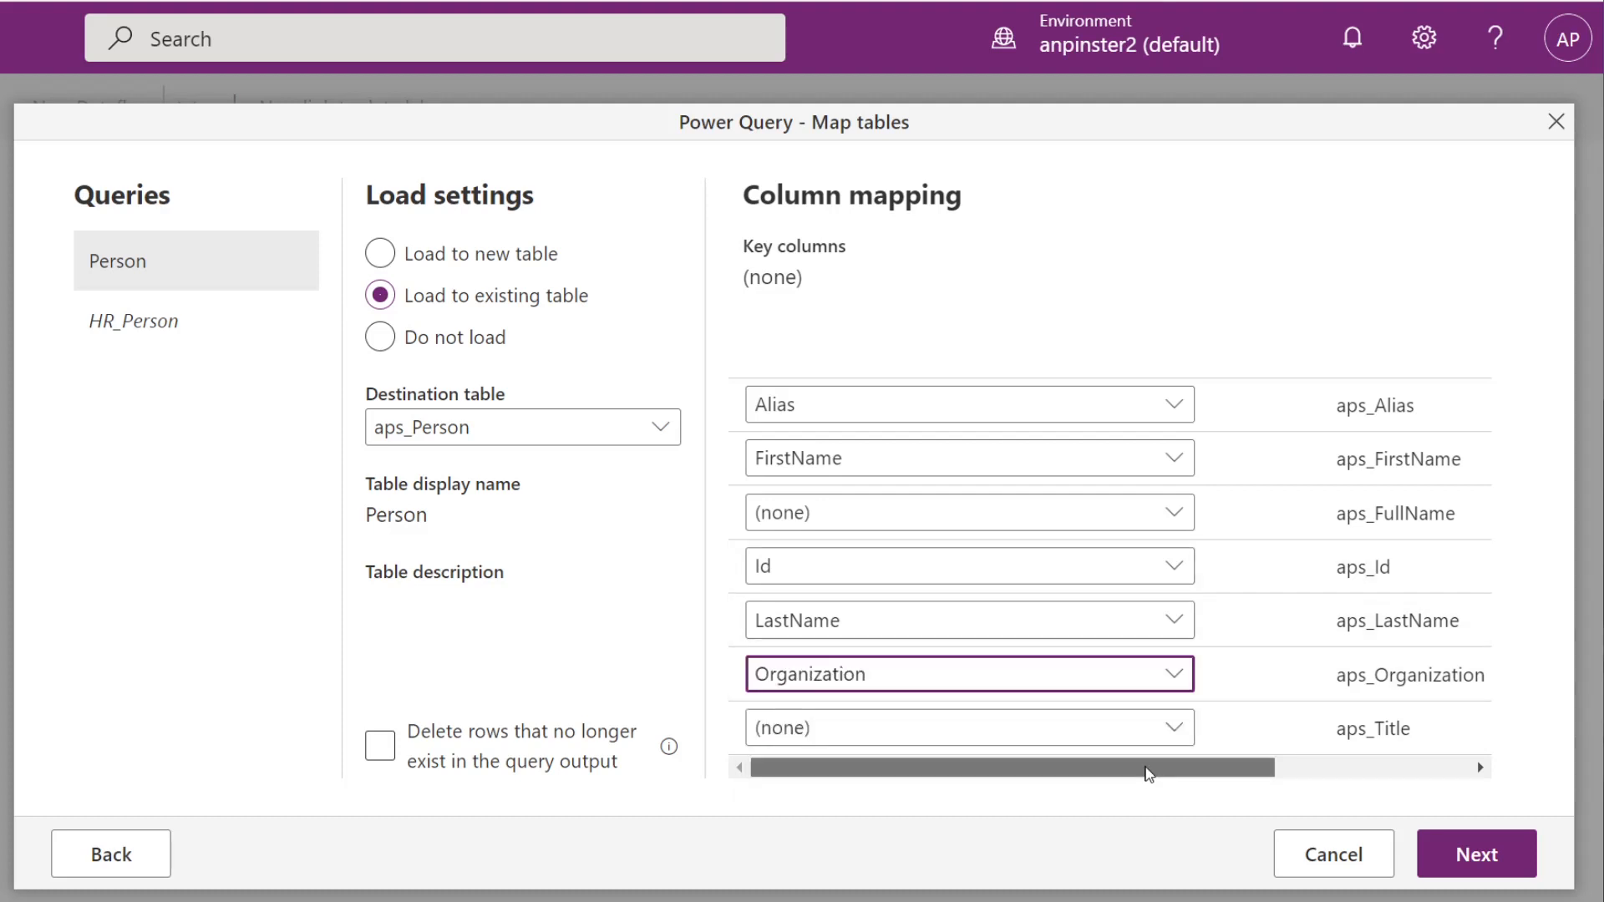
# - Map the source column Title to aps_Title
pyautogui.hscroll(1, 1150, 766)
pyautogui.click(1164, 727)
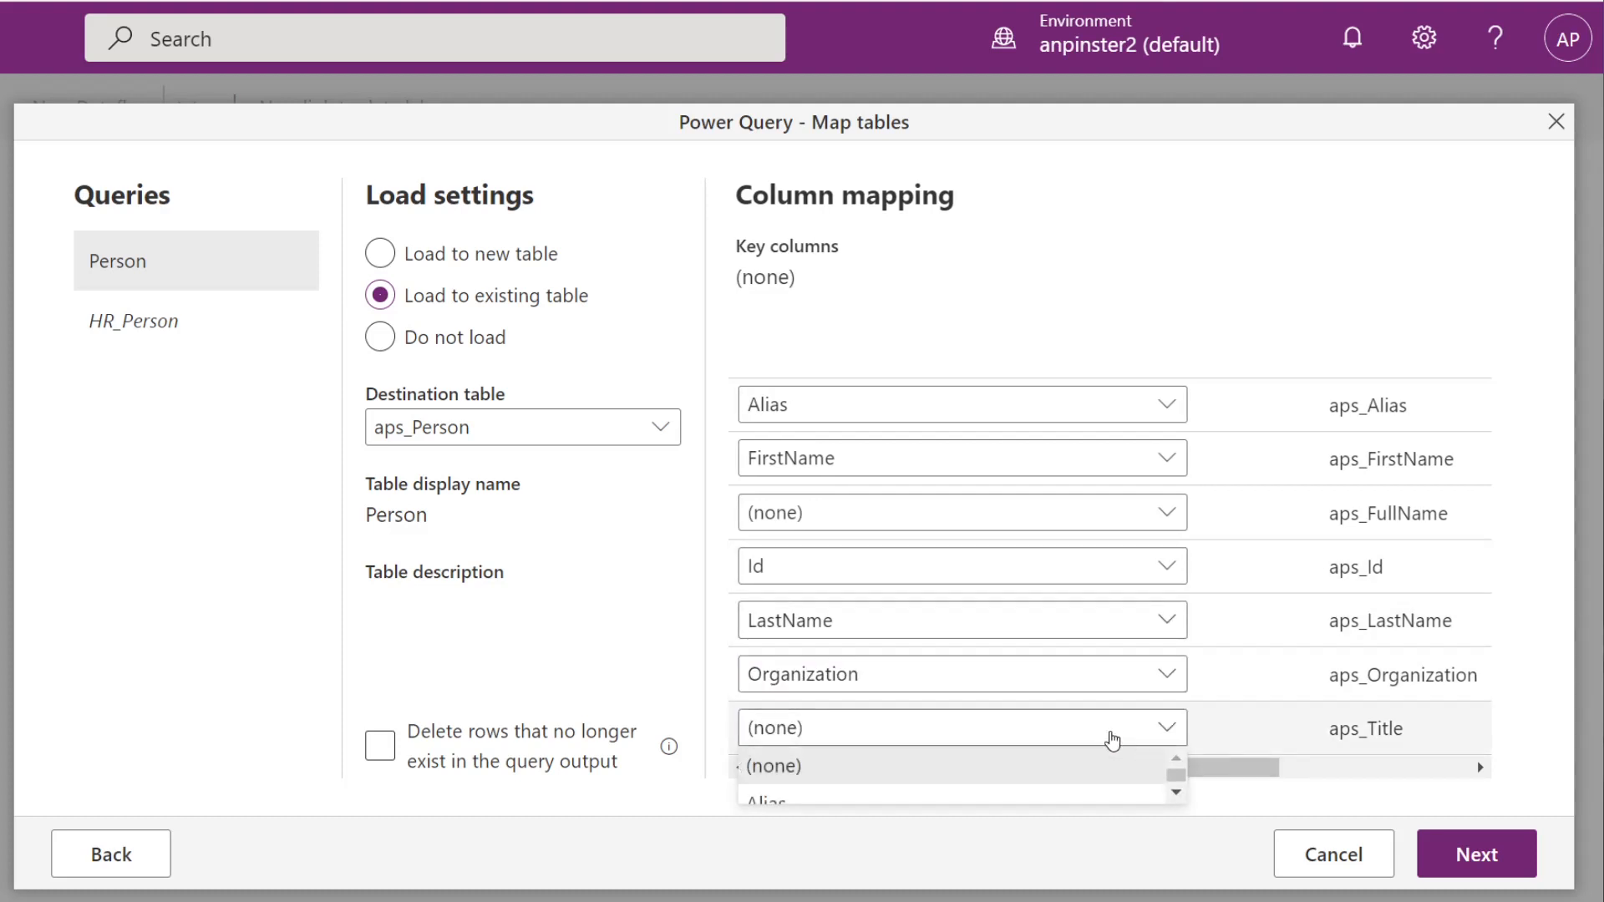
pyautogui.scroll(-4, 1060, 787)
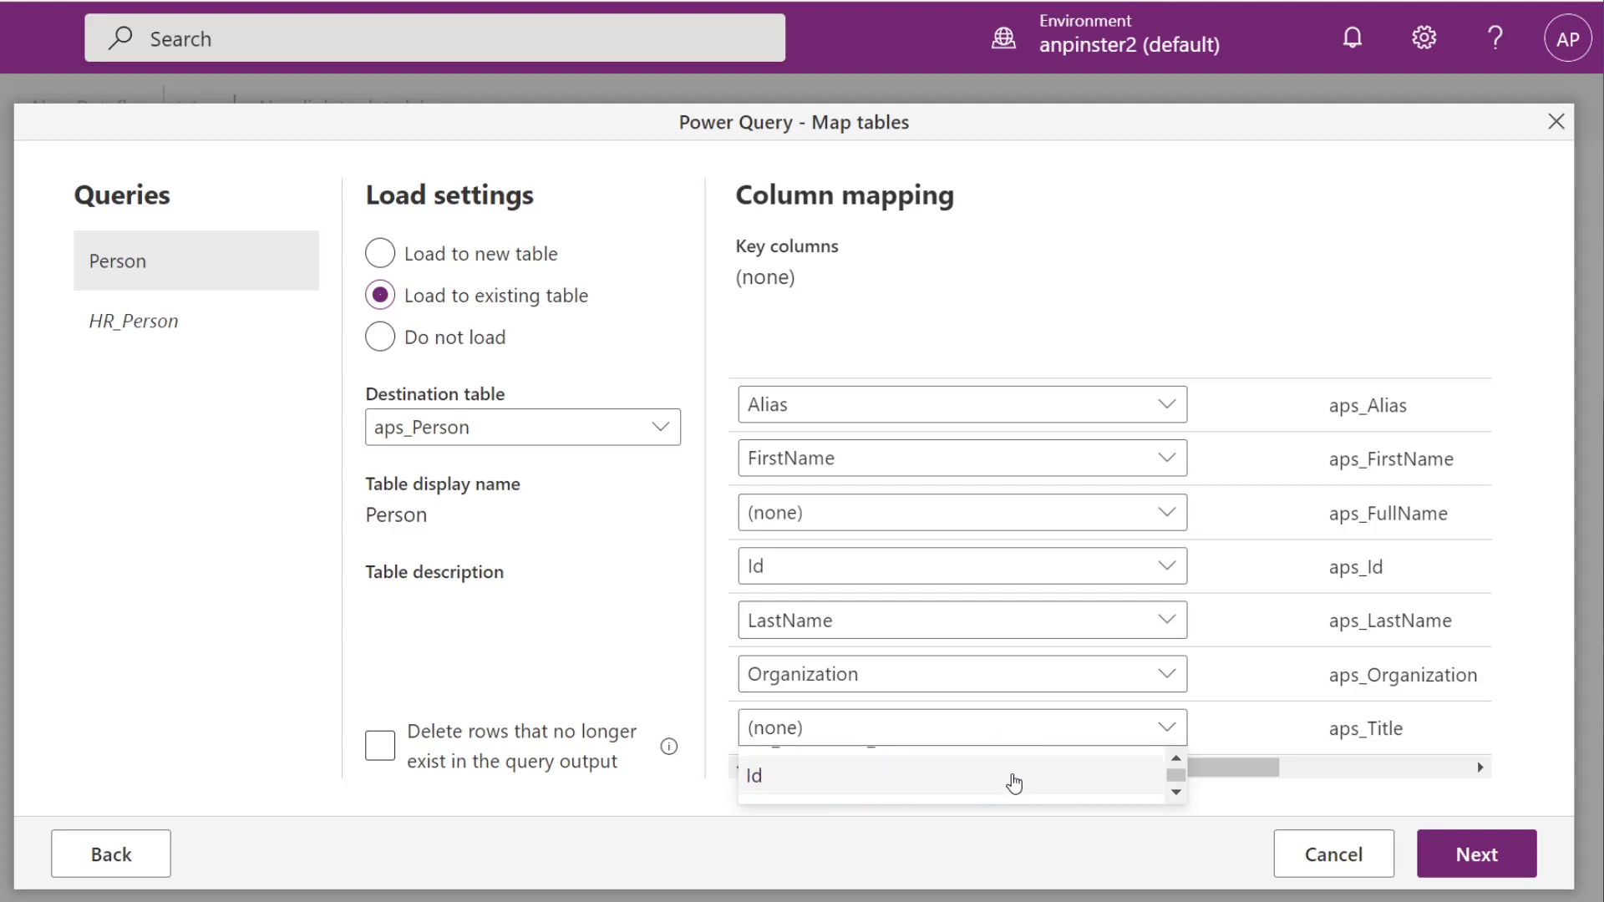
pyautogui.scroll(-3, 1002, 782)
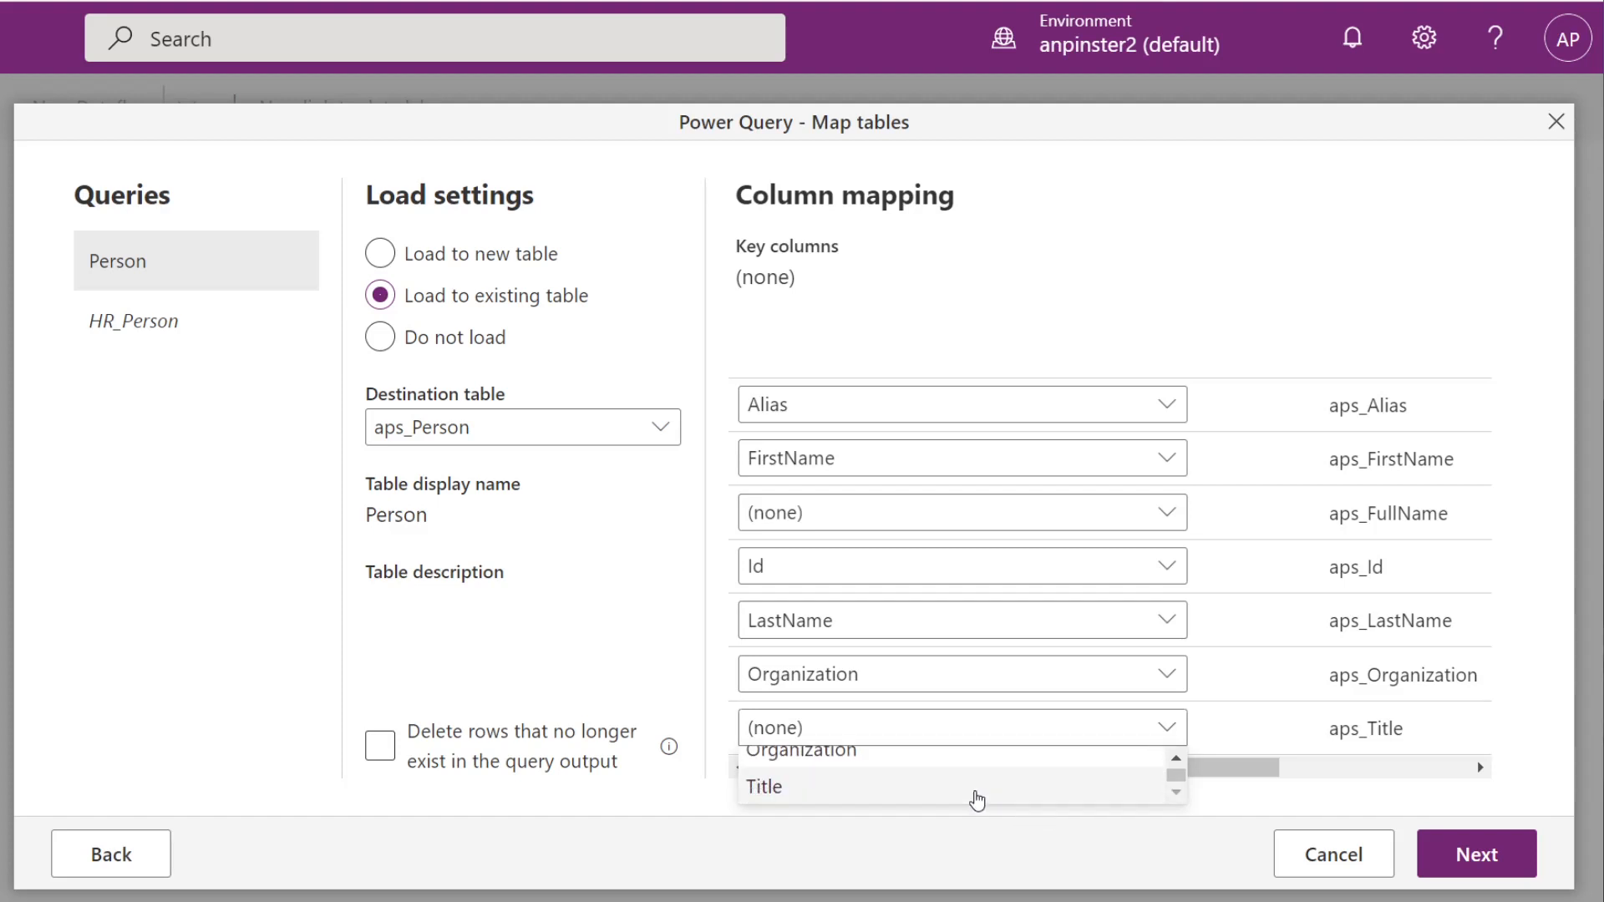
pyautogui.click(1013, 787)
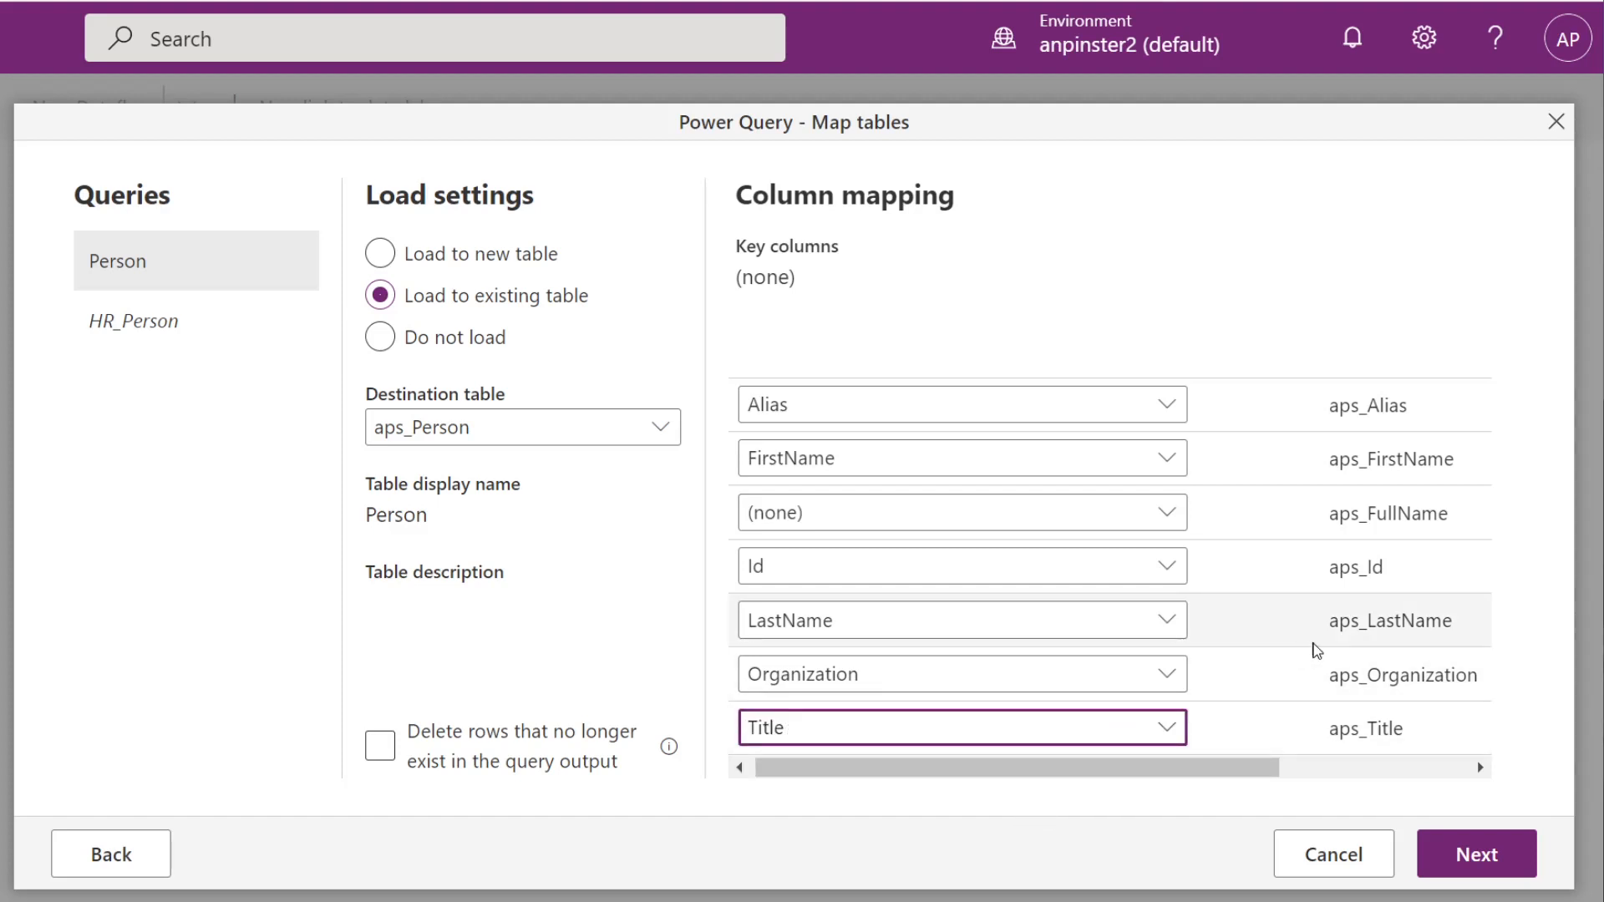
pyautogui.scroll(1, 1320, 650)
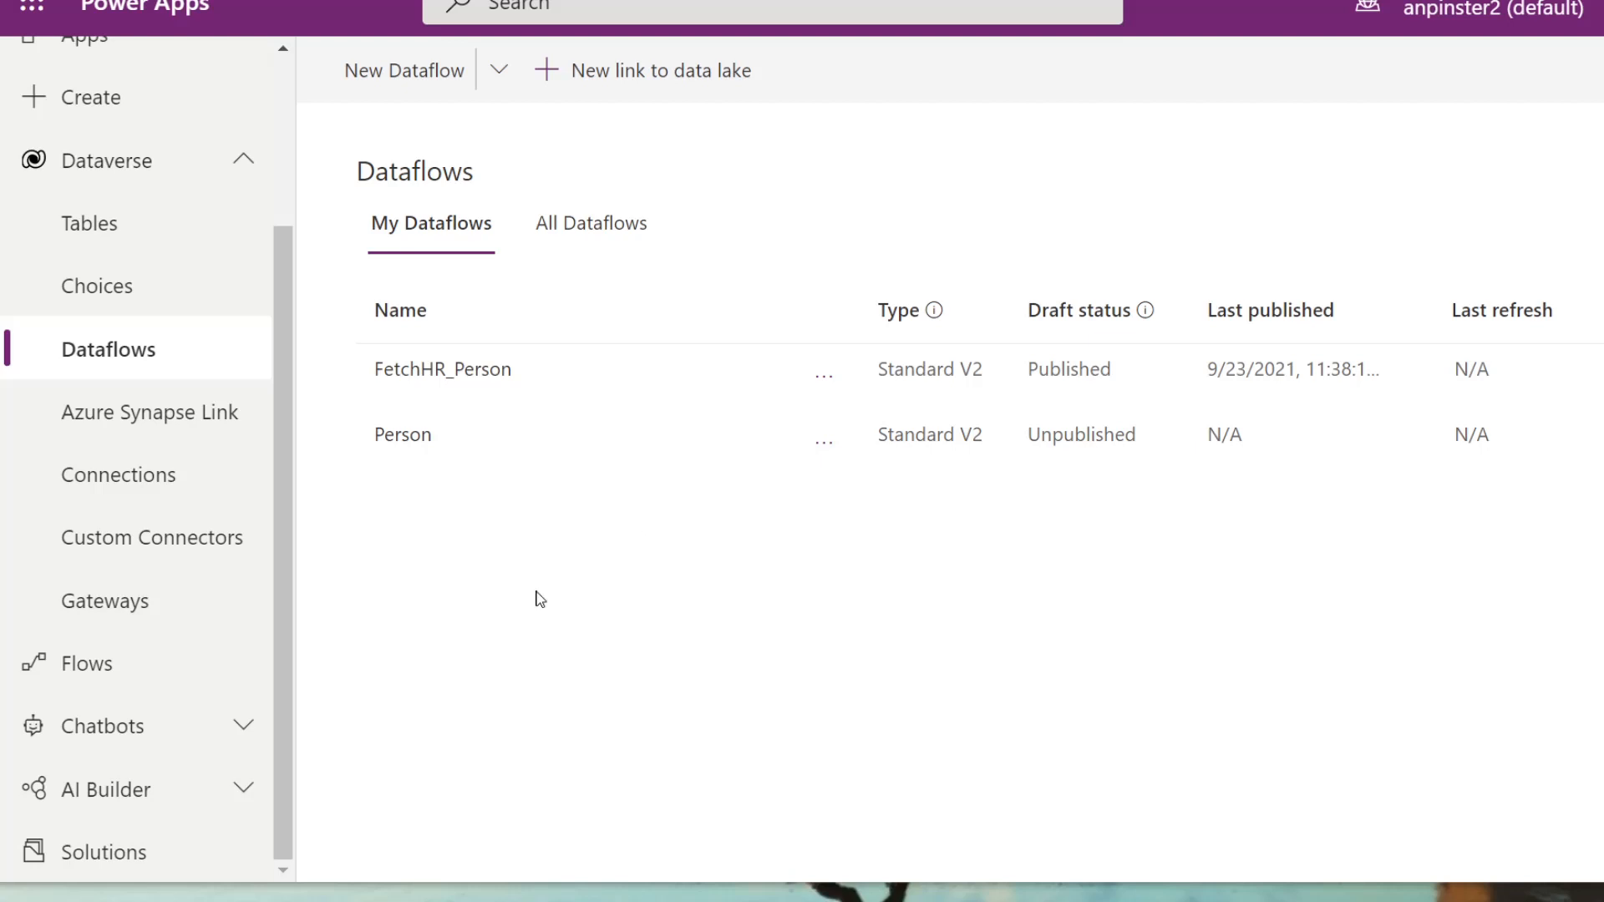
# - Open the Person table in the Feedback App solution and check which keys it has
pyautogui.click(113, 854)
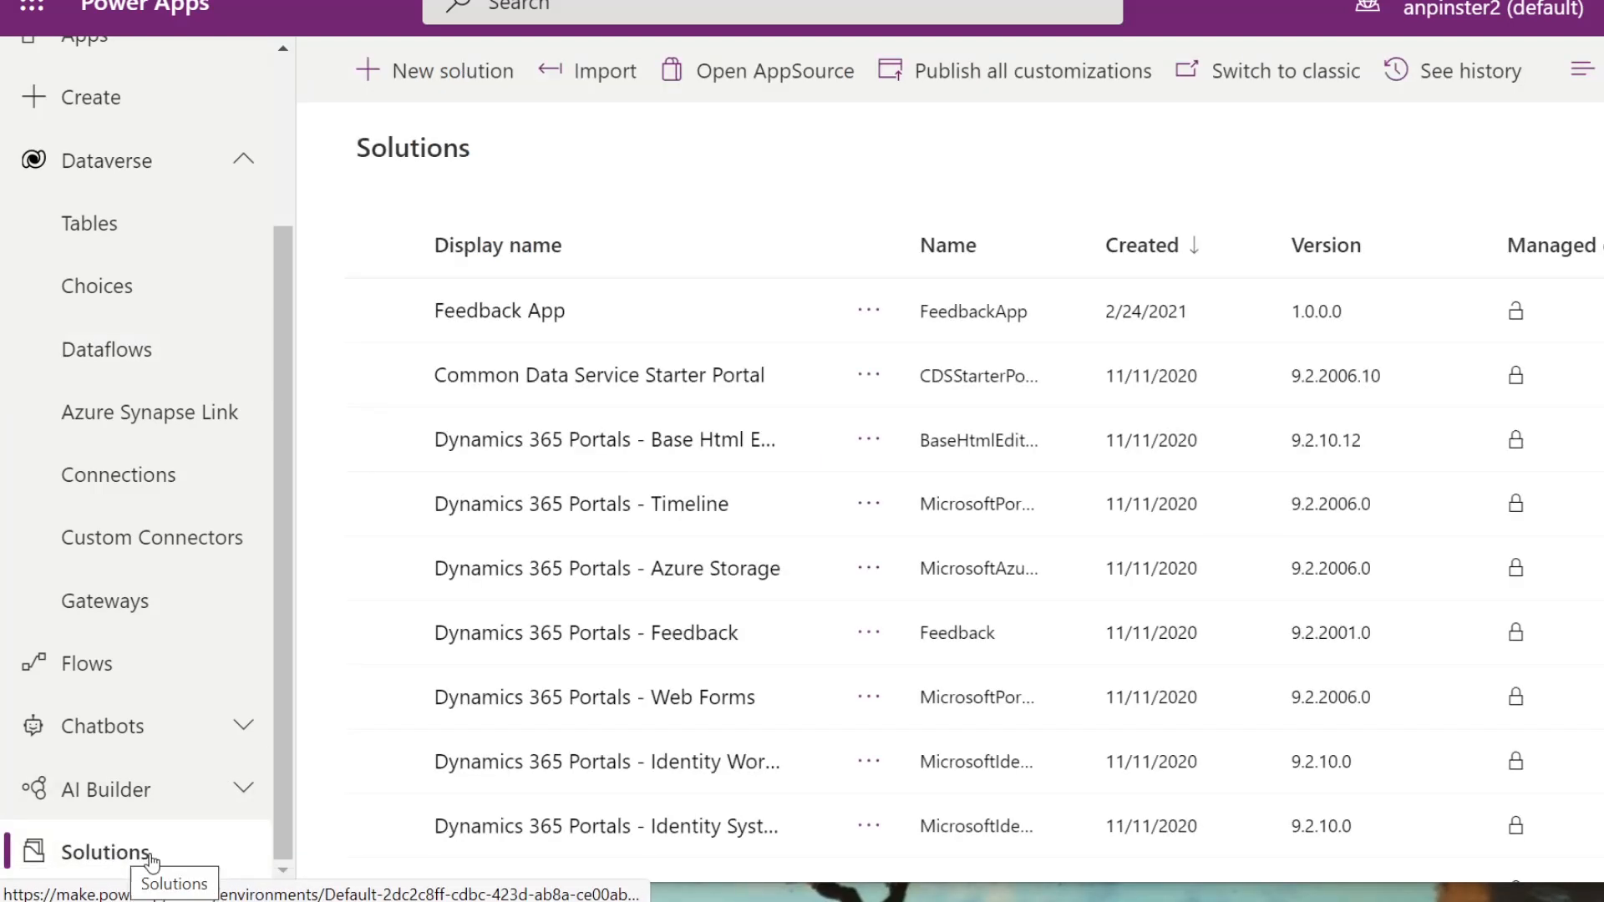
pyautogui.click(501, 312)
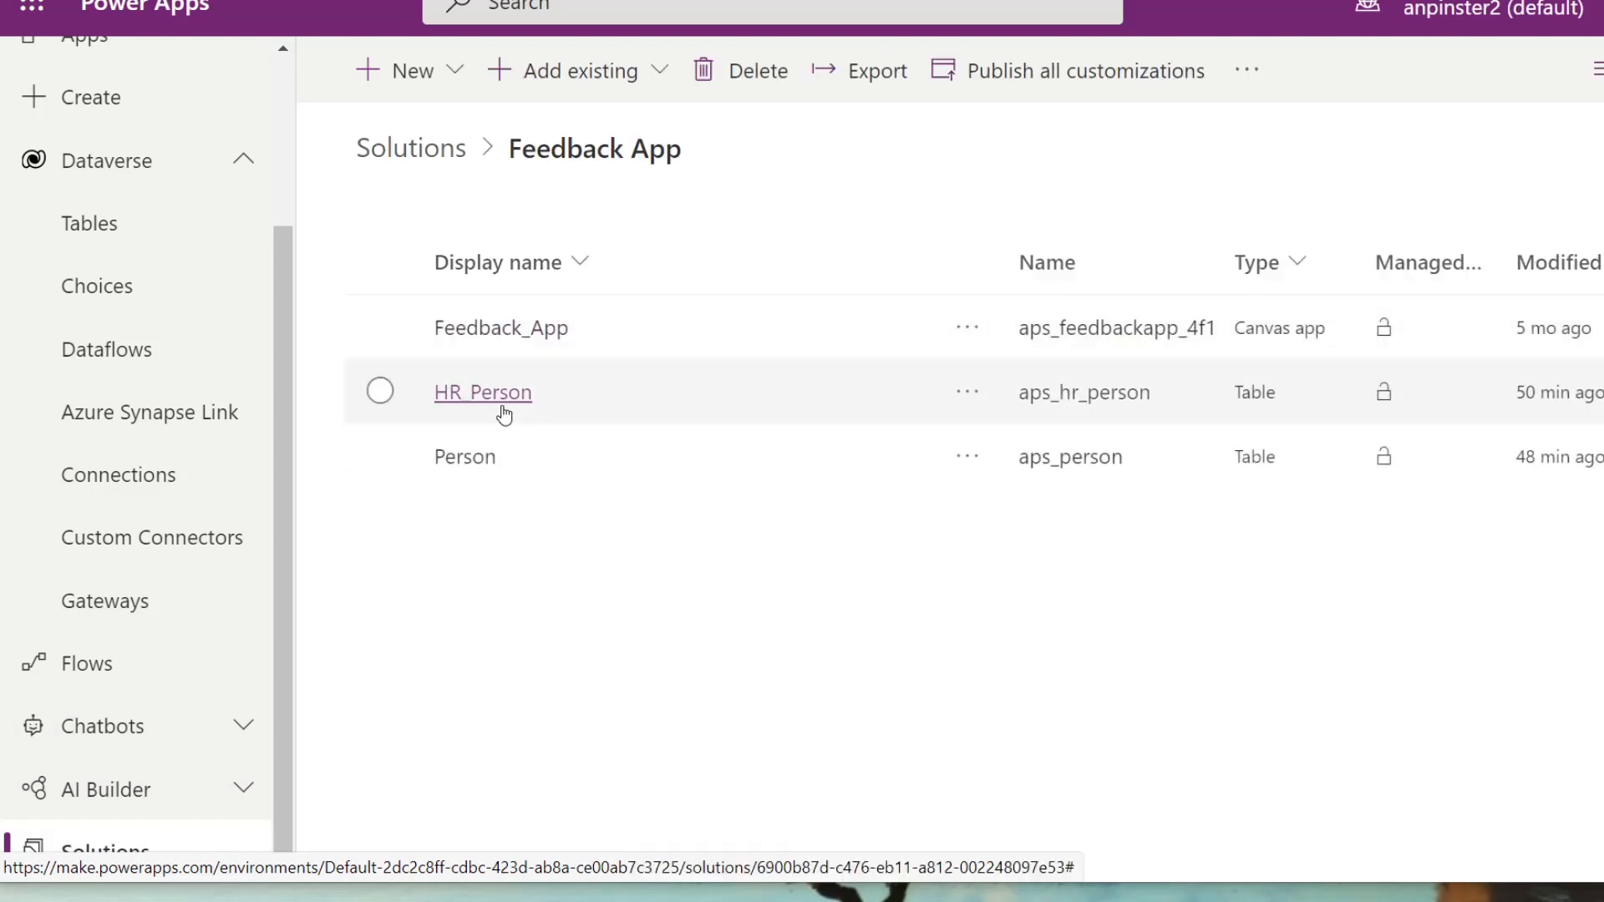
pyautogui.click(464, 456)
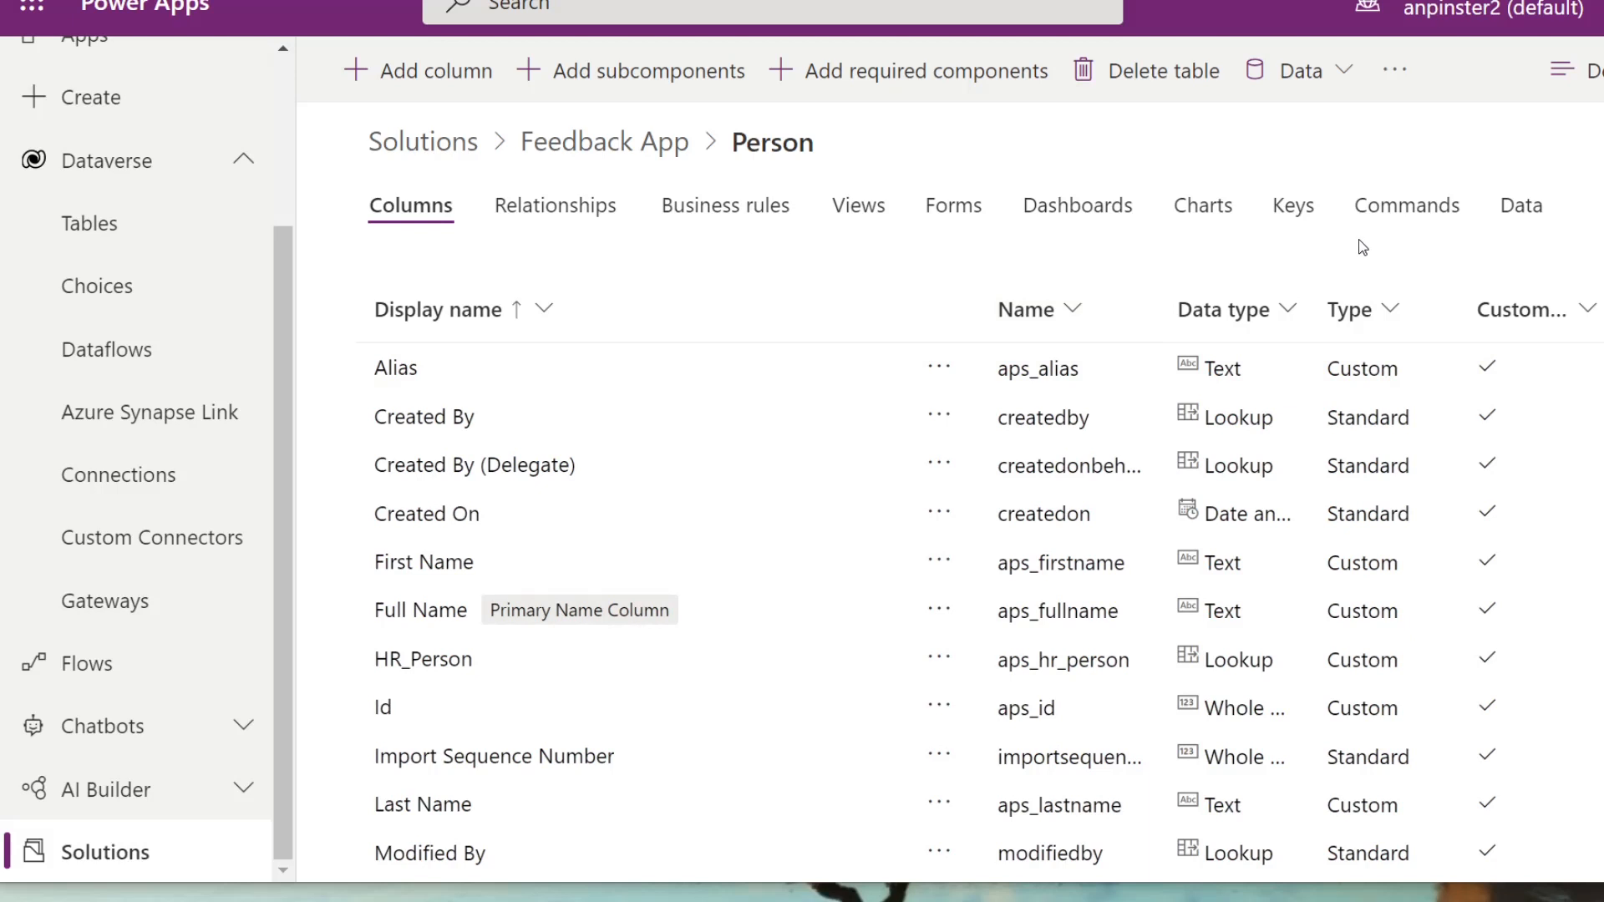
pyautogui.click(1291, 208)
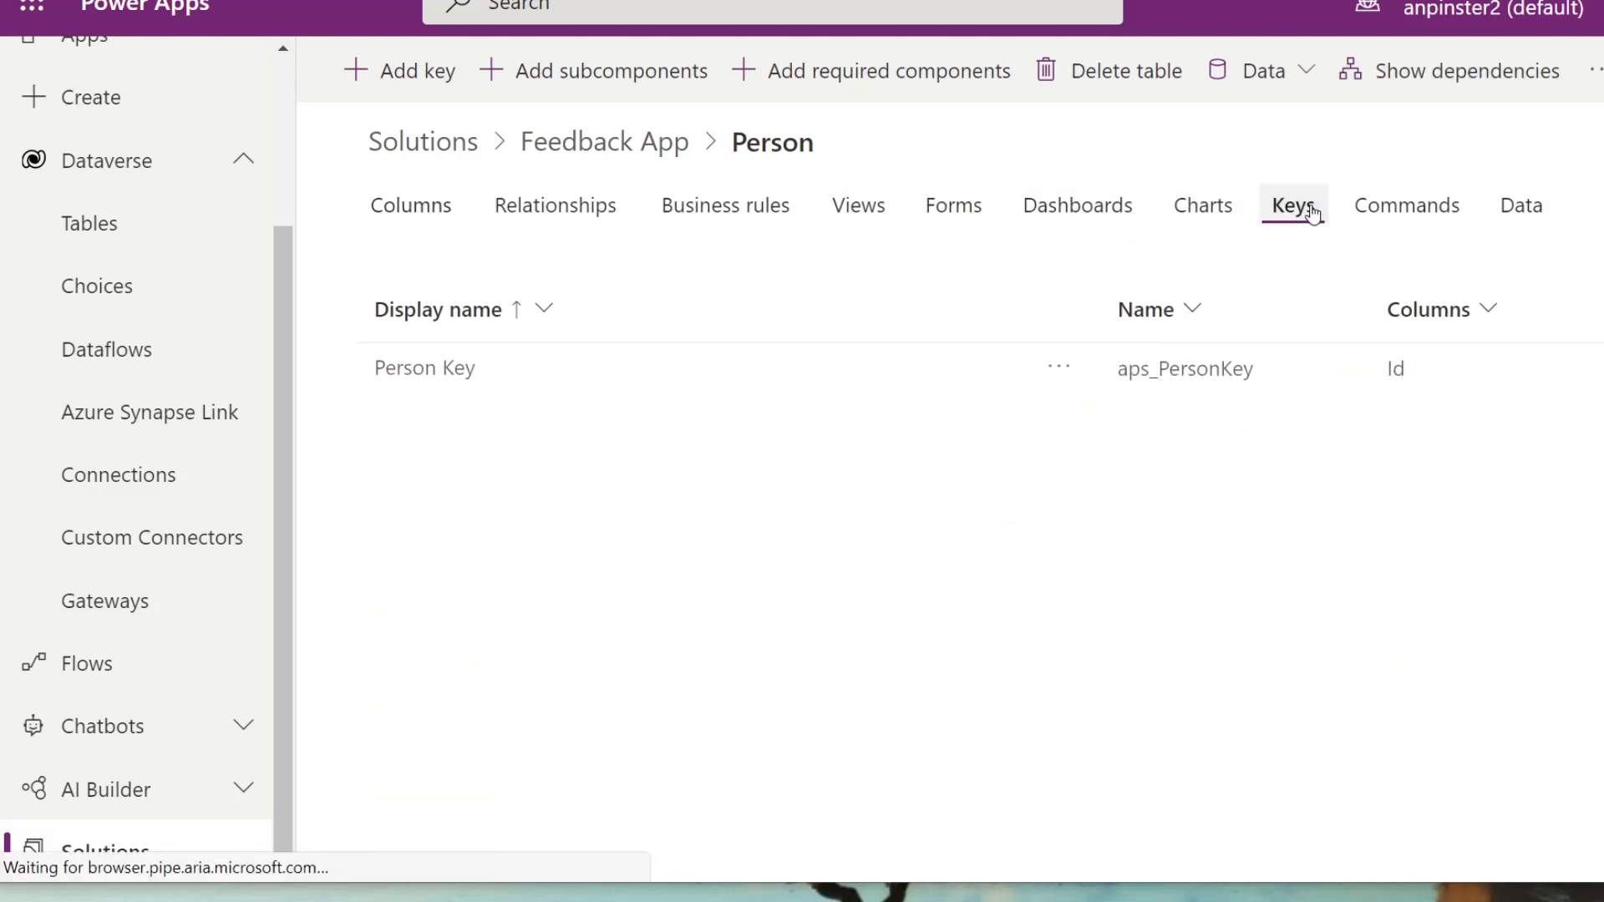
# - Add a key to the solution's HR_Person table, with a display name beginning with HR_Person, based on the HR_PersonnelNumber column
pyautogui.click(570, 147)
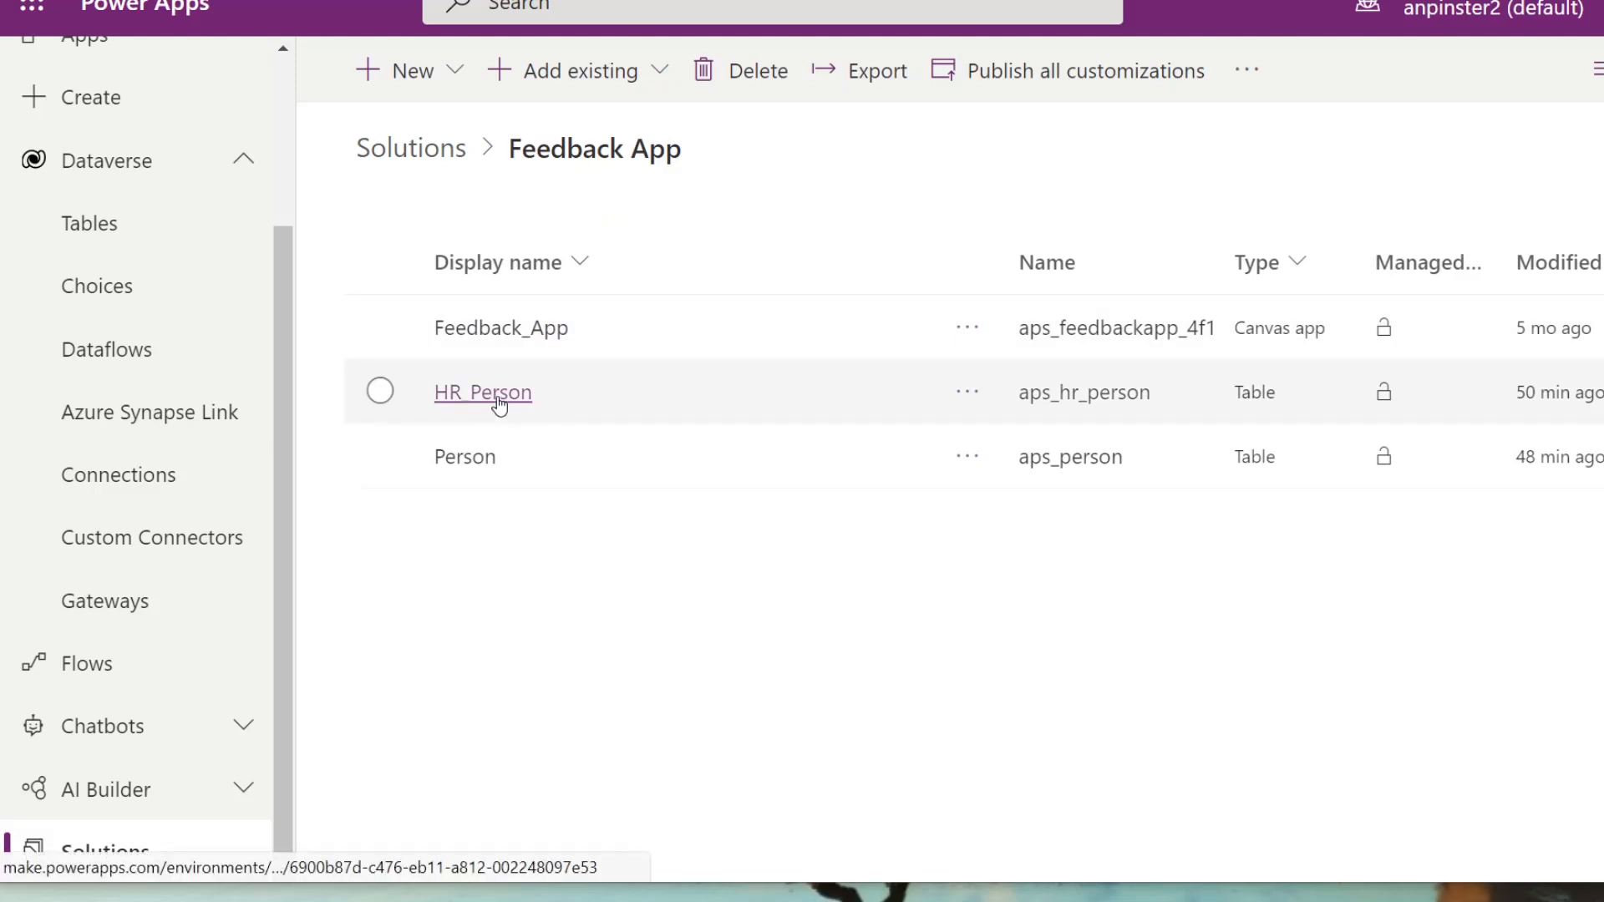
pyautogui.click(501, 404)
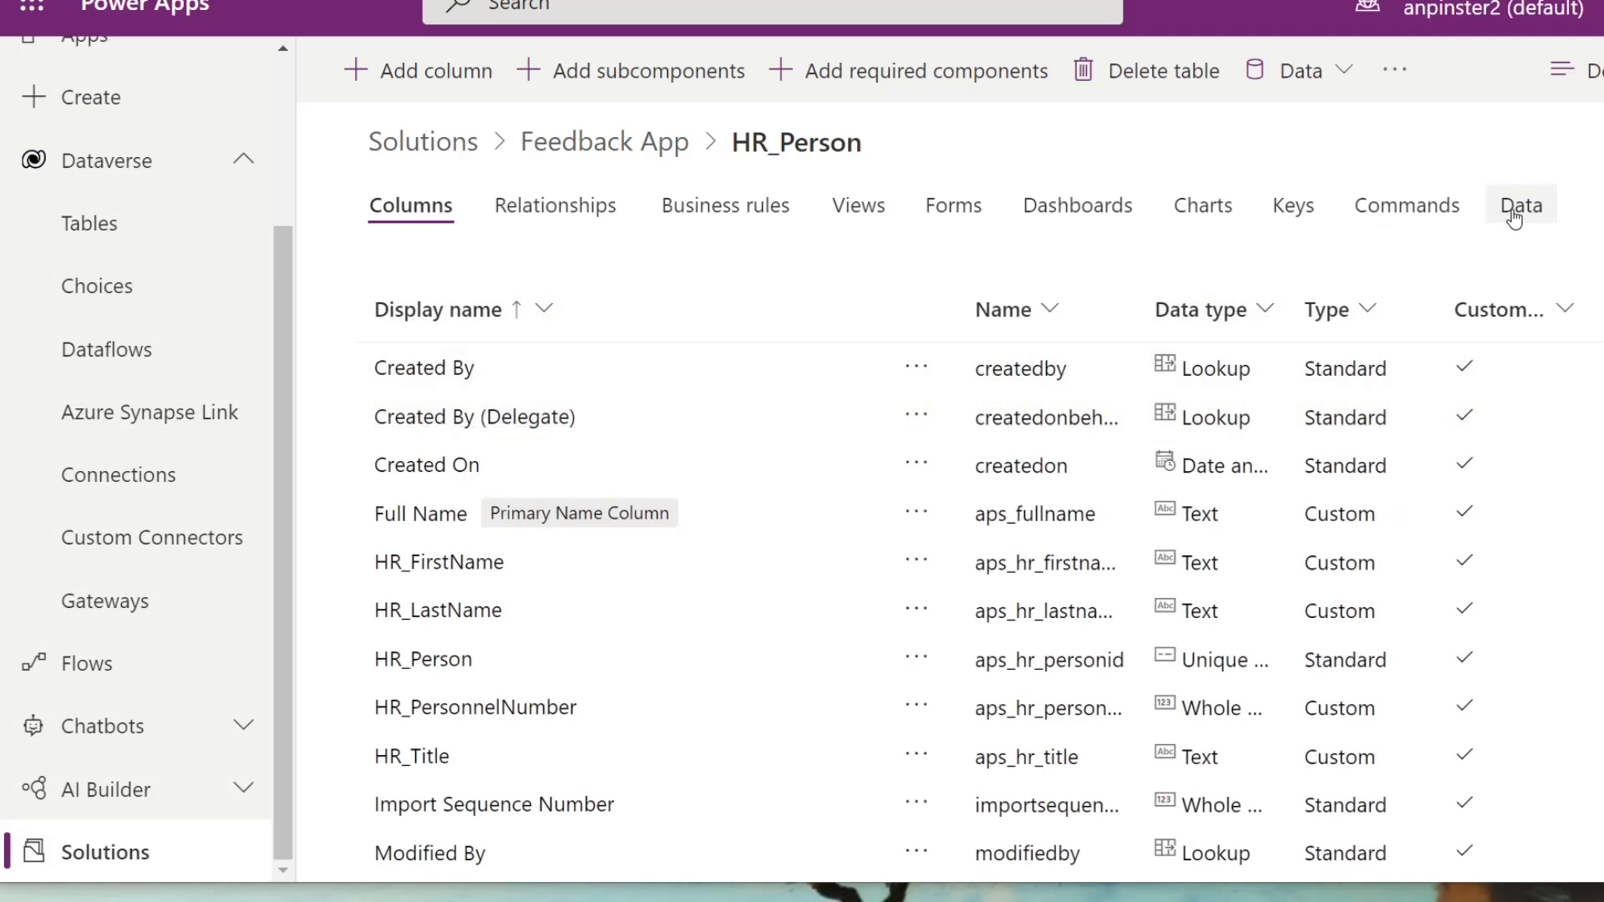
pyautogui.click(1309, 213)
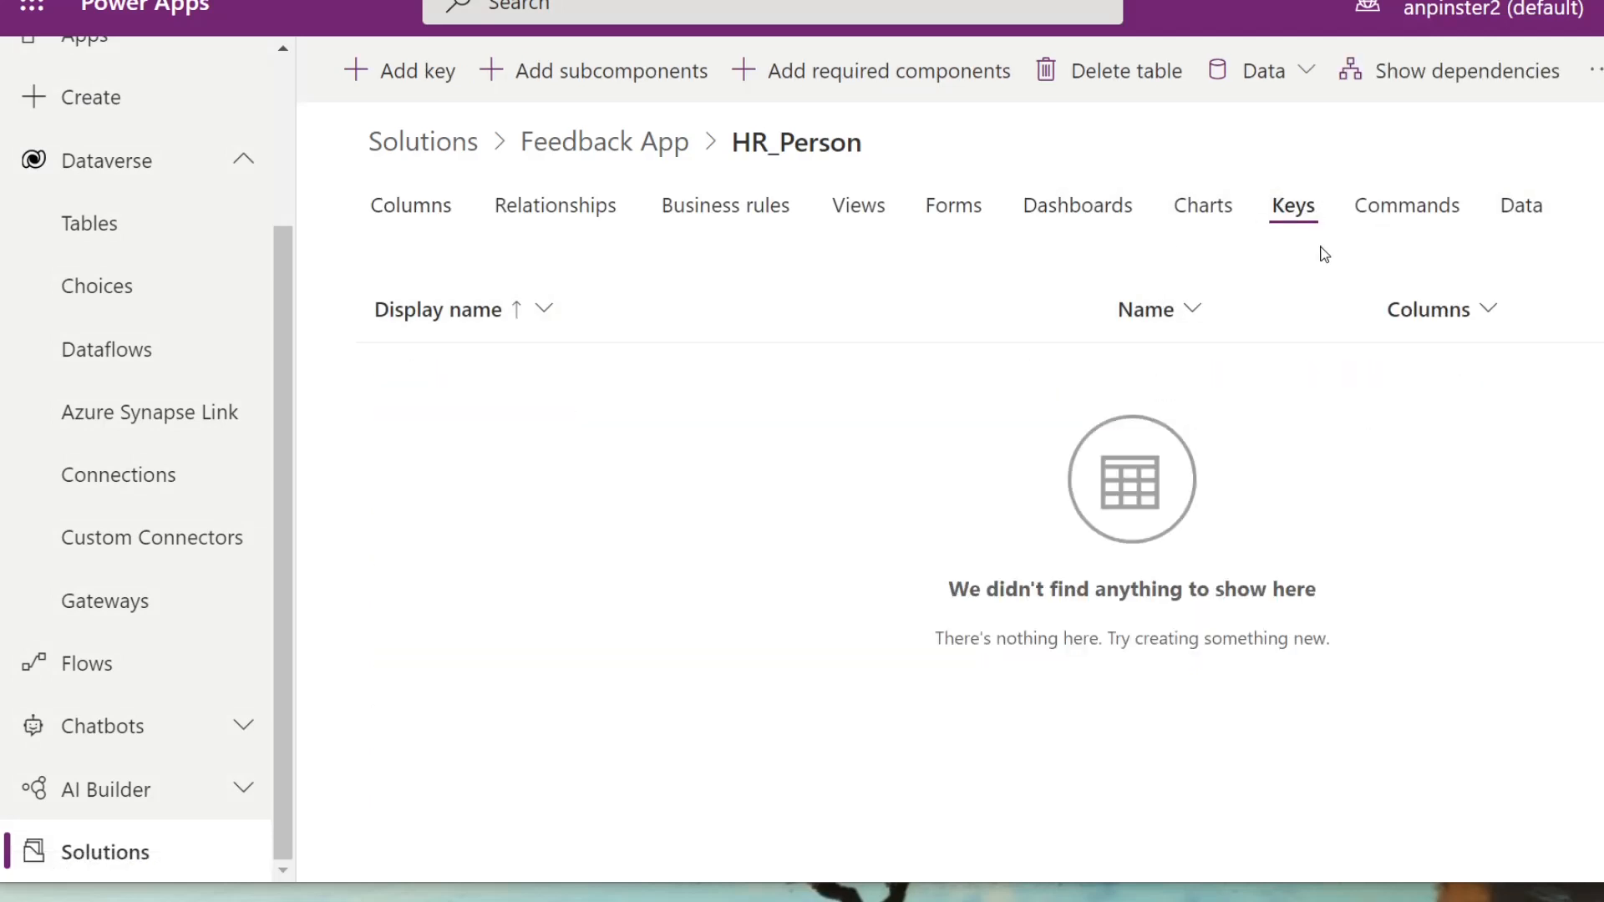
pyautogui.click(439, 80)
pyautogui.click(1503, 109)
pyautogui.write('HR')
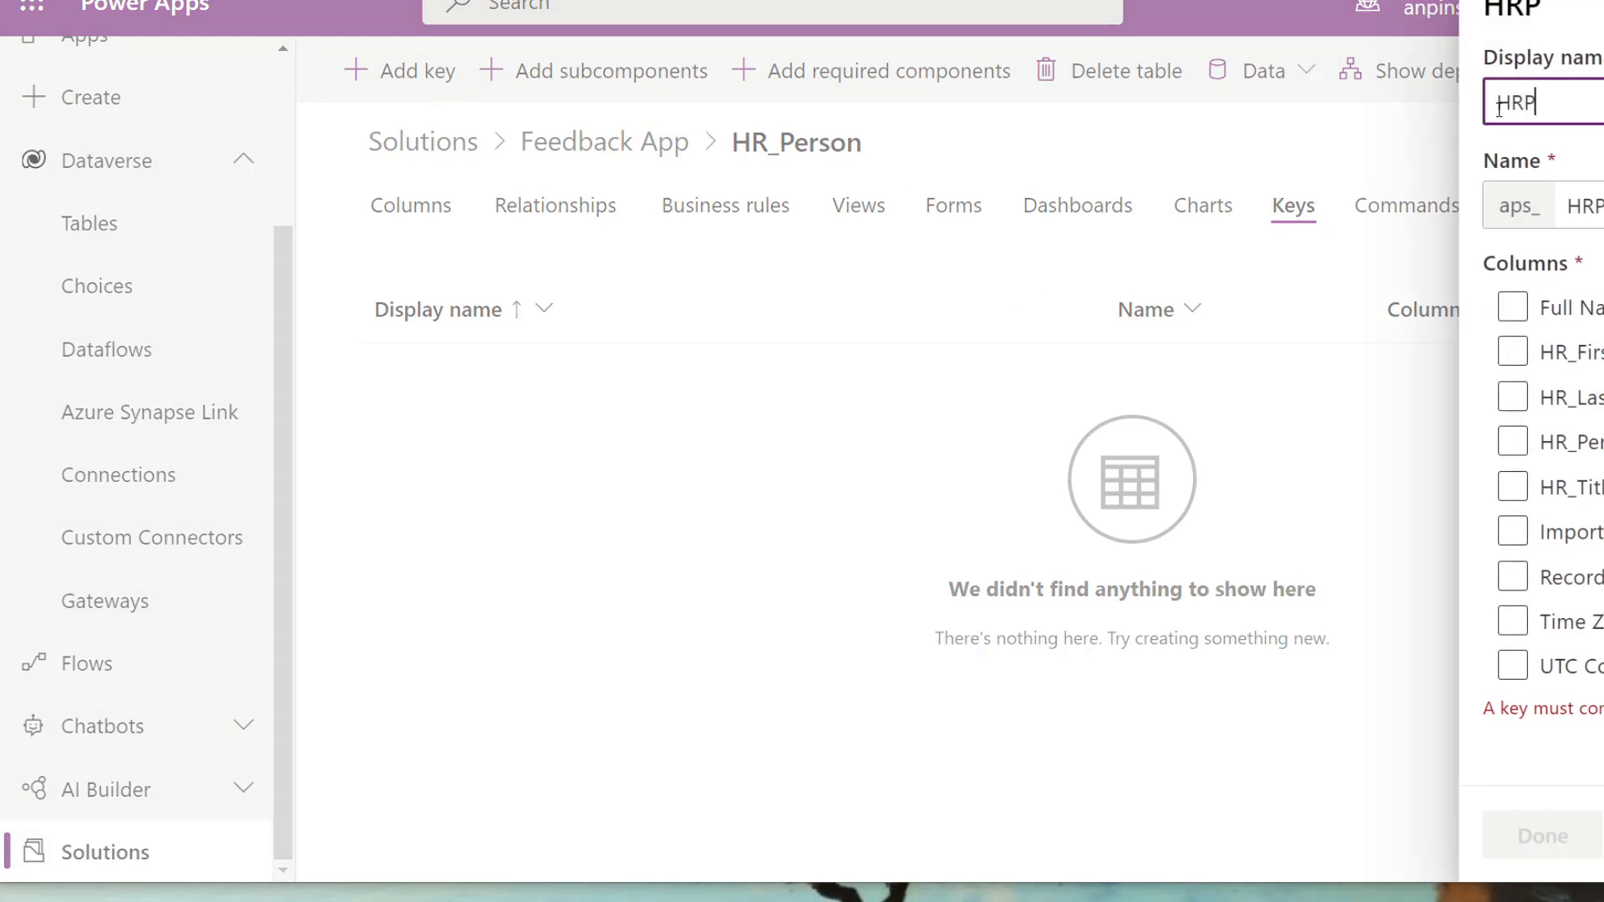
pyautogui.write('_Person')
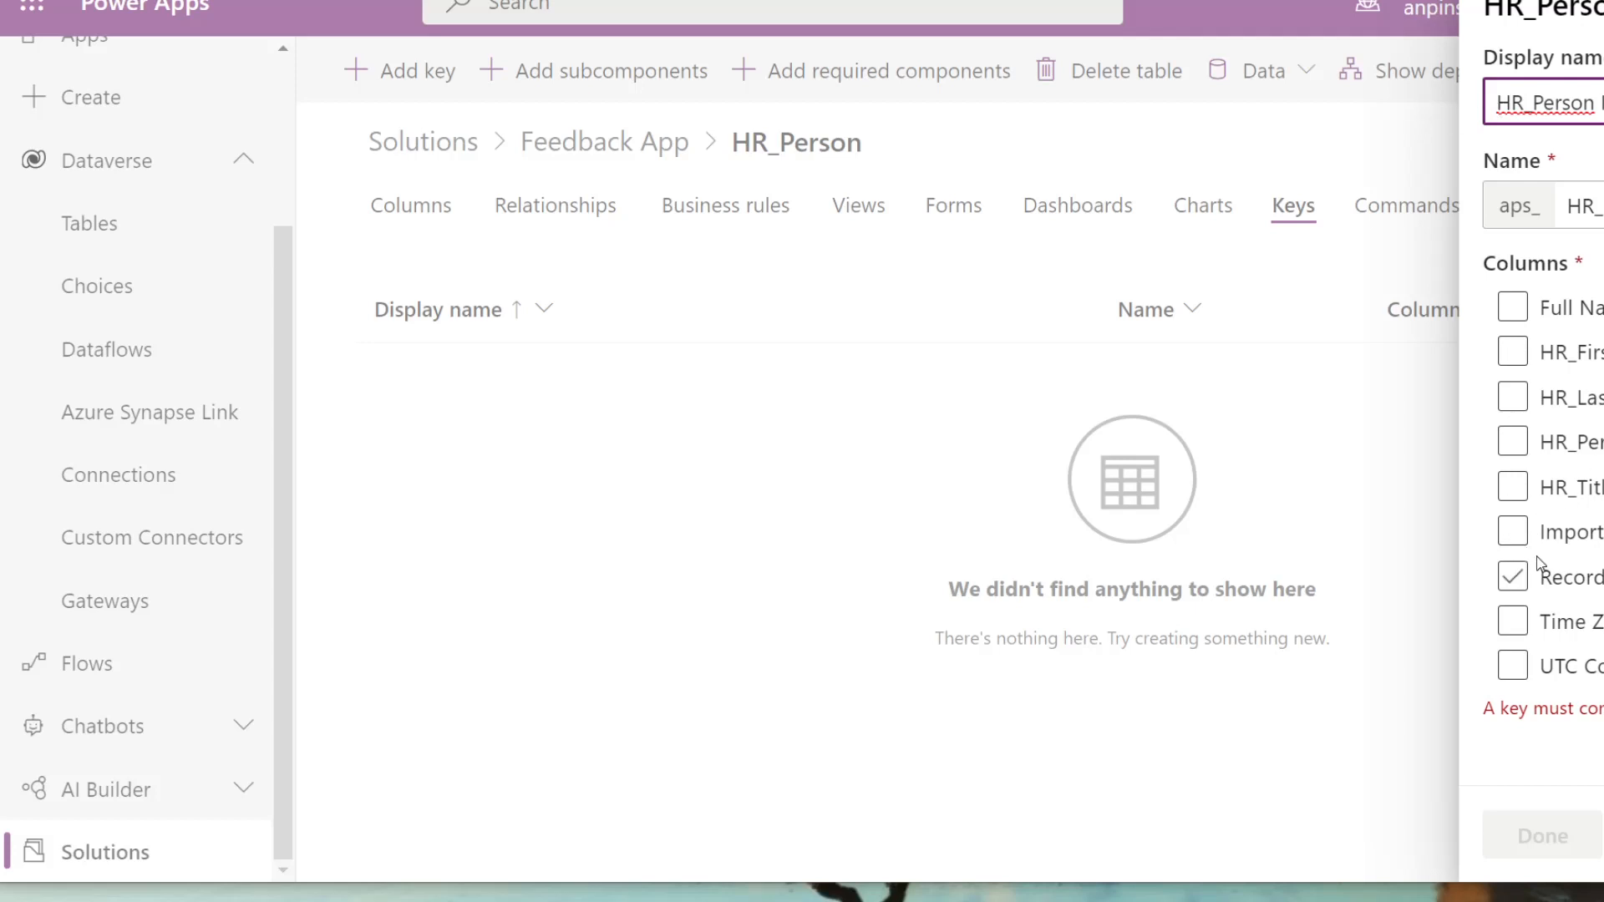
pyautogui.click(1512, 448)
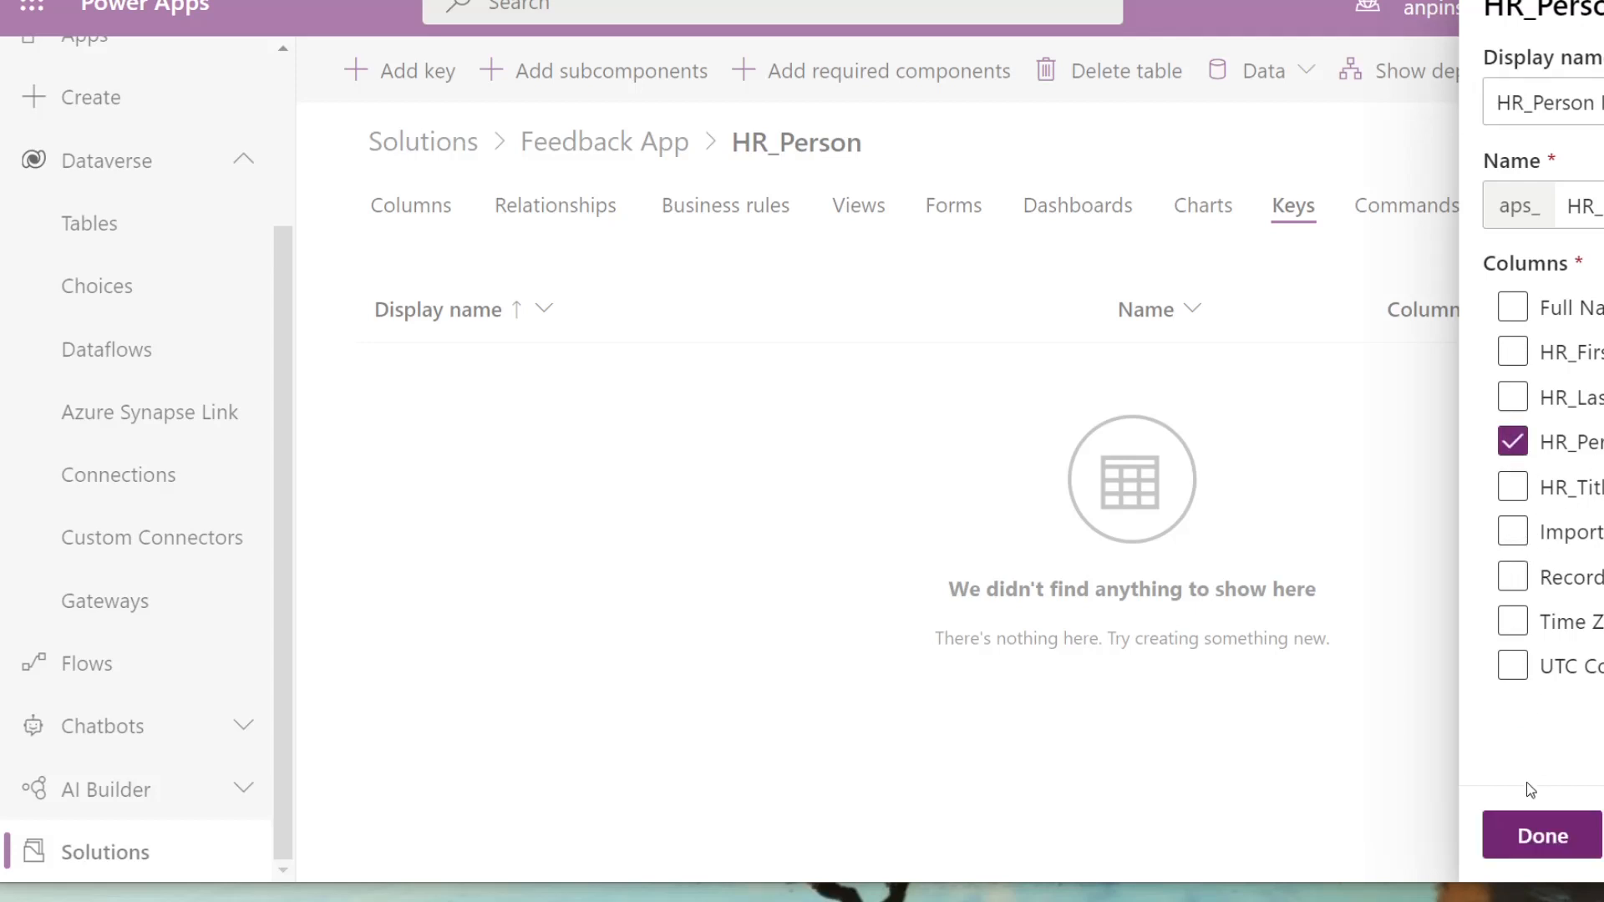
pyautogui.click(1535, 835)
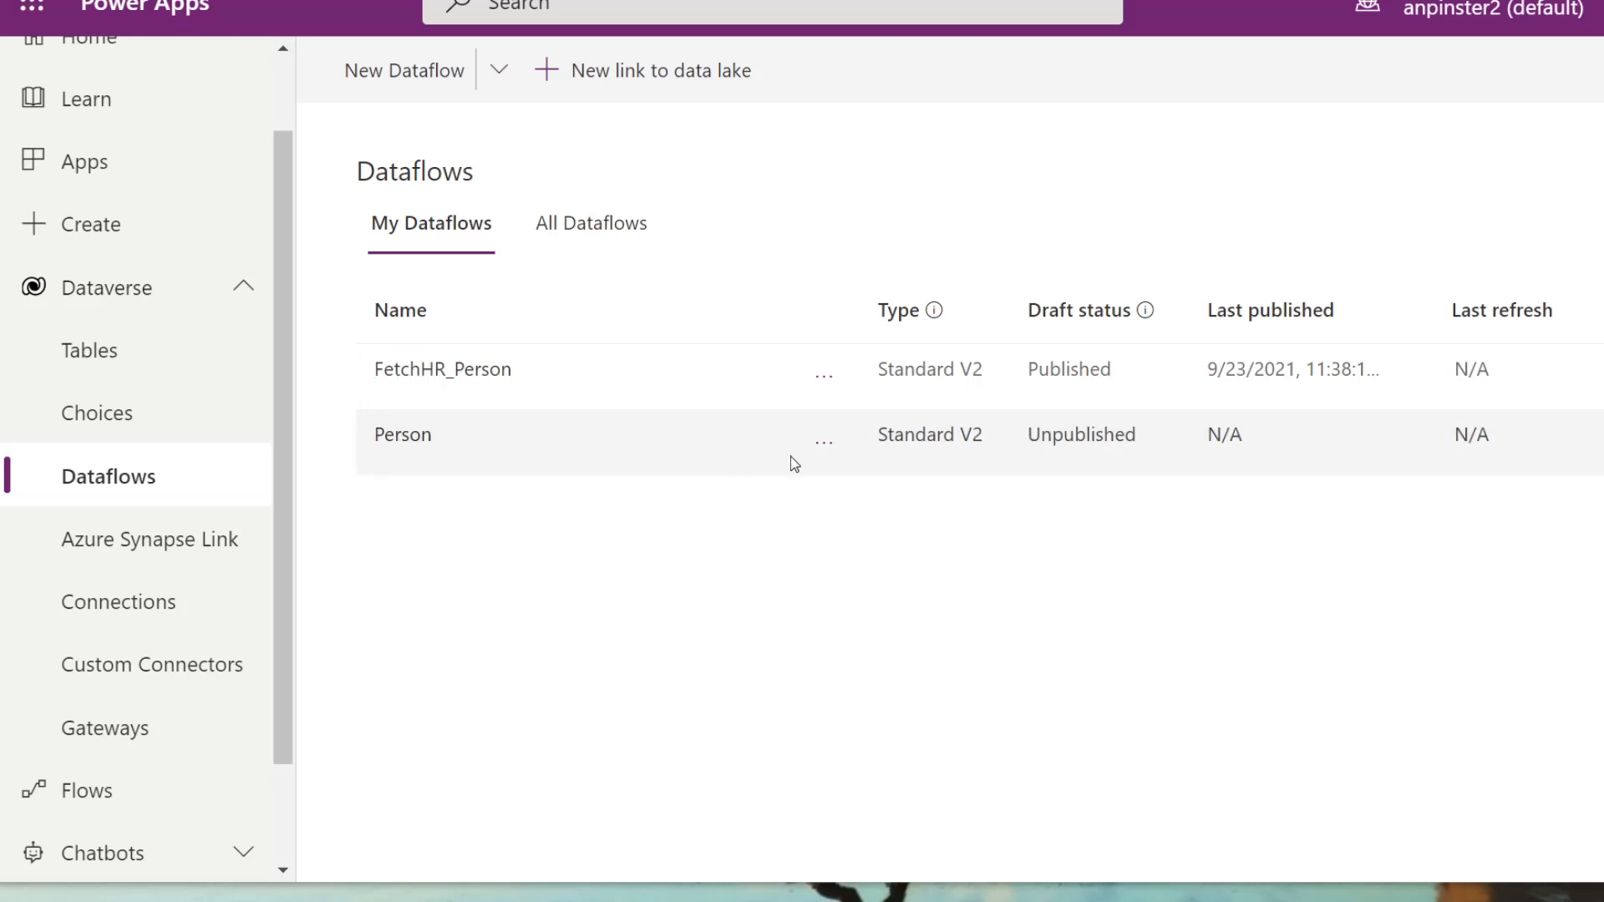
# - Open the Person dataflow for editing, check its merged HR_Person.HR_Personnel Number column and proceed to table mapping
pyautogui.click(830, 448)
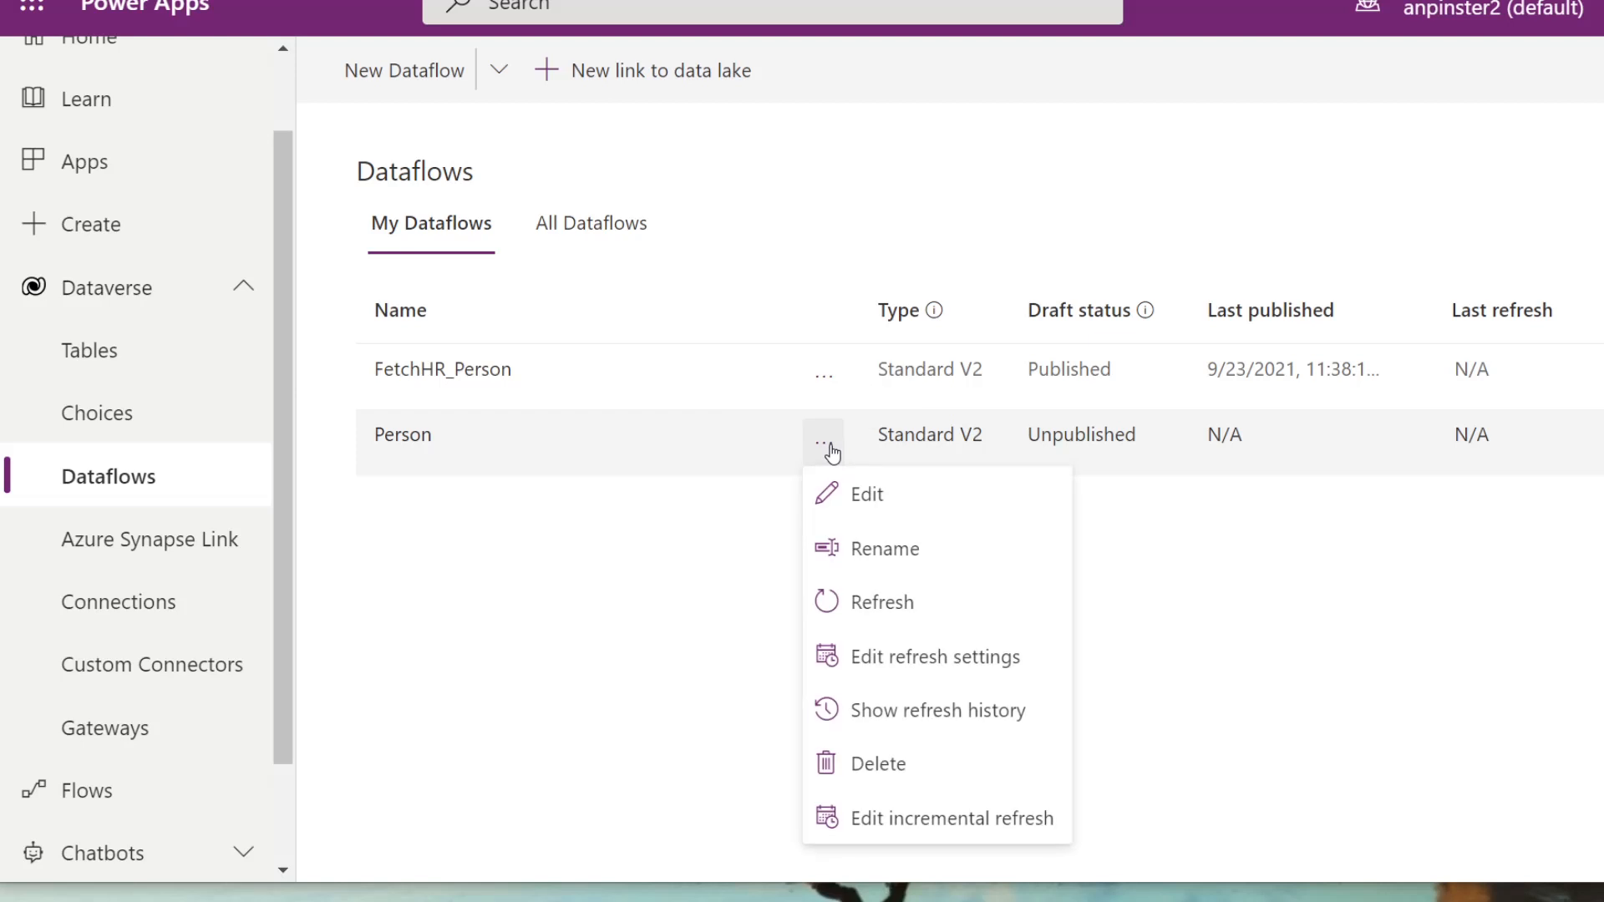
pyautogui.click(870, 497)
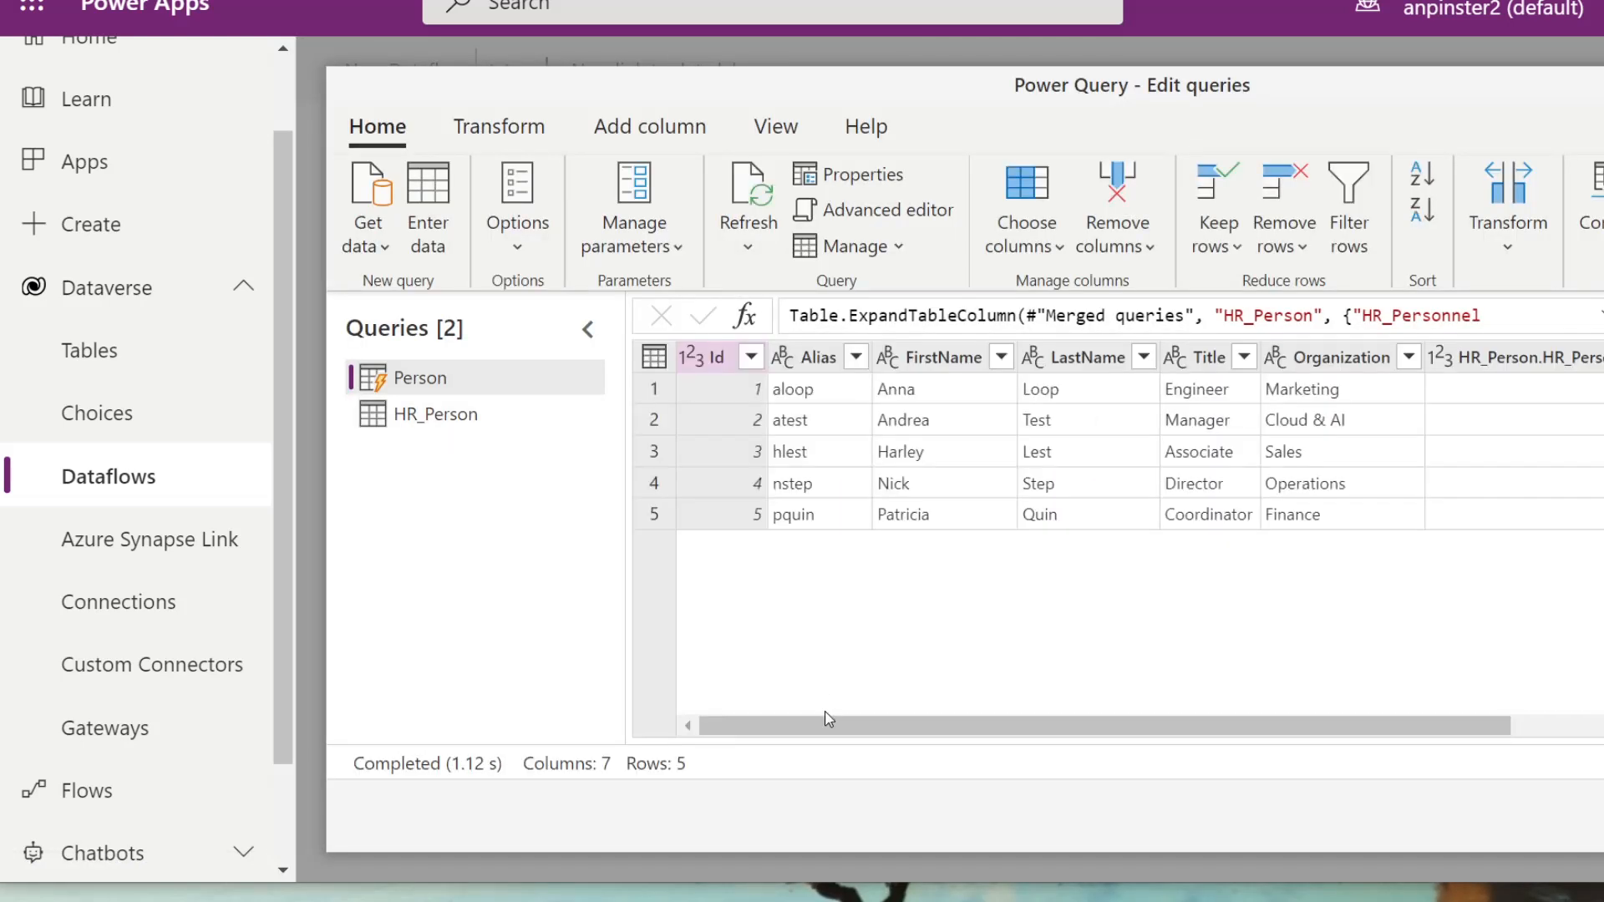
pyautogui.moveTo(825, 724); pyautogui.dragTo(952, 749)
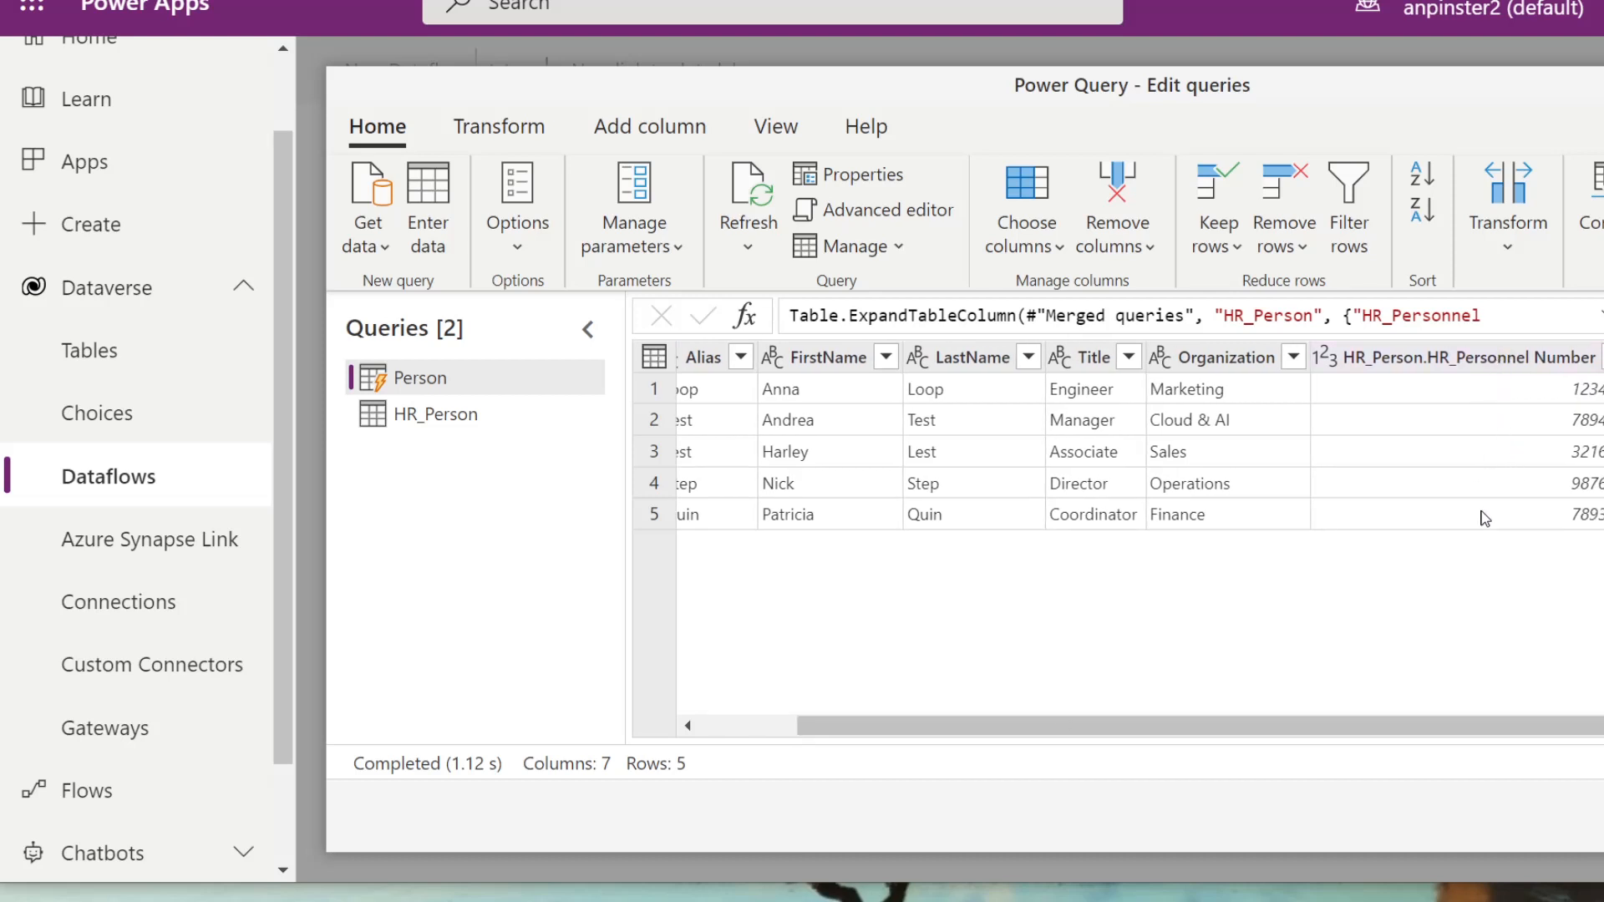
pyautogui.click(1602, 817)
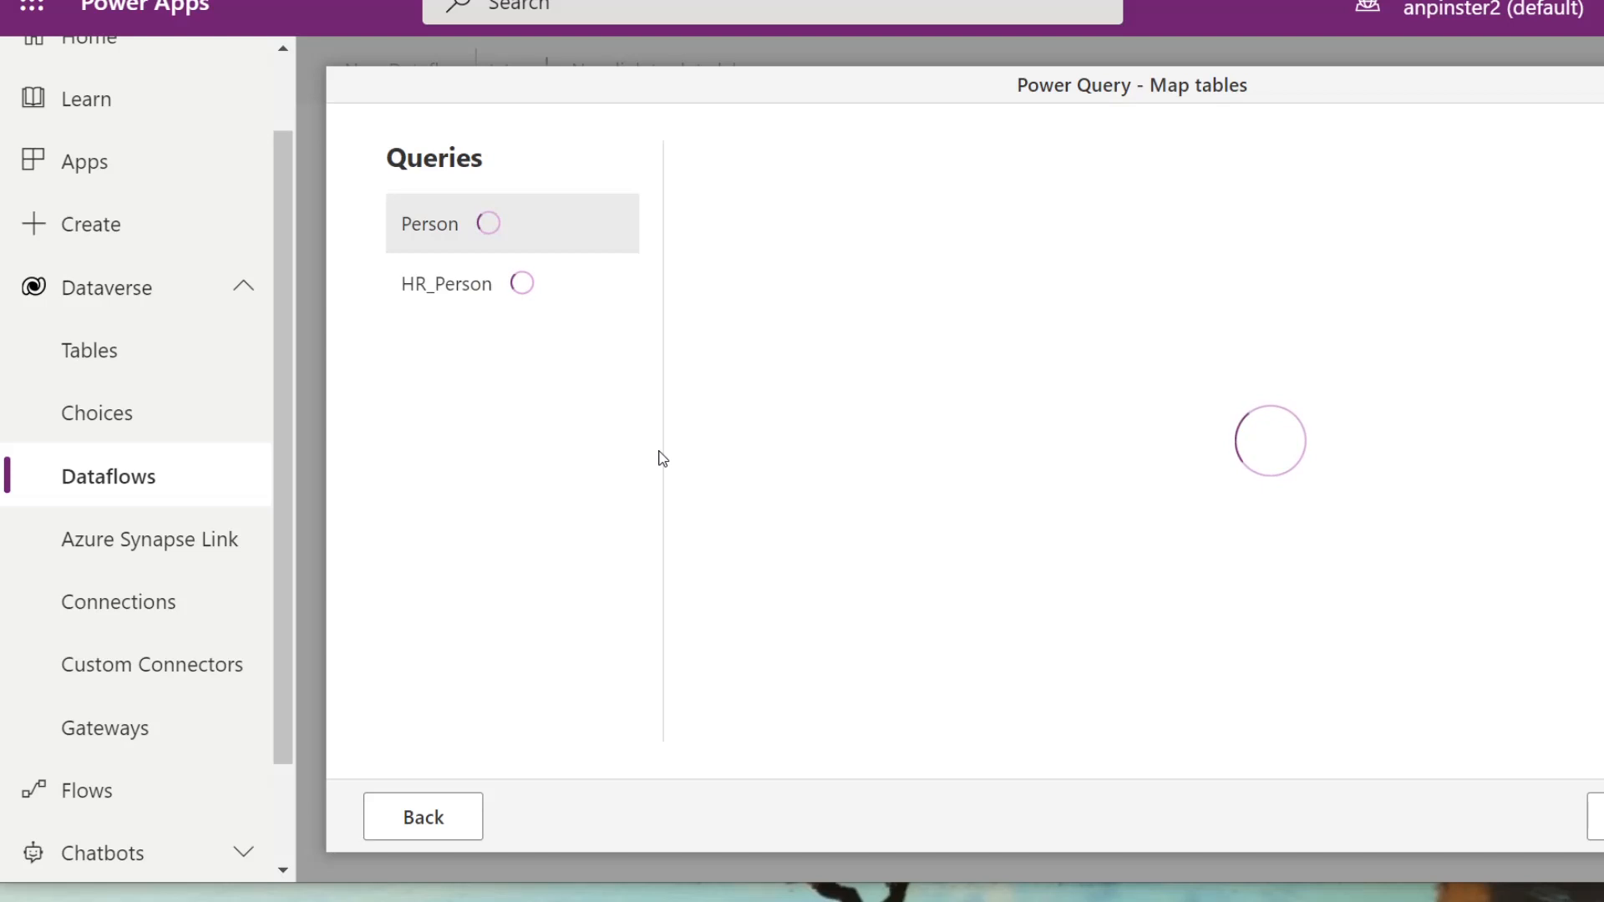
# - Set the HR_Person query to Do not load and the Person query to load to the existing table aps_Person
pyautogui.click(487, 287)
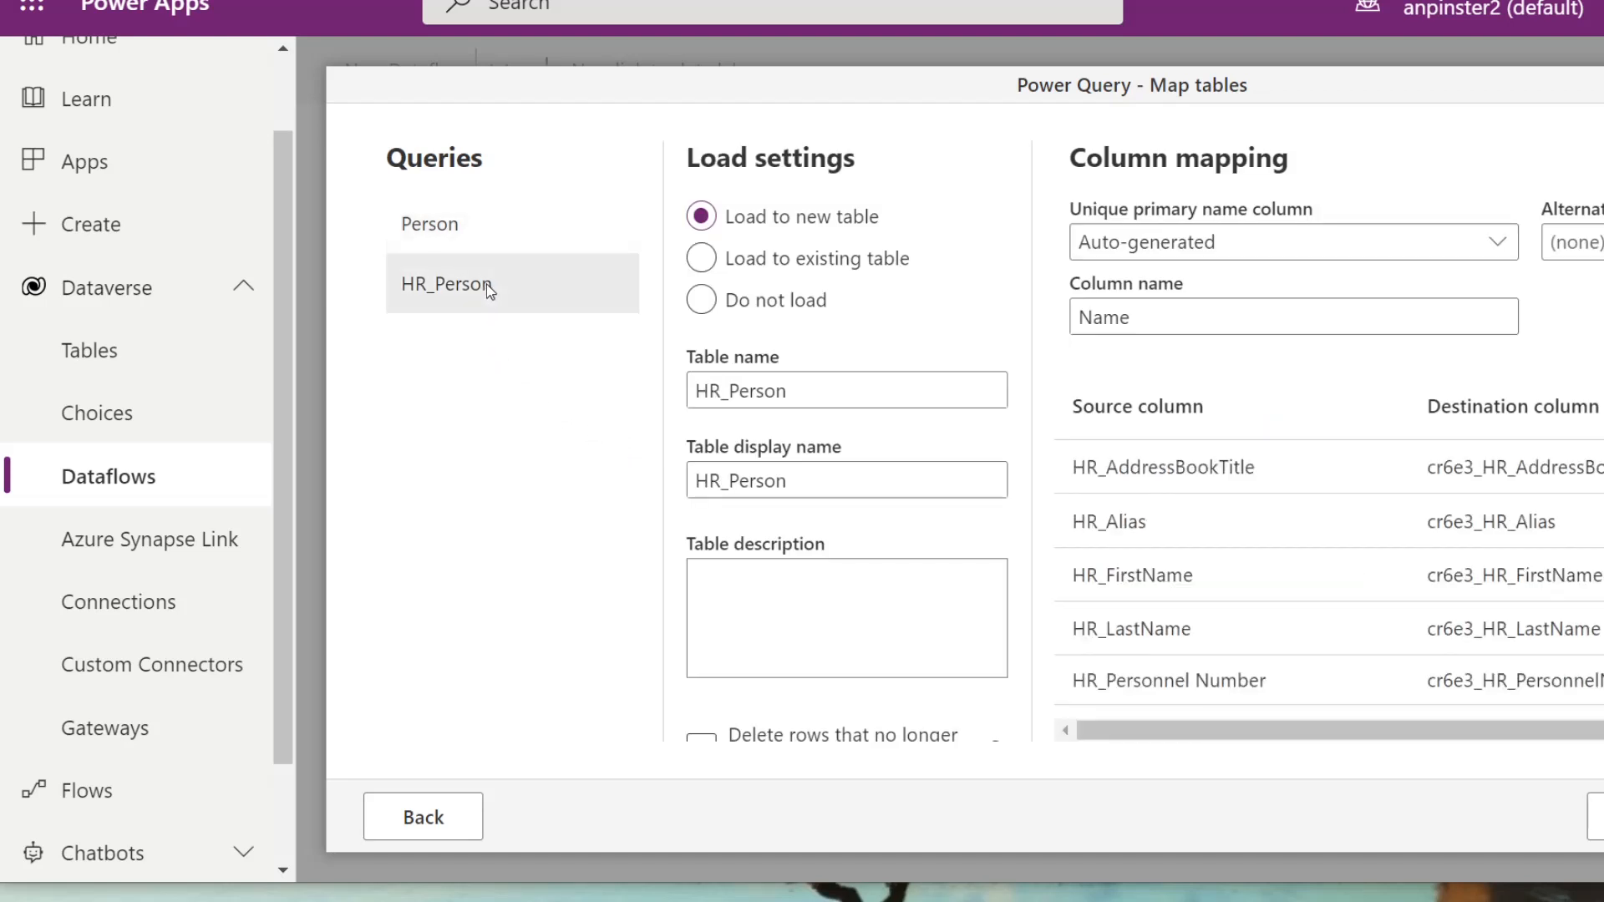
pyautogui.click(701, 302)
pyautogui.click(522, 231)
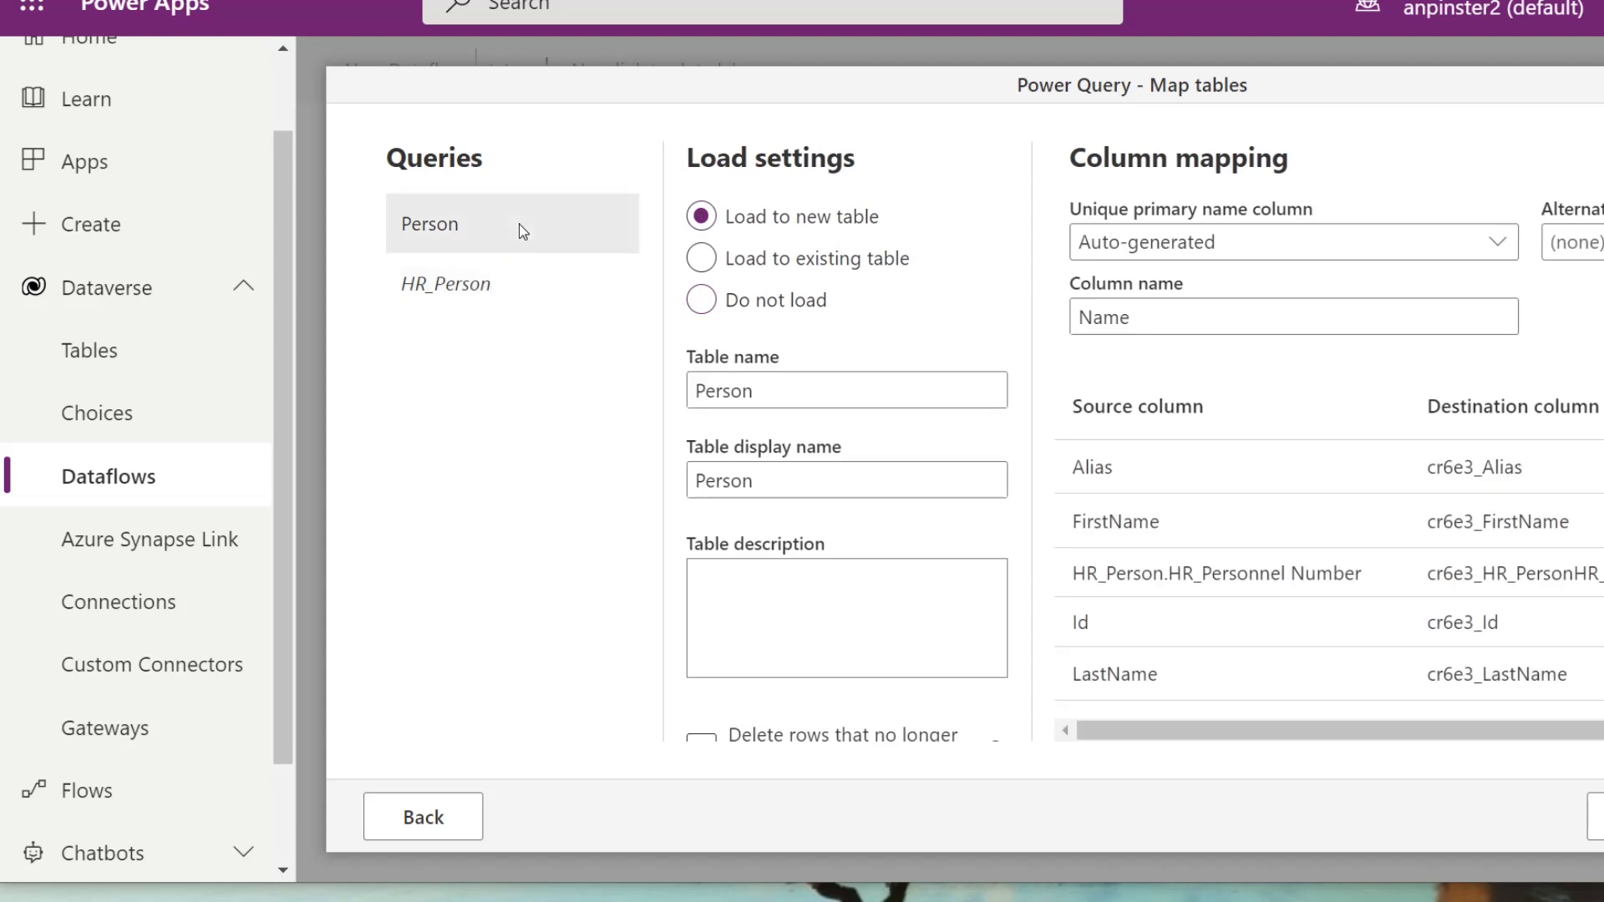
pyautogui.click(702, 259)
pyautogui.click(998, 390)
pyautogui.moveTo(1009, 450); pyautogui.dragTo(1013, 526)
pyautogui.scroll(-1, 799, 681)
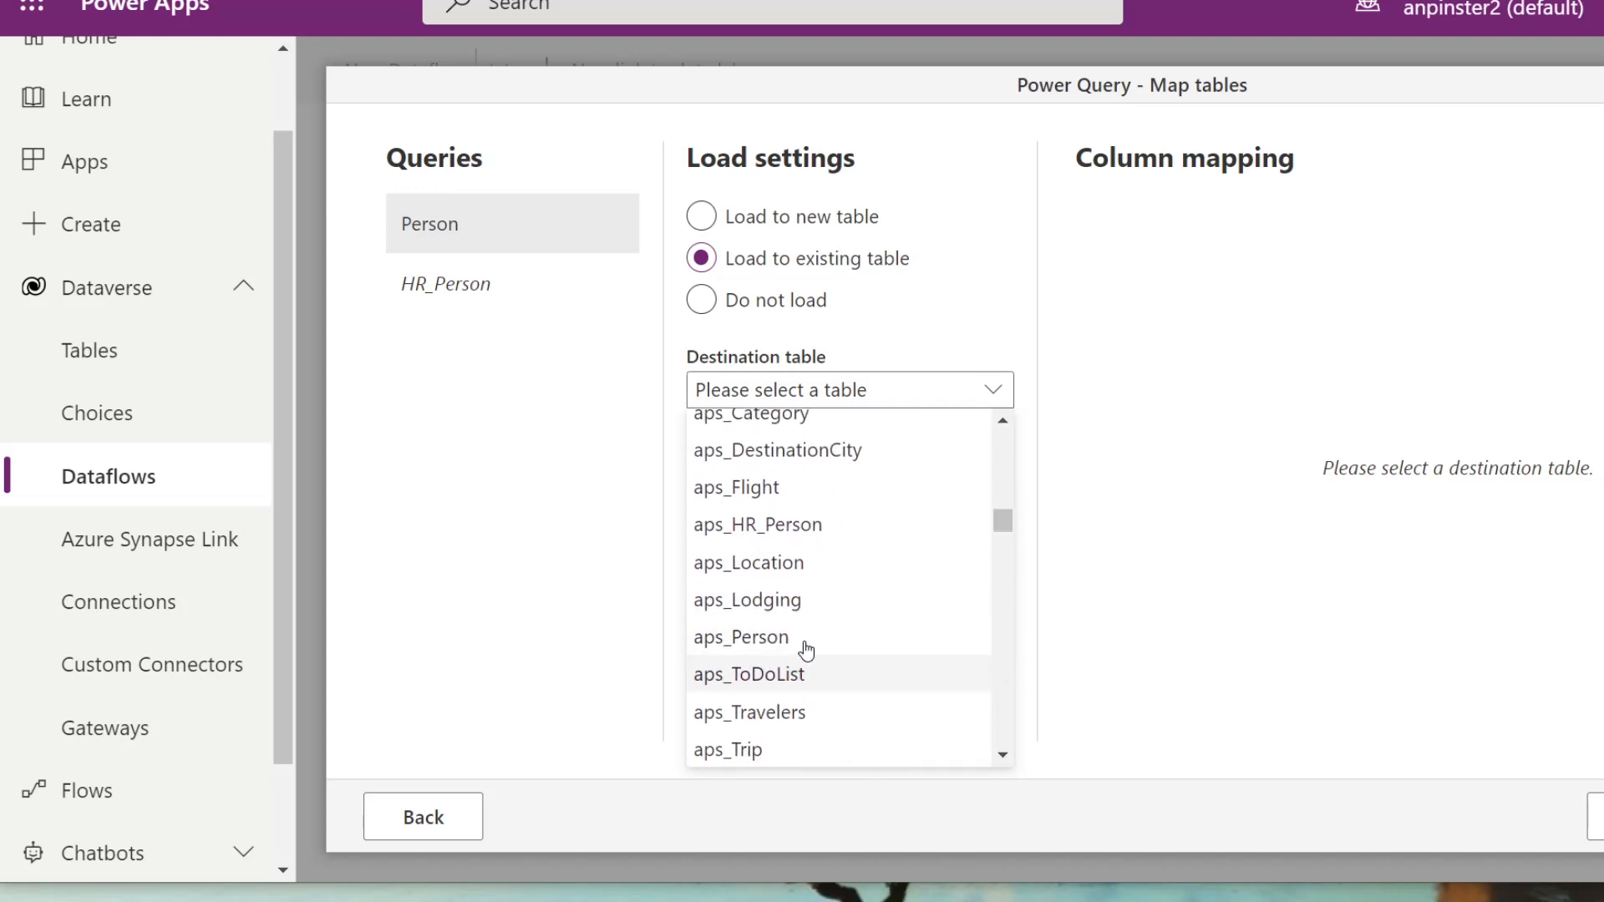
pyautogui.click(804, 639)
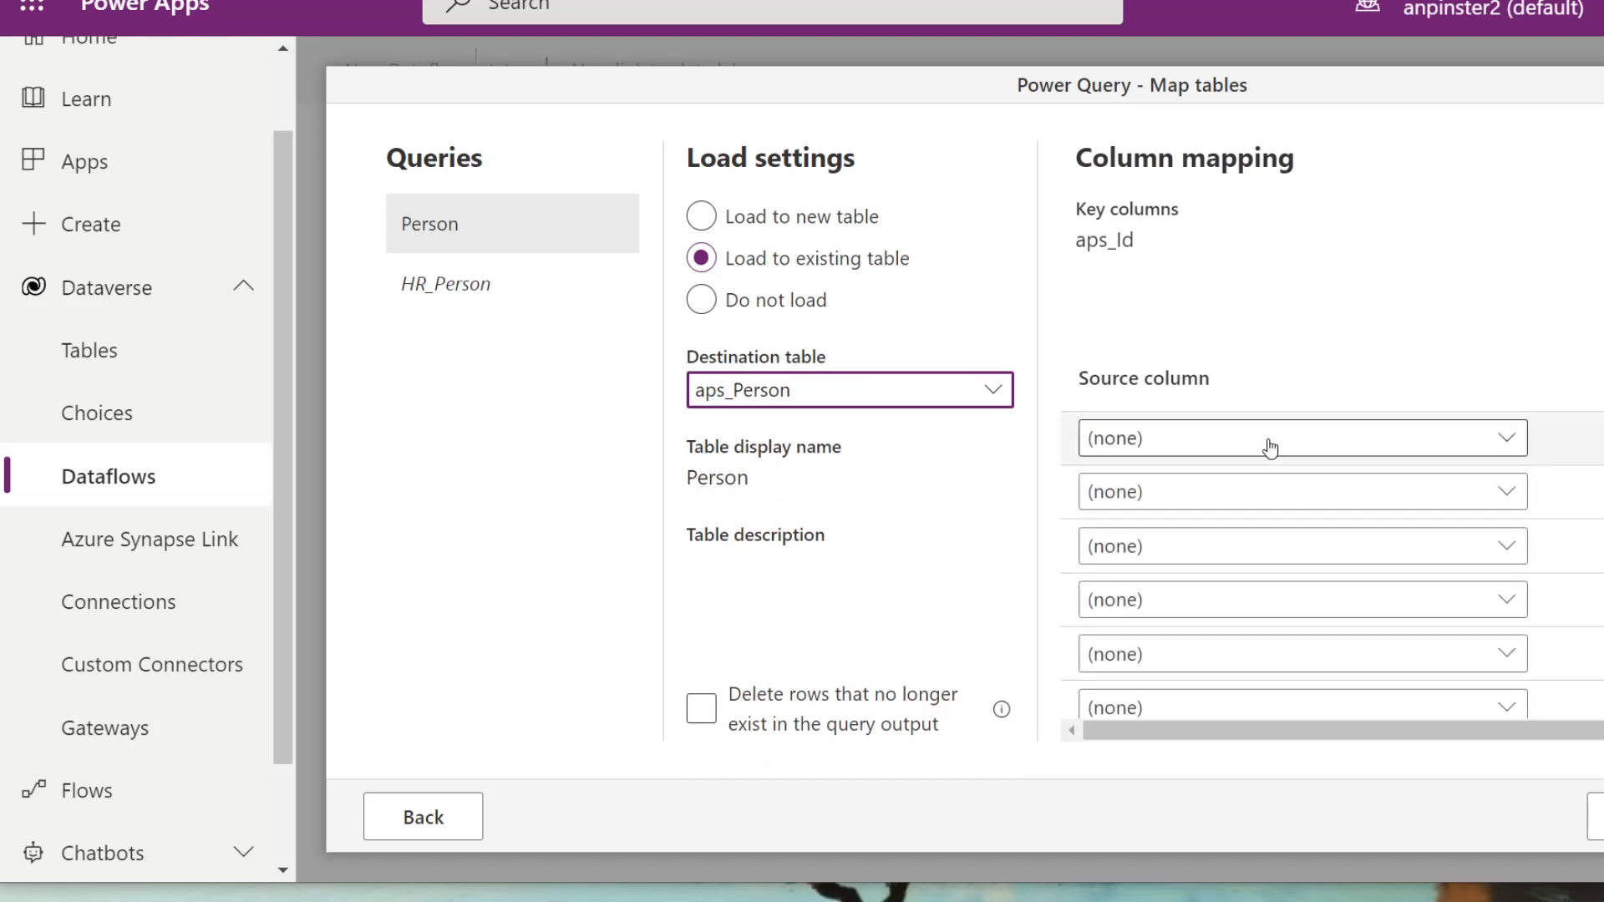
# - Map Alias to aps_Alias and FirstName to aps_FirstName for the Person query, leaving aps_FullName as (none)
pyautogui.moveTo(1592, 730); pyautogui.dragTo(1543, 735)
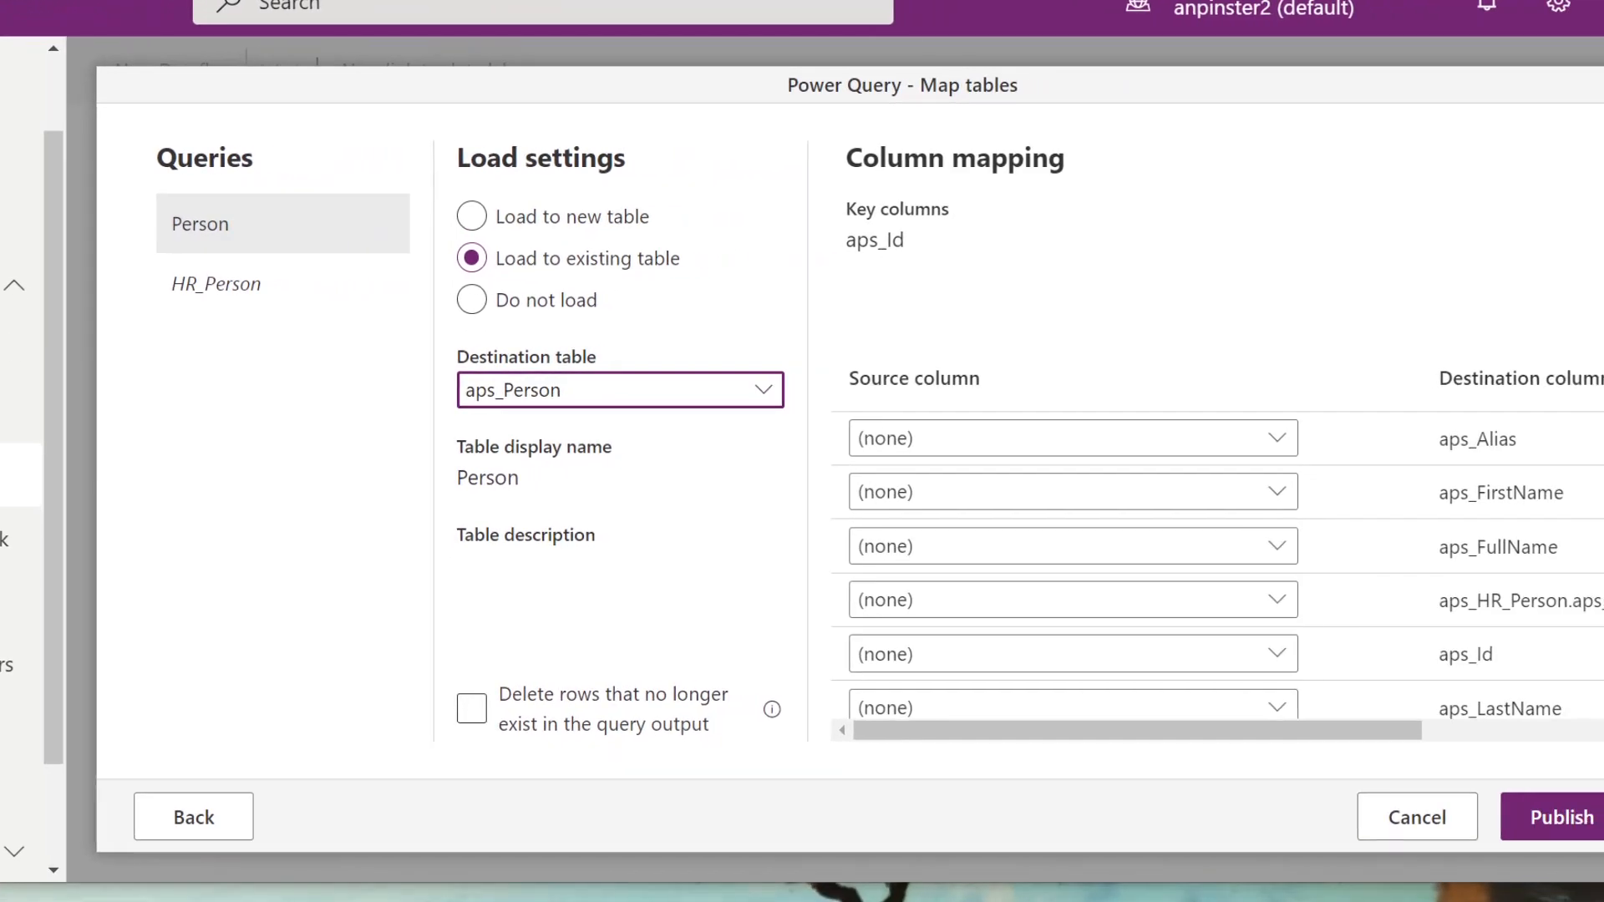
pyautogui.moveTo(1603, 451); pyautogui.dragTo(1603, 451)
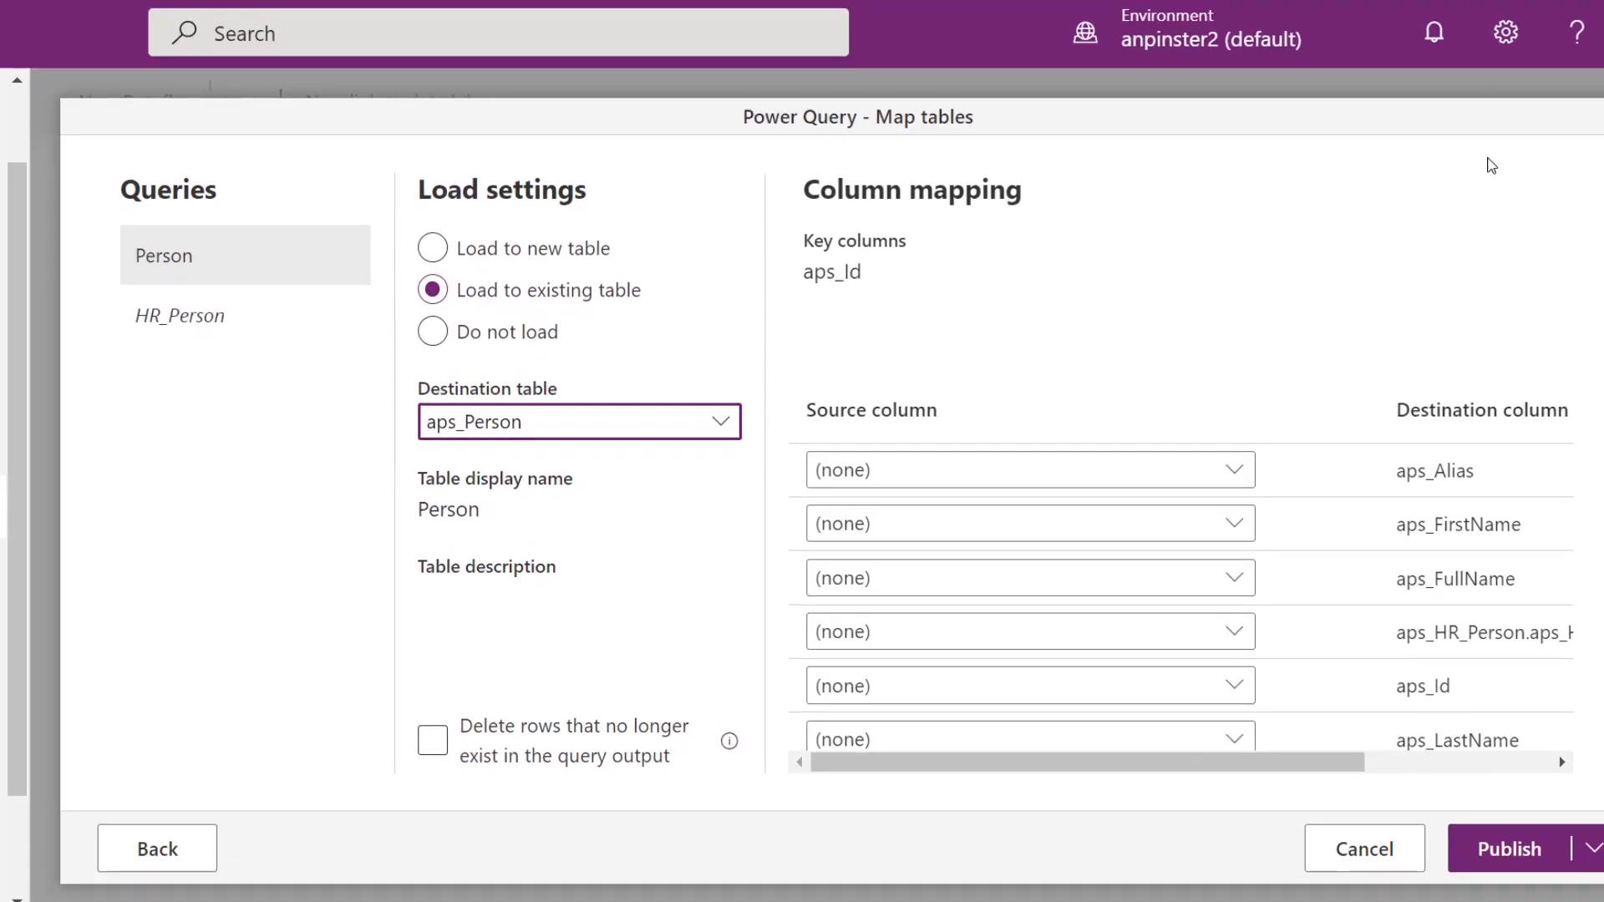
pyautogui.click(1234, 469)
pyautogui.click(1125, 544)
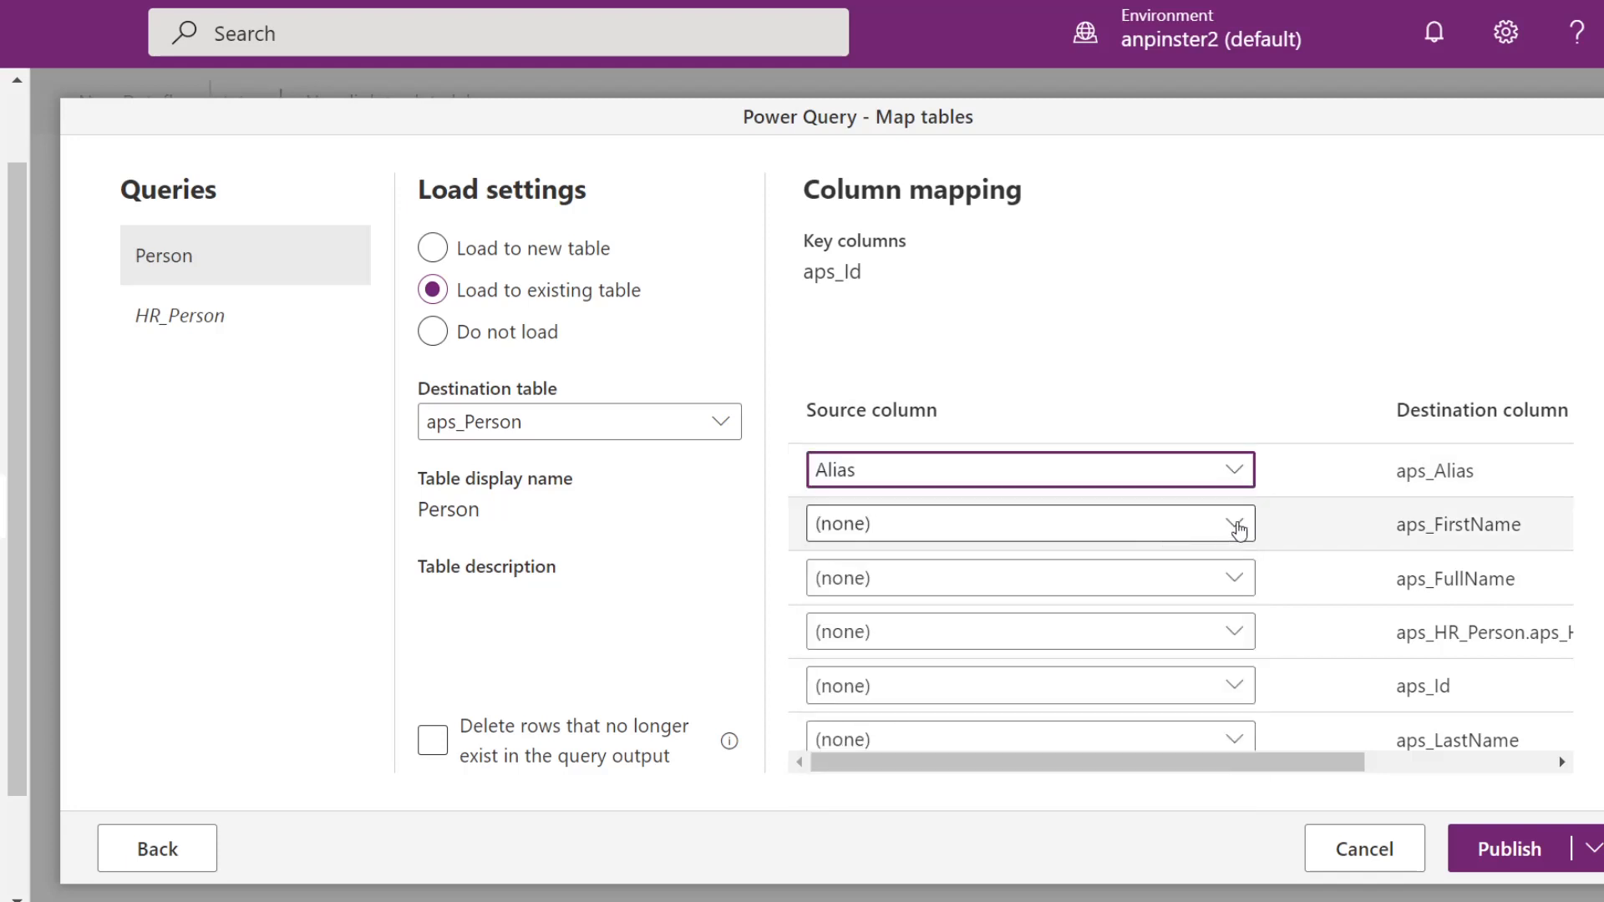
pyautogui.click(1234, 524)
pyautogui.click(1120, 648)
pyautogui.click(1235, 579)
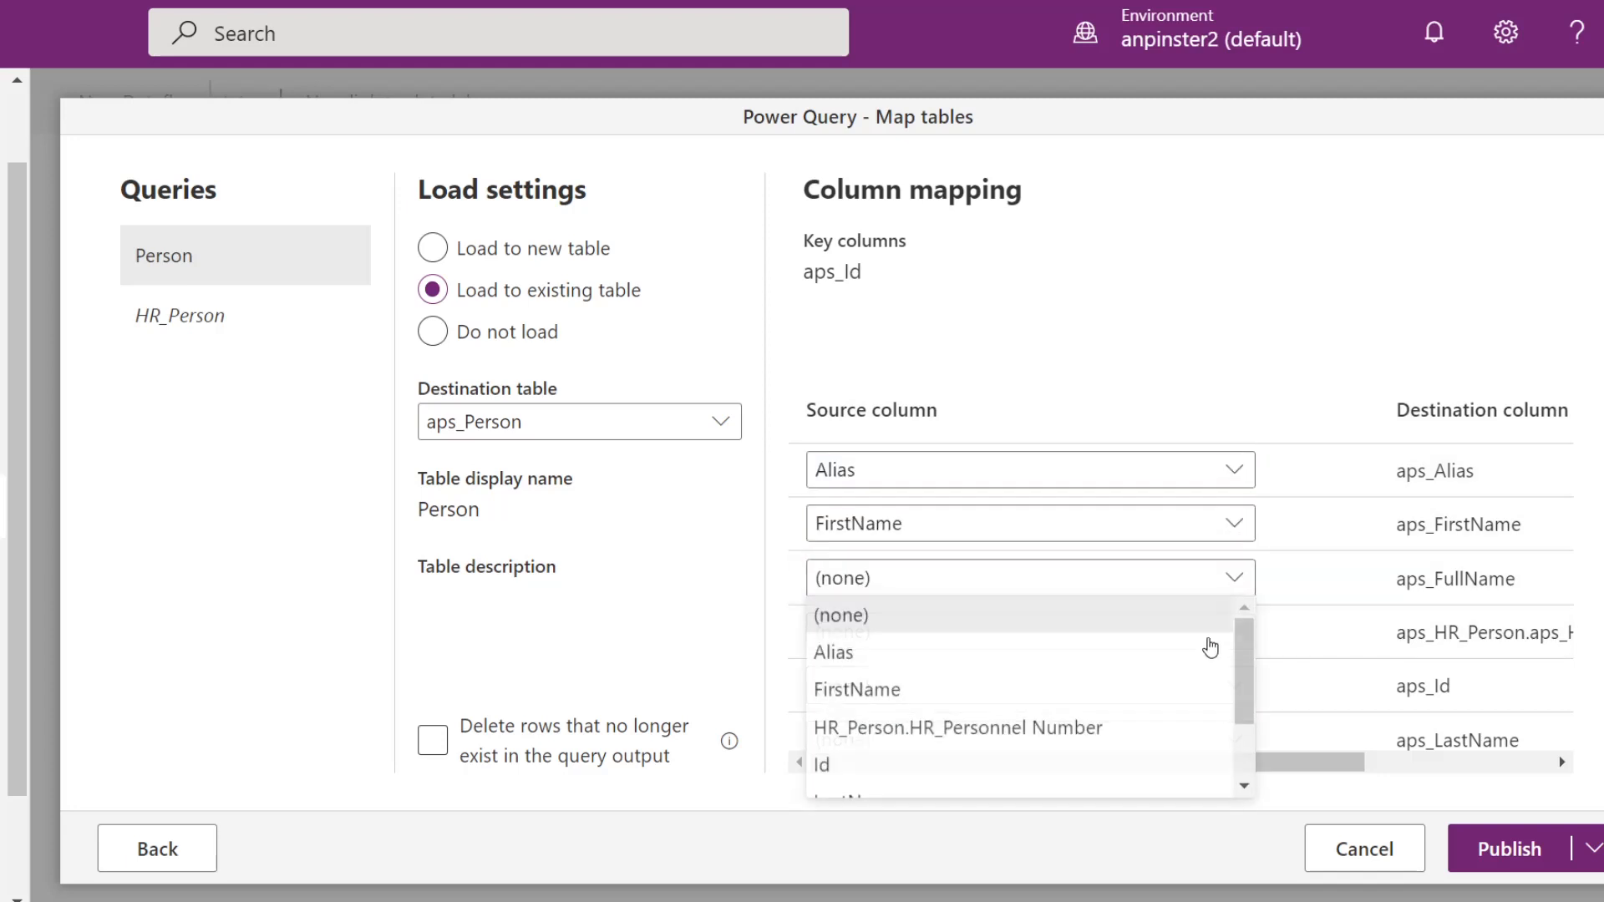
pyautogui.click(1271, 396)
pyautogui.scroll(-1, 1279, 619)
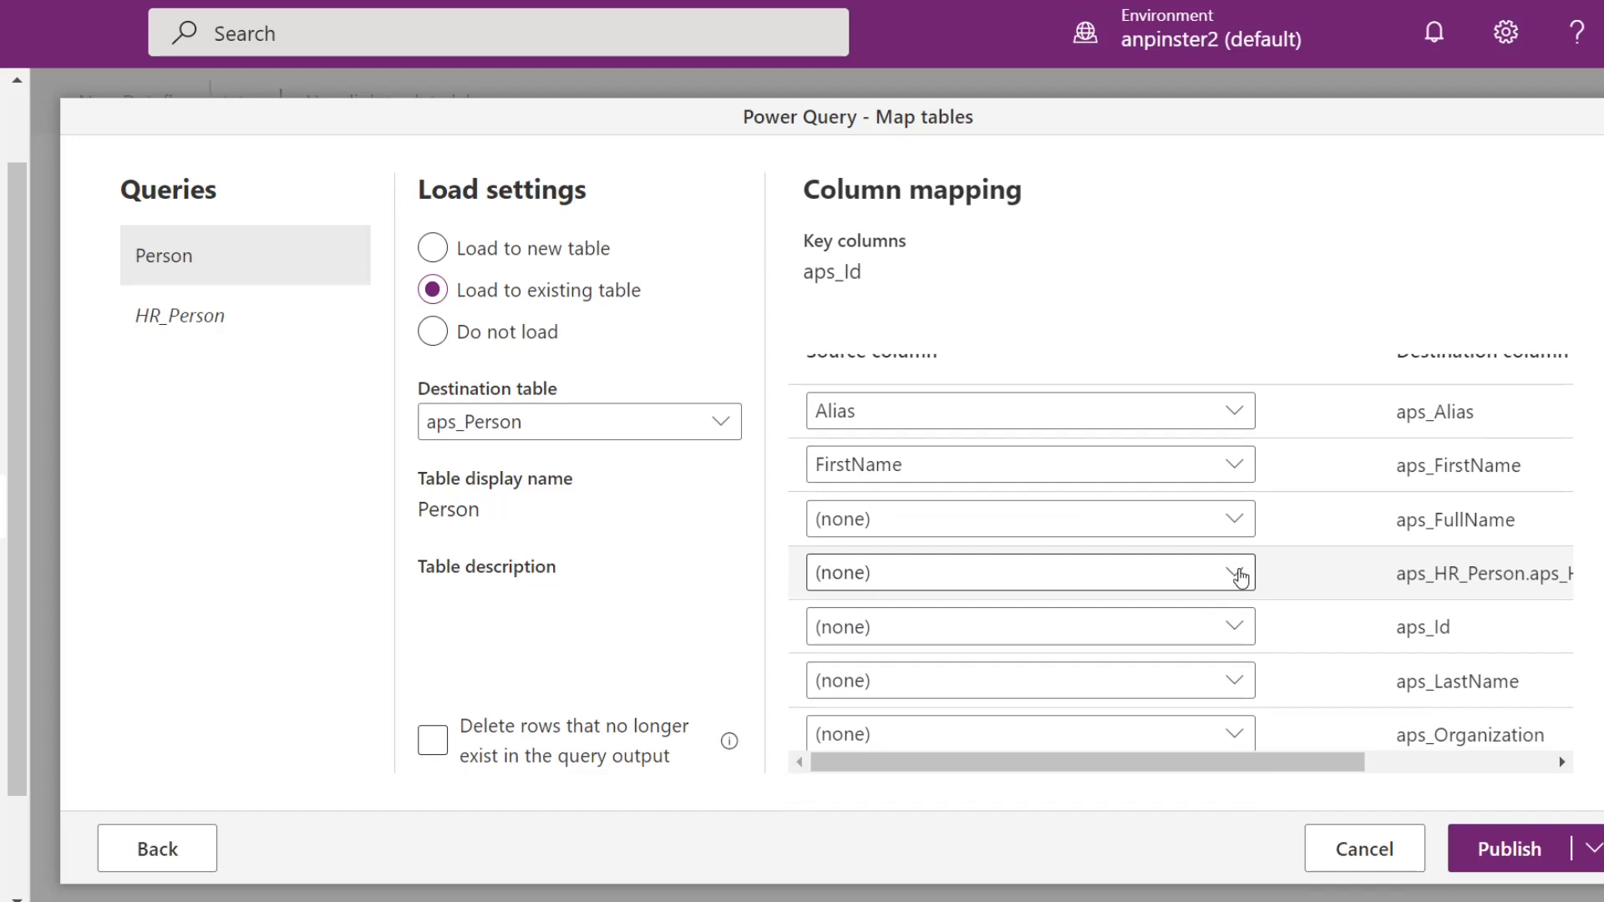
# - Map the source column HR_Person.HR_Personnel Number to the key field of the aps_HR_Person lookup
pyautogui.click(1240, 577)
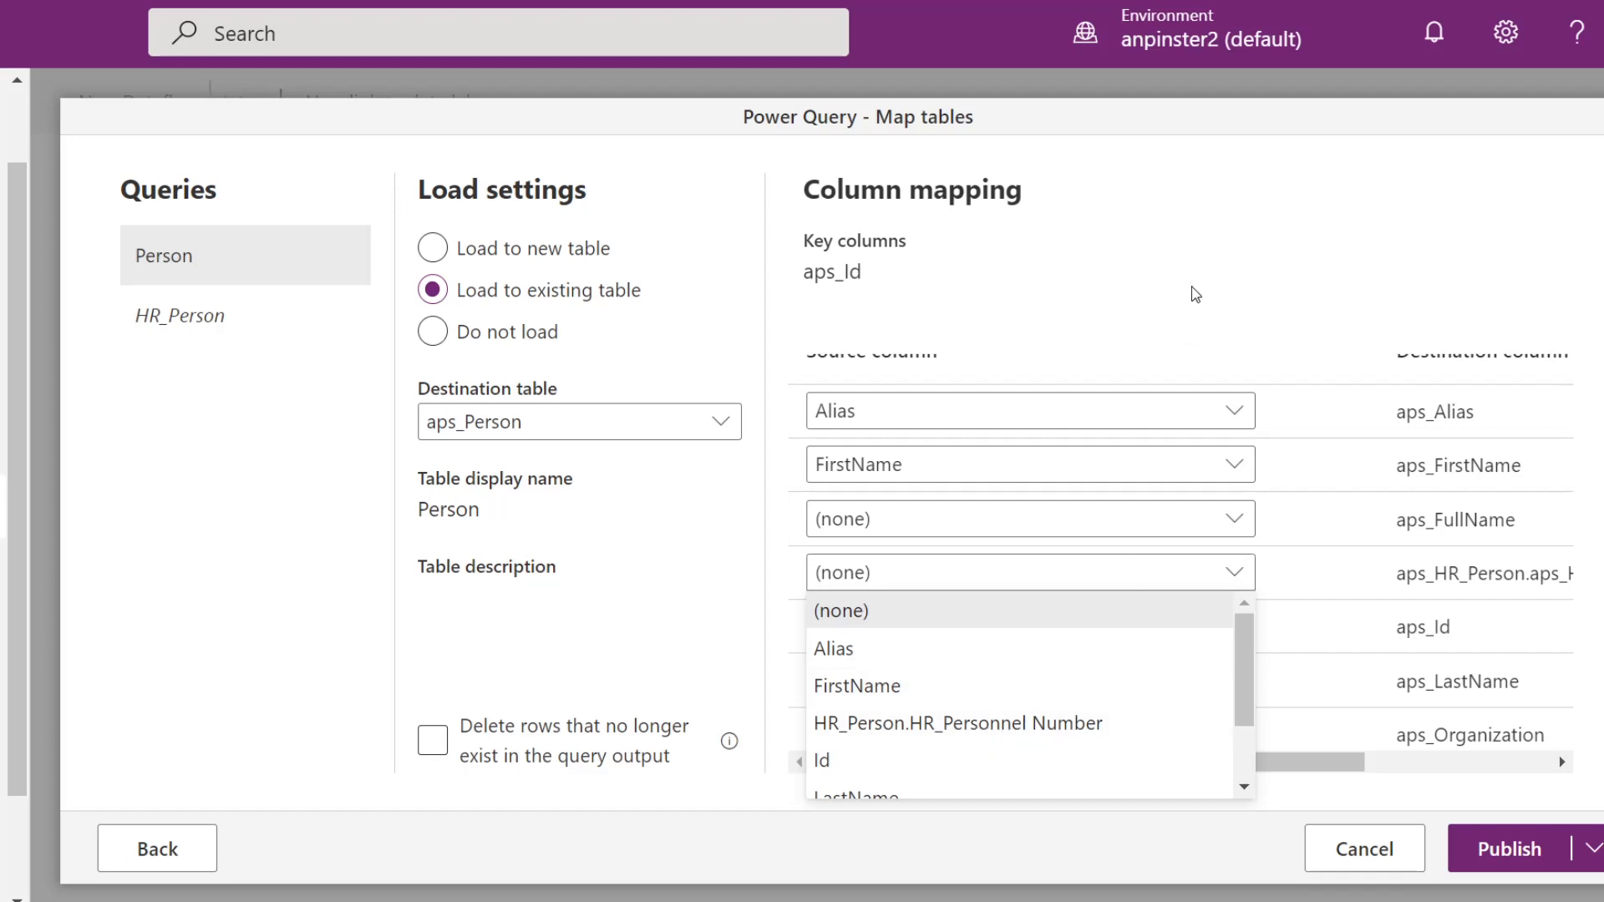
pyautogui.click(1181, 340)
pyautogui.scroll(1, 1125, 440)
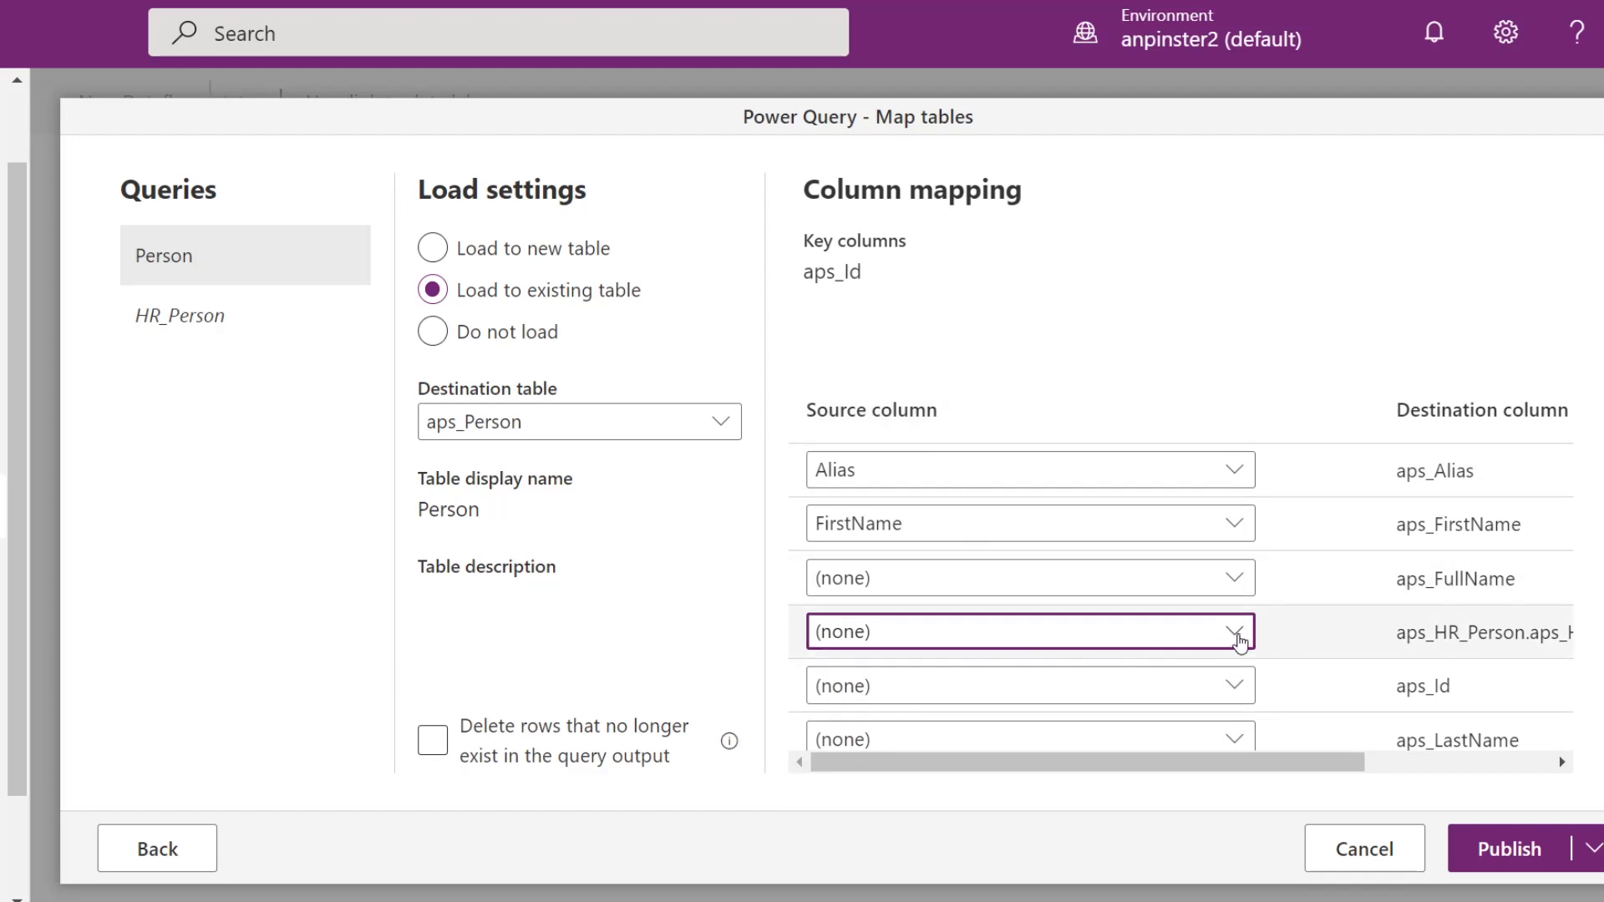
pyautogui.click(1239, 640)
pyautogui.click(1049, 783)
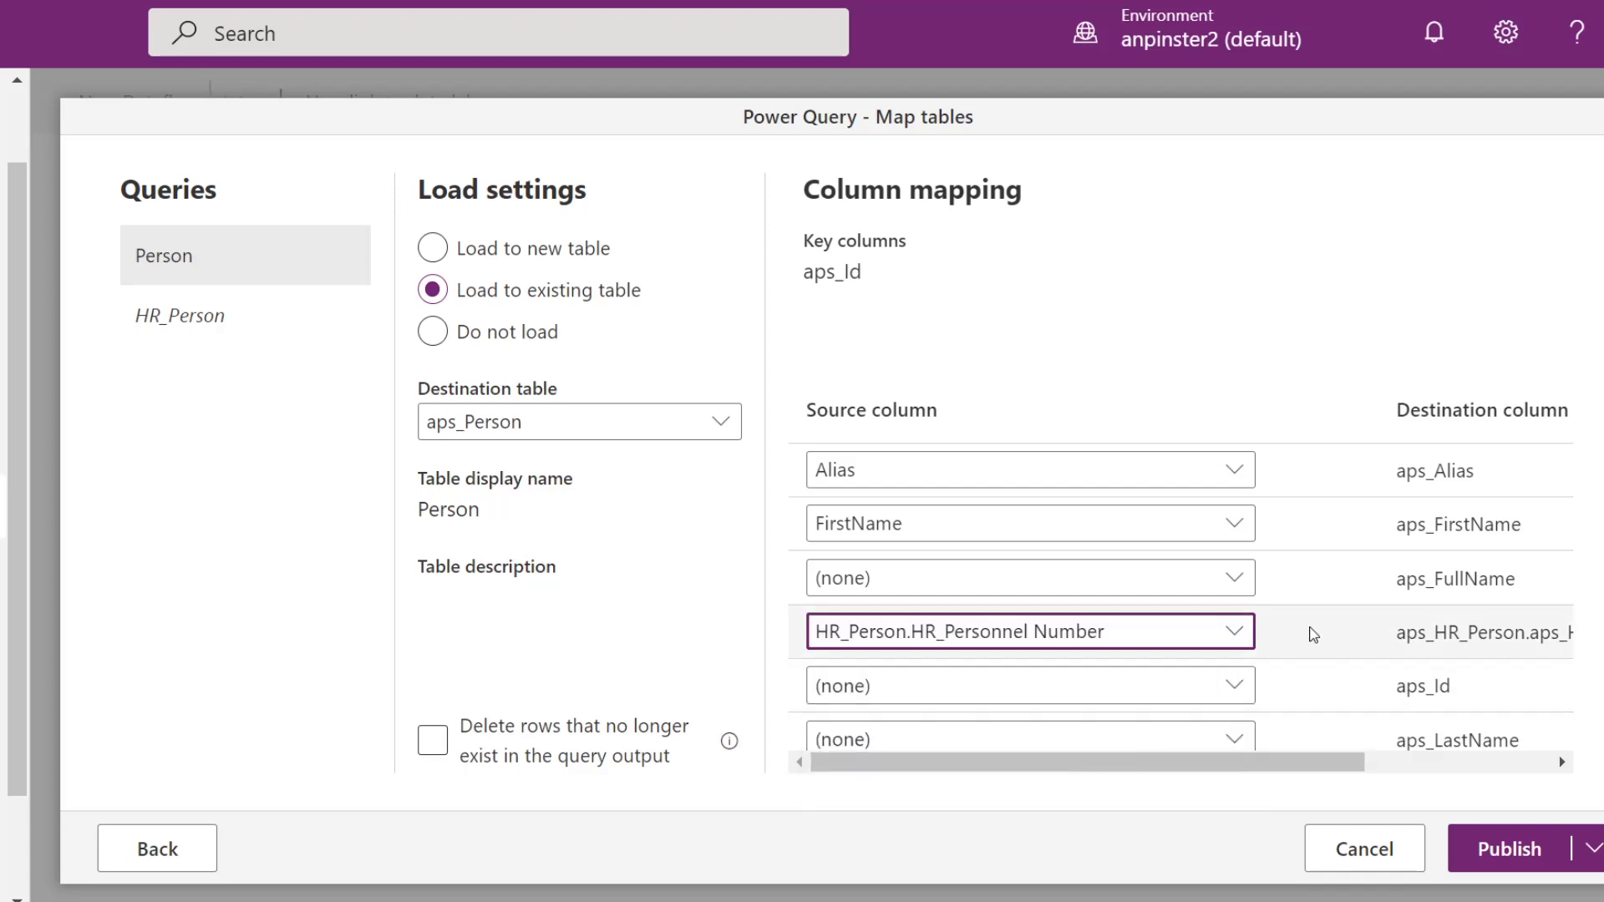
# - Map the source columns Id and LastName to aps_Id and aps_LastName
pyautogui.scroll(-1, 1314, 635)
pyautogui.click(1226, 630)
pyautogui.scroll(-2, 1019, 727)
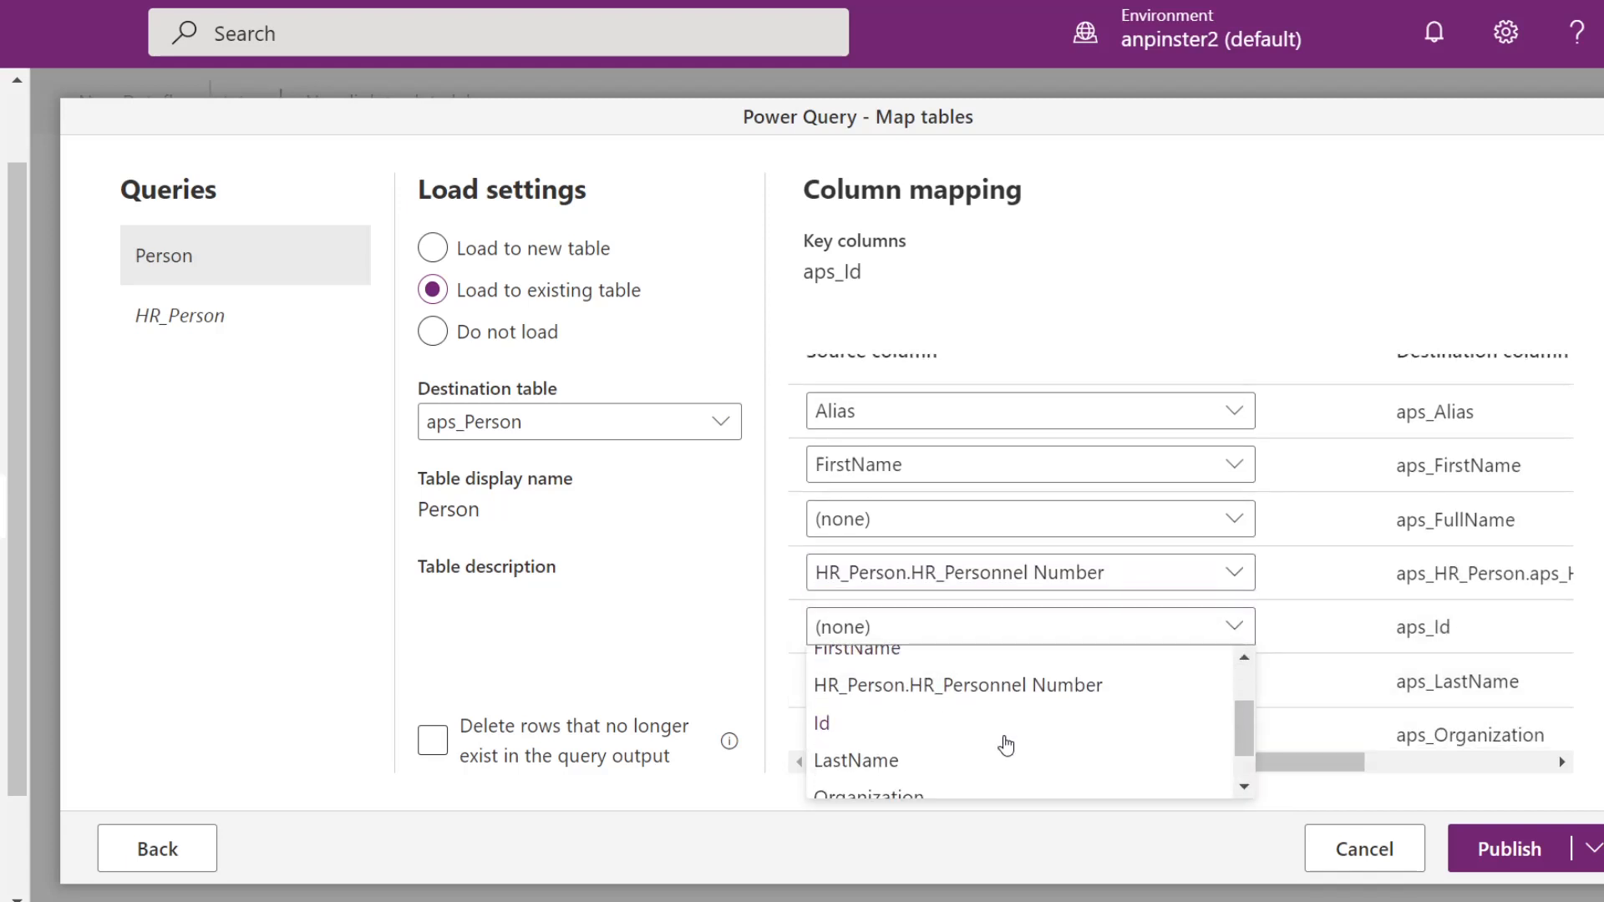
pyautogui.click(1004, 738)
pyautogui.scroll(-1, 1228, 660)
pyautogui.click(1232, 628)
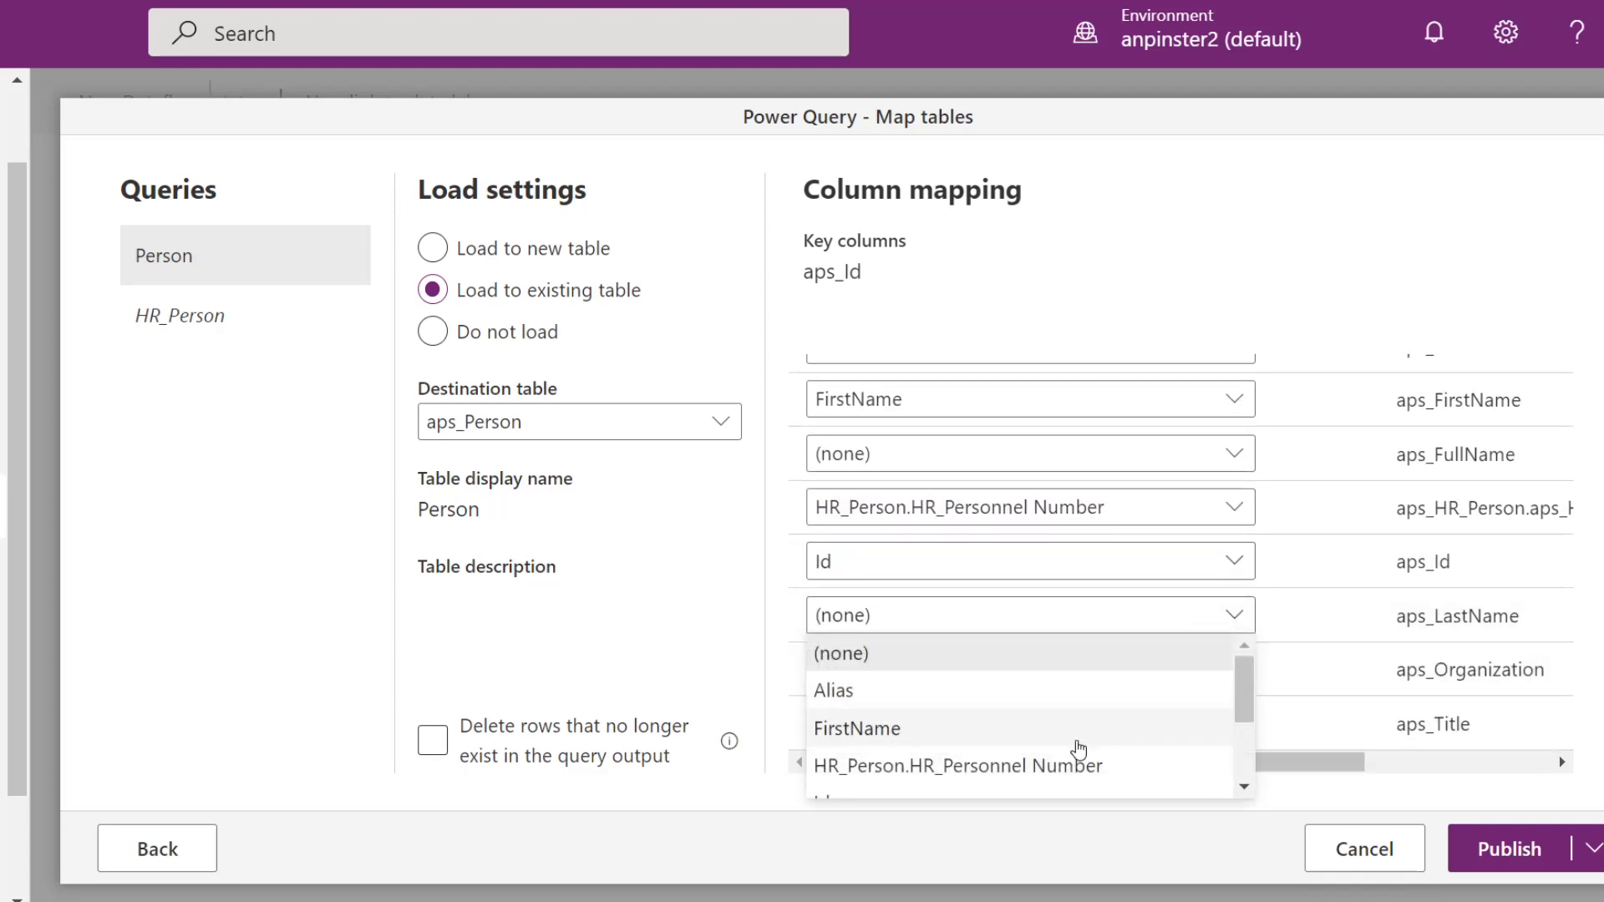
pyautogui.scroll(-2, 1061, 749)
pyautogui.click(1058, 762)
# - Map the source columns Organization and Title to aps_Organization and aps_Title, and publish the Person dataflow
pyautogui.click(1238, 664)
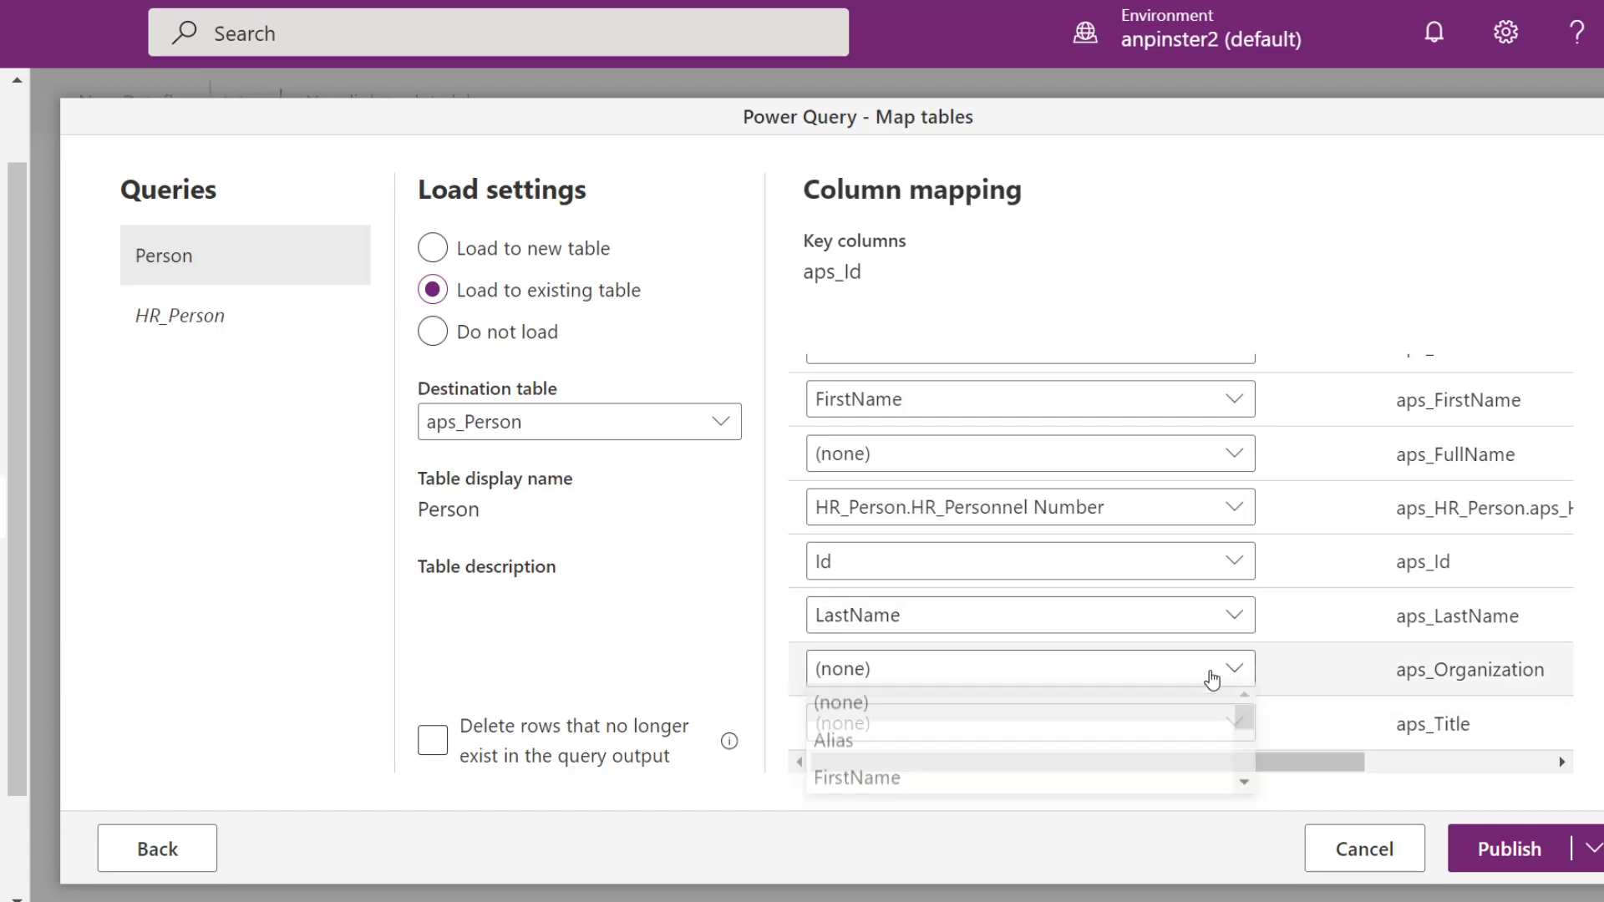
pyautogui.scroll(-3, 1019, 762)
pyautogui.click(996, 765)
pyautogui.click(1049, 722)
pyautogui.scroll(-3, 984, 781)
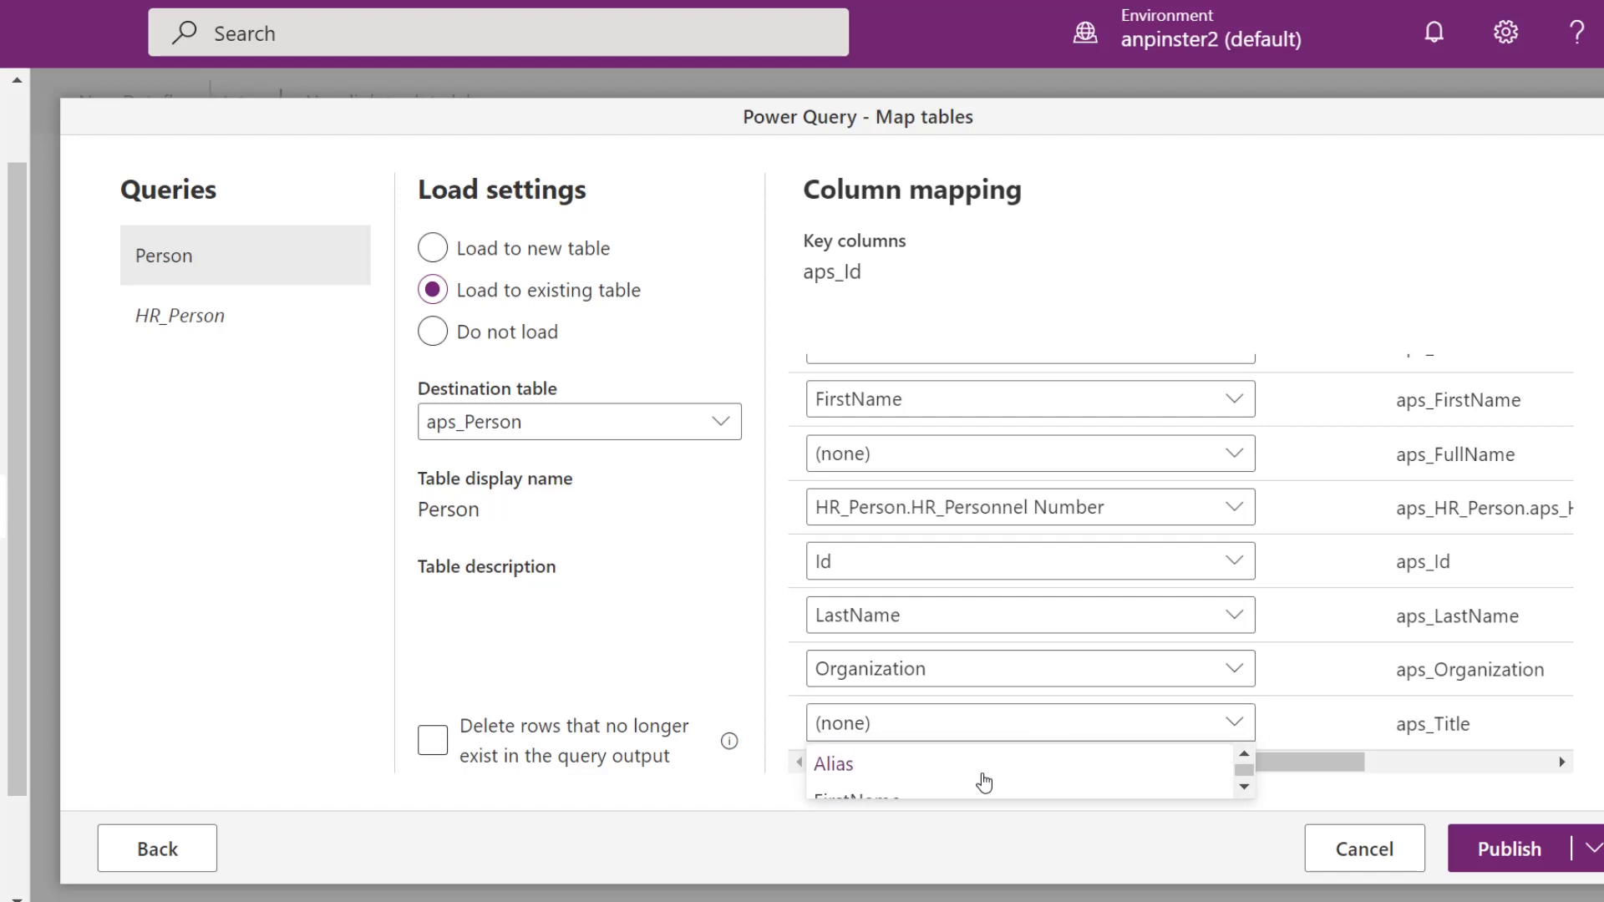
pyautogui.scroll(-3, 984, 775)
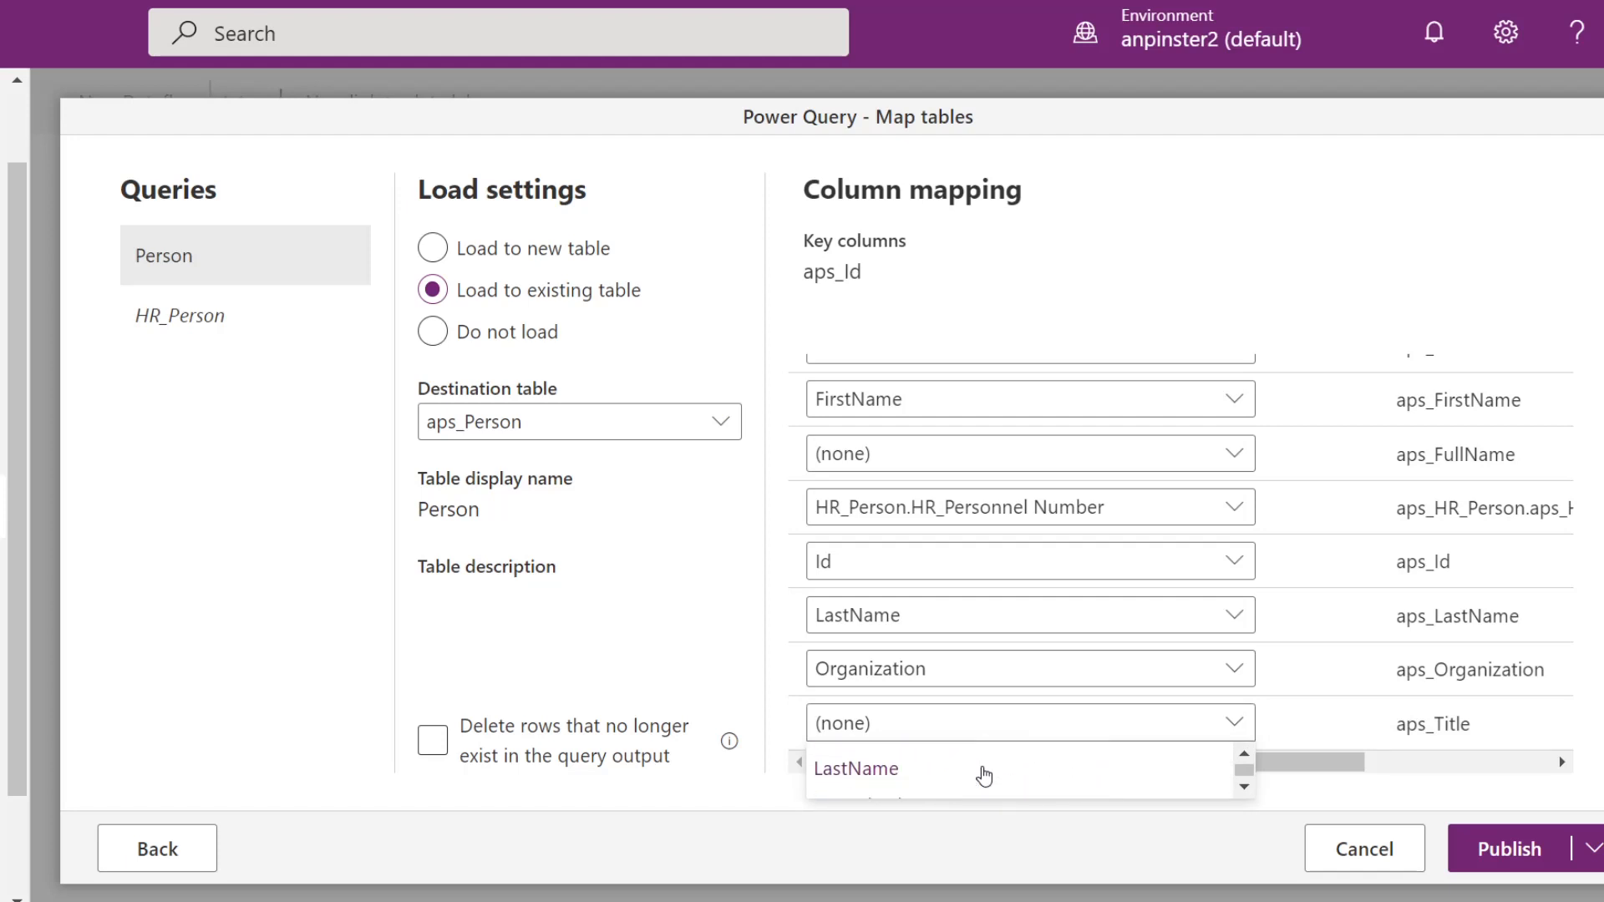
pyautogui.click(972, 777)
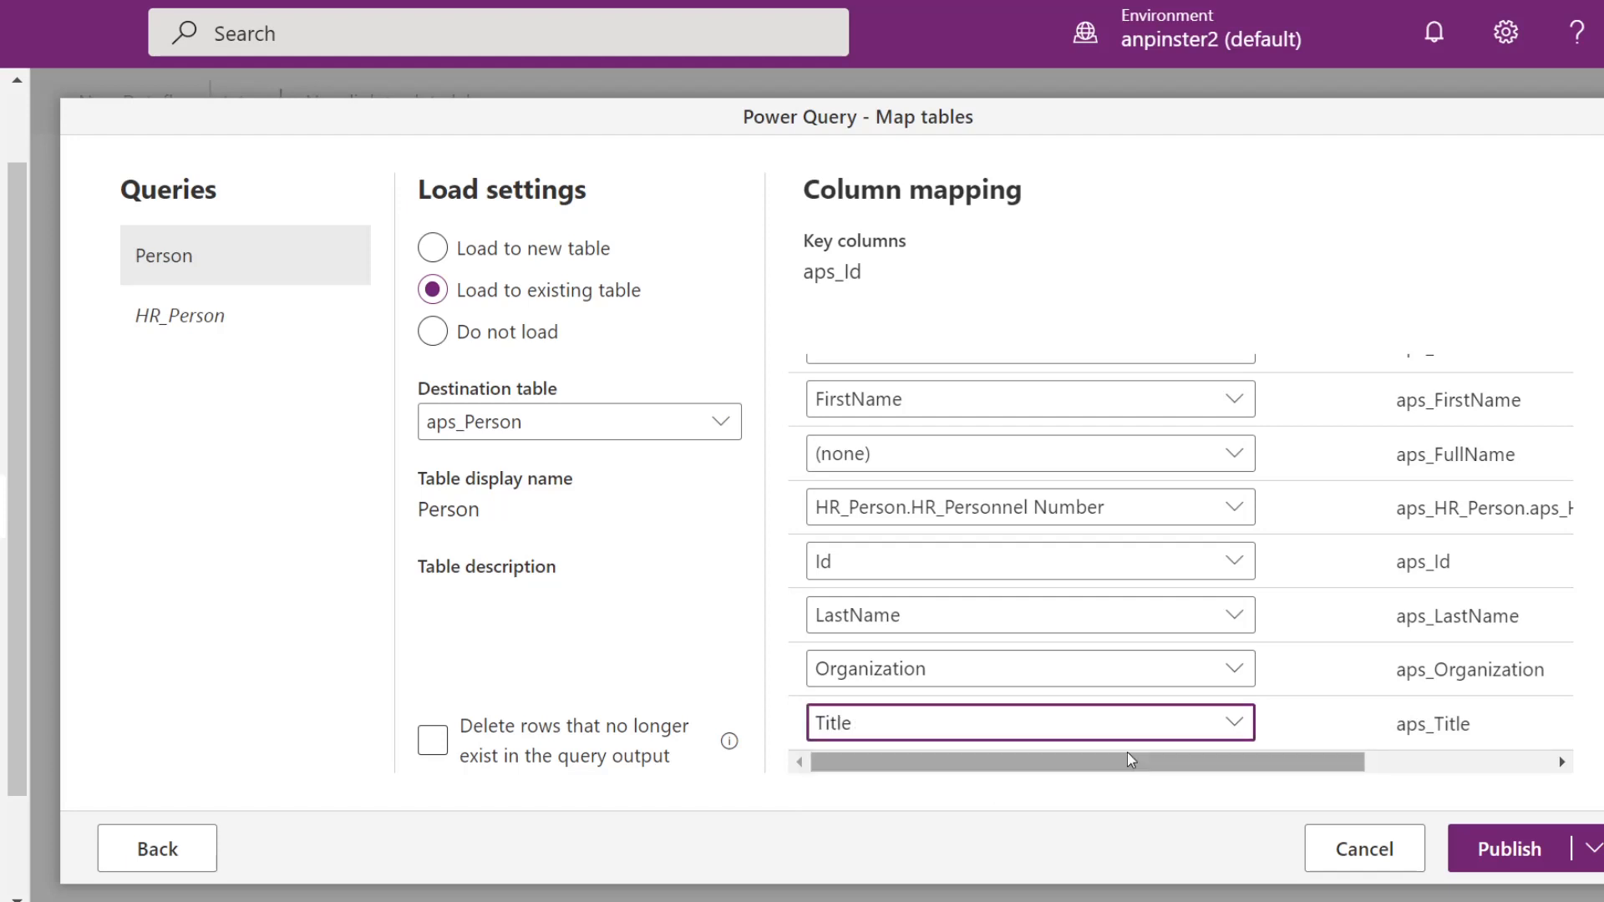
pyautogui.scroll(3, 1372, 627)
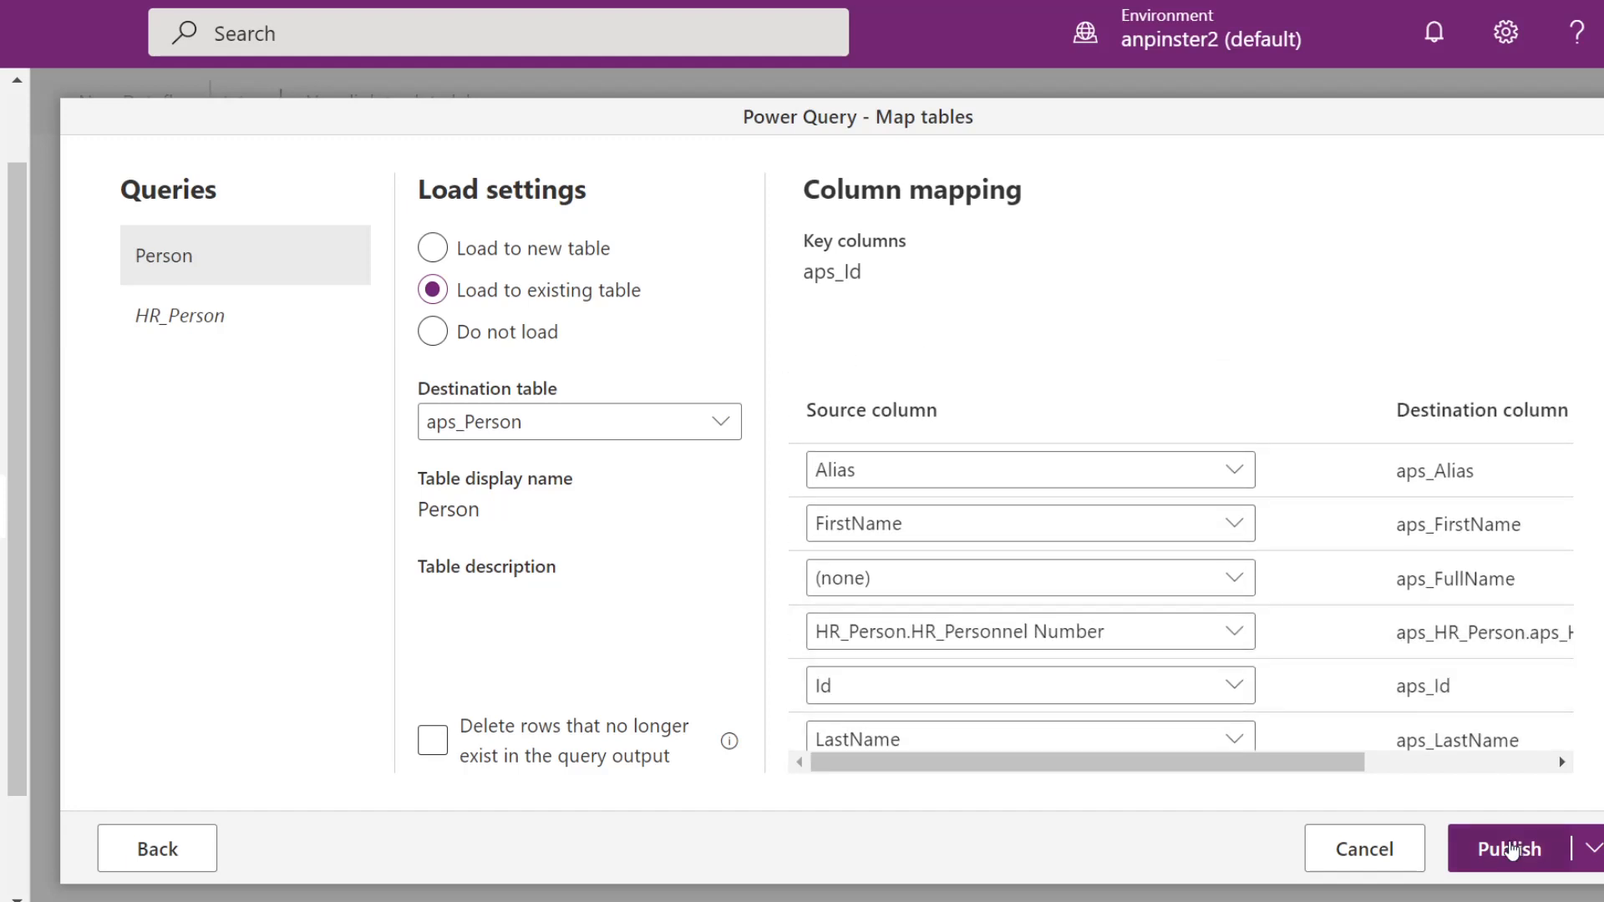
pyautogui.click(1510, 849)
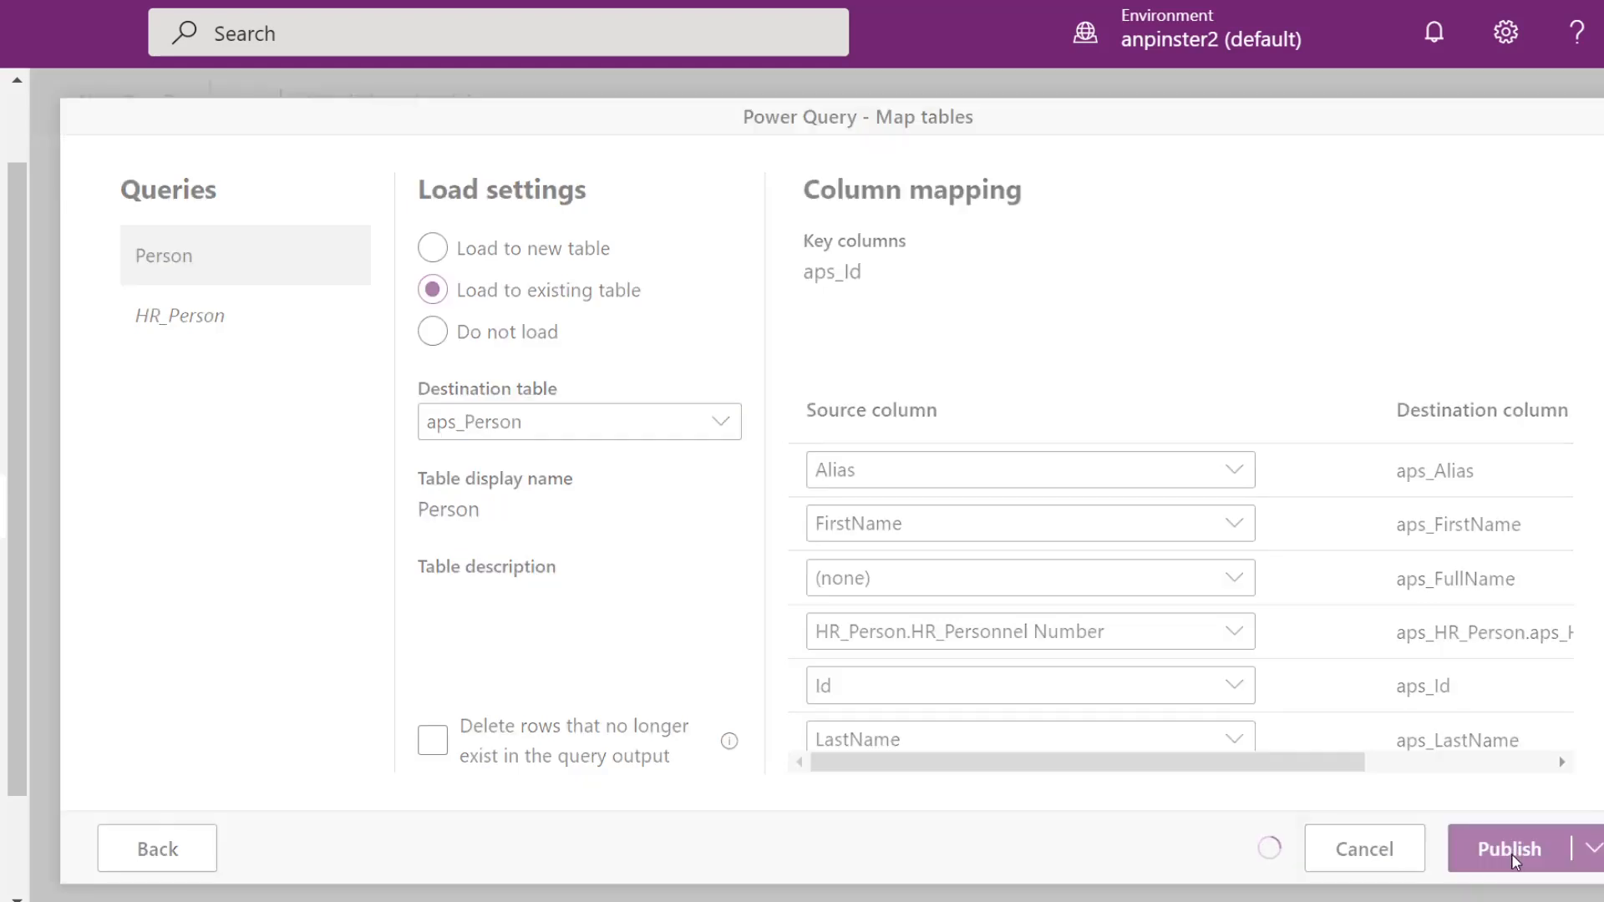